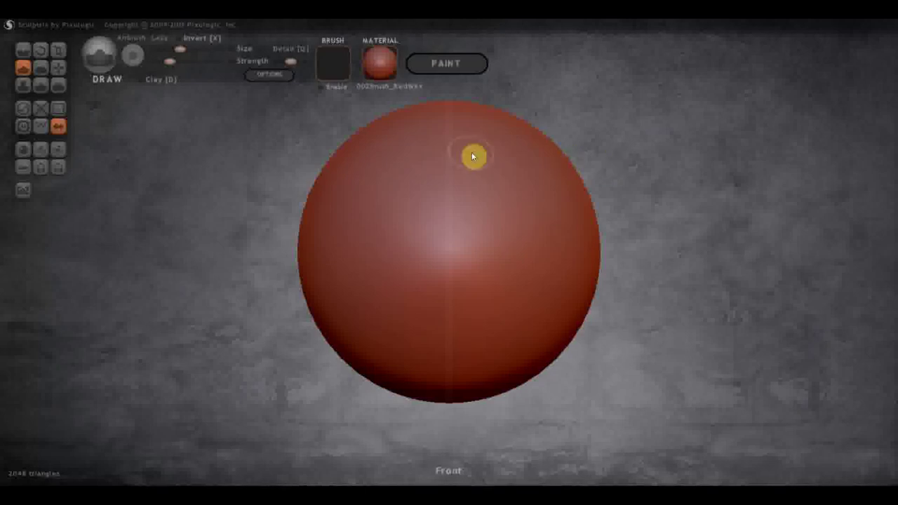
Import the Female_PlanesofHead_128 mesh as a new scene, replacing the default sphere.
{"action": "left_click", "coordinate": [42, 151]}
{"action": "left_click", "coordinate": [223, 204]}
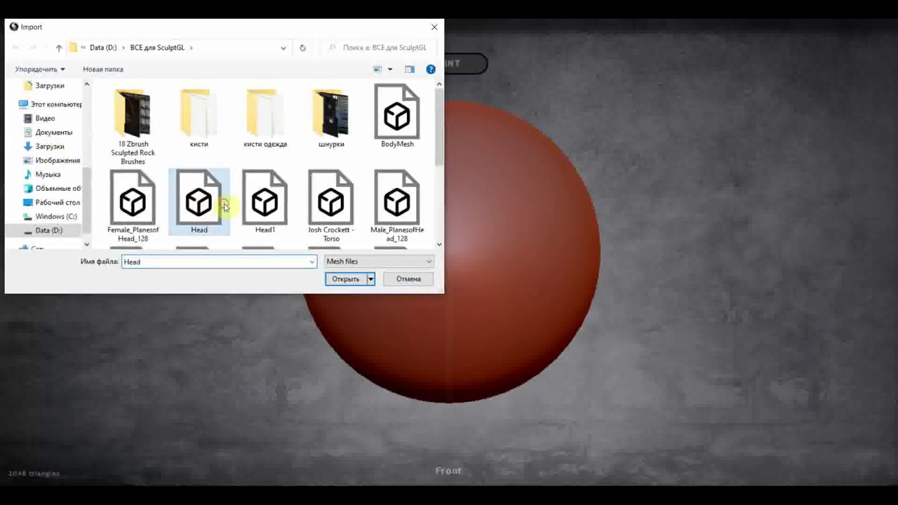
{"action": "scroll", "coordinate": [267, 190], "scroll_direction": "down", "scroll_amount": 3}
{"action": "scroll", "coordinate": [263, 190], "scroll_direction": "up", "scroll_amount": 2}
{"action": "scroll", "coordinate": [286, 184], "scroll_direction": "up", "scroll_amount": 2}
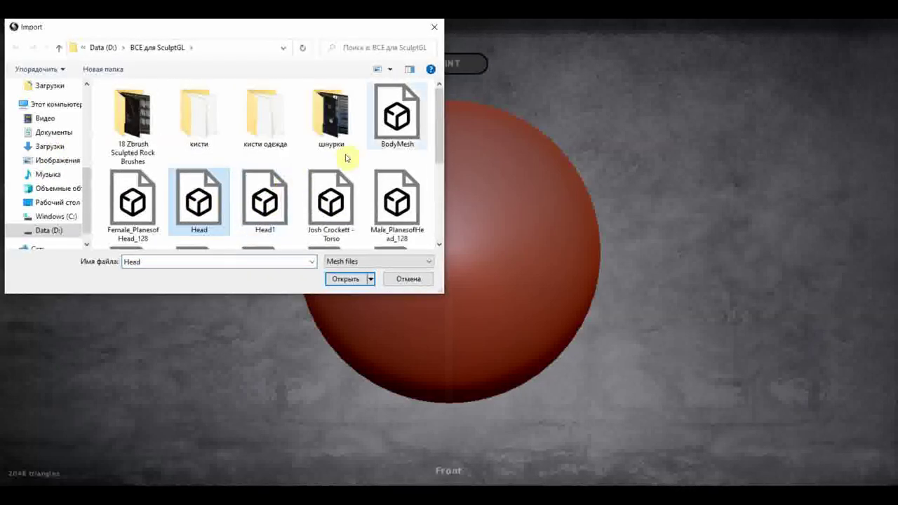
{"action": "double_click", "coordinate": [144, 207]}
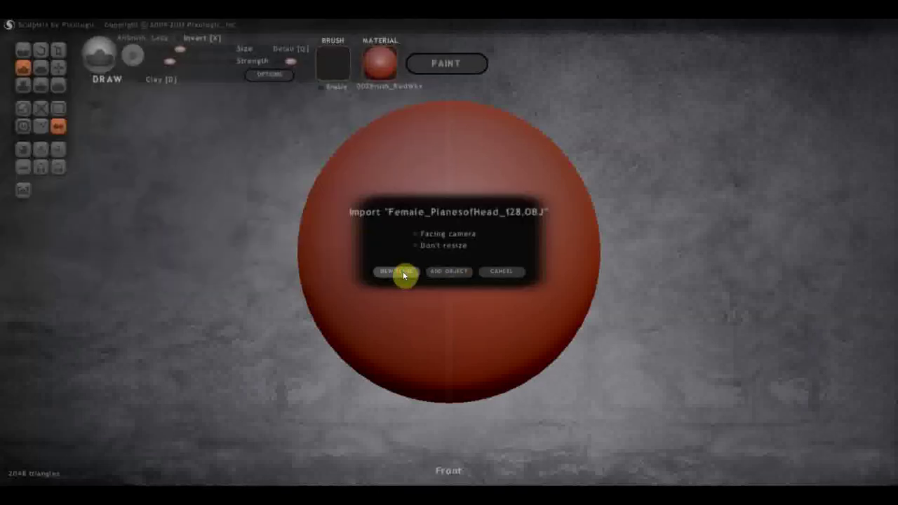
{"action": "left_click", "coordinate": [404, 275]}
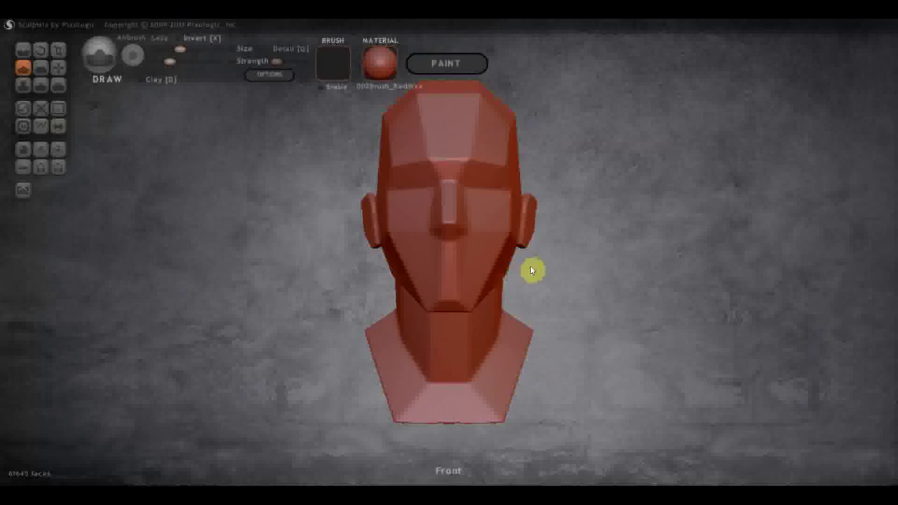
Load the 182020 Zeus reference screenshot from the Desktop as the background image.
{"action": "left_click_drag", "start_coordinate": [281, 65], "coordinate": [292, 67]}
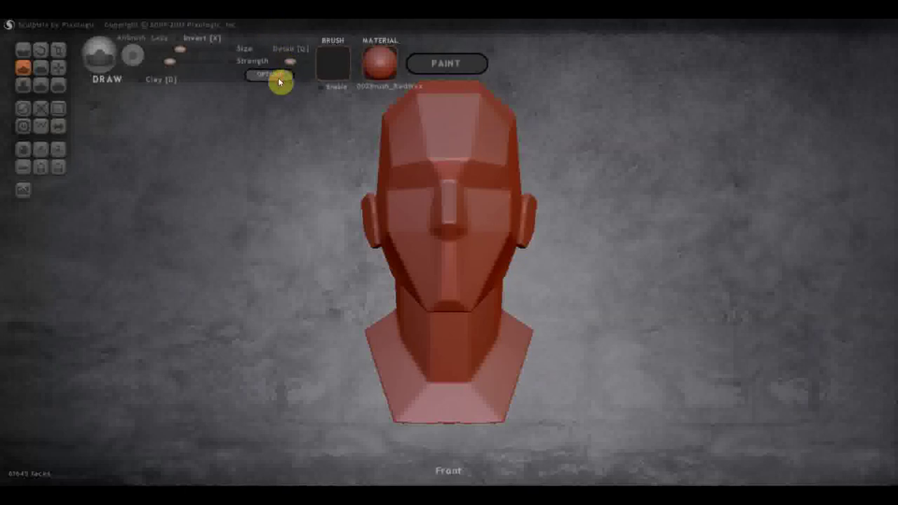
{"action": "left_click", "coordinate": [277, 76]}
{"action": "left_click", "coordinate": [525, 93]}
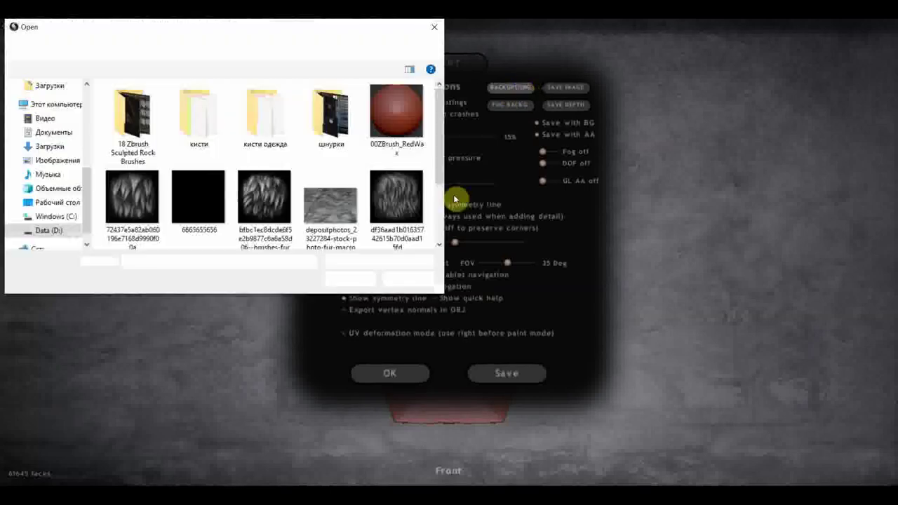
{"action": "left_click", "coordinate": [59, 202]}
{"action": "scroll", "coordinate": [274, 212], "scroll_direction": "down", "scroll_amount": 3}
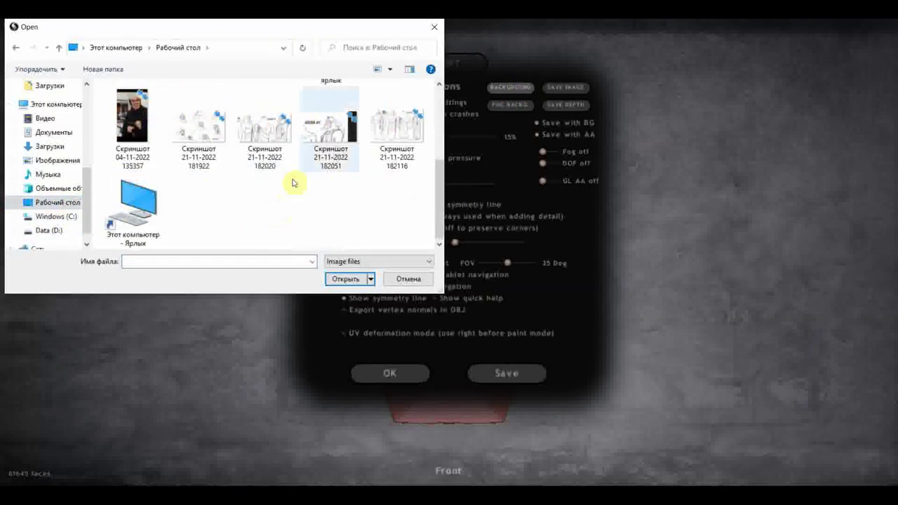
{"action": "left_click", "coordinate": [334, 136]}
{"action": "left_click", "coordinate": [280, 132]}
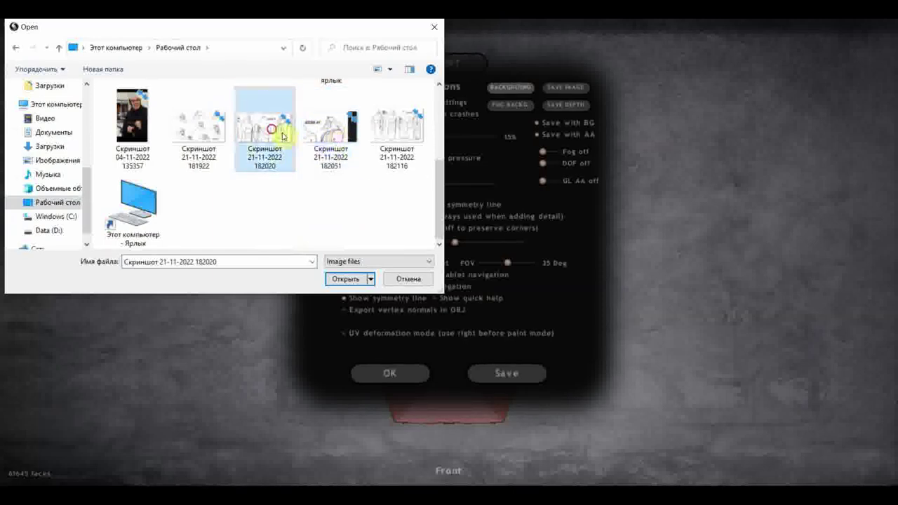
{"action": "left_click", "coordinate": [345, 279]}
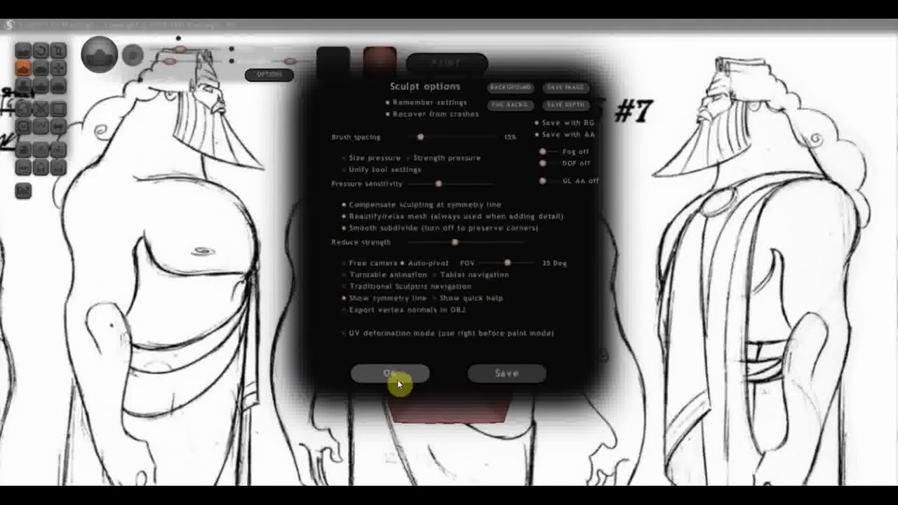
{"action": "left_click", "coordinate": [399, 377]}
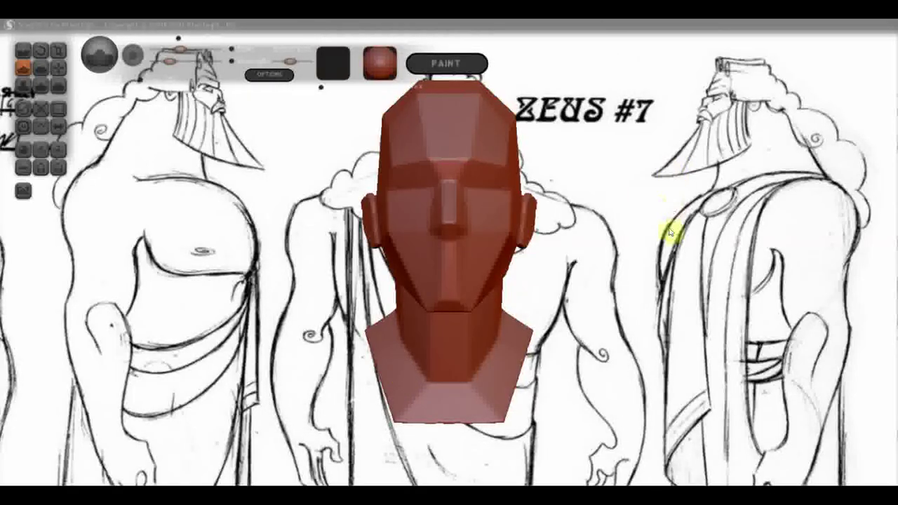
Swap the background for the closer 182051 Zeus #7 reference screenshot.
{"action": "left_click", "coordinate": [269, 76]}
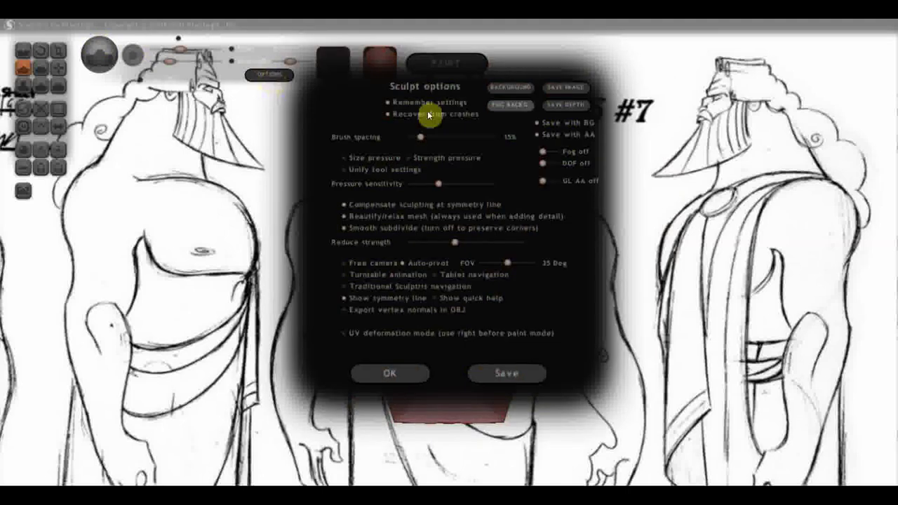
{"action": "left_click", "coordinate": [509, 87]}
{"action": "scroll", "coordinate": [327, 240], "scroll_direction": "down", "scroll_amount": 3}
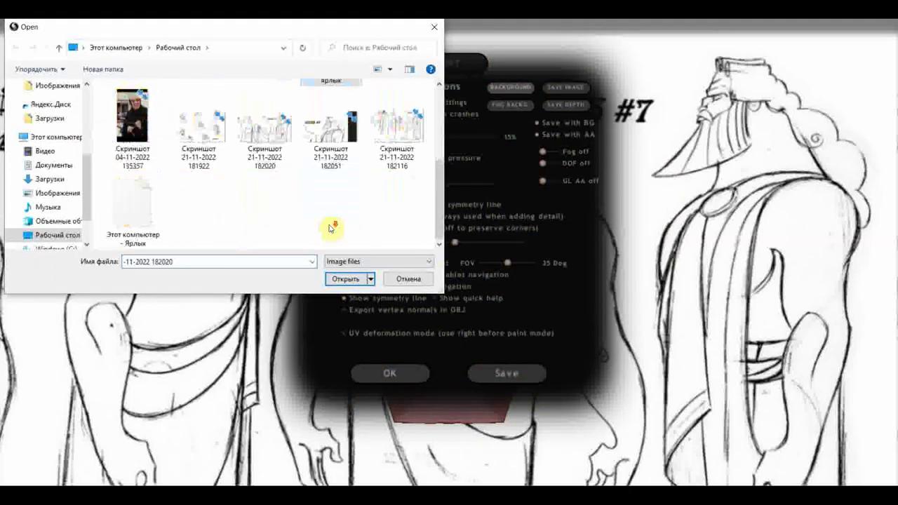
{"action": "left_click", "coordinate": [317, 139]}
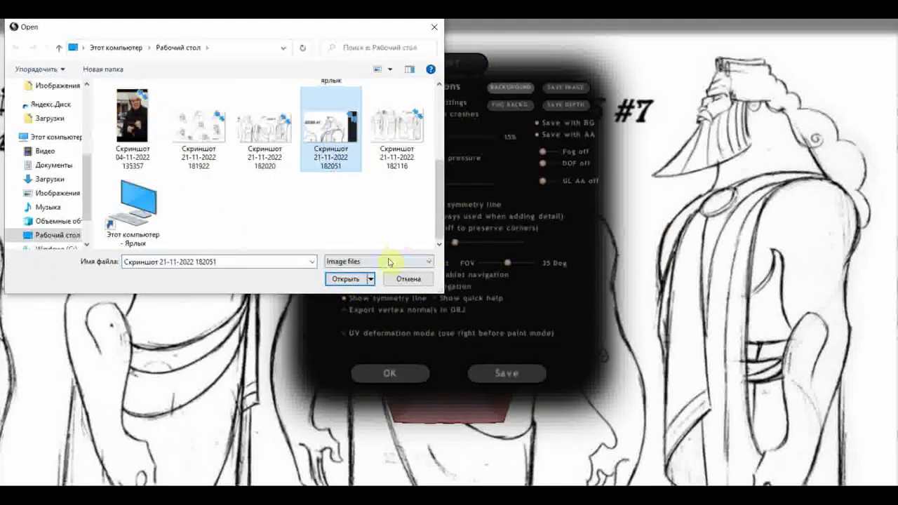
{"action": "left_click", "coordinate": [344, 278]}
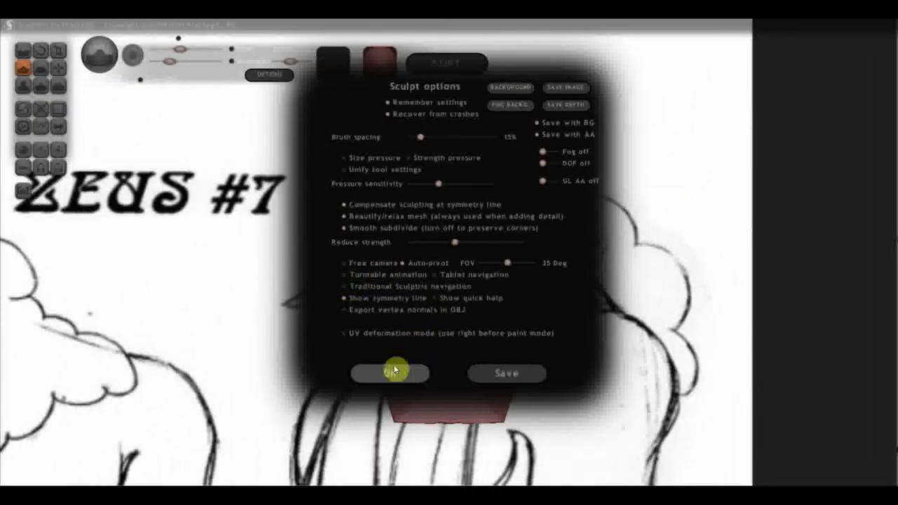
{"action": "left_click", "coordinate": [392, 374]}
Turn the head into left-facing profile and move it over the sketch's head.
{"action": "mouse_move", "coordinate": [625, 276]}
{"action": "left_mouse_down"}
{"action": "mouse_move", "coordinate": [541, 292]}
{"action": "mouse_move", "coordinate": [510, 277]}
{"action": "mouse_move", "coordinate": [487, 285]}
{"action": "left_mouse_up"}
{"action": "mouse_move", "coordinate": [607, 247]}
{"action": "left_mouse_down", "text": "alt"}
{"action": "mouse_move", "coordinate": [427, 361]}
{"action": "mouse_move", "coordinate": [268, 363]}
{"action": "mouse_move", "coordinate": [592, 294]}
{"action": "mouse_move", "coordinate": [596, 284]}
{"action": "left_mouse_up", "text": "alt"}
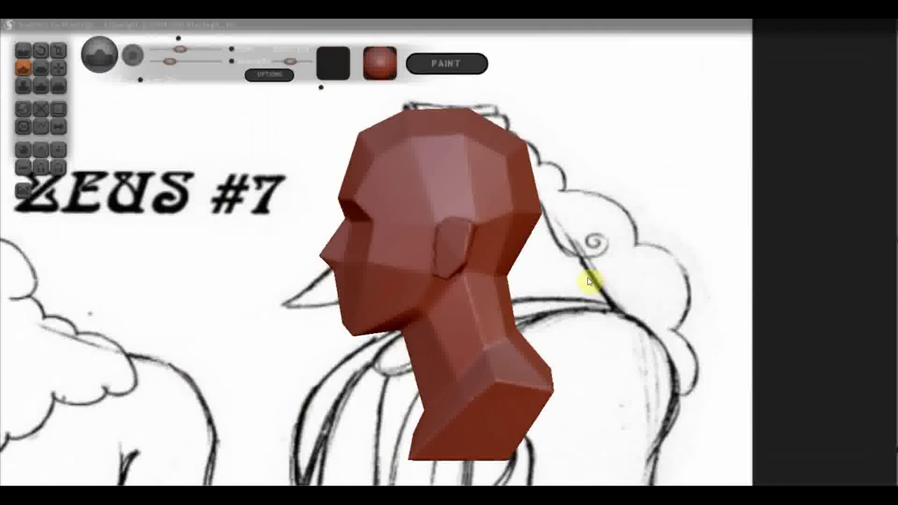
{"action": "scroll", "coordinate": [595, 280], "scroll_direction": "down", "scroll_amount": 2}
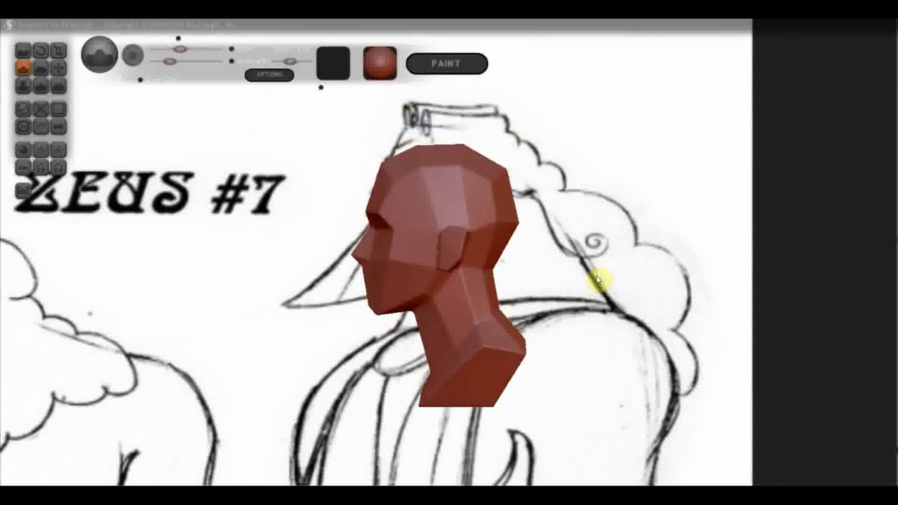
{"action": "left_click_drag", "start_coordinate": [600, 280], "coordinate": [616, 202]}
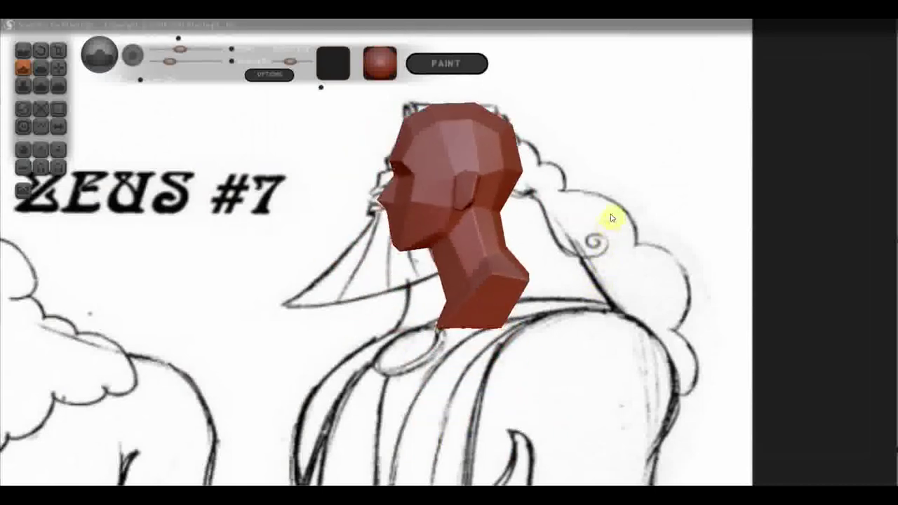
{"action": "left_click_drag", "start_coordinate": [617, 202], "coordinate": [610, 204]}
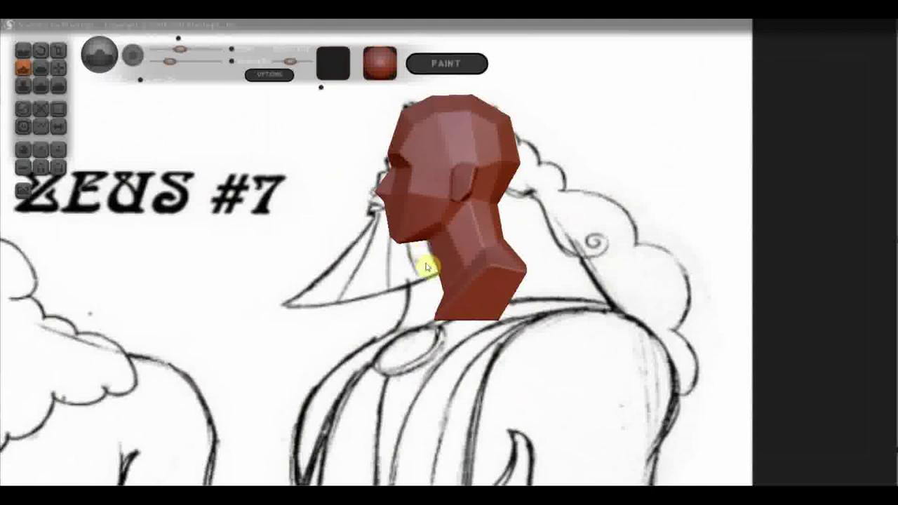
{"action": "left_click", "coordinate": [59, 69]}
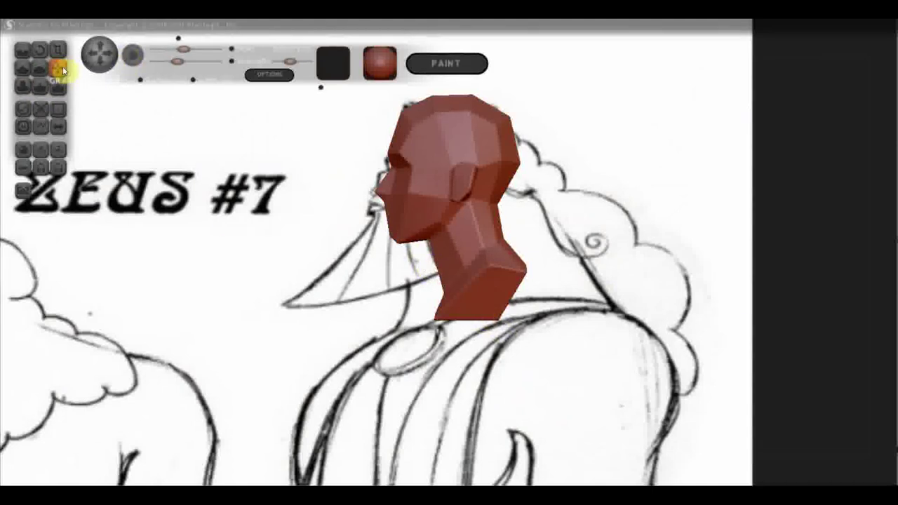
Enlarge the Grab brush and turn on mirror symmetry, confirming the prompts.
{"action": "left_click", "coordinate": [185, 51]}
{"action": "left_click_drag", "start_coordinate": [184, 51], "coordinate": [193, 53]}
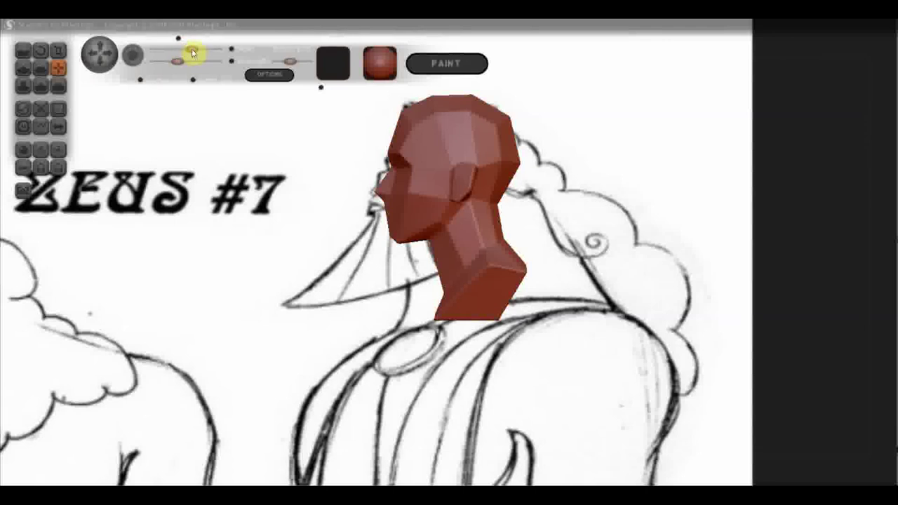
{"action": "left_click", "coordinate": [59, 126]}
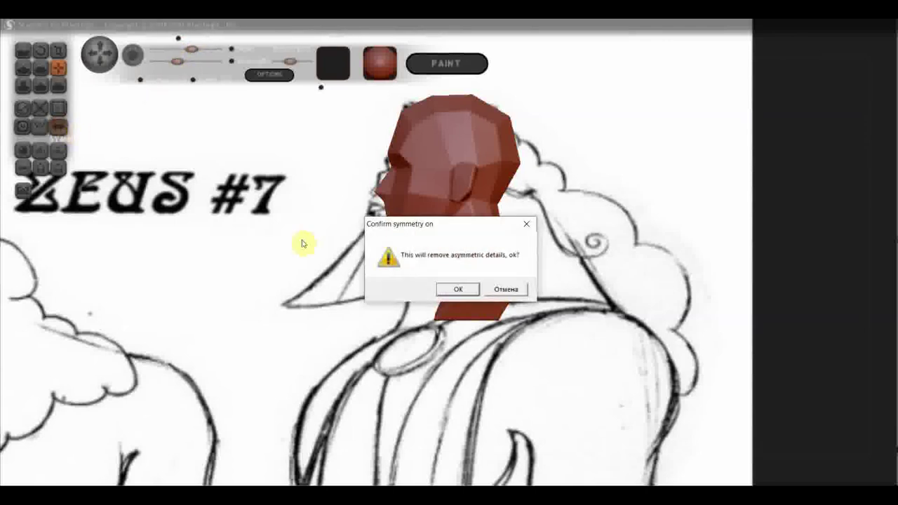
{"action": "left_click", "coordinate": [443, 291]}
{"action": "left_click", "coordinate": [497, 292]}
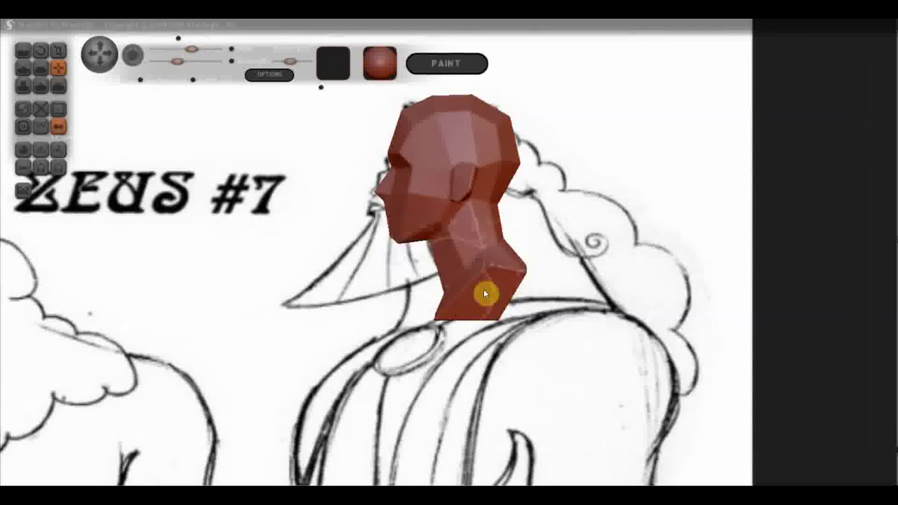
Pull the chin down into a pointed beard, then thicken its base and smooth the jaw crease.
{"action": "mouse_move", "coordinate": [407, 235]}
{"action": "left_mouse_down"}
{"action": "mouse_move", "coordinate": [383, 268]}
{"action": "mouse_move", "coordinate": [385, 253]}
{"action": "mouse_move", "coordinate": [281, 314]}
{"action": "mouse_move", "coordinate": [388, 266]}
{"action": "left_mouse_up"}
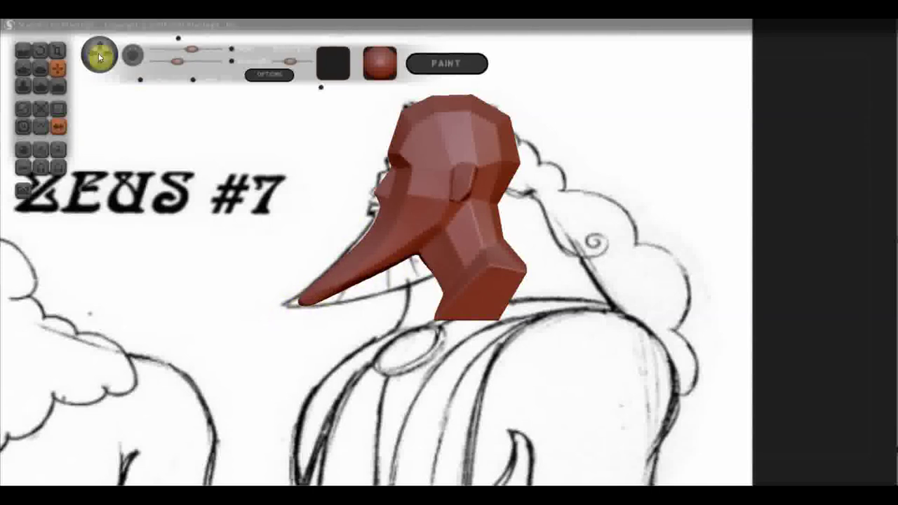
{"action": "left_click_drag", "start_coordinate": [192, 49], "coordinate": [181, 49]}
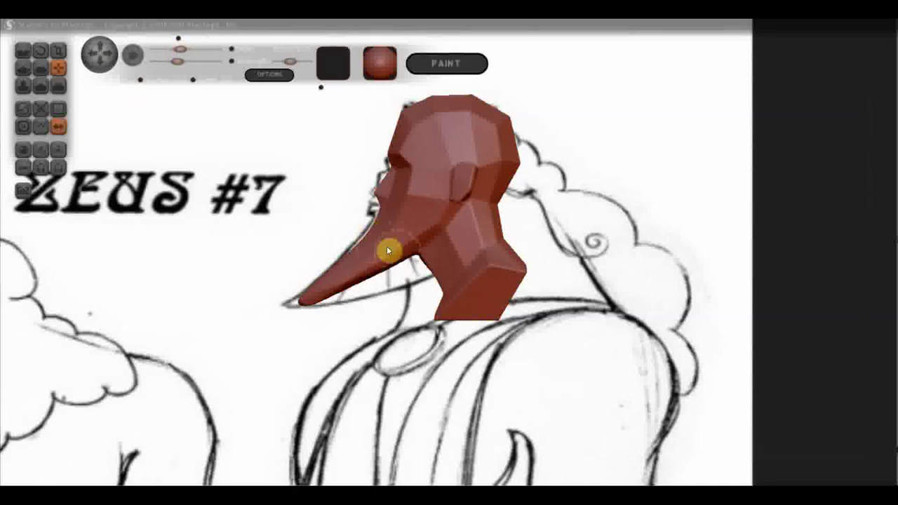
{"action": "mouse_move", "coordinate": [400, 257]}
{"action": "left_mouse_down"}
{"action": "mouse_move", "coordinate": [405, 275]}
{"action": "mouse_move", "coordinate": [426, 269]}
{"action": "mouse_move", "coordinate": [422, 253]}
{"action": "mouse_move", "coordinate": [449, 249]}
{"action": "mouse_move", "coordinate": [449, 226]}
{"action": "left_mouse_up"}
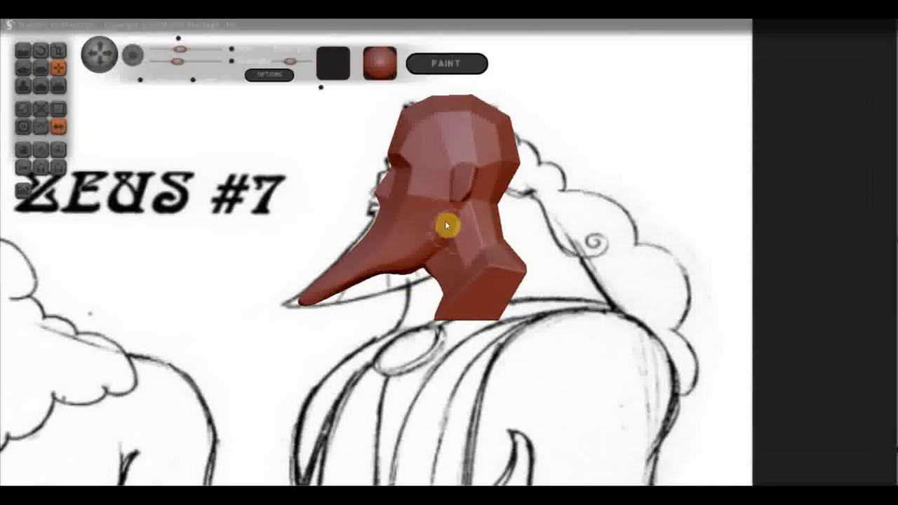
{"action": "mouse_move", "coordinate": [409, 260]}
{"action": "left_mouse_down"}
{"action": "mouse_move", "coordinate": [422, 270]}
{"action": "mouse_move", "coordinate": [415, 281]}
{"action": "mouse_move", "coordinate": [381, 278]}
{"action": "mouse_move", "coordinate": [375, 292]}
{"action": "mouse_move", "coordinate": [346, 303]}
{"action": "mouse_move", "coordinate": [287, 306]}
{"action": "left_mouse_up"}
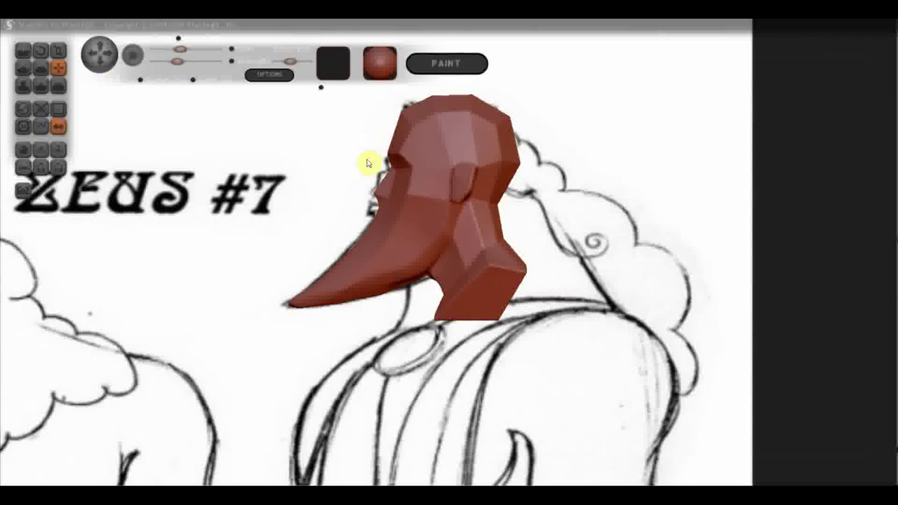
With a smaller brush, fill the notch on the face and smooth the eye-socket area.
{"action": "left_click", "coordinate": [404, 218]}
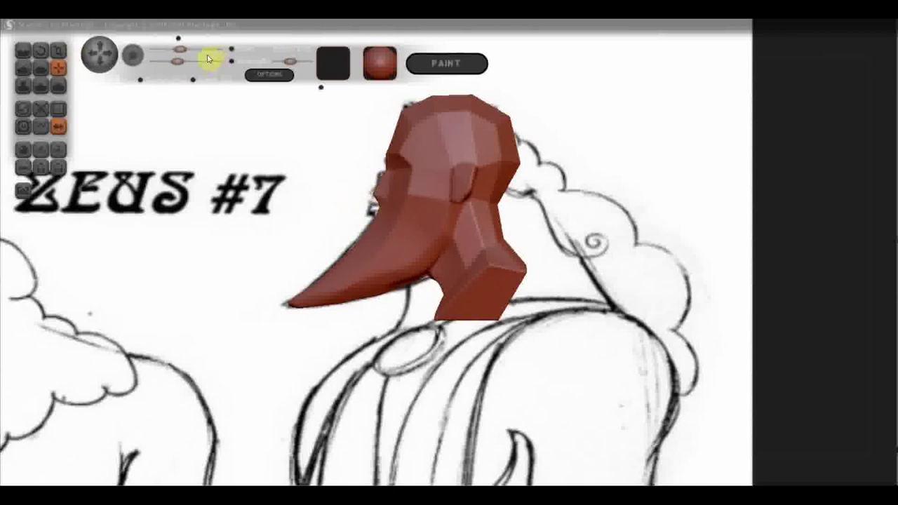
{"action": "left_click_drag", "start_coordinate": [185, 49], "coordinate": [174, 48]}
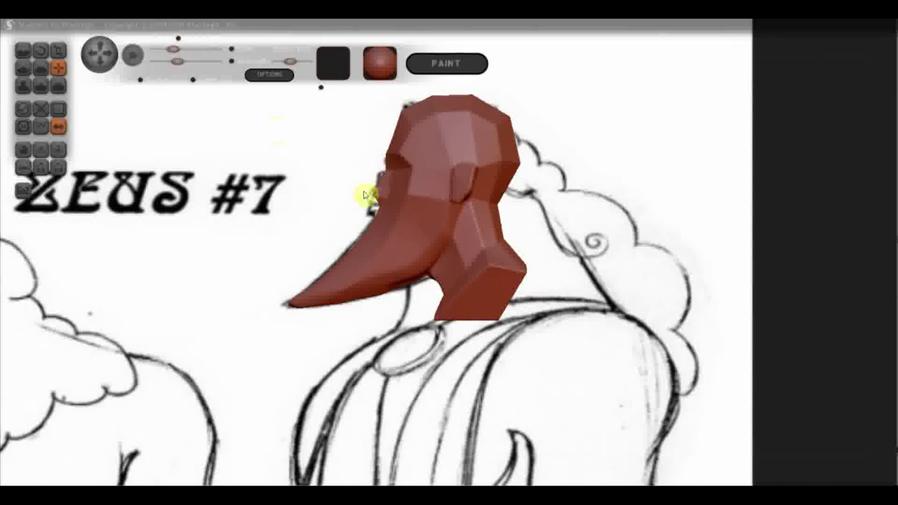
{"action": "left_click_drag", "start_coordinate": [373, 209], "coordinate": [365, 210]}
{"action": "left_click", "coordinate": [396, 168]}
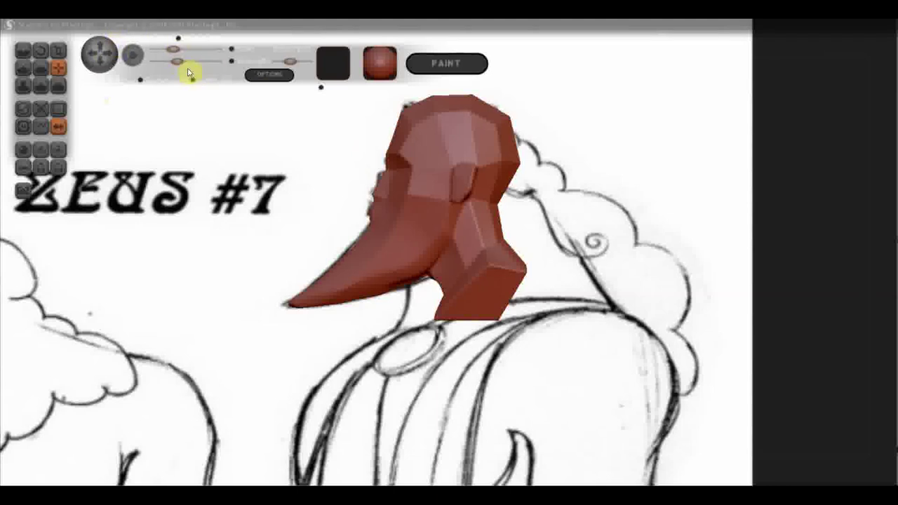
Reshape the forehead and lower the top of the head, undoing the neck dent and smoothing the neck.
{"action": "left_click_drag", "start_coordinate": [172, 49], "coordinate": [183, 49]}
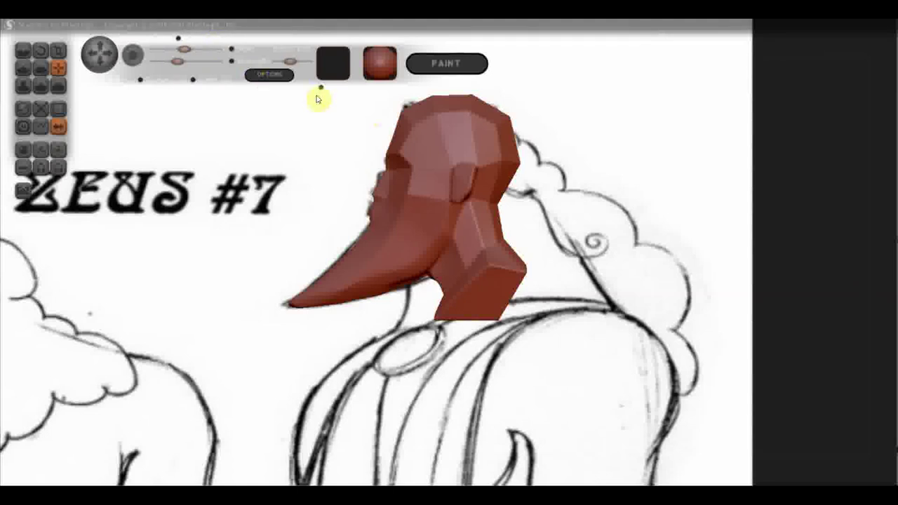
{"action": "left_click_drag", "start_coordinate": [394, 141], "coordinate": [415, 112]}
{"action": "scroll", "coordinate": [415, 111], "scroll_direction": "down", "scroll_amount": 2}
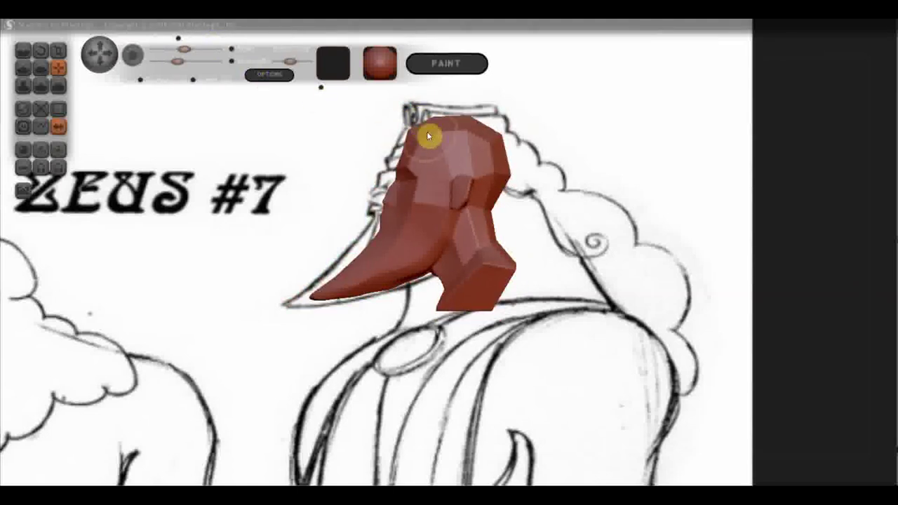
{"action": "scroll", "coordinate": [423, 130], "scroll_direction": "up", "scroll_amount": 2}
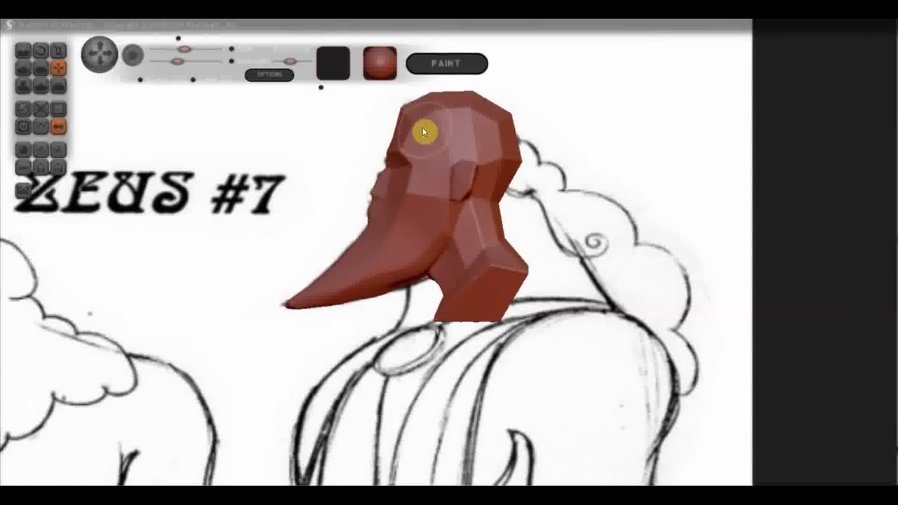
{"action": "left_click", "coordinate": [196, 50]}
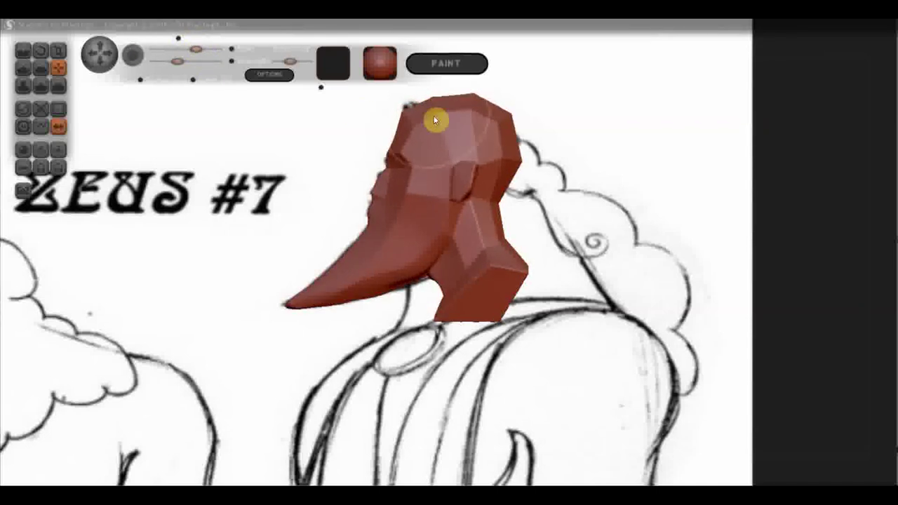
{"action": "mouse_move", "coordinate": [437, 122]}
{"action": "left_mouse_down"}
{"action": "mouse_move", "coordinate": [422, 108]}
{"action": "mouse_move", "coordinate": [443, 131]}
{"action": "mouse_move", "coordinate": [487, 106]}
{"action": "mouse_move", "coordinate": [477, 136]}
{"action": "mouse_move", "coordinate": [501, 136]}
{"action": "mouse_move", "coordinate": [482, 147]}
{"action": "mouse_move", "coordinate": [489, 136]}
{"action": "mouse_move", "coordinate": [502, 159]}
{"action": "mouse_move", "coordinate": [503, 265]}
{"action": "mouse_move", "coordinate": [473, 295]}
{"action": "mouse_move", "coordinate": [510, 277]}
{"action": "mouse_move", "coordinate": [515, 259]}
{"action": "mouse_move", "coordinate": [554, 262]}
{"action": "left_mouse_up"}
{"action": "key", "text": "ctrl+z"}
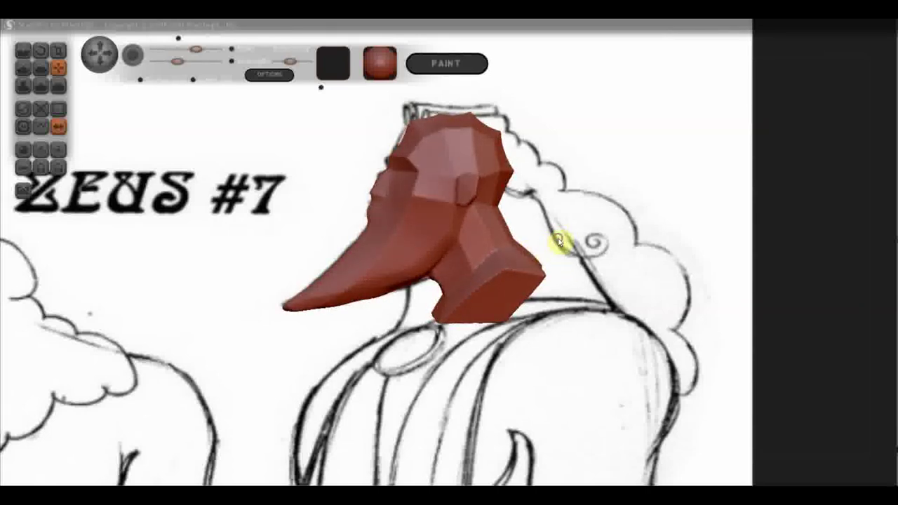
{"action": "mouse_move", "coordinate": [505, 227]}
{"action": "left_mouse_down"}
{"action": "mouse_move", "coordinate": [511, 237]}
{"action": "mouse_move", "coordinate": [555, 236]}
{"action": "mouse_move", "coordinate": [535, 235]}
{"action": "mouse_move", "coordinate": [513, 214]}
{"action": "mouse_move", "coordinate": [535, 210]}
{"action": "mouse_move", "coordinate": [556, 258]}
{"action": "mouse_move", "coordinate": [597, 285]}
{"action": "mouse_move", "coordinate": [606, 304]}
{"action": "mouse_move", "coordinate": [557, 283]}
{"action": "mouse_move", "coordinate": [638, 327]}
{"action": "mouse_move", "coordinate": [581, 293]}
{"action": "mouse_move", "coordinate": [602, 307]}
{"action": "mouse_move", "coordinate": [490, 281]}
{"action": "mouse_move", "coordinate": [521, 312]}
{"action": "mouse_move", "coordinate": [541, 301]}
{"action": "mouse_move", "coordinate": [496, 305]}
{"action": "mouse_move", "coordinate": [470, 321]}
{"action": "mouse_move", "coordinate": [532, 223]}
{"action": "mouse_move", "coordinate": [563, 243]}
{"action": "mouse_move", "coordinate": [533, 195]}
{"action": "mouse_move", "coordinate": [535, 222]}
{"action": "mouse_move", "coordinate": [532, 202]}
{"action": "left_mouse_up"}
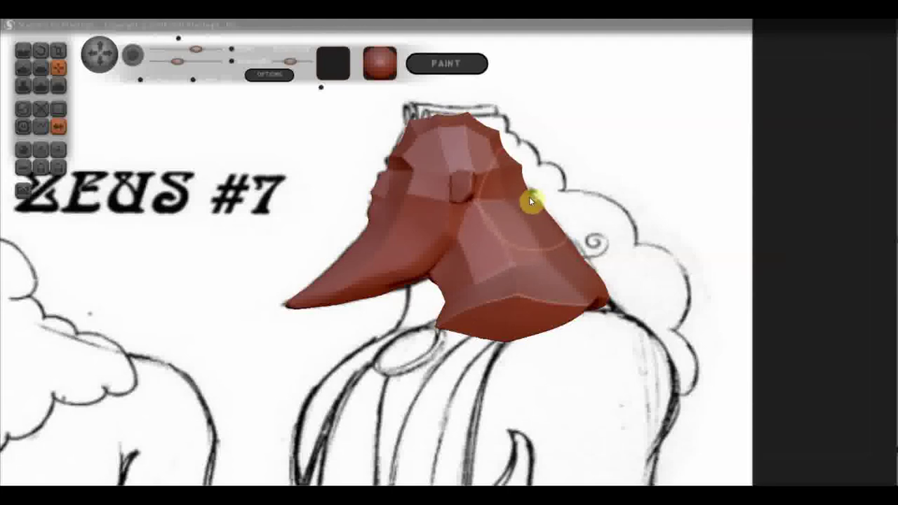
Rotate the head to a side profile view.
{"action": "left_click_drag", "start_coordinate": [551, 207], "coordinate": [724, 201]}
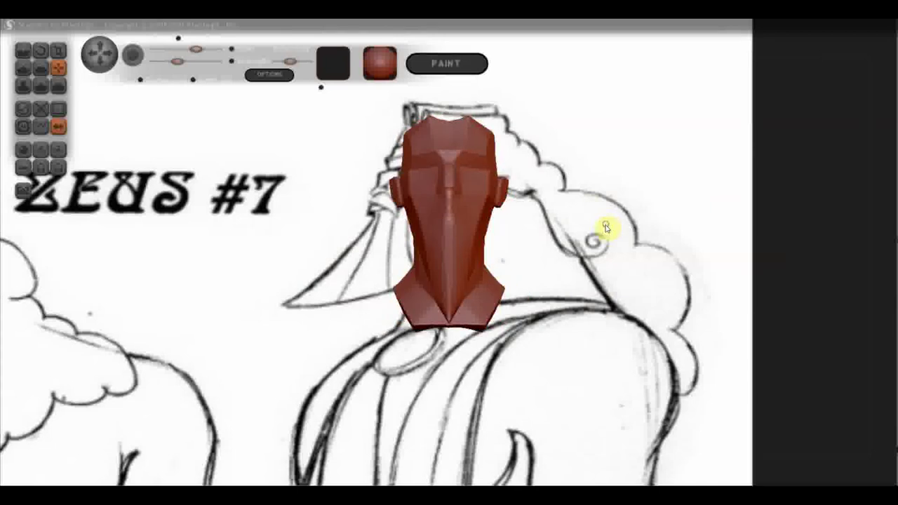
Shrink the brush, switch brushes, and build up a raised ridge along the brow.
{"action": "left_click_drag", "start_coordinate": [196, 49], "coordinate": [186, 49]}
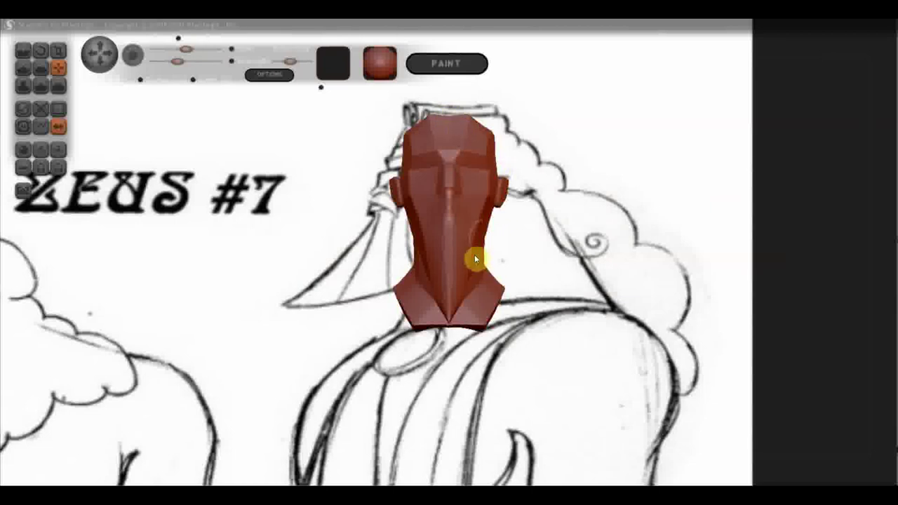
{"action": "left_click_drag", "start_coordinate": [511, 235], "coordinate": [596, 250]}
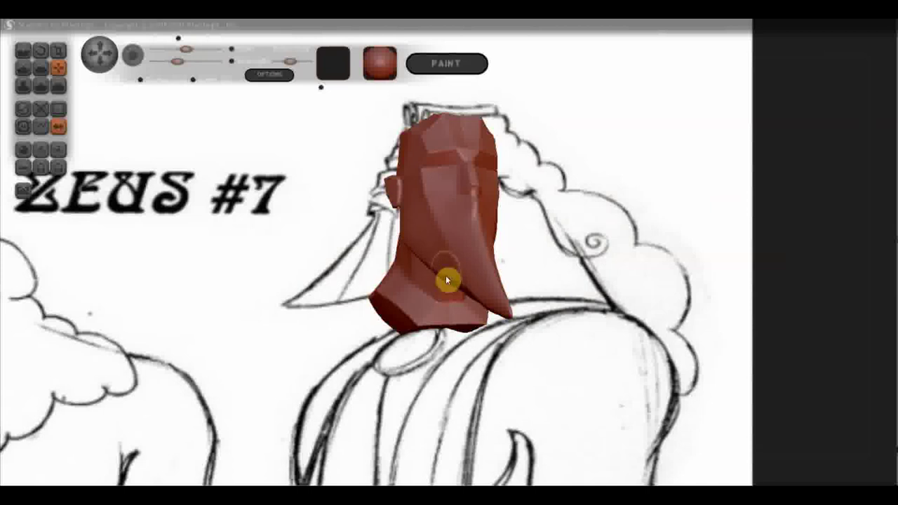
{"action": "mouse_move", "coordinate": [465, 293]}
{"action": "left_mouse_down"}
{"action": "mouse_move", "coordinate": [515, 263]}
{"action": "mouse_move", "coordinate": [478, 268]}
{"action": "left_mouse_up"}
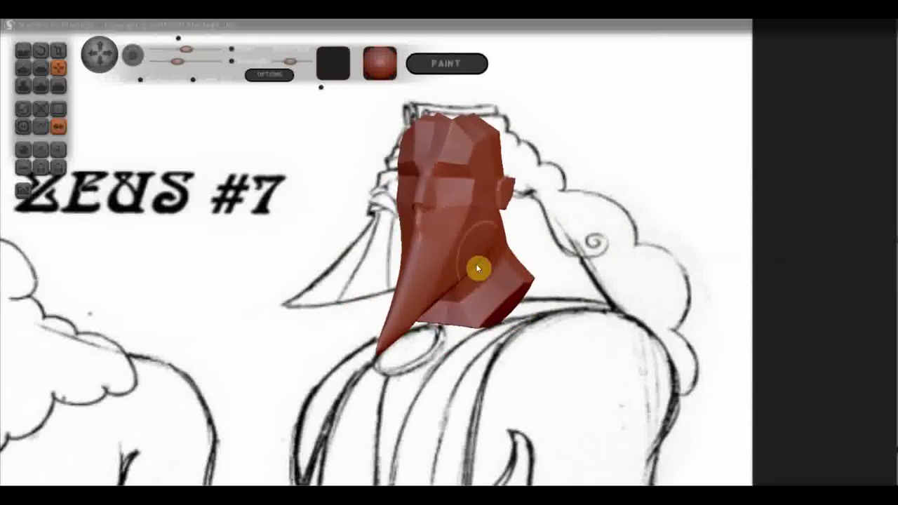
{"action": "mouse_move", "coordinate": [487, 244]}
{"action": "left_mouse_down"}
{"action": "mouse_move", "coordinate": [512, 250]}
{"action": "mouse_move", "coordinate": [497, 255]}
{"action": "left_mouse_up"}
{"action": "mouse_move", "coordinate": [469, 284]}
{"action": "left_mouse_down"}
{"action": "mouse_move", "coordinate": [567, 275]}
{"action": "mouse_move", "coordinate": [468, 302]}
{"action": "mouse_move", "coordinate": [457, 341]}
{"action": "mouse_move", "coordinate": [433, 355]}
{"action": "mouse_move", "coordinate": [445, 355]}
{"action": "mouse_move", "coordinate": [506, 274]}
{"action": "mouse_move", "coordinate": [585, 295]}
{"action": "mouse_move", "coordinate": [606, 217]}
{"action": "mouse_move", "coordinate": [615, 255]}
{"action": "left_mouse_up"}
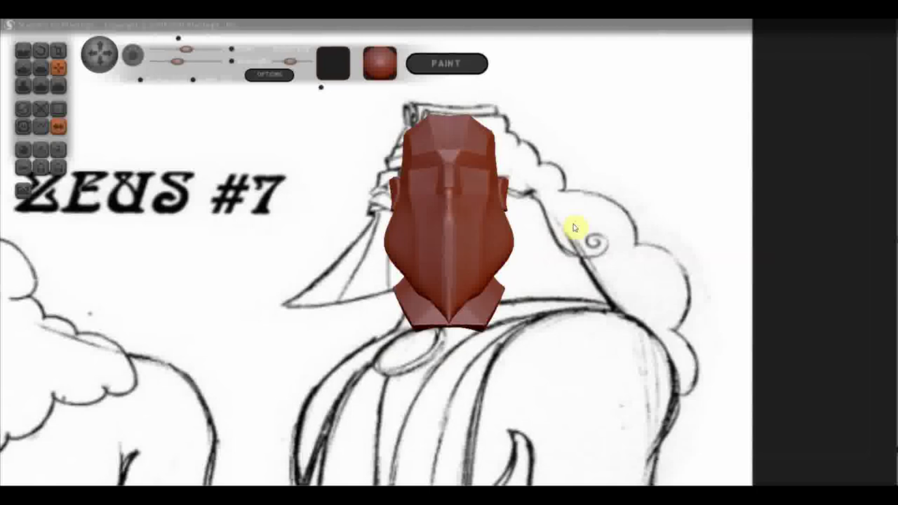
{"action": "left_click", "coordinate": [40, 68]}
{"action": "mouse_move", "coordinate": [287, 187]}
{"action": "left_mouse_down"}
{"action": "mouse_move", "coordinate": [291, 197]}
{"action": "mouse_move", "coordinate": [451, 251]}
{"action": "left_mouse_up"}
{"action": "mouse_move", "coordinate": [481, 220]}
{"action": "left_mouse_down"}
{"action": "mouse_move", "coordinate": [495, 273]}
{"action": "mouse_move", "coordinate": [479, 209]}
{"action": "mouse_move", "coordinate": [533, 319]}
{"action": "left_mouse_up"}
{"action": "scroll", "coordinate": [406, 291], "scroll_direction": "down", "scroll_amount": 2}
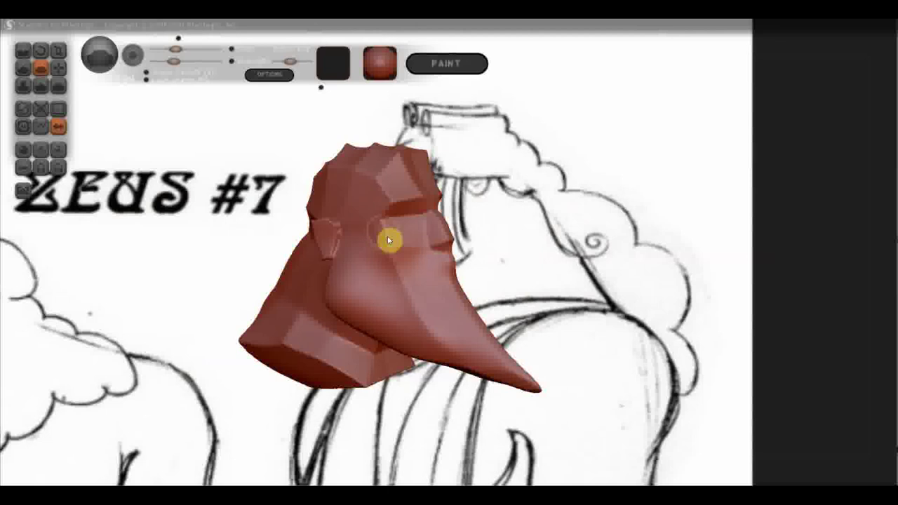
{"action": "left_click", "coordinate": [417, 251]}
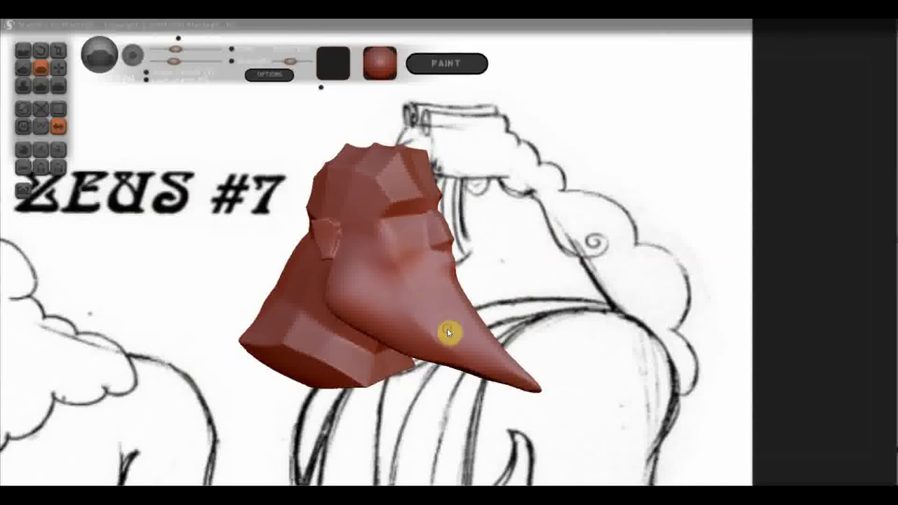
{"action": "scroll", "coordinate": [491, 239], "scroll_direction": "up", "scroll_amount": 2}
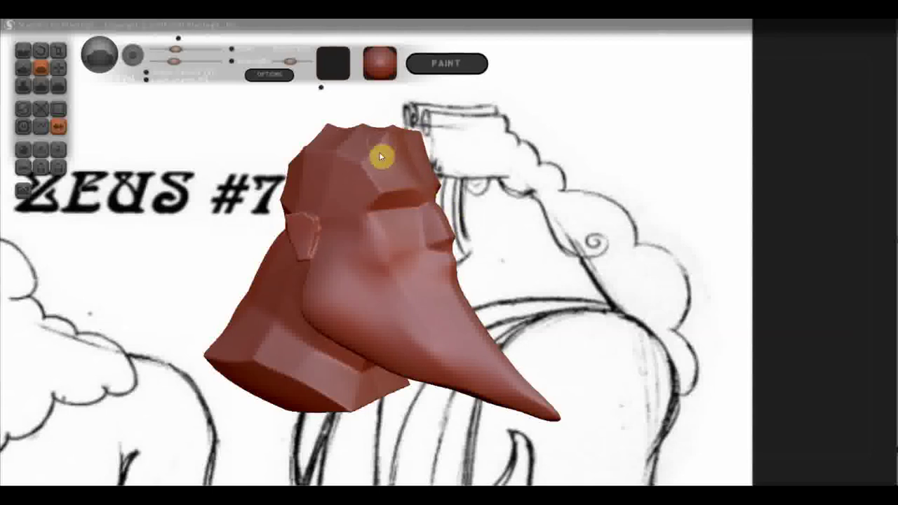
{"action": "left_click_drag", "start_coordinate": [374, 185], "coordinate": [369, 175]}
Try a broad reshaping stroke in profile, undo it, and return to a front view.
{"action": "mouse_move", "coordinate": [379, 145]}
{"action": "left_mouse_down"}
{"action": "mouse_move", "coordinate": [497, 227]}
{"action": "mouse_move", "coordinate": [616, 203]}
{"action": "mouse_move", "coordinate": [541, 251]}
{"action": "mouse_move", "coordinate": [461, 261]}
{"action": "left_mouse_up"}
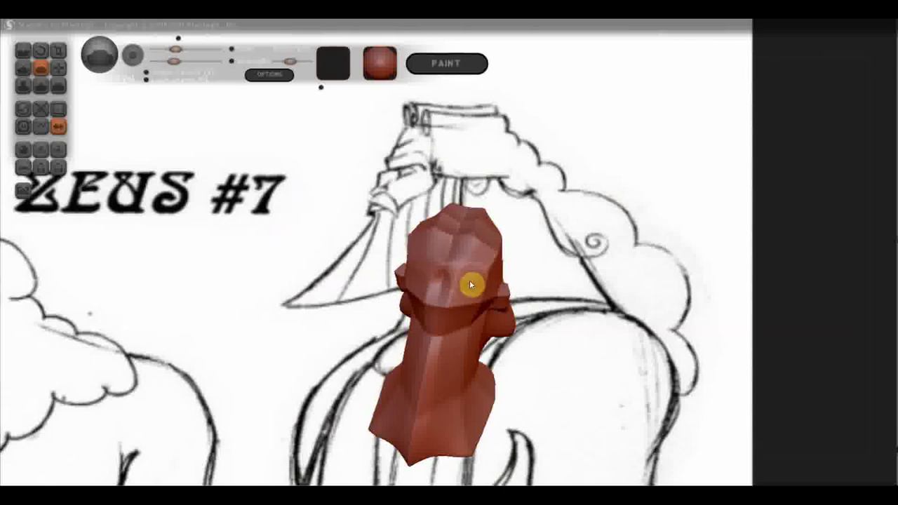
{"action": "left_click_drag", "start_coordinate": [494, 273], "coordinate": [463, 223]}
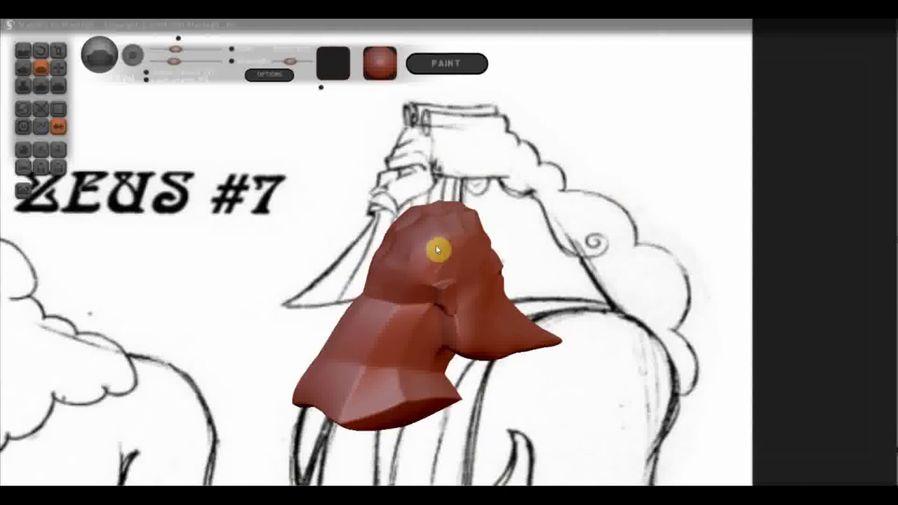
{"action": "mouse_move", "coordinate": [428, 250]}
{"action": "left_mouse_down"}
{"action": "mouse_move", "coordinate": [443, 250]}
{"action": "mouse_move", "coordinate": [415, 274]}
{"action": "left_mouse_up"}
{"action": "key", "text": "ctrl+z"}
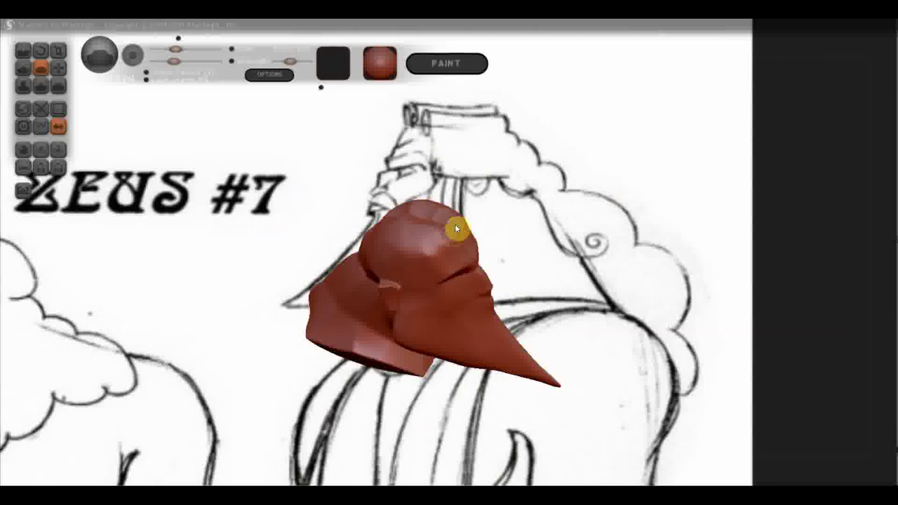
{"action": "right_click_drag", "start_coordinate": [401, 257], "coordinate": [379, 257]}
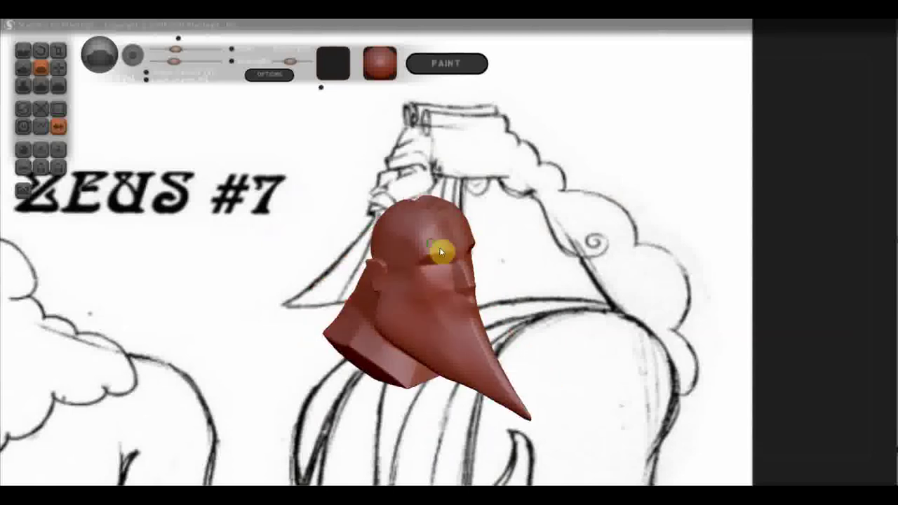
{"action": "left_click", "coordinate": [23, 67]}
Add relief to the brow and nose ridge, then smooth bumps and a streak on the crown.
{"action": "left_click_drag", "start_coordinate": [427, 287], "coordinate": [434, 232]}
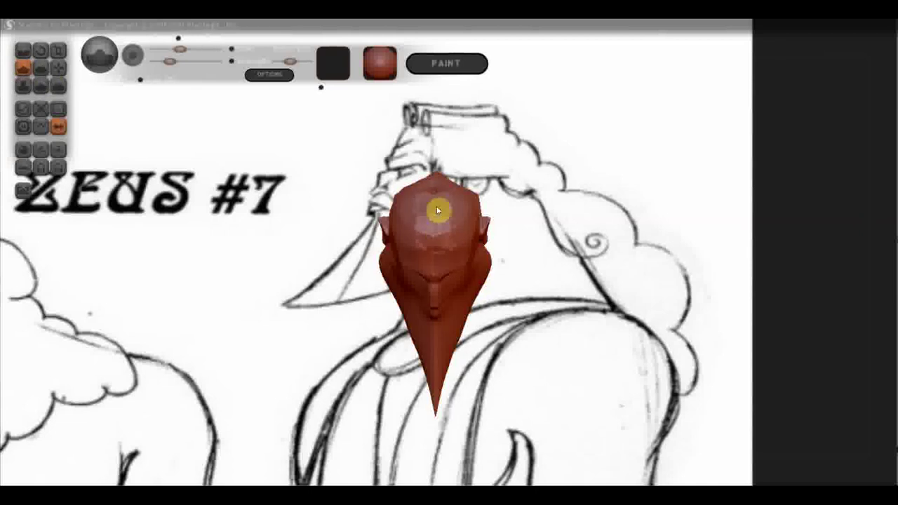
{"action": "mouse_move", "coordinate": [436, 212]}
{"action": "right_mouse_down"}
{"action": "mouse_move", "coordinate": [469, 231]}
{"action": "mouse_move", "coordinate": [448, 214]}
{"action": "right_mouse_up"}
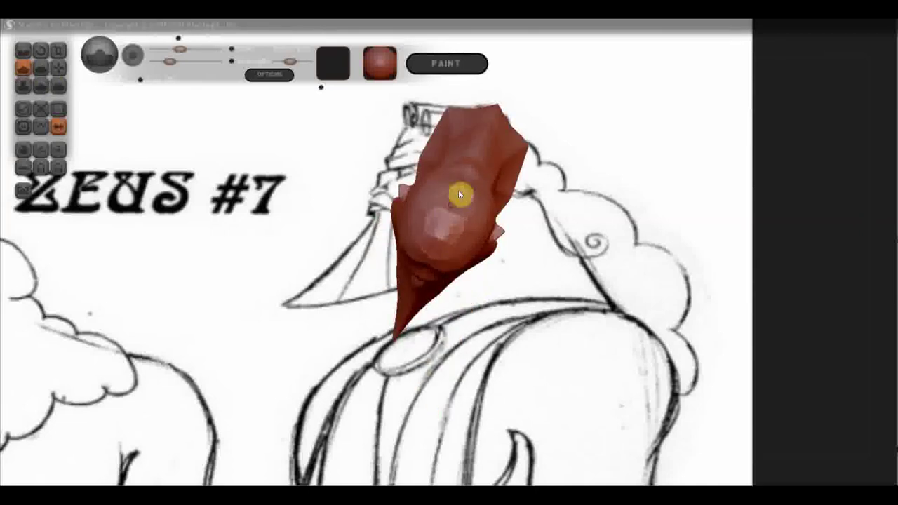
{"action": "right_click_drag", "start_coordinate": [487, 227], "coordinate": [301, 175]}
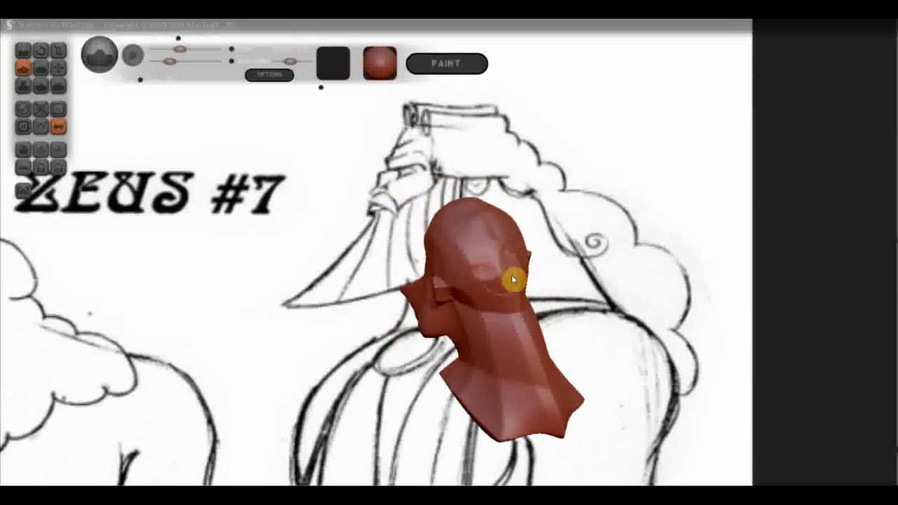
{"action": "left_click", "coordinate": [40, 67]}
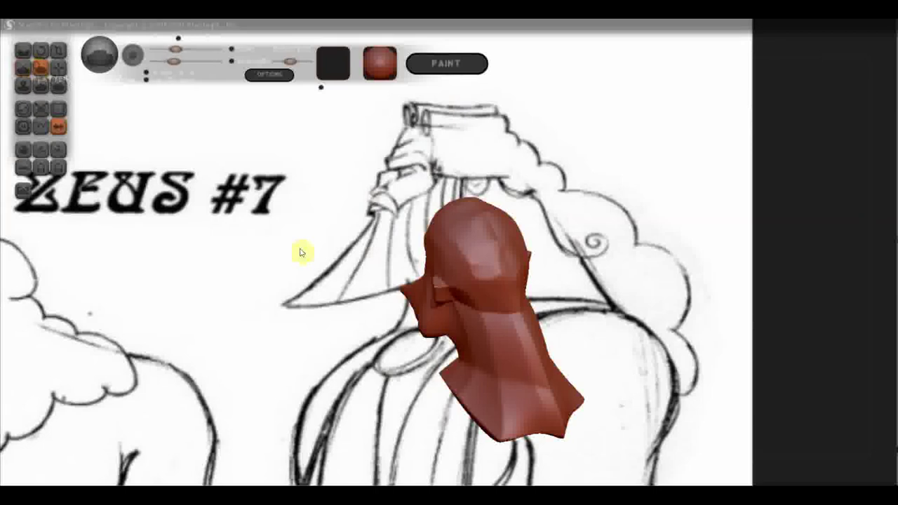
{"action": "left_click_drag", "start_coordinate": [449, 323], "coordinate": [512, 295]}
{"action": "scroll", "coordinate": [512, 292], "scroll_direction": "up", "scroll_amount": 3}
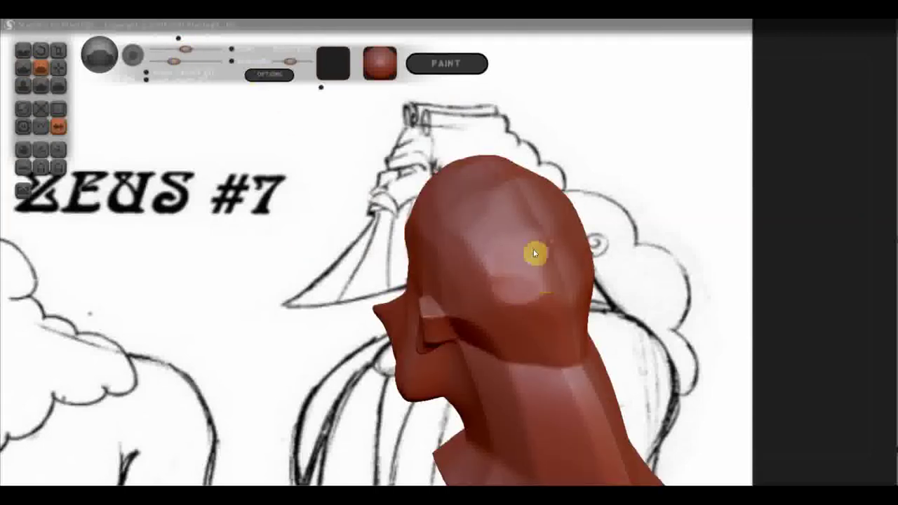
{"action": "mouse_move", "coordinate": [531, 246]}
{"action": "left_mouse_down"}
{"action": "mouse_move", "coordinate": [492, 230]}
{"action": "mouse_move", "coordinate": [526, 175]}
{"action": "left_mouse_up"}
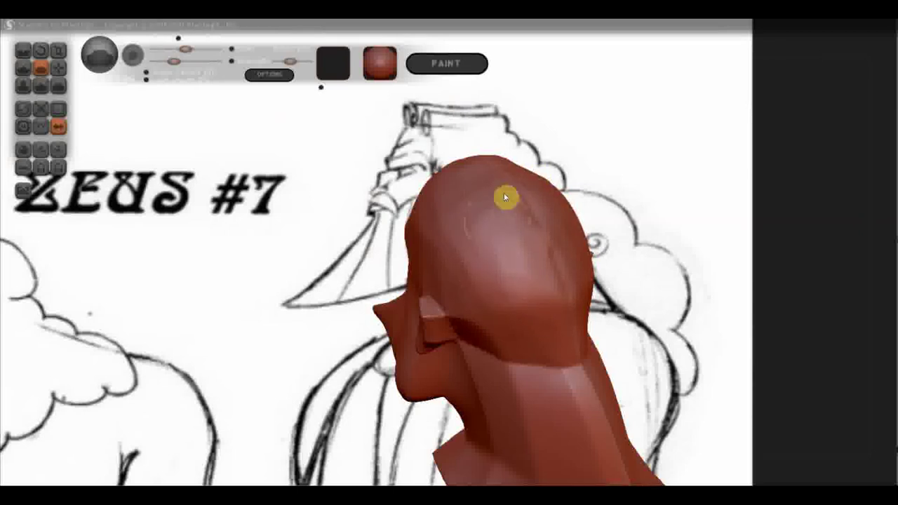
{"action": "mouse_move", "coordinate": [531, 213]}
{"action": "left_mouse_down"}
{"action": "mouse_move", "coordinate": [557, 305]}
{"action": "mouse_move", "coordinate": [515, 273]}
{"action": "mouse_move", "coordinate": [471, 293]}
{"action": "mouse_move", "coordinate": [490, 223]}
{"action": "left_mouse_up"}
Smooth the ridge behind the ear and soften the crease between neck and jaw.
{"action": "right_click_drag", "start_coordinate": [464, 195], "coordinate": [555, 290]}
{"action": "left_click_drag", "start_coordinate": [513, 286], "coordinate": [535, 267]}
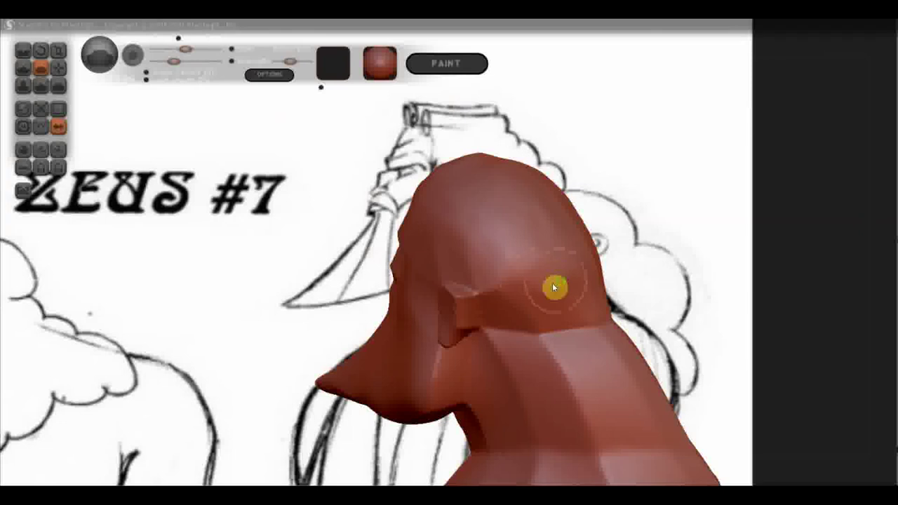
{"action": "right_click_drag", "start_coordinate": [554, 286], "coordinate": [688, 281]}
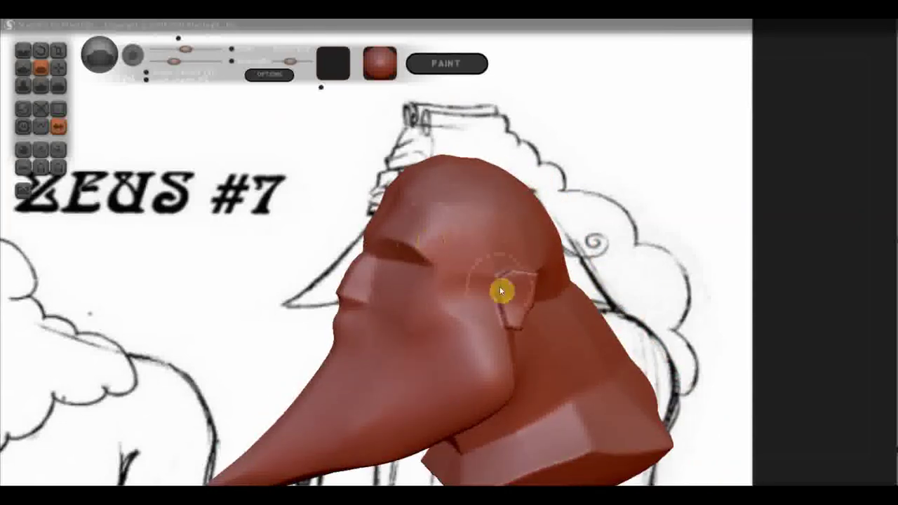
{"action": "mouse_move", "coordinate": [601, 290]}
{"action": "right_mouse_down"}
{"action": "mouse_move", "coordinate": [568, 231]}
{"action": "mouse_move", "coordinate": [582, 316]}
{"action": "mouse_move", "coordinate": [636, 290]}
{"action": "mouse_move", "coordinate": [564, 191]}
{"action": "mouse_move", "coordinate": [561, 161]}
{"action": "mouse_move", "coordinate": [533, 271]}
{"action": "right_mouse_up"}
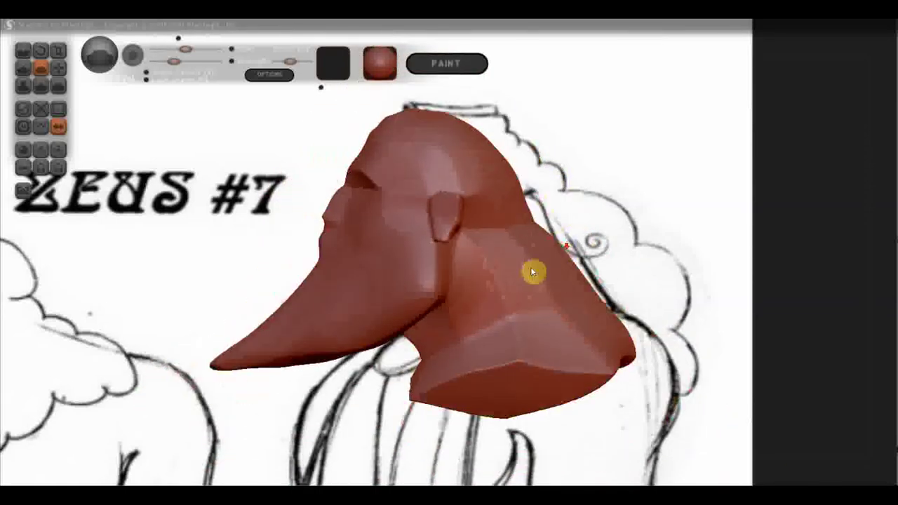
{"action": "mouse_move", "coordinate": [503, 285]}
{"action": "left_mouse_down"}
{"action": "mouse_move", "coordinate": [512, 341]}
{"action": "mouse_move", "coordinate": [521, 343]}
{"action": "left_mouse_up"}
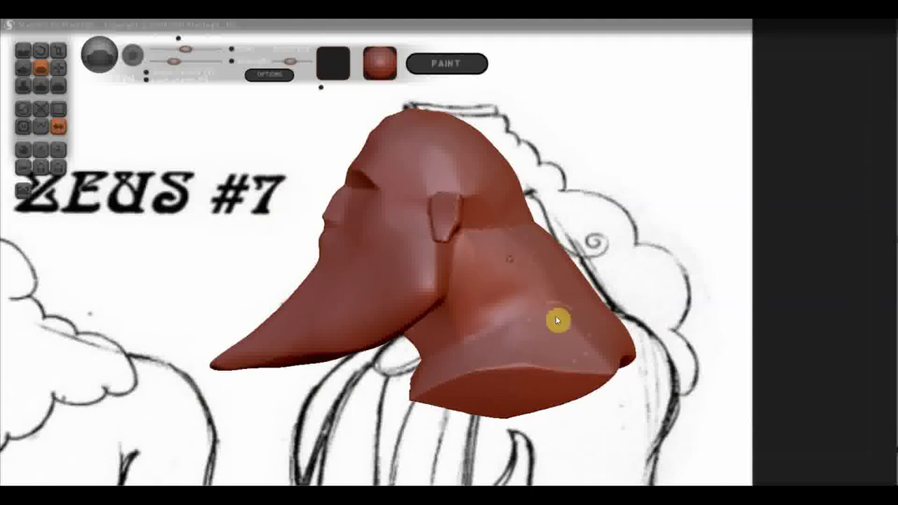
{"action": "mouse_move", "coordinate": [588, 349]}
{"action": "right_mouse_down"}
{"action": "mouse_move", "coordinate": [500, 409]}
{"action": "mouse_move", "coordinate": [510, 340]}
{"action": "right_mouse_up"}
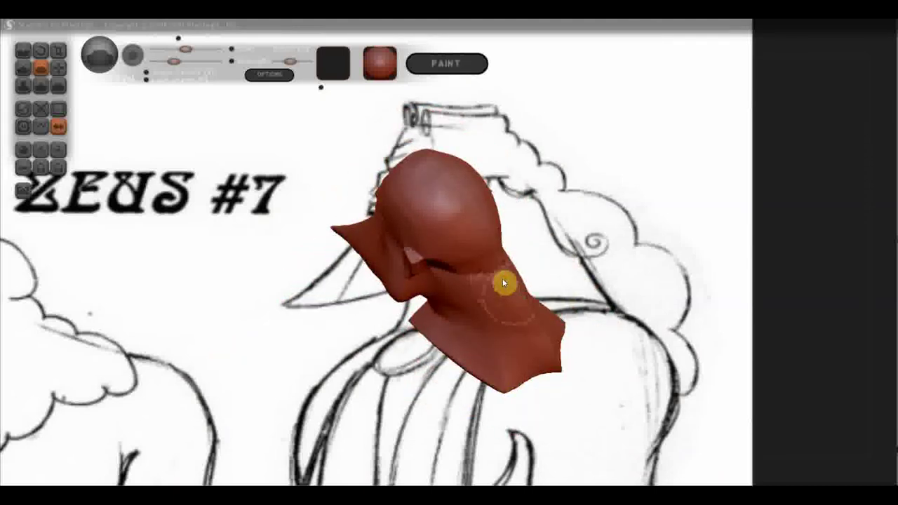
{"action": "right_click_drag", "start_coordinate": [563, 355], "coordinate": [450, 320]}
{"action": "left_click", "coordinate": [59, 67]}
{"action": "mouse_move", "coordinate": [435, 311]}
{"action": "left_mouse_down"}
{"action": "mouse_move", "coordinate": [423, 313]}
{"action": "mouse_move", "coordinate": [401, 294]}
{"action": "mouse_move", "coordinate": [427, 293]}
{"action": "mouse_move", "coordinate": [401, 294]}
{"action": "mouse_move", "coordinate": [424, 286]}
{"action": "mouse_move", "coordinate": [398, 316]}
{"action": "mouse_move", "coordinate": [395, 345]}
{"action": "mouse_move", "coordinate": [417, 333]}
{"action": "mouse_move", "coordinate": [433, 356]}
{"action": "mouse_move", "coordinate": [426, 379]}
{"action": "mouse_move", "coordinate": [475, 372]}
{"action": "left_mouse_up"}
Reshape the ear and jaw area and build up the lower neck and chest.
{"action": "scroll", "coordinate": [420, 326], "scroll_direction": "up", "scroll_amount": 3}
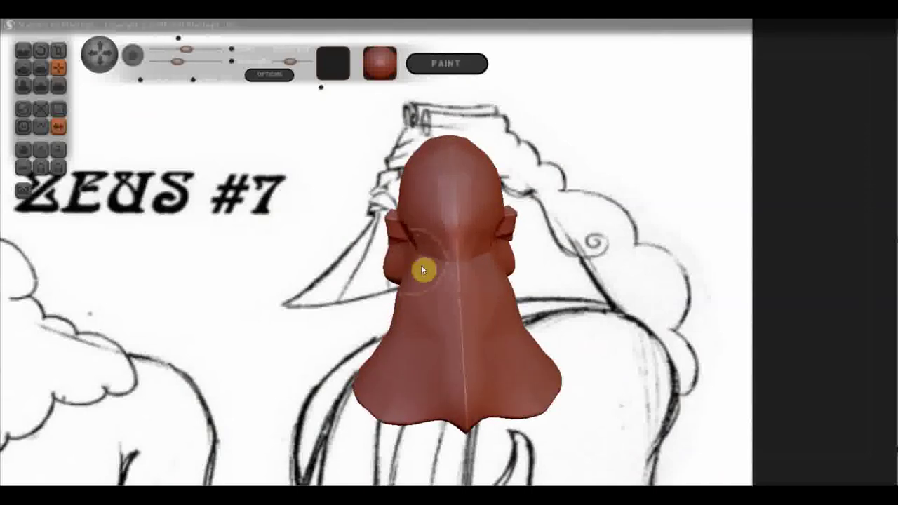
{"action": "left_click_drag", "start_coordinate": [410, 275], "coordinate": [409, 263]}
{"action": "mouse_move", "coordinate": [405, 324]}
{"action": "left_mouse_down"}
{"action": "mouse_move", "coordinate": [394, 338]}
{"action": "mouse_move", "coordinate": [381, 336]}
{"action": "mouse_move", "coordinate": [457, 341]}
{"action": "mouse_move", "coordinate": [644, 311]}
{"action": "mouse_move", "coordinate": [602, 316]}
{"action": "left_mouse_up"}
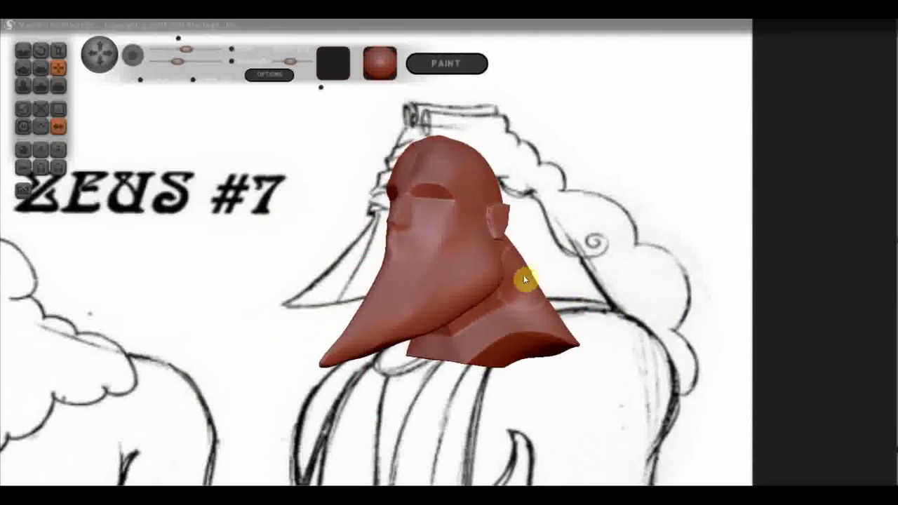
{"action": "right_click_drag", "start_coordinate": [532, 289], "coordinate": [400, 315]}
{"action": "scroll", "coordinate": [456, 347], "scroll_direction": "down", "scroll_amount": 3}
{"action": "mouse_move", "coordinate": [456, 354]}
{"action": "right_mouse_down"}
{"action": "mouse_move", "coordinate": [453, 369]}
{"action": "mouse_move", "coordinate": [455, 304]}
{"action": "right_mouse_up"}
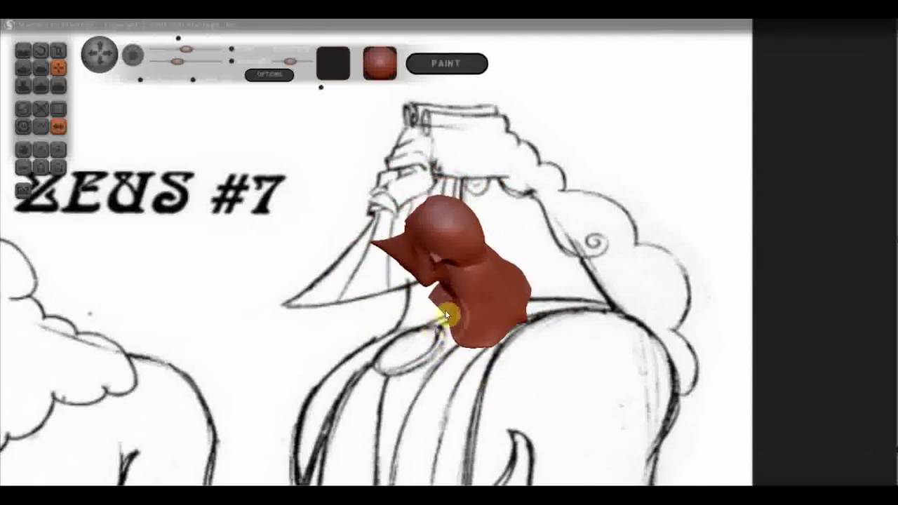
{"action": "scroll", "coordinate": [449, 315], "scroll_direction": "up", "scroll_amount": 2}
{"action": "scroll", "coordinate": [447, 329], "scroll_direction": "up", "scroll_amount": 2}
{"action": "mouse_move", "coordinate": [445, 331]}
{"action": "left_mouse_down"}
{"action": "mouse_move", "coordinate": [415, 367]}
{"action": "mouse_move", "coordinate": [445, 341]}
{"action": "mouse_move", "coordinate": [447, 368]}
{"action": "mouse_move", "coordinate": [473, 401]}
{"action": "mouse_move", "coordinate": [503, 386]}
{"action": "left_mouse_up"}
Fill the crease under the beard and carve detail along the lower chest edge.
{"action": "mouse_move", "coordinate": [541, 371]}
{"action": "right_mouse_down"}
{"action": "mouse_move", "coordinate": [624, 321]}
{"action": "mouse_move", "coordinate": [601, 313]}
{"action": "mouse_move", "coordinate": [697, 308]}
{"action": "mouse_move", "coordinate": [688, 304]}
{"action": "right_mouse_up"}
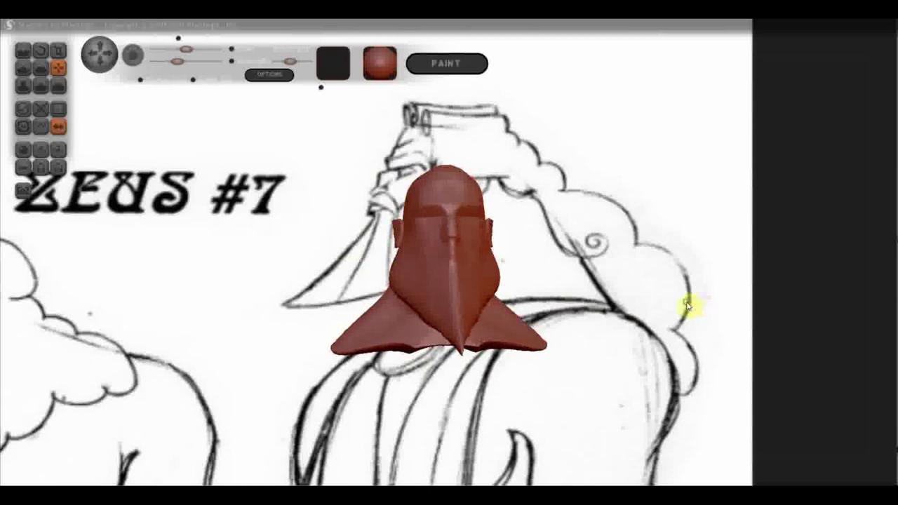
{"action": "right_click_drag", "start_coordinate": [526, 302], "coordinate": [605, 306]}
{"action": "mouse_move", "coordinate": [421, 320]}
{"action": "right_mouse_down"}
{"action": "mouse_move", "coordinate": [461, 317]}
{"action": "mouse_move", "coordinate": [341, 320]}
{"action": "mouse_move", "coordinate": [340, 313]}
{"action": "right_mouse_up"}
{"action": "scroll", "coordinate": [340, 312], "scroll_direction": "up", "scroll_amount": 1}
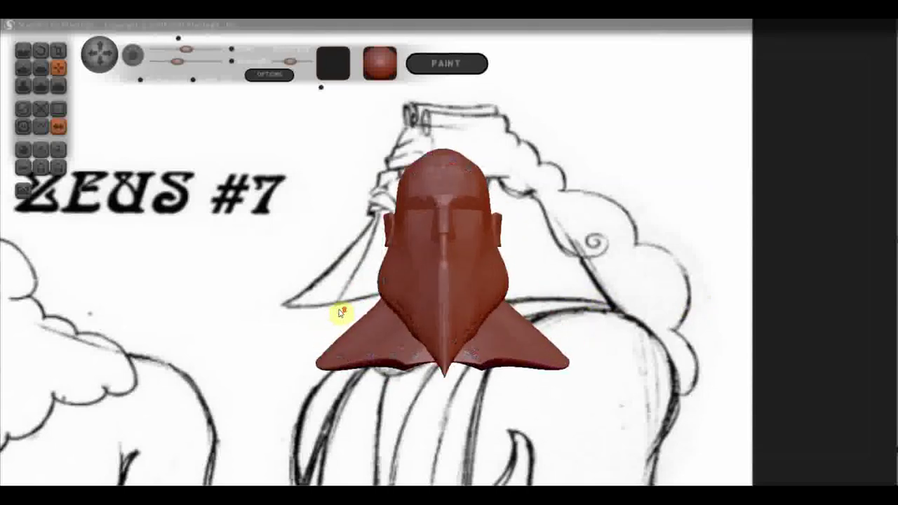
{"action": "scroll", "coordinate": [342, 308], "scroll_direction": "up", "scroll_amount": 2}
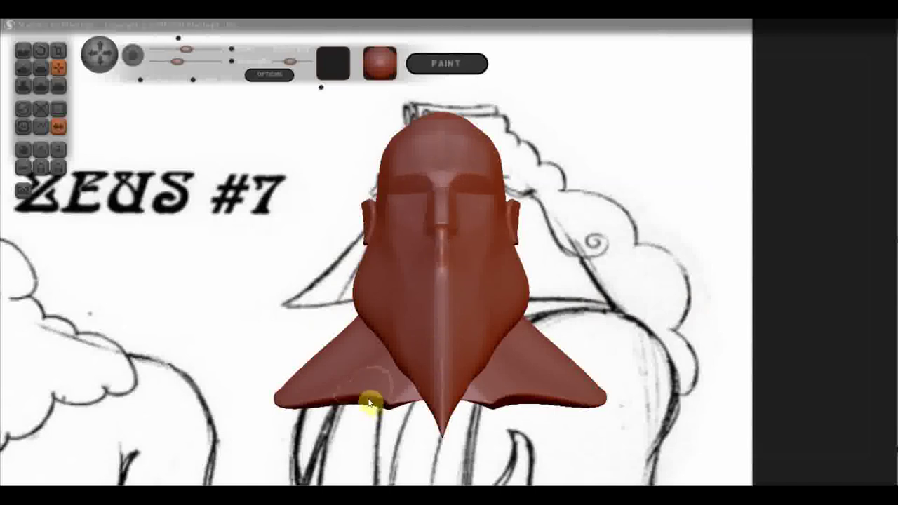
{"action": "mouse_move", "coordinate": [399, 419]}
{"action": "right_mouse_down"}
{"action": "mouse_move", "coordinate": [528, 407]}
{"action": "mouse_move", "coordinate": [381, 431]}
{"action": "mouse_move", "coordinate": [395, 436]}
{"action": "right_mouse_up"}
{"action": "mouse_move", "coordinate": [415, 395]}
{"action": "left_mouse_down"}
{"action": "mouse_move", "coordinate": [397, 376]}
{"action": "mouse_move", "coordinate": [377, 391]}
{"action": "mouse_move", "coordinate": [381, 411]}
{"action": "mouse_move", "coordinate": [397, 410]}
{"action": "mouse_move", "coordinate": [356, 401]}
{"action": "mouse_move", "coordinate": [321, 421]}
{"action": "mouse_move", "coordinate": [325, 407]}
{"action": "left_mouse_up"}
{"action": "mouse_move", "coordinate": [302, 422]}
{"action": "left_mouse_down"}
{"action": "mouse_move", "coordinate": [430, 412]}
{"action": "mouse_move", "coordinate": [413, 423]}
{"action": "mouse_move", "coordinate": [330, 407]}
{"action": "mouse_move", "coordinate": [451, 381]}
{"action": "mouse_move", "coordinate": [257, 317]}
{"action": "left_mouse_up"}
With the Flatten brush, smooth the neck surface up toward the ear and along its side.
{"action": "left_click", "coordinate": [40, 66]}
{"action": "scroll", "coordinate": [235, 281], "scroll_direction": "up", "scroll_amount": 5}
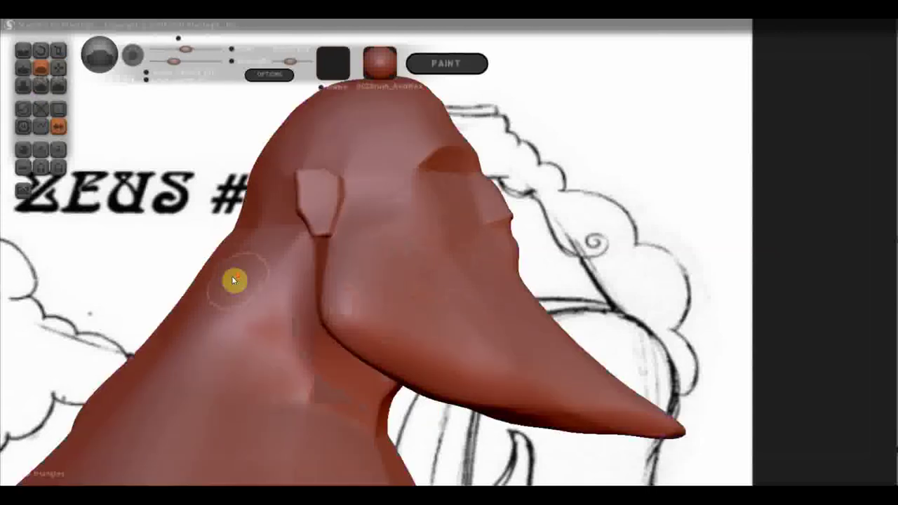
{"action": "mouse_move", "coordinate": [284, 370]}
{"action": "left_mouse_down"}
{"action": "mouse_move", "coordinate": [289, 280]}
{"action": "mouse_move", "coordinate": [274, 299]}
{"action": "left_mouse_up"}
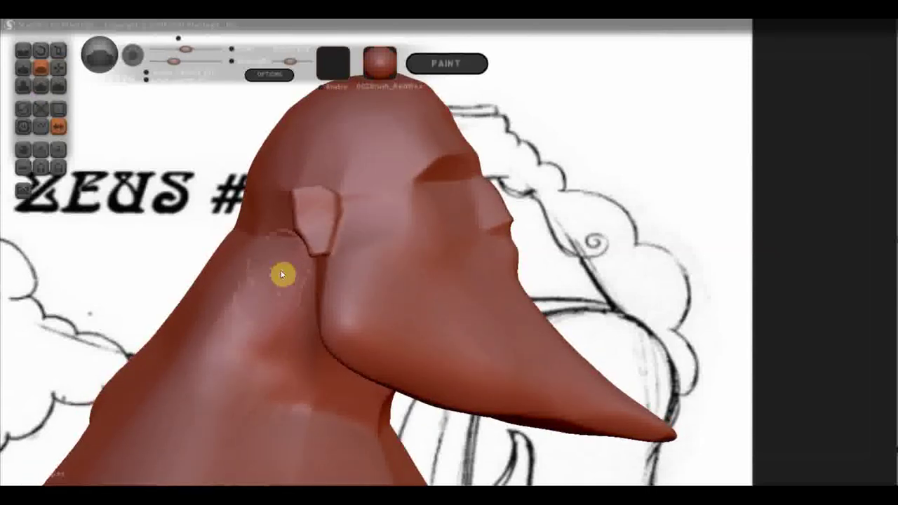
{"action": "mouse_move", "coordinate": [220, 415]}
{"action": "right_mouse_down"}
{"action": "mouse_move", "coordinate": [324, 378]}
{"action": "mouse_move", "coordinate": [287, 341]}
{"action": "right_mouse_up"}
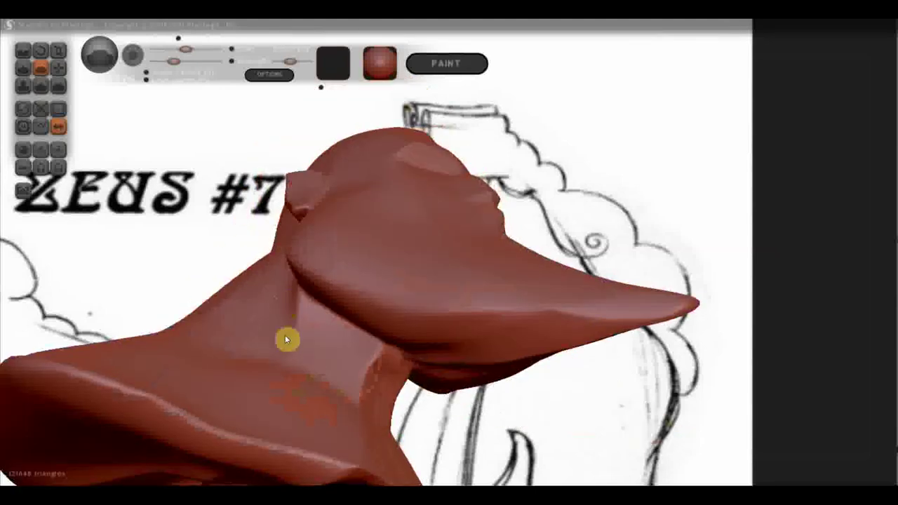
{"action": "right_click_drag", "start_coordinate": [386, 370], "coordinate": [377, 373]}
{"action": "mouse_move", "coordinate": [367, 402]}
{"action": "left_mouse_down"}
{"action": "mouse_move", "coordinate": [321, 438]}
{"action": "mouse_move", "coordinate": [337, 414]}
{"action": "left_mouse_up"}
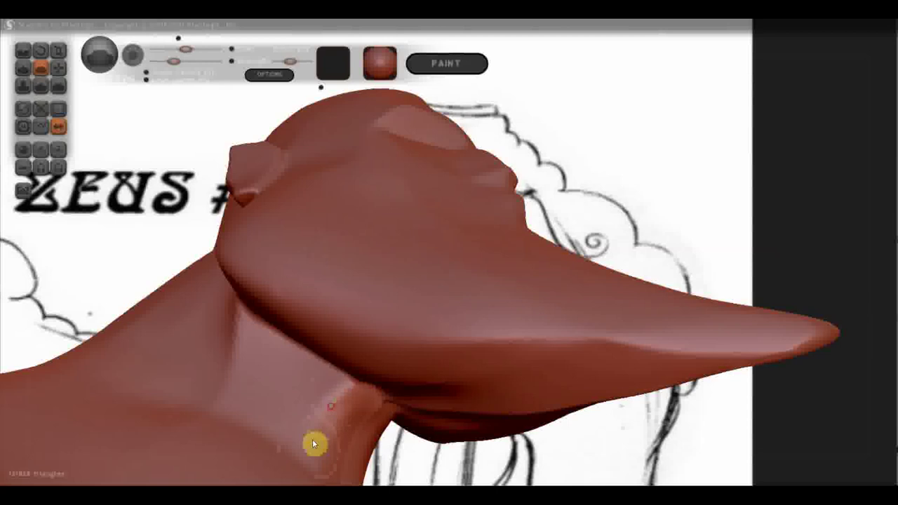
Flatten the pointed beard's surface and the crease along its underside.
{"action": "mouse_move", "coordinate": [343, 428]}
{"action": "right_mouse_down"}
{"action": "mouse_move", "coordinate": [395, 400]}
{"action": "mouse_move", "coordinate": [361, 391]}
{"action": "mouse_move", "coordinate": [382, 293]}
{"action": "right_mouse_up"}
{"action": "mouse_move", "coordinate": [392, 275]}
{"action": "left_mouse_down"}
{"action": "mouse_move", "coordinate": [337, 234]}
{"action": "mouse_move", "coordinate": [365, 266]}
{"action": "left_mouse_up"}
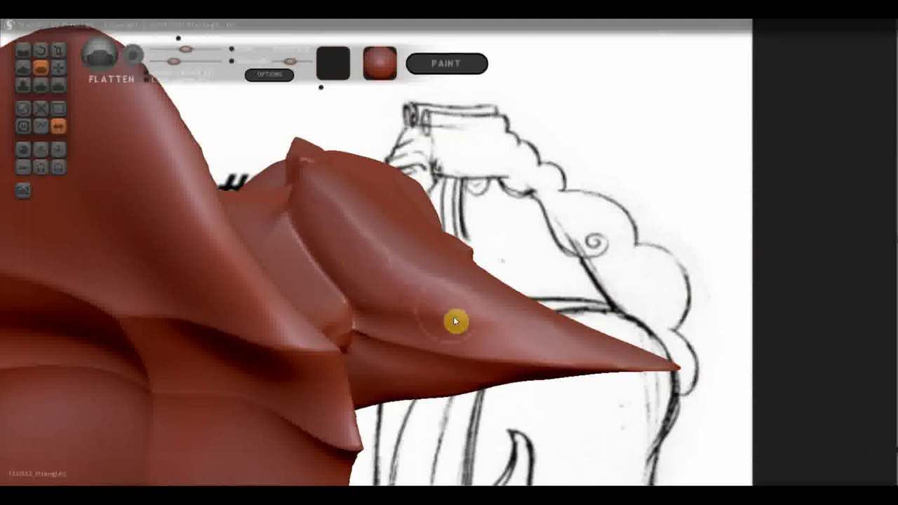
{"action": "right_click_drag", "start_coordinate": [469, 325], "coordinate": [524, 332]}
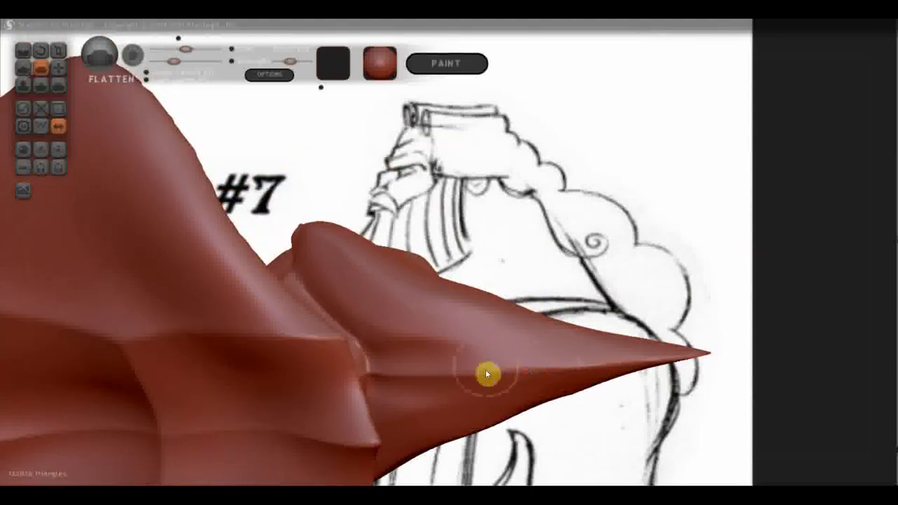
{"action": "left_click_drag", "start_coordinate": [605, 369], "coordinate": [430, 381]}
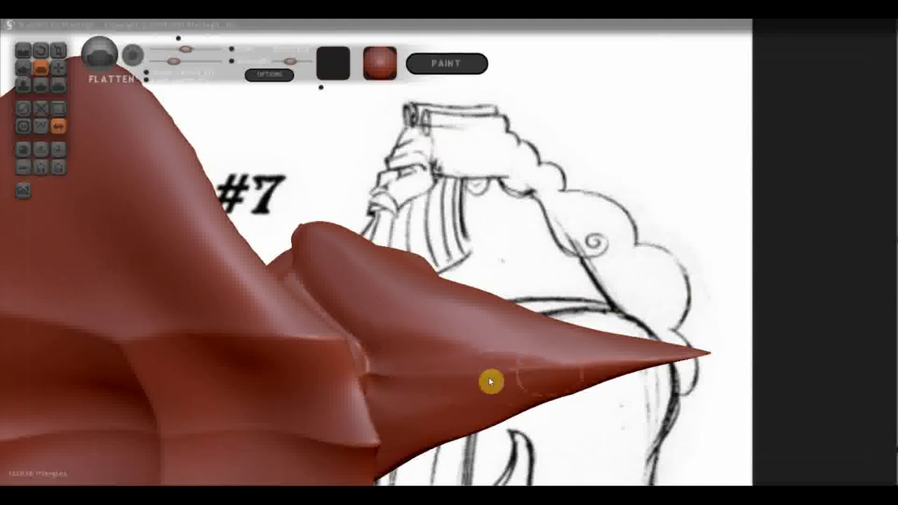
{"action": "mouse_move", "coordinate": [431, 353]}
{"action": "left_mouse_down"}
{"action": "mouse_move", "coordinate": [513, 369]}
{"action": "mouse_move", "coordinate": [437, 358]}
{"action": "mouse_move", "coordinate": [426, 347]}
{"action": "mouse_move", "coordinate": [576, 370]}
{"action": "left_mouse_up"}
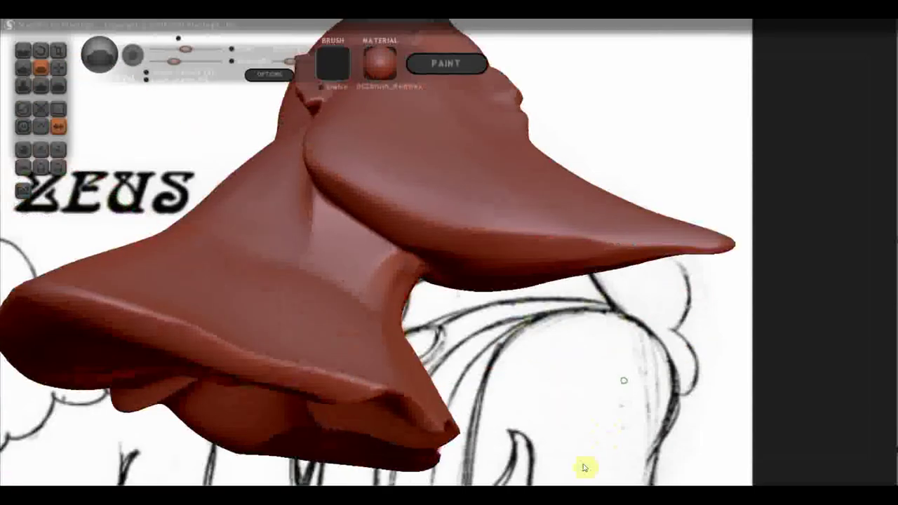
{"action": "mouse_move", "coordinate": [670, 267]}
{"action": "left_mouse_down"}
{"action": "mouse_move", "coordinate": [568, 407]}
{"action": "mouse_move", "coordinate": [587, 379]}
{"action": "mouse_move", "coordinate": [482, 355]}
{"action": "left_mouse_up"}
{"action": "mouse_move", "coordinate": [531, 409]}
{"action": "left_mouse_down"}
{"action": "mouse_move", "coordinate": [375, 441]}
{"action": "mouse_move", "coordinate": [428, 379]}
{"action": "left_mouse_up"}
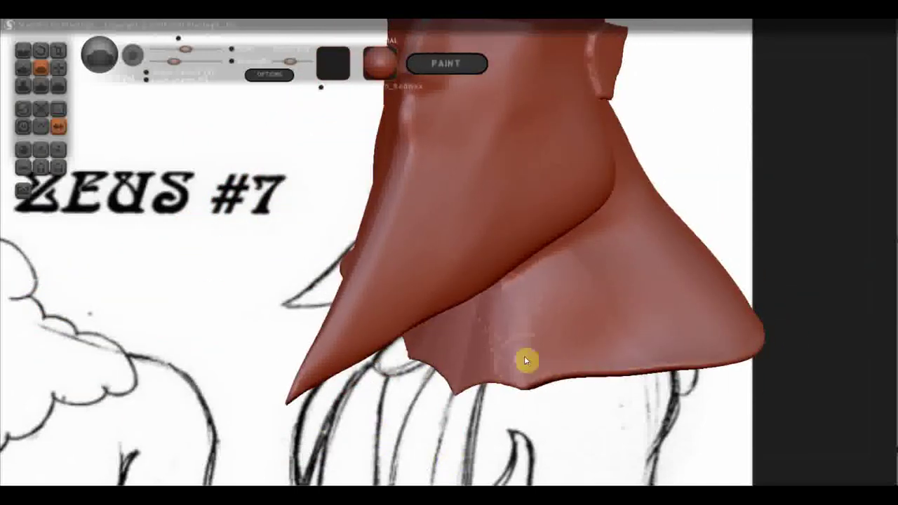
{"action": "mouse_move", "coordinate": [527, 377]}
{"action": "left_mouse_down"}
{"action": "mouse_move", "coordinate": [512, 371]}
{"action": "mouse_move", "coordinate": [546, 325]}
{"action": "mouse_move", "coordinate": [512, 414]}
{"action": "mouse_move", "coordinate": [417, 105]}
{"action": "left_mouse_up"}
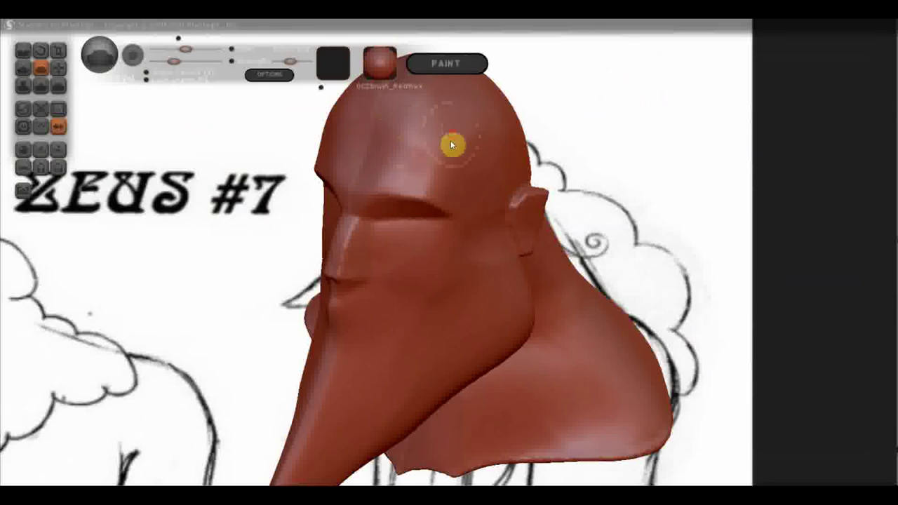
{"action": "mouse_move", "coordinate": [498, 167]}
{"action": "left_mouse_down", "text": "shift"}
{"action": "mouse_move", "coordinate": [516, 153]}
{"action": "mouse_move", "coordinate": [531, 203]}
{"action": "left_mouse_up", "text": "shift"}
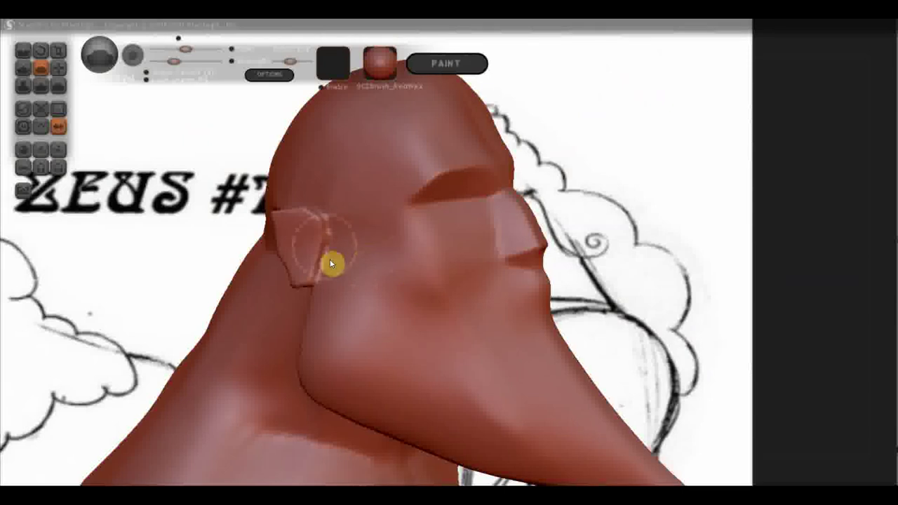
{"action": "right_click_drag", "start_coordinate": [327, 256], "coordinate": [386, 273]}
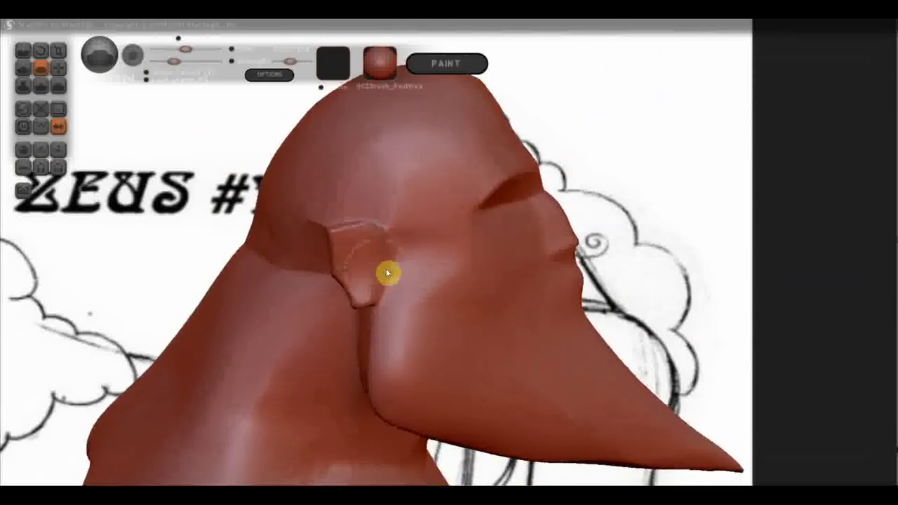
Pull the ear's outer and upper edges outward with the Grab tool.
{"action": "left_click", "coordinate": [58, 66]}
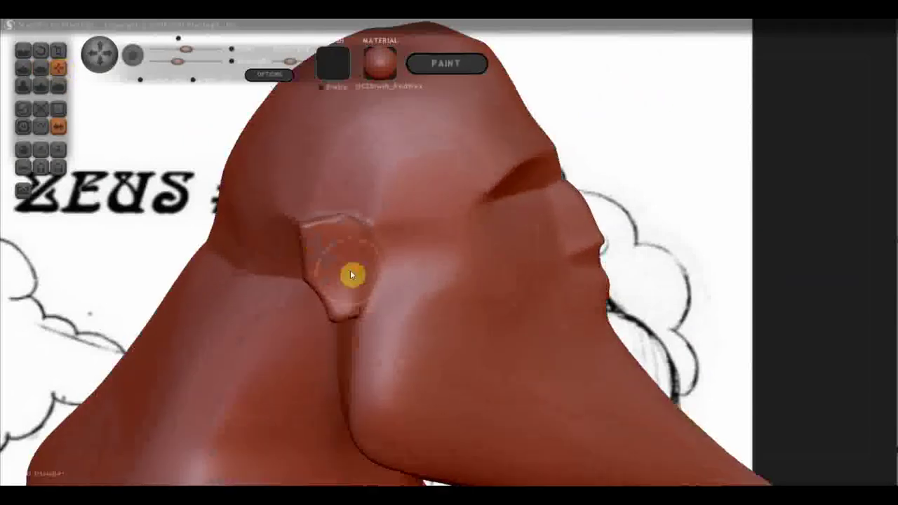
{"action": "right_click_drag", "start_coordinate": [379, 274], "coordinate": [350, 271]}
{"action": "left_click_drag", "start_coordinate": [309, 255], "coordinate": [293, 260]}
{"action": "left_click_drag", "start_coordinate": [317, 226], "coordinate": [321, 209]}
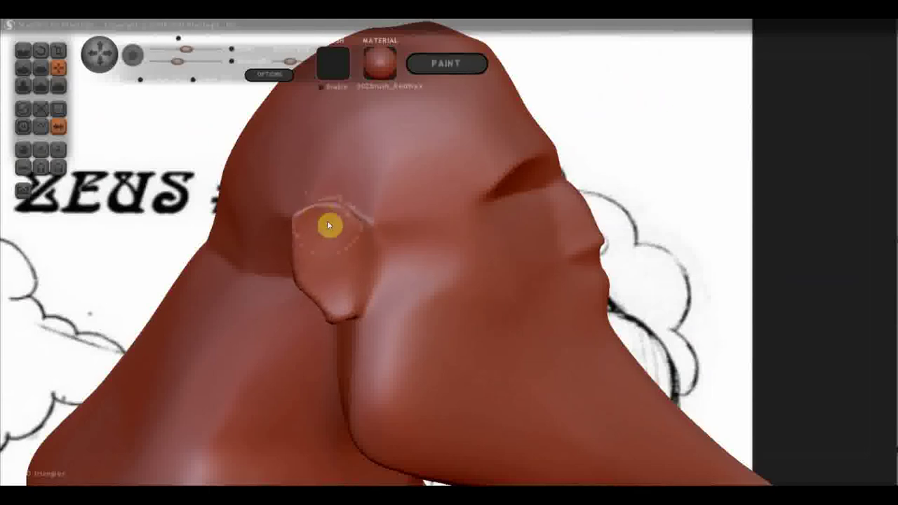
Orbit to the back of the head and deepen the crease behind the neck.
{"action": "mouse_move", "coordinate": [325, 223]}
{"action": "right_mouse_down"}
{"action": "mouse_move", "coordinate": [199, 242]}
{"action": "mouse_move", "coordinate": [358, 225]}
{"action": "mouse_move", "coordinate": [475, 278]}
{"action": "mouse_move", "coordinate": [481, 209]}
{"action": "right_mouse_up"}
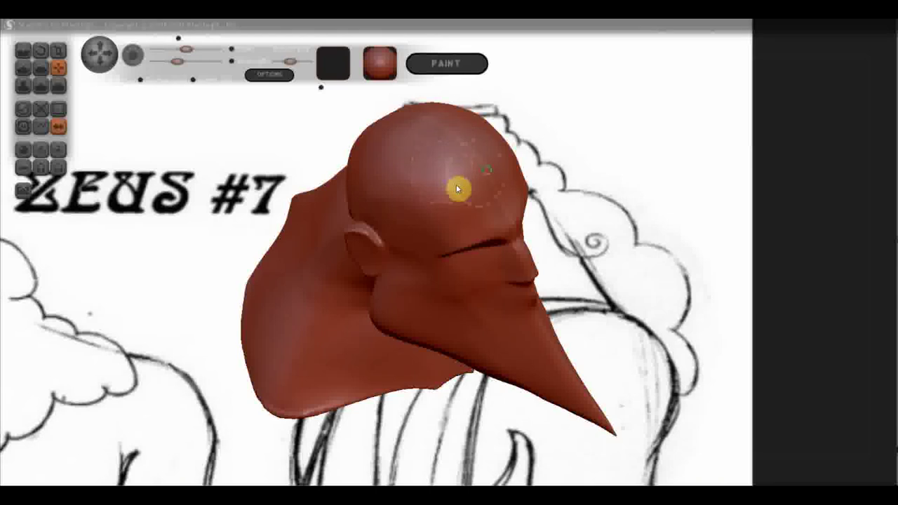
{"action": "right_click_drag", "start_coordinate": [457, 190], "coordinate": [601, 167]}
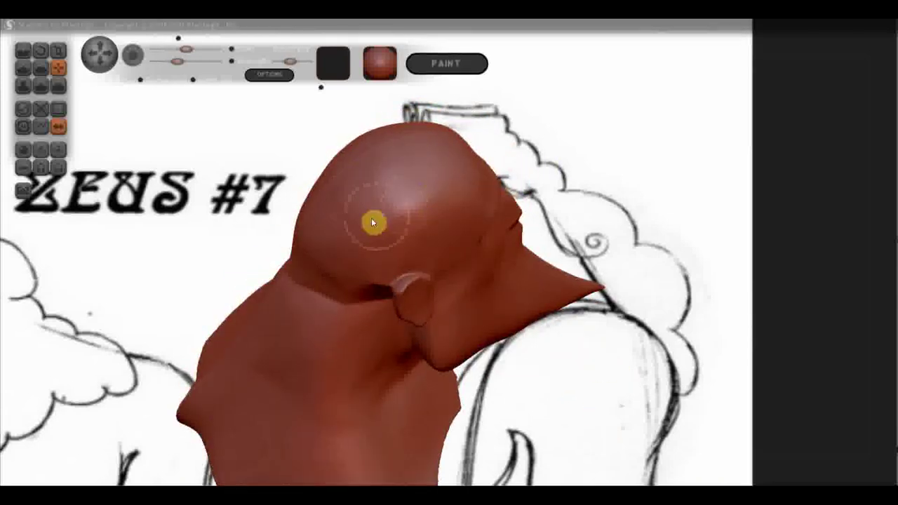
{"action": "mouse_move", "coordinate": [437, 203]}
{"action": "right_mouse_down"}
{"action": "mouse_move", "coordinate": [471, 198]}
{"action": "mouse_move", "coordinate": [395, 267]}
{"action": "mouse_move", "coordinate": [405, 228]}
{"action": "mouse_move", "coordinate": [438, 194]}
{"action": "right_mouse_up"}
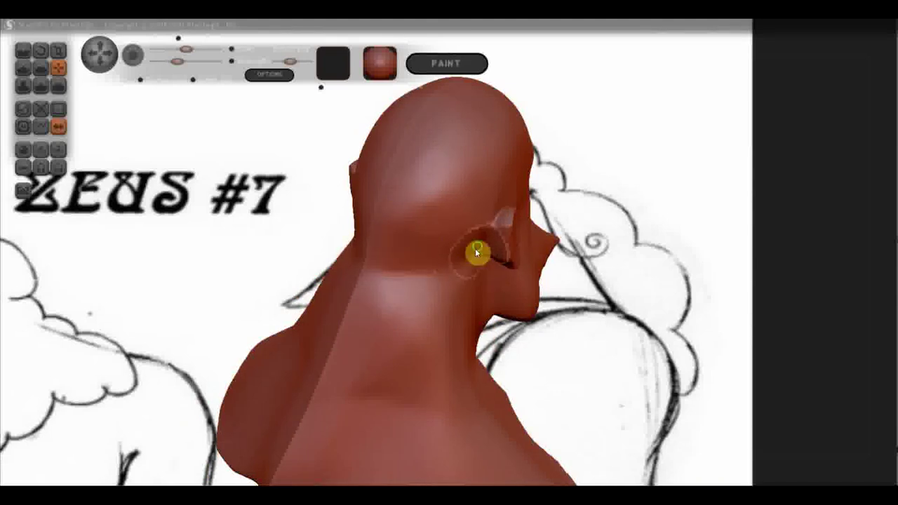
{"action": "right_click_drag", "start_coordinate": [475, 248], "coordinate": [491, 262]}
{"action": "scroll", "coordinate": [492, 262], "scroll_direction": "down", "scroll_amount": 3}
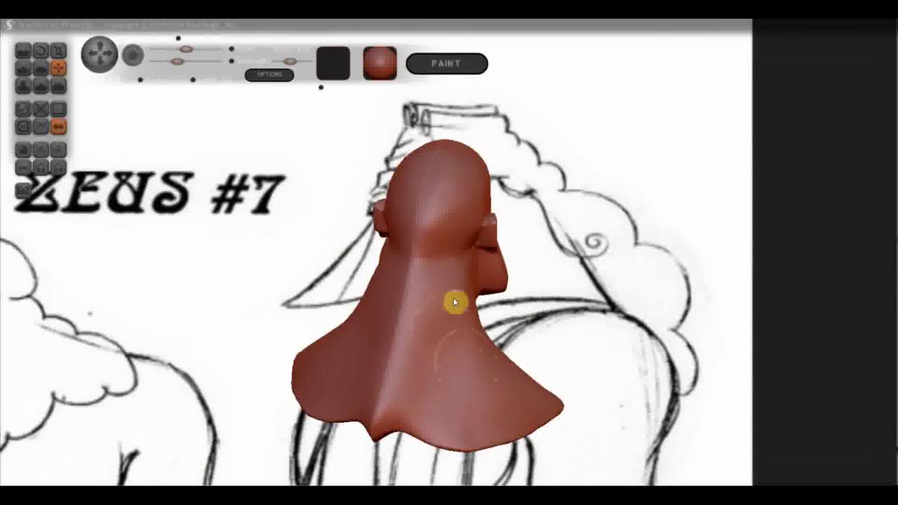
{"action": "left_click_drag", "start_coordinate": [406, 301], "coordinate": [393, 374]}
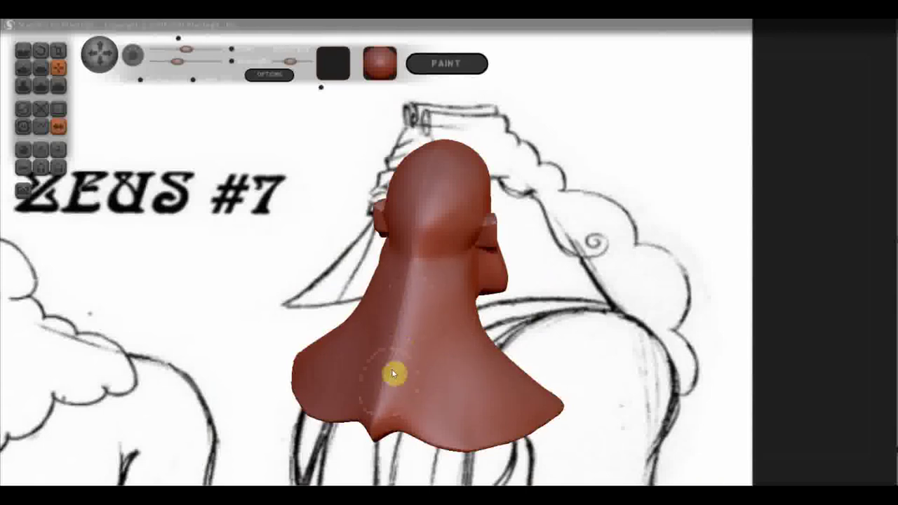
{"action": "left_click", "coordinate": [40, 68]}
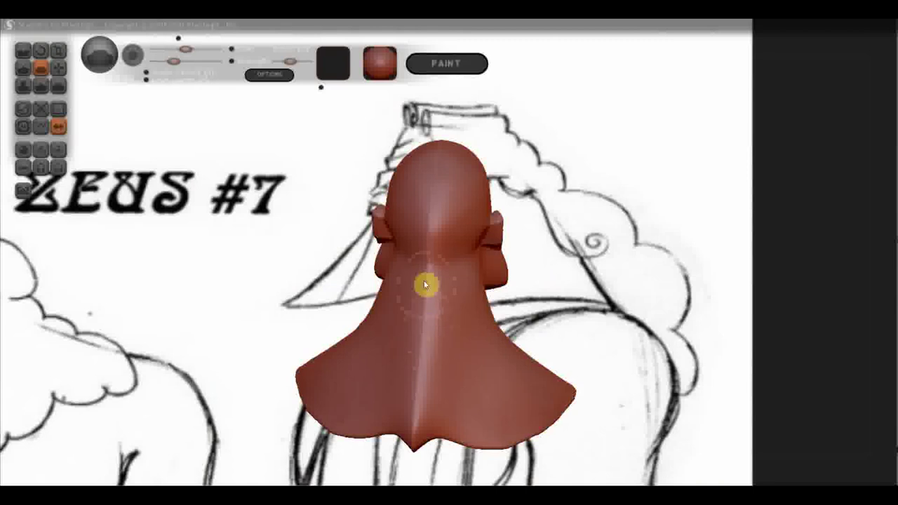
Deepen the centre crease down the back of the neck, then review the head from the front.
{"action": "mouse_move", "coordinate": [427, 435]}
{"action": "left_mouse_down"}
{"action": "mouse_move", "coordinate": [438, 290]}
{"action": "mouse_move", "coordinate": [421, 405]}
{"action": "mouse_move", "coordinate": [311, 409]}
{"action": "mouse_move", "coordinate": [331, 407]}
{"action": "left_mouse_up"}
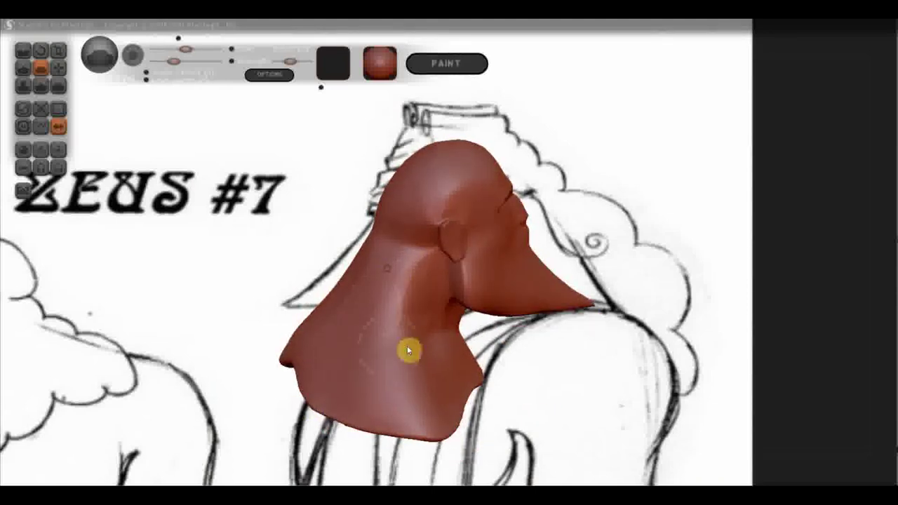
{"action": "left_click_drag", "start_coordinate": [410, 351], "coordinate": [353, 341]}
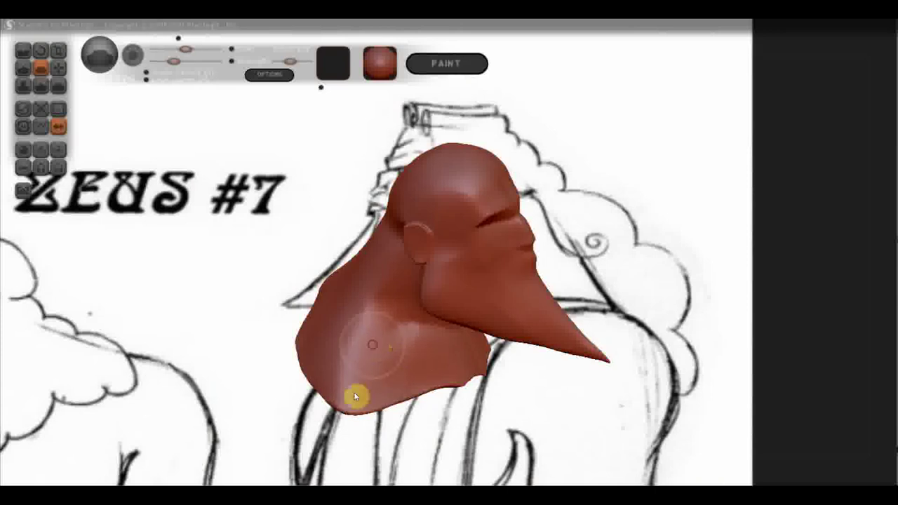
{"action": "left_click_drag", "start_coordinate": [295, 362], "coordinate": [360, 355]}
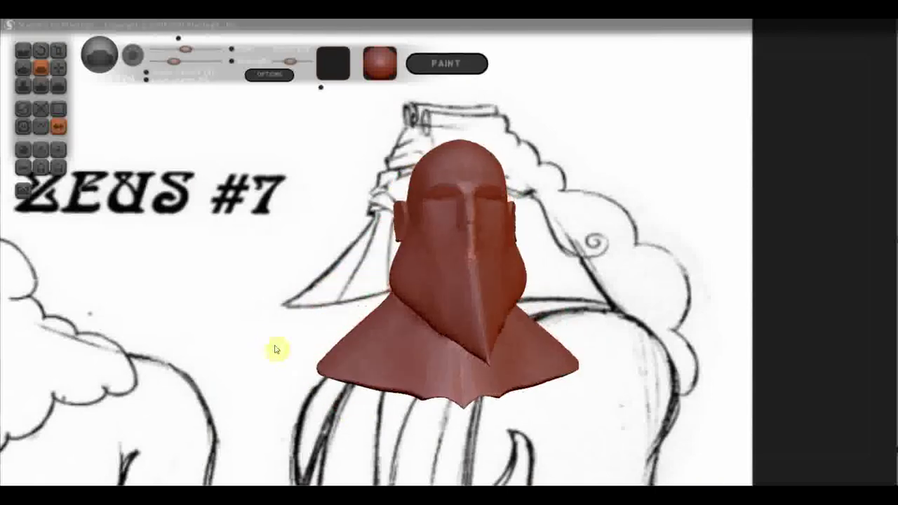
{"action": "mouse_move", "coordinate": [359, 354]}
{"action": "right_mouse_down"}
{"action": "mouse_move", "coordinate": [437, 351]}
{"action": "mouse_move", "coordinate": [425, 305]}
{"action": "mouse_move", "coordinate": [445, 335]}
{"action": "mouse_move", "coordinate": [509, 374]}
{"action": "mouse_move", "coordinate": [475, 315]}
{"action": "mouse_move", "coordinate": [477, 269]}
{"action": "right_mouse_up"}
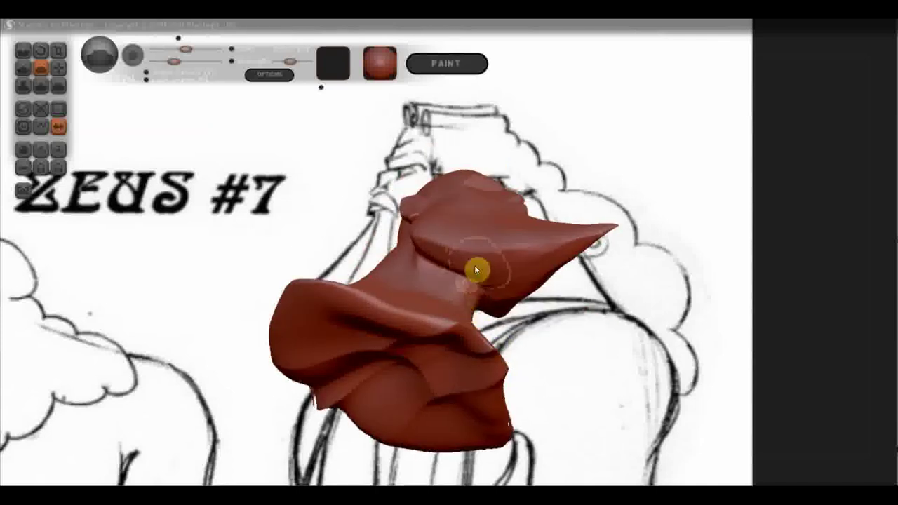
{"action": "mouse_move", "coordinate": [488, 302]}
{"action": "right_mouse_down"}
{"action": "mouse_move", "coordinate": [475, 327]}
{"action": "mouse_move", "coordinate": [485, 267]}
{"action": "mouse_move", "coordinate": [451, 407]}
{"action": "mouse_move", "coordinate": [375, 386]}
{"action": "mouse_move", "coordinate": [383, 388]}
{"action": "right_mouse_up"}
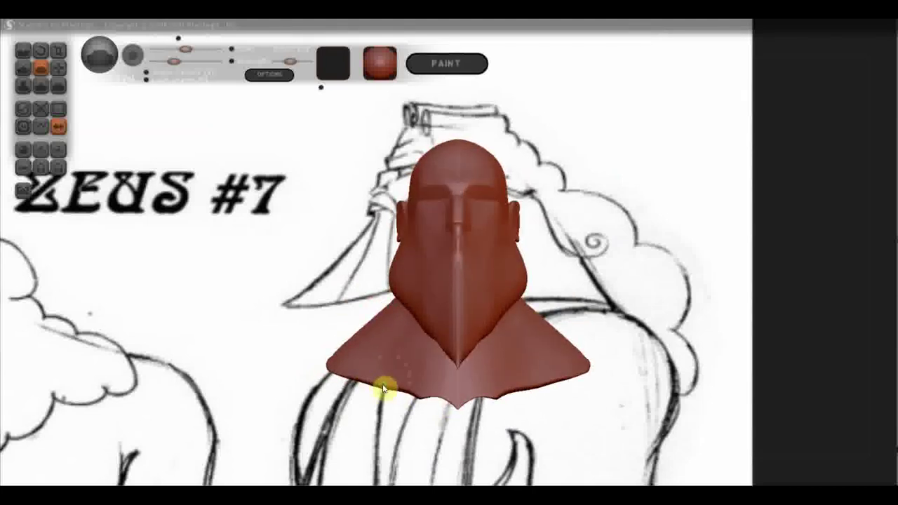
{"action": "left_click", "coordinate": [269, 75]}
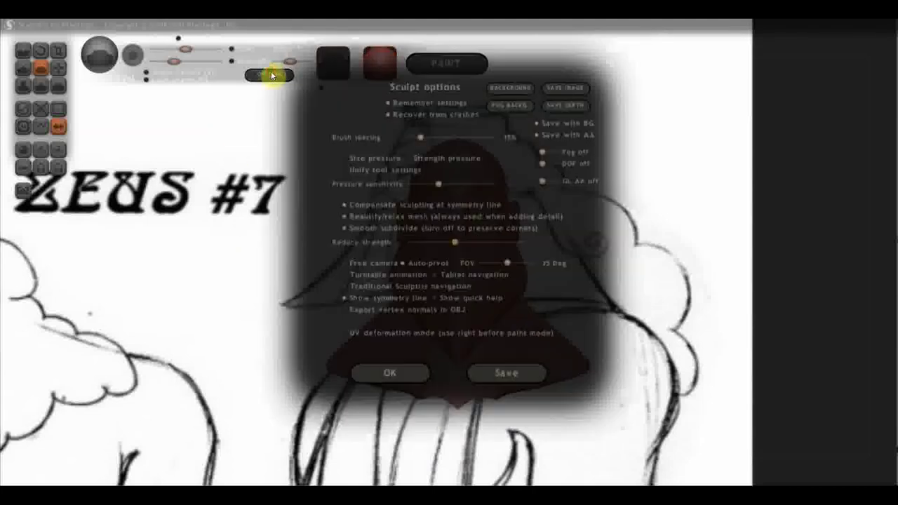
{"action": "left_click", "coordinate": [504, 94]}
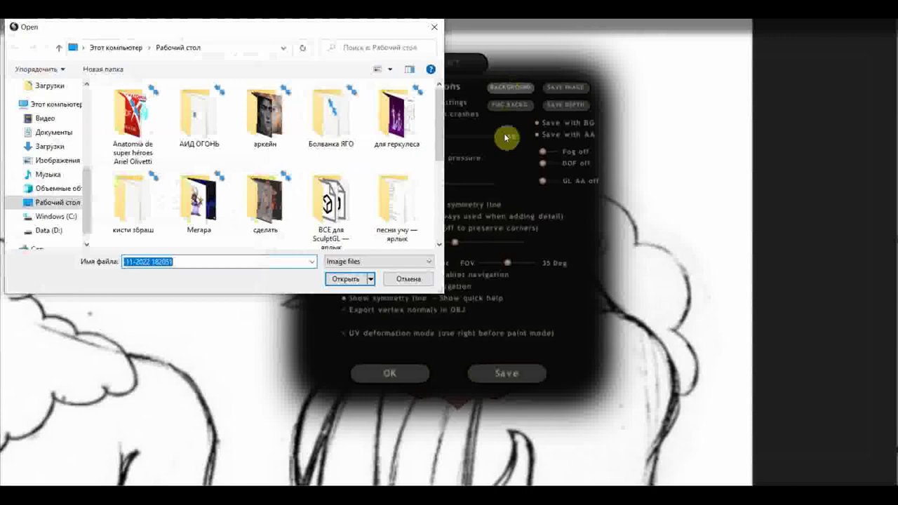
{"action": "left_click", "coordinate": [267, 207]}
{"action": "scroll", "coordinate": [266, 223], "scroll_direction": "down", "scroll_amount": 3}
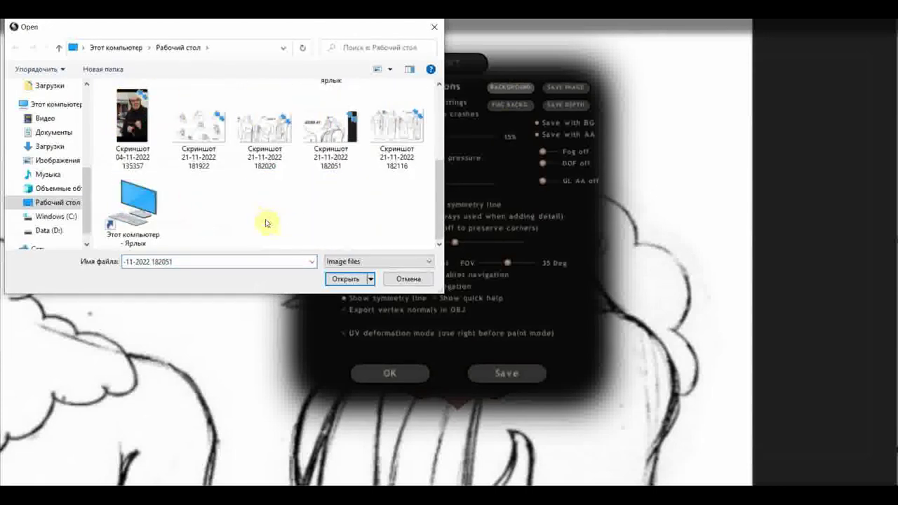
{"action": "left_click", "coordinate": [272, 135]}
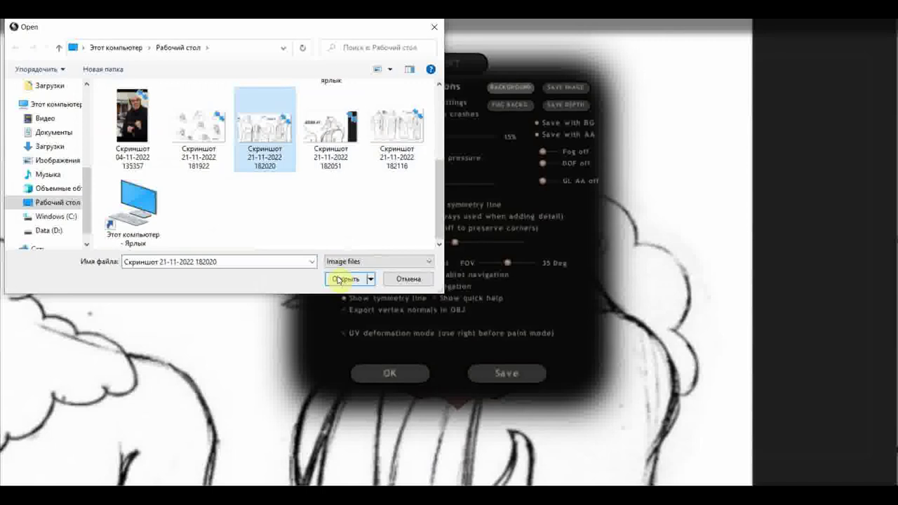
{"action": "mouse_move", "coordinate": [199, 126]}
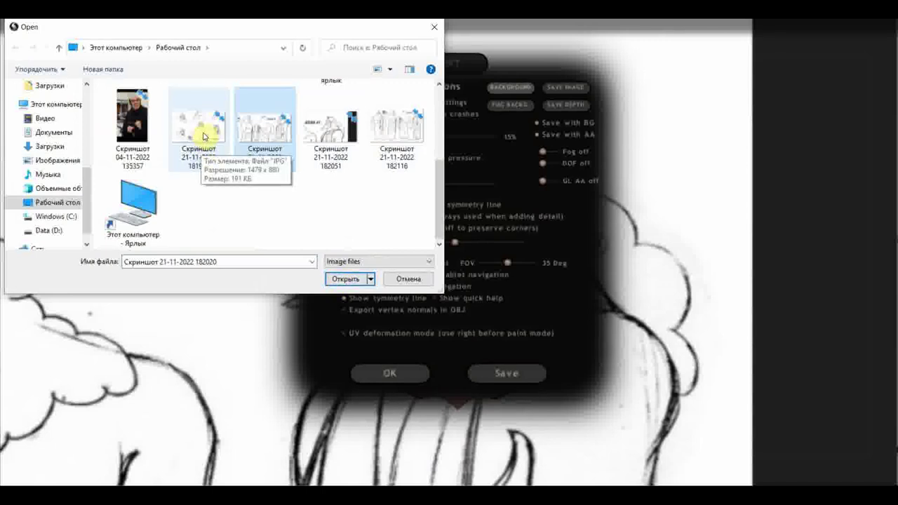
{"action": "left_click", "coordinate": [204, 135]}
{"action": "left_click", "coordinate": [348, 280]}
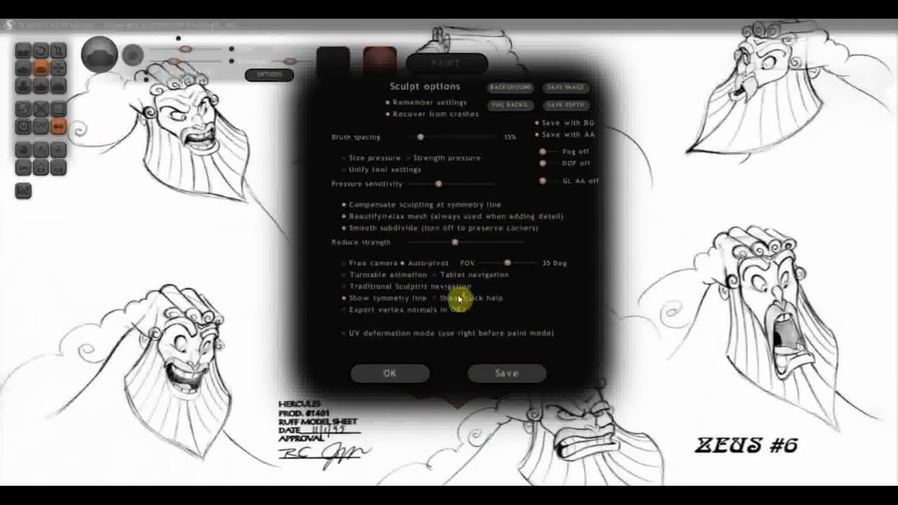
{"action": "left_click", "coordinate": [400, 377]}
{"action": "left_click_drag", "start_coordinate": [538, 311], "coordinate": [601, 306]}
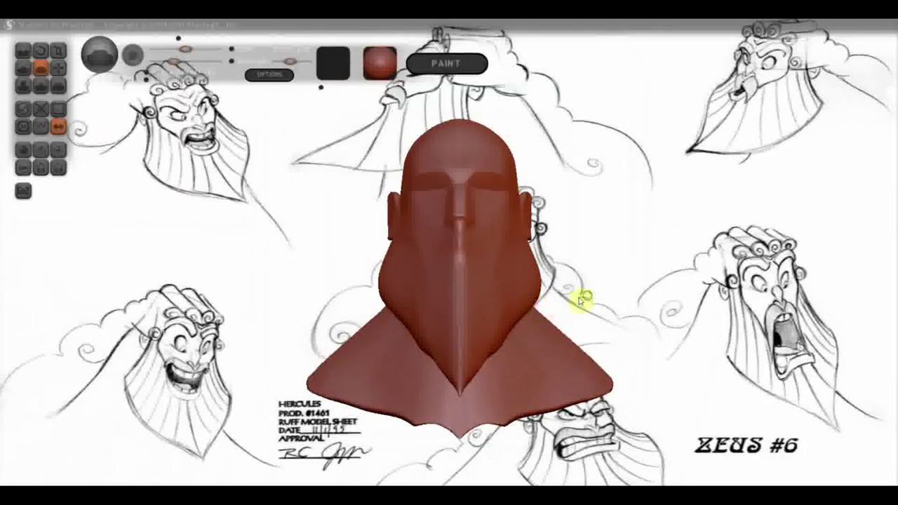
Smooth and flatten the nose ridge from between the brows down to a rounded tip.
{"action": "scroll", "coordinate": [597, 290], "scroll_direction": "up", "scroll_amount": 2}
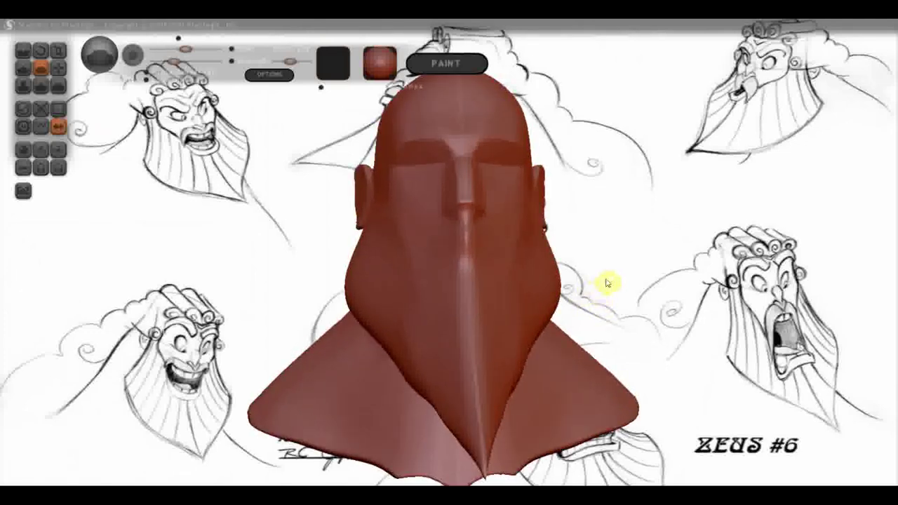
{"action": "scroll", "coordinate": [608, 283], "scroll_direction": "up", "scroll_amount": 2}
{"action": "mouse_move", "coordinate": [594, 274]}
{"action": "left_mouse_down"}
{"action": "mouse_move", "coordinate": [626, 283]}
{"action": "mouse_move", "coordinate": [746, 412]}
{"action": "mouse_move", "coordinate": [359, 414]}
{"action": "mouse_move", "coordinate": [428, 372]}
{"action": "mouse_move", "coordinate": [475, 367]}
{"action": "left_mouse_up"}
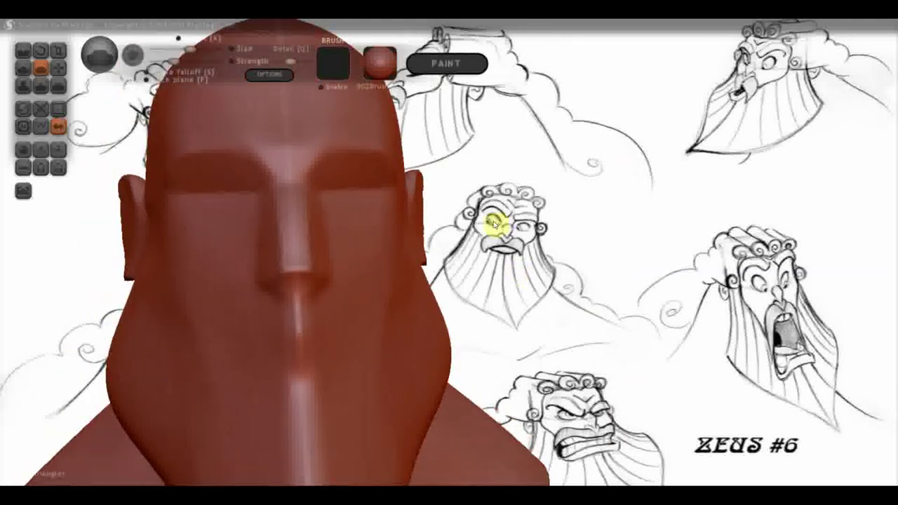
{"action": "mouse_move", "coordinate": [528, 234]}
{"action": "left_mouse_down"}
{"action": "mouse_move", "coordinate": [453, 257]}
{"action": "mouse_move", "coordinate": [497, 261]}
{"action": "mouse_move", "coordinate": [467, 258]}
{"action": "left_mouse_up"}
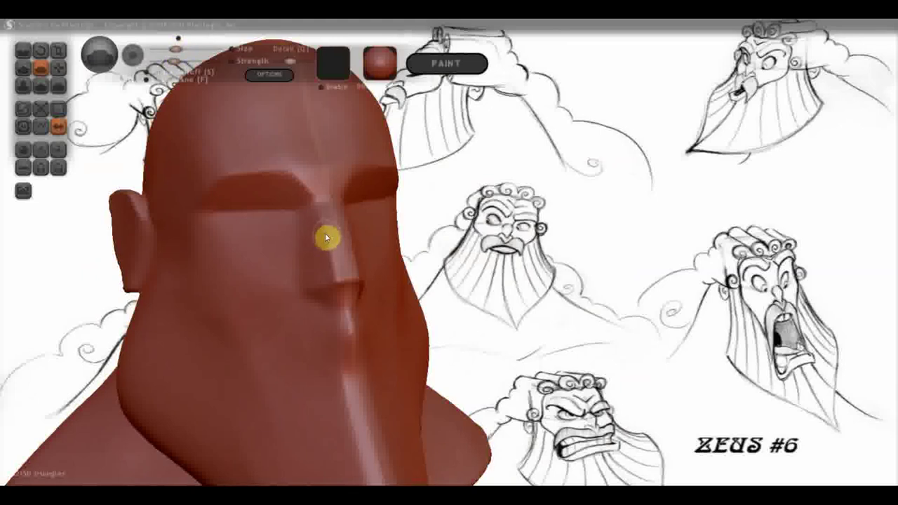
{"action": "left_click_drag", "start_coordinate": [324, 224], "coordinate": [337, 275]}
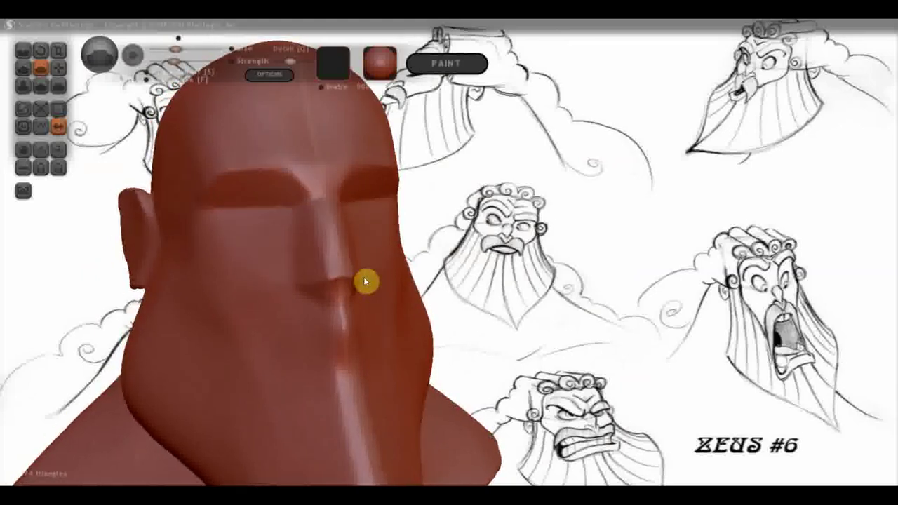
{"action": "mouse_move", "coordinate": [372, 273]}
{"action": "left_mouse_down"}
{"action": "mouse_move", "coordinate": [349, 255]}
{"action": "mouse_move", "coordinate": [322, 256]}
{"action": "mouse_move", "coordinate": [341, 246]}
{"action": "left_mouse_up"}
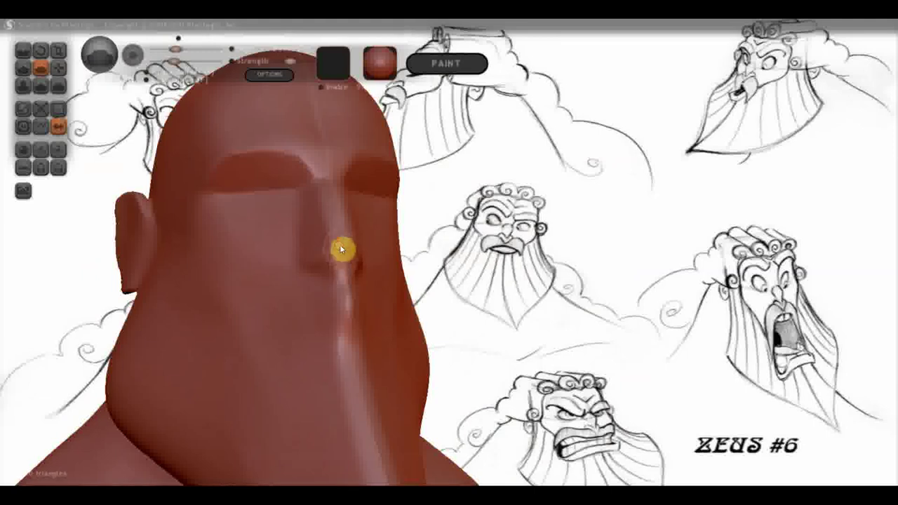
{"action": "mouse_move", "coordinate": [339, 220]}
{"action": "right_mouse_down"}
{"action": "mouse_move", "coordinate": [451, 236]}
{"action": "mouse_move", "coordinate": [495, 231]}
{"action": "right_mouse_up"}
{"action": "right_click_drag", "start_coordinate": [568, 227], "coordinate": [531, 227]}
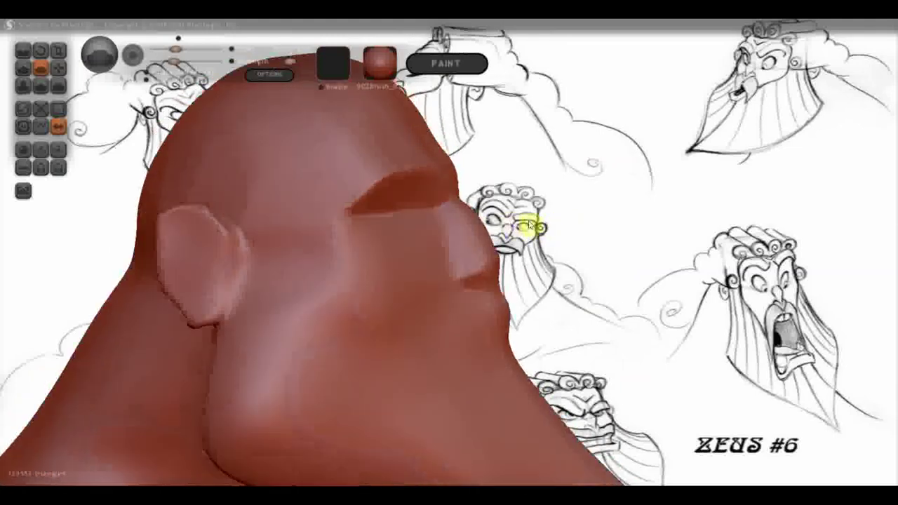
Zoom in on the profile and pull the nose tip outward with the Grab tool.
{"action": "left_click", "coordinate": [58, 67]}
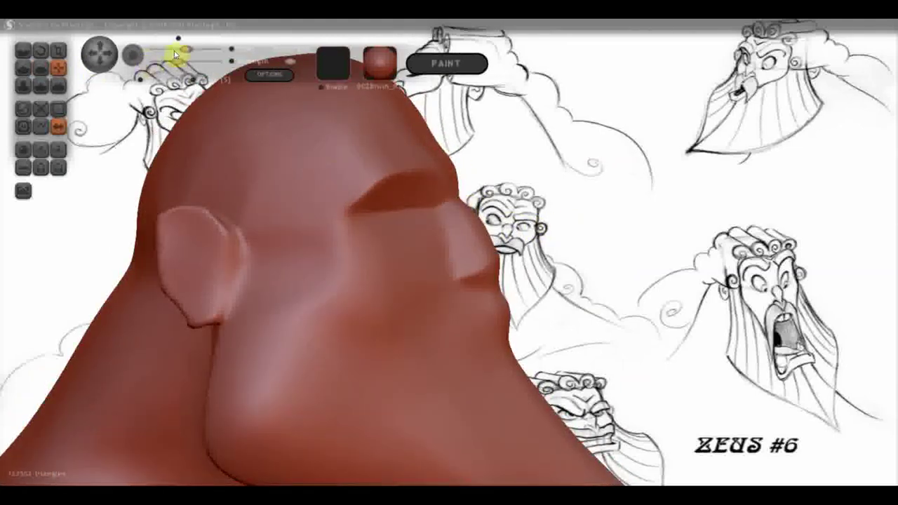
{"action": "right_click_drag", "start_coordinate": [467, 201], "coordinate": [468, 206]}
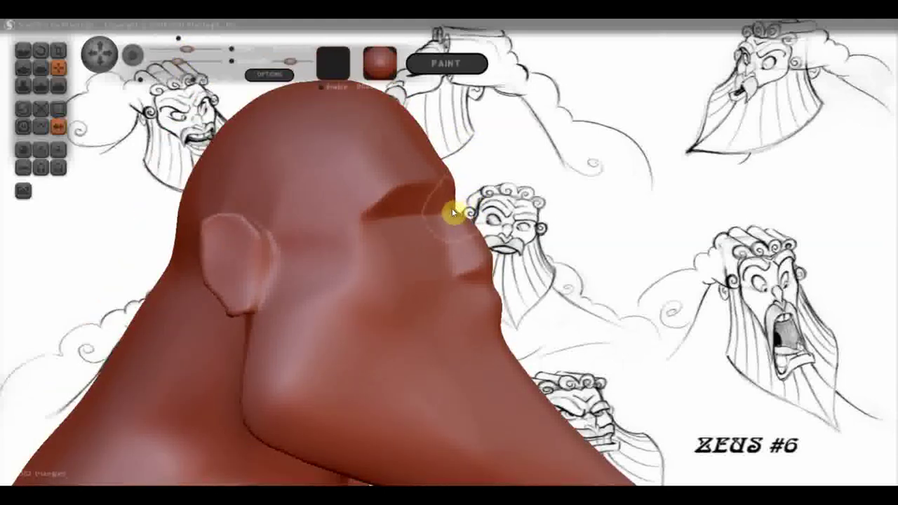
{"action": "right_click_drag", "start_coordinate": [447, 217], "coordinate": [545, 194]}
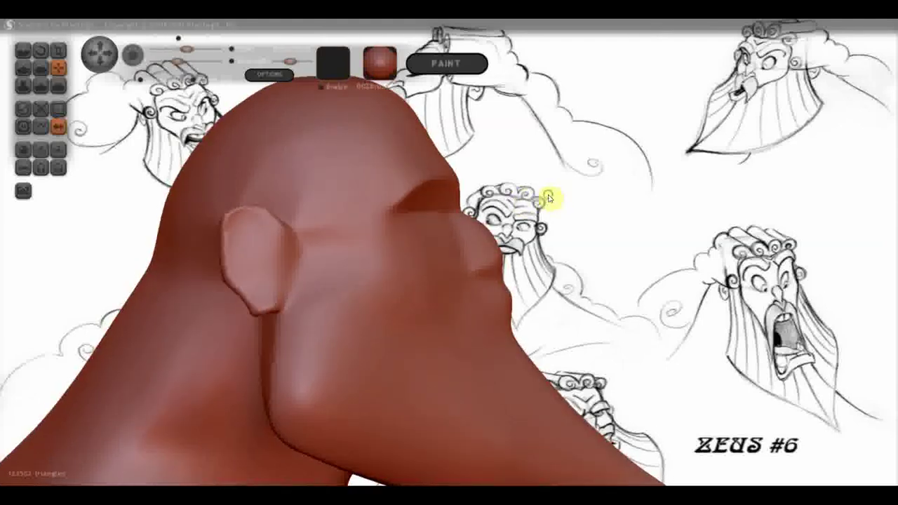
{"action": "scroll", "coordinate": [545, 196], "scroll_direction": "up", "scroll_amount": 2}
{"action": "scroll", "coordinate": [617, 253], "scroll_direction": "up", "scroll_amount": 1}
{"action": "scroll", "coordinate": [562, 245], "scroll_direction": "up", "scroll_amount": 1}
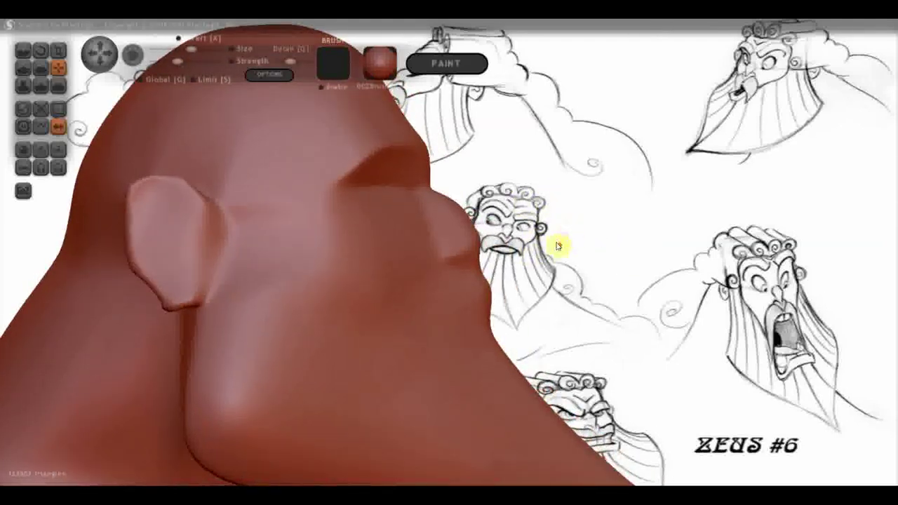
{"action": "scroll", "coordinate": [497, 255], "scroll_direction": "up", "scroll_amount": 2}
{"action": "scroll", "coordinate": [495, 254], "scroll_direction": "up", "scroll_amount": 1}
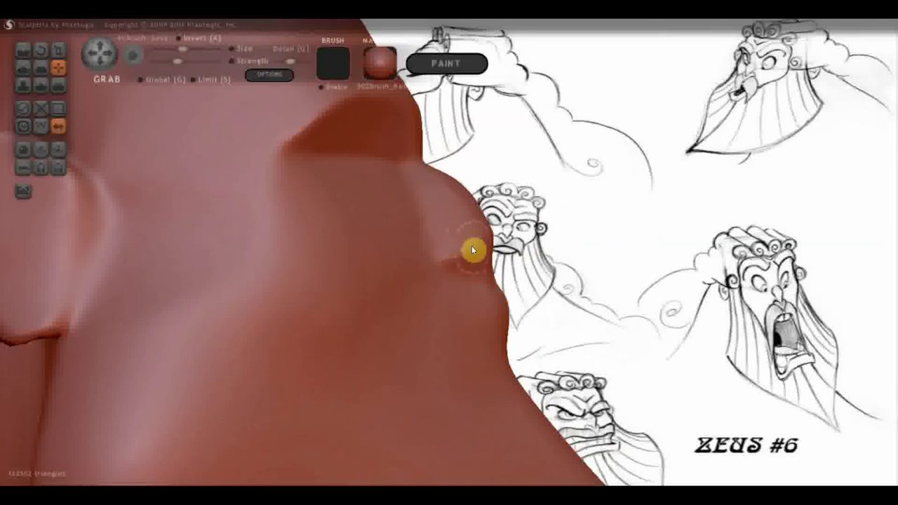
{"action": "left_click_drag", "start_coordinate": [492, 251], "coordinate": [509, 265]}
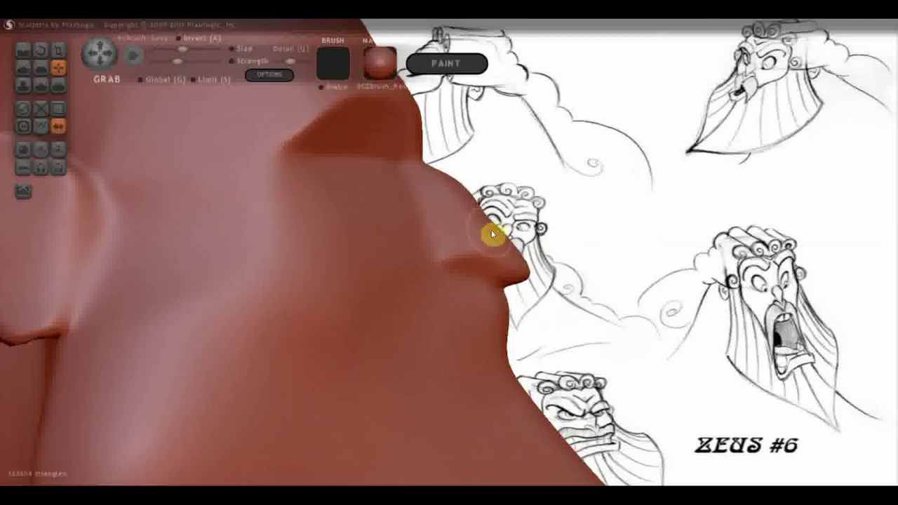
Rotate the head to inspect the projecting nose from front and three-quarter views.
{"action": "mouse_move", "coordinate": [554, 239]}
{"action": "left_mouse_down"}
{"action": "mouse_move", "coordinate": [372, 258]}
{"action": "mouse_move", "coordinate": [390, 258]}
{"action": "left_mouse_up"}
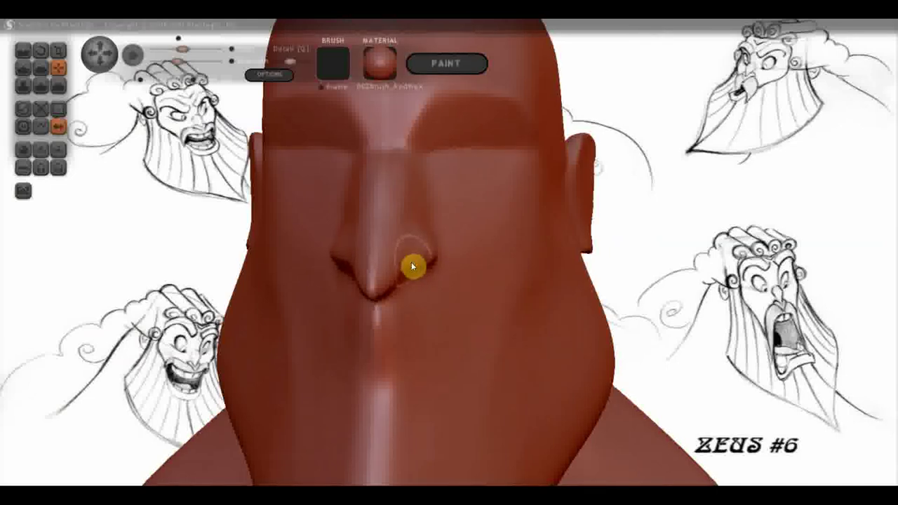
{"action": "left_click_drag", "start_coordinate": [421, 260], "coordinate": [475, 291]}
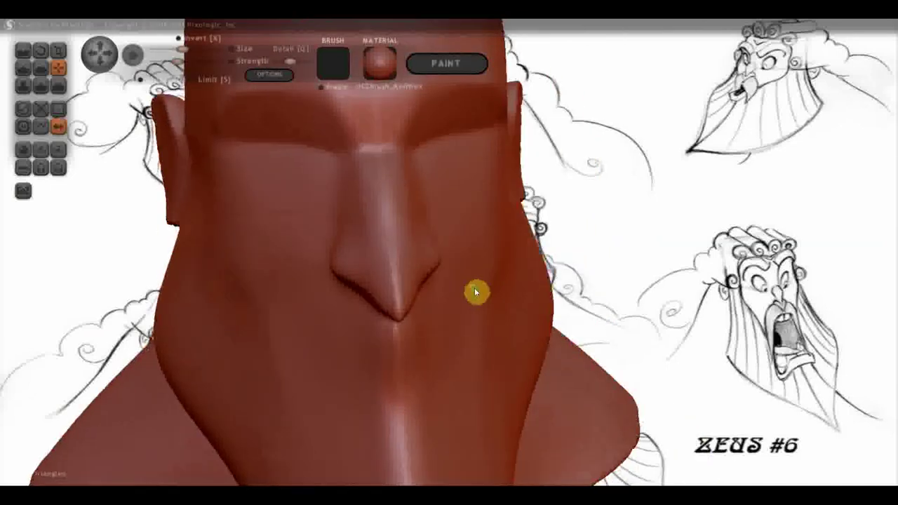
{"action": "mouse_move", "coordinate": [371, 255]}
{"action": "left_mouse_down"}
{"action": "mouse_move", "coordinate": [344, 238]}
{"action": "mouse_move", "coordinate": [373, 261]}
{"action": "mouse_move", "coordinate": [367, 257]}
{"action": "left_mouse_up"}
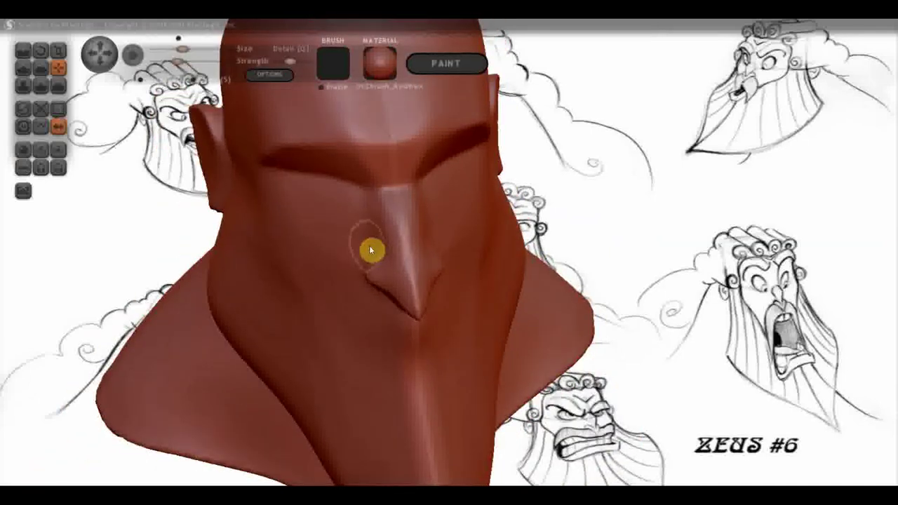
{"action": "mouse_move", "coordinate": [433, 259]}
{"action": "left_mouse_down"}
{"action": "mouse_move", "coordinate": [487, 217]}
{"action": "mouse_move", "coordinate": [391, 223]}
{"action": "left_mouse_up"}
{"action": "left_click", "coordinate": [40, 63]}
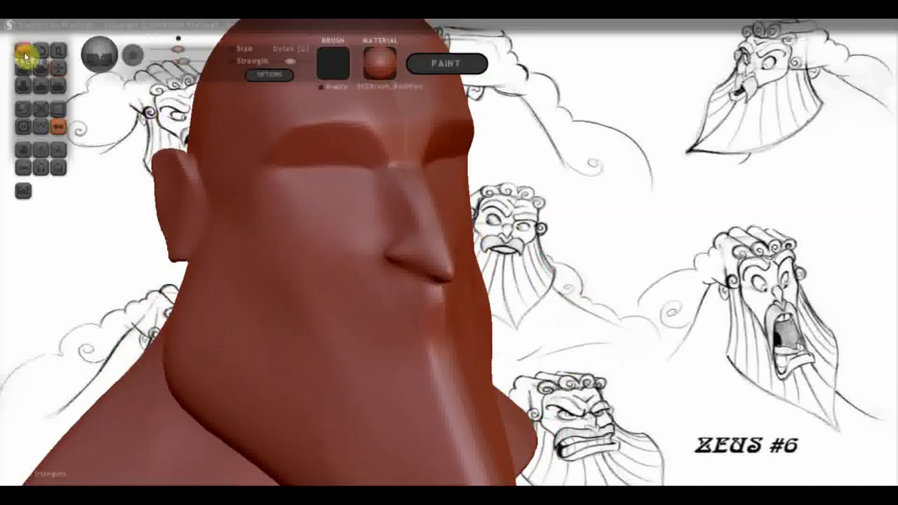
Indent the nose bridge just below the brow, then check it from the front.
{"action": "left_click_drag", "start_coordinate": [99, 141], "coordinate": [327, 201]}
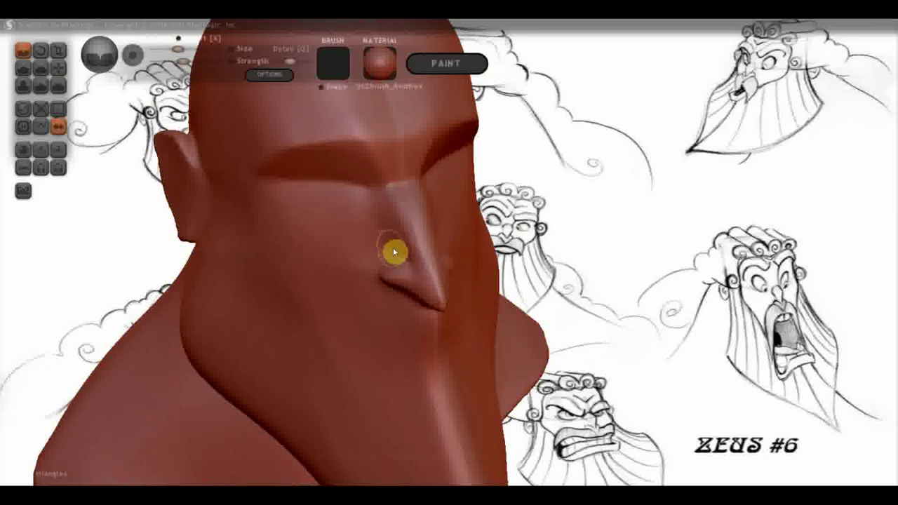
{"action": "mouse_move", "coordinate": [394, 251]}
{"action": "left_mouse_down"}
{"action": "mouse_move", "coordinate": [393, 222]}
{"action": "mouse_move", "coordinate": [383, 215]}
{"action": "left_mouse_up"}
{"action": "right_click_drag", "start_coordinate": [396, 244], "coordinate": [420, 204]}
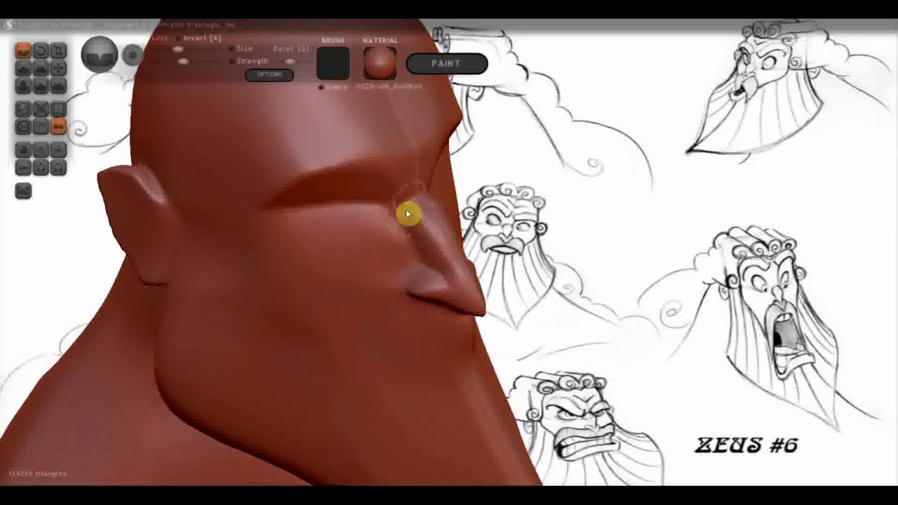
{"action": "mouse_move", "coordinate": [421, 233]}
{"action": "right_mouse_down"}
{"action": "mouse_move", "coordinate": [309, 188]}
{"action": "mouse_move", "coordinate": [278, 190]}
{"action": "mouse_move", "coordinate": [484, 218]}
{"action": "mouse_move", "coordinate": [352, 221]}
{"action": "right_mouse_up"}
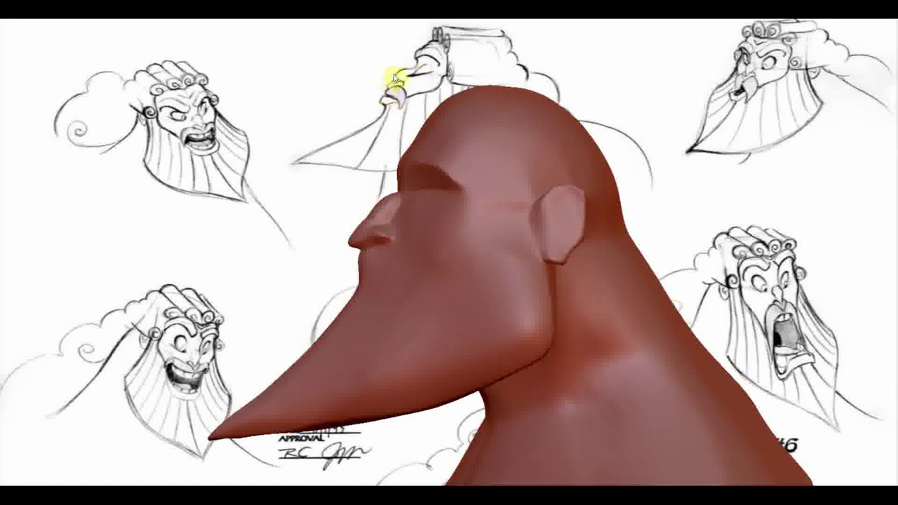
Carve a deeper eye socket under the brow ridge and view the face from the front.
{"action": "scroll", "coordinate": [481, 170], "scroll_direction": "up", "scroll_amount": 2}
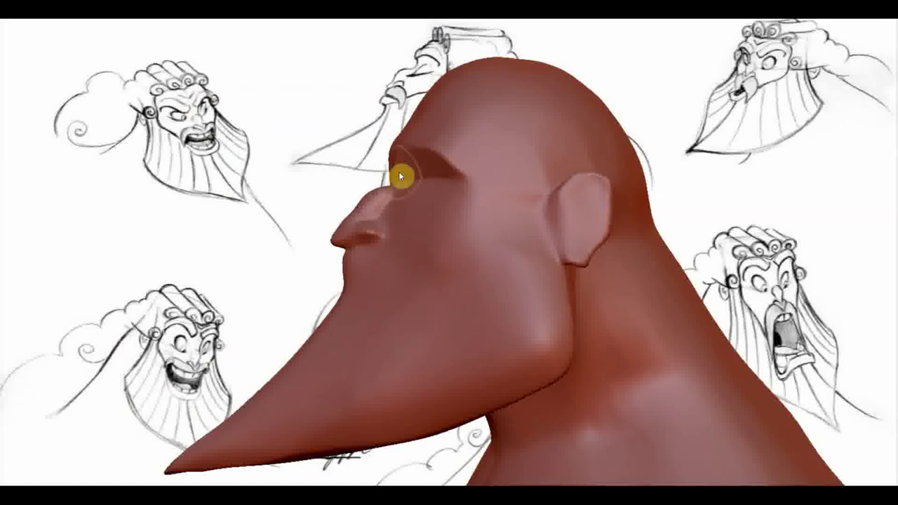
{"action": "mouse_move", "coordinate": [406, 146]}
{"action": "left_mouse_down"}
{"action": "mouse_move", "coordinate": [426, 152]}
{"action": "mouse_move", "coordinate": [426, 141]}
{"action": "left_mouse_up"}
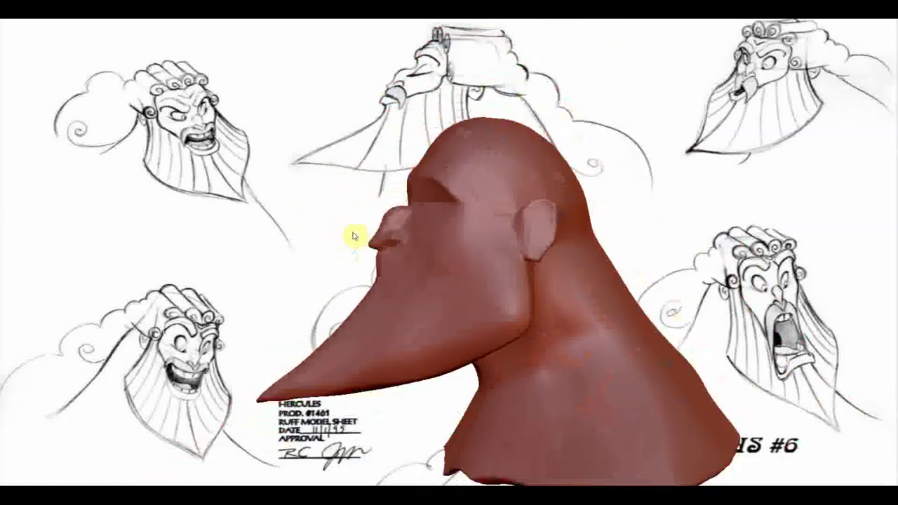
{"action": "mouse_move", "coordinate": [354, 236]}
{"action": "left_mouse_down"}
{"action": "mouse_move", "coordinate": [414, 251]}
{"action": "mouse_move", "coordinate": [536, 251]}
{"action": "mouse_move", "coordinate": [514, 244]}
{"action": "left_mouse_up"}
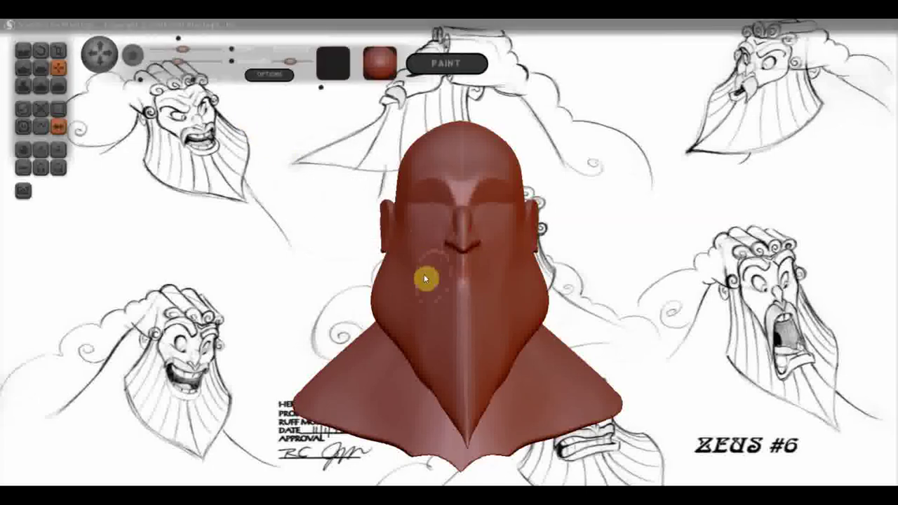
{"action": "key", "text": "space"}
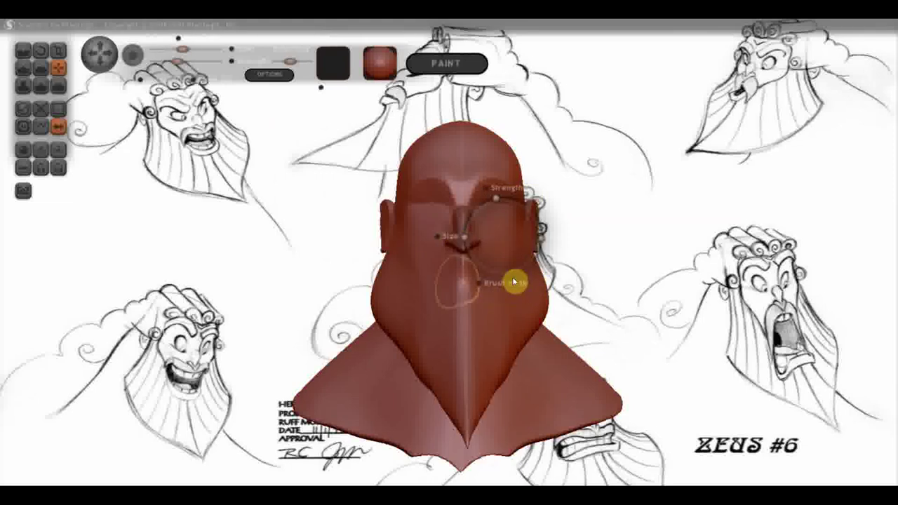
{"action": "key", "text": "space"}
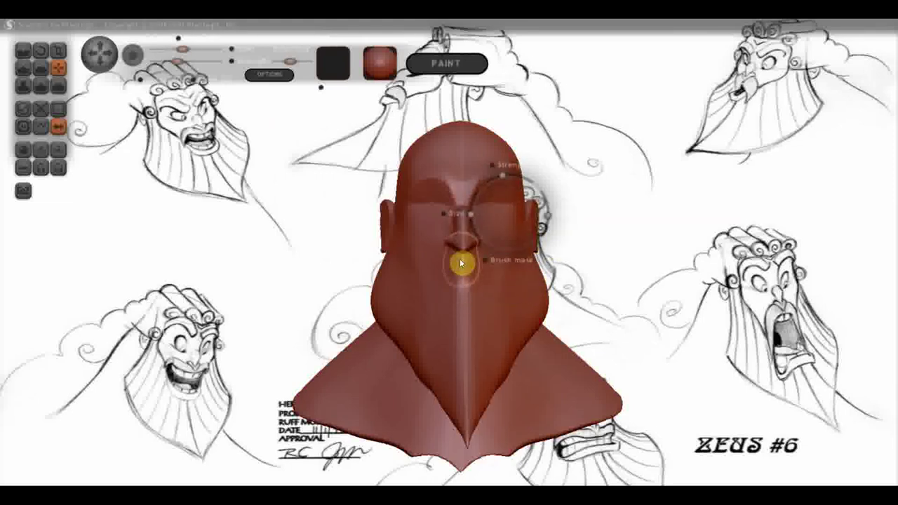
{"action": "key", "text": "space"}
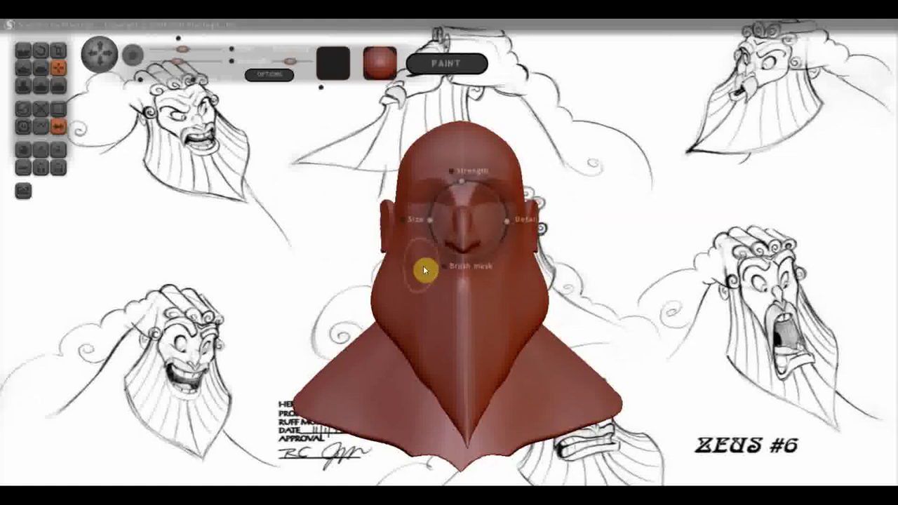
{"action": "left_click_drag", "start_coordinate": [431, 269], "coordinate": [475, 241]}
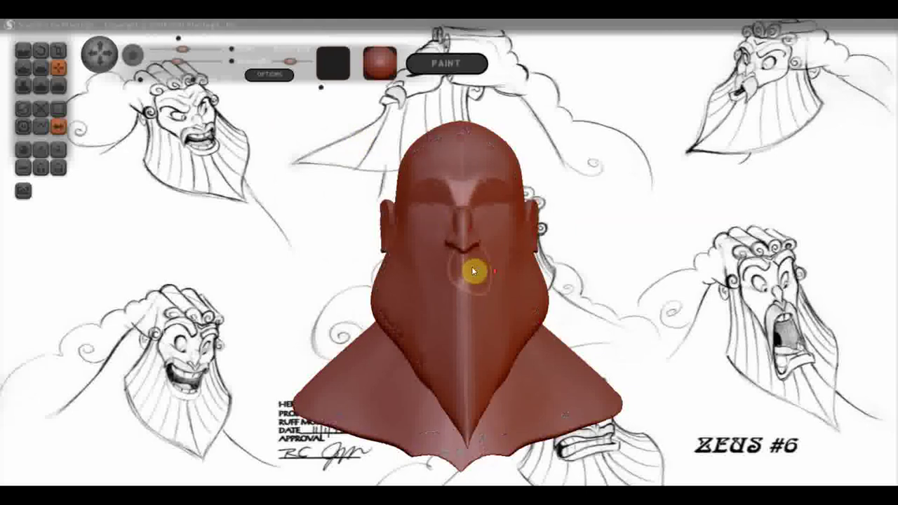
{"action": "right_click_drag", "start_coordinate": [471, 266], "coordinate": [530, 302]}
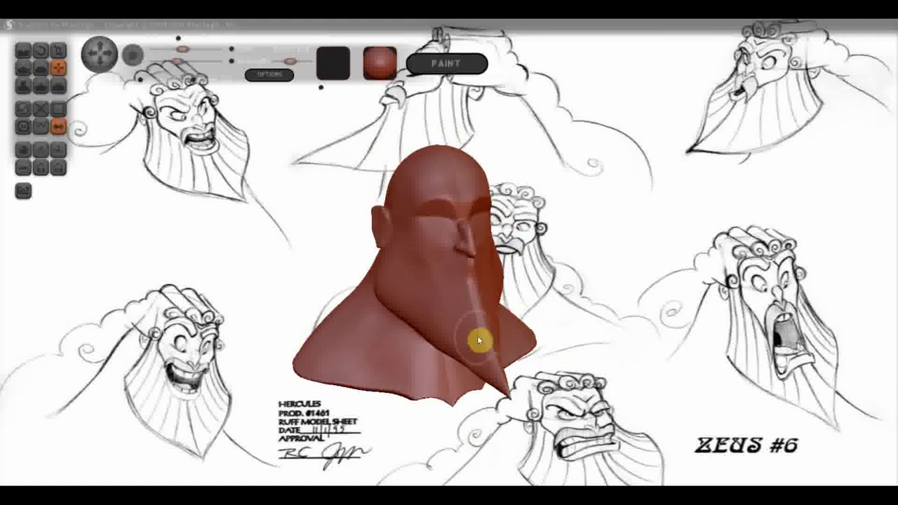
{"action": "right_click_drag", "start_coordinate": [487, 337], "coordinate": [484, 327]}
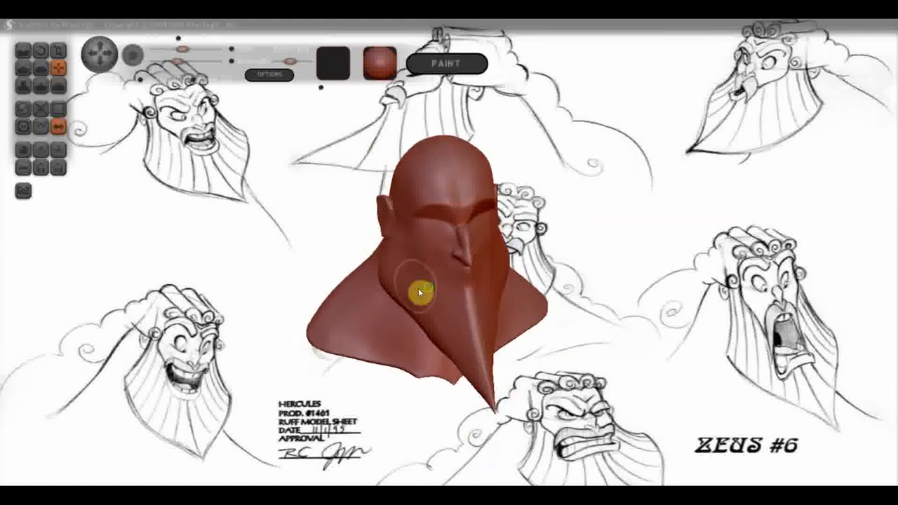
{"action": "right_click_drag", "start_coordinate": [419, 288], "coordinate": [525, 271]}
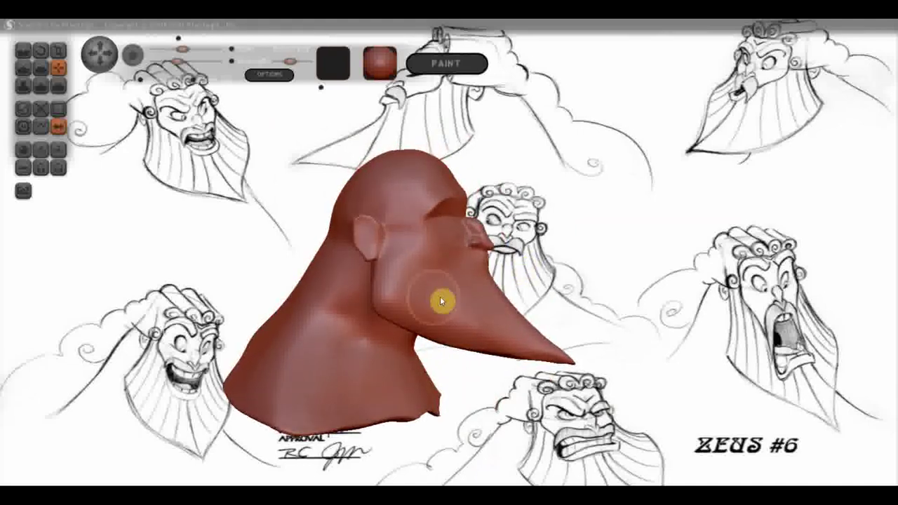
{"action": "right_click_drag", "start_coordinate": [441, 300], "coordinate": [465, 293]}
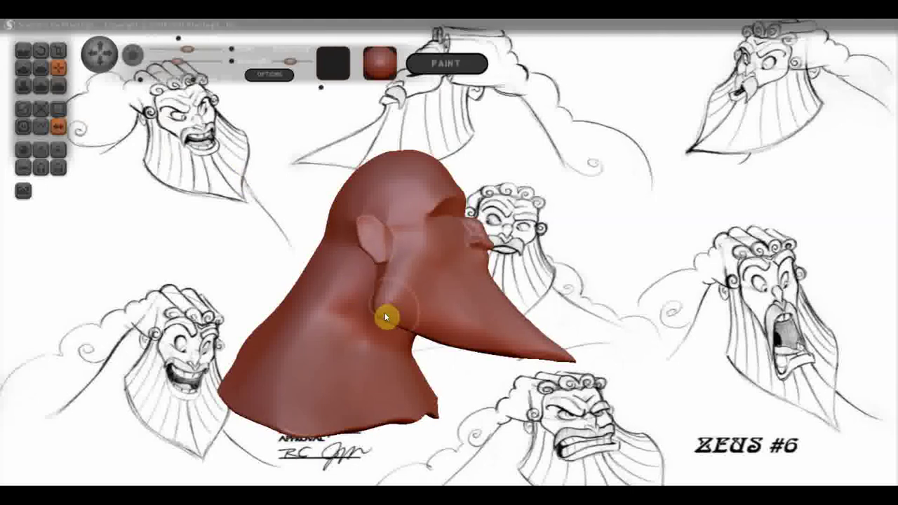
{"action": "right_click_drag", "start_coordinate": [417, 322], "coordinate": [411, 348]}
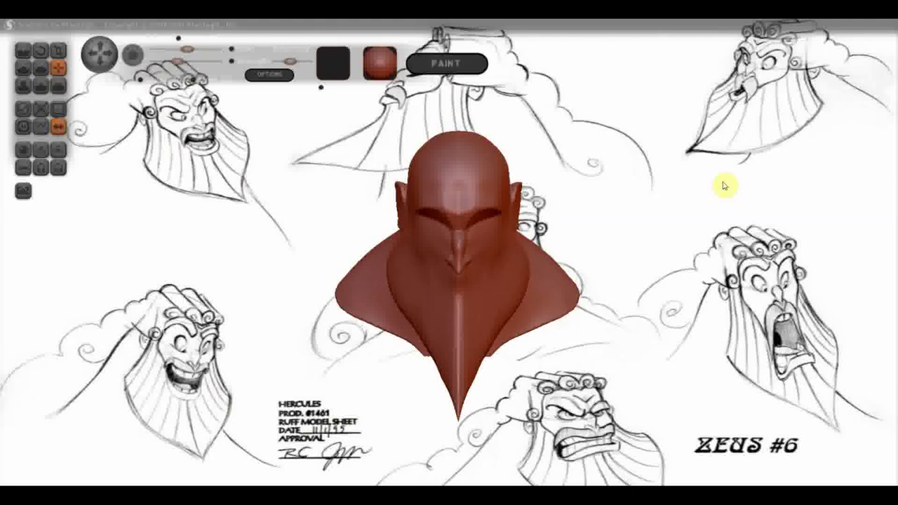
{"action": "left_click_drag", "start_coordinate": [661, 245], "coordinate": [756, 267]}
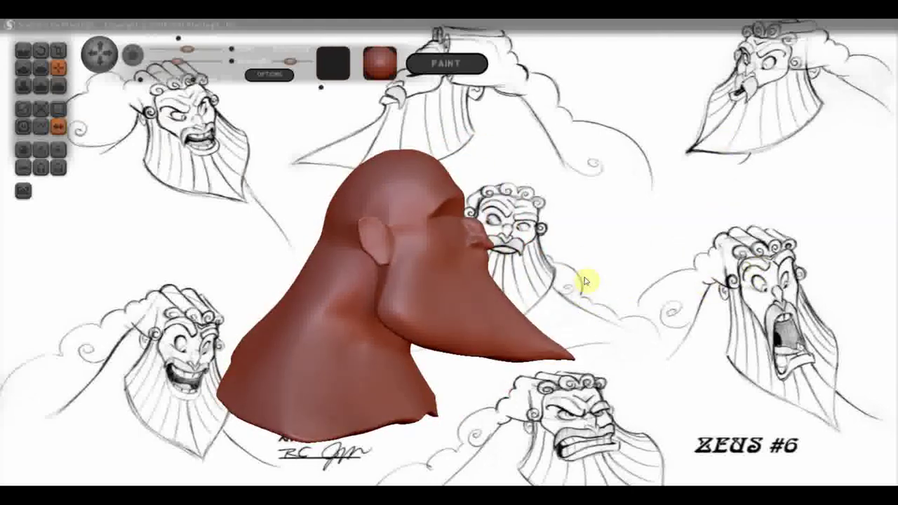
{"action": "scroll", "coordinate": [525, 315], "scroll_direction": "up", "scroll_amount": 2}
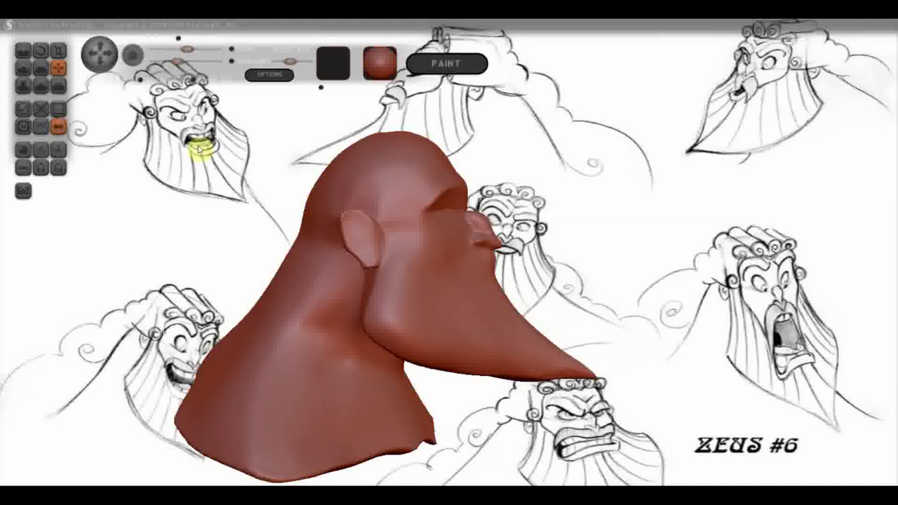
{"action": "mouse_move", "coordinate": [541, 185]}
{"action": "left_mouse_down"}
{"action": "mouse_move", "coordinate": [492, 211]}
{"action": "mouse_move", "coordinate": [407, 198]}
{"action": "mouse_move", "coordinate": [437, 211]}
{"action": "mouse_move", "coordinate": [401, 194]}
{"action": "mouse_move", "coordinate": [479, 206]}
{"action": "mouse_move", "coordinate": [547, 198]}
{"action": "mouse_move", "coordinate": [537, 197]}
{"action": "left_mouse_up"}
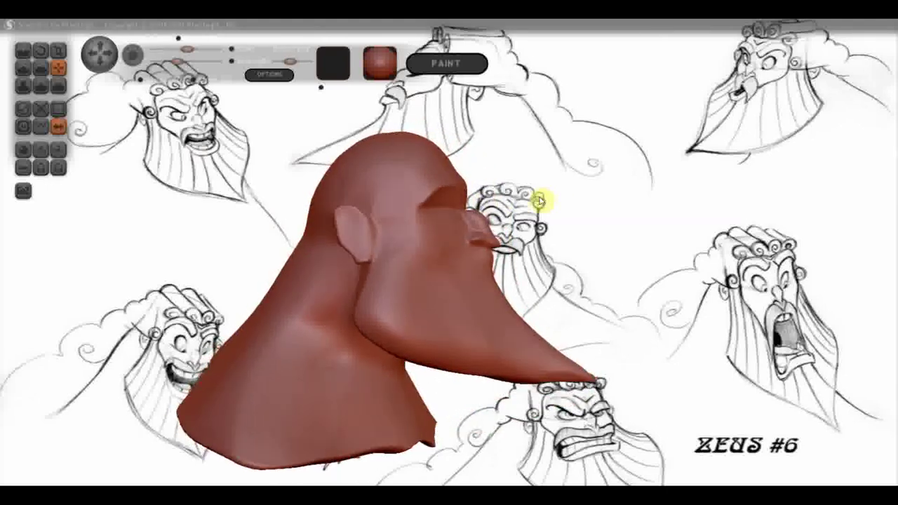
{"action": "left_click", "coordinate": [22, 51]}
{"action": "scroll", "coordinate": [331, 212], "scroll_direction": "up", "scroll_amount": 2}
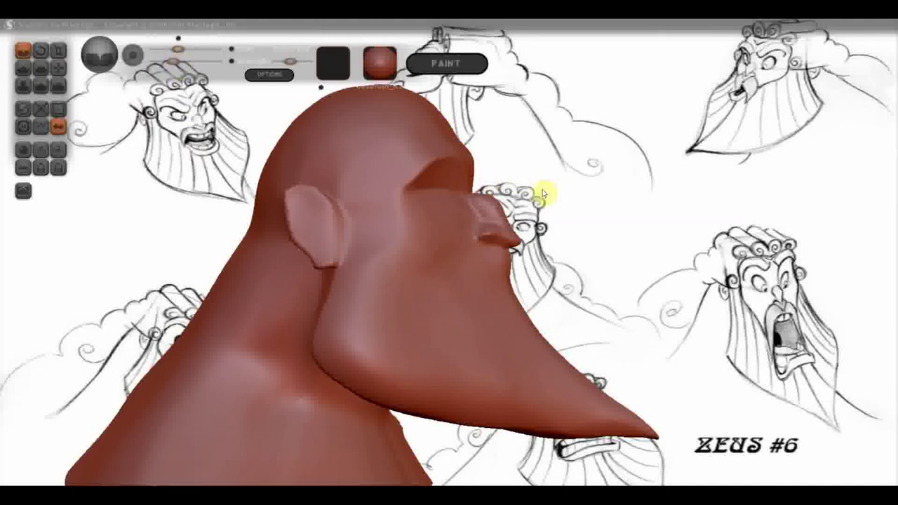
{"action": "mouse_move", "coordinate": [618, 186]}
{"action": "left_mouse_down"}
{"action": "mouse_move", "coordinate": [533, 194]}
{"action": "mouse_move", "coordinate": [435, 220]}
{"action": "mouse_move", "coordinate": [280, 200]}
{"action": "mouse_move", "coordinate": [250, 206]}
{"action": "left_mouse_up"}
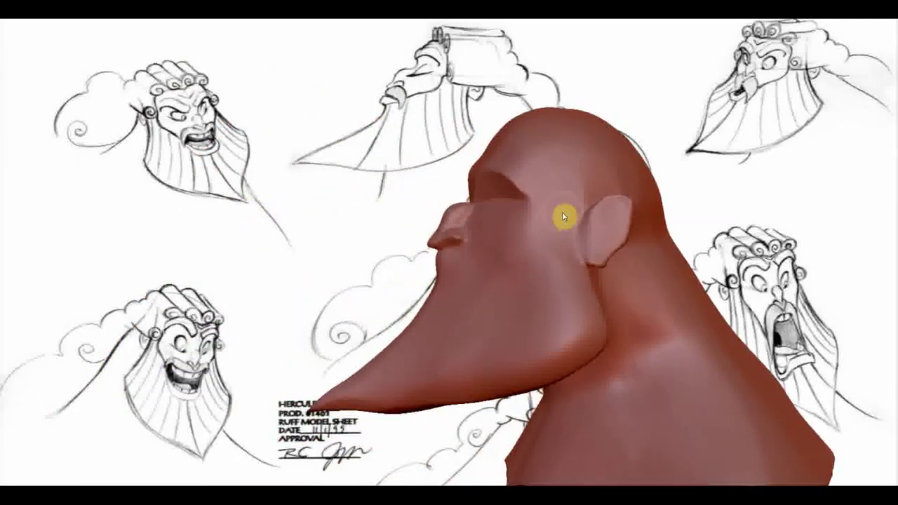
Refine the brow and carve a crease from under the eye back toward the ear.
{"action": "left_click_drag", "start_coordinate": [558, 220], "coordinate": [540, 225]}
{"action": "mouse_move", "coordinate": [315, 261]}
{"action": "left_mouse_down"}
{"action": "mouse_move", "coordinate": [297, 260]}
{"action": "mouse_move", "coordinate": [441, 245]}
{"action": "left_mouse_up"}
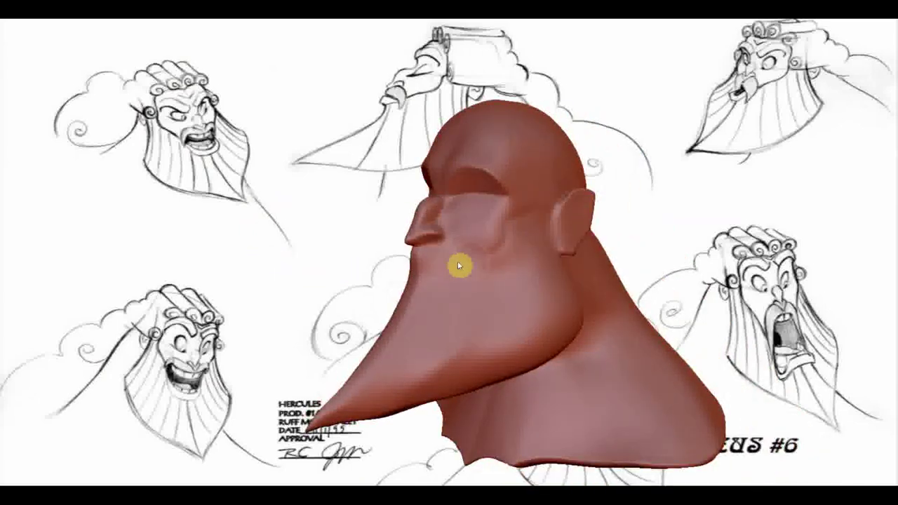
{"action": "left_click_drag", "start_coordinate": [447, 263], "coordinate": [497, 254]}
{"action": "mouse_move", "coordinate": [460, 265]}
{"action": "left_mouse_down"}
{"action": "mouse_move", "coordinate": [491, 262]}
{"action": "mouse_move", "coordinate": [466, 255]}
{"action": "mouse_move", "coordinate": [478, 261]}
{"action": "left_mouse_up"}
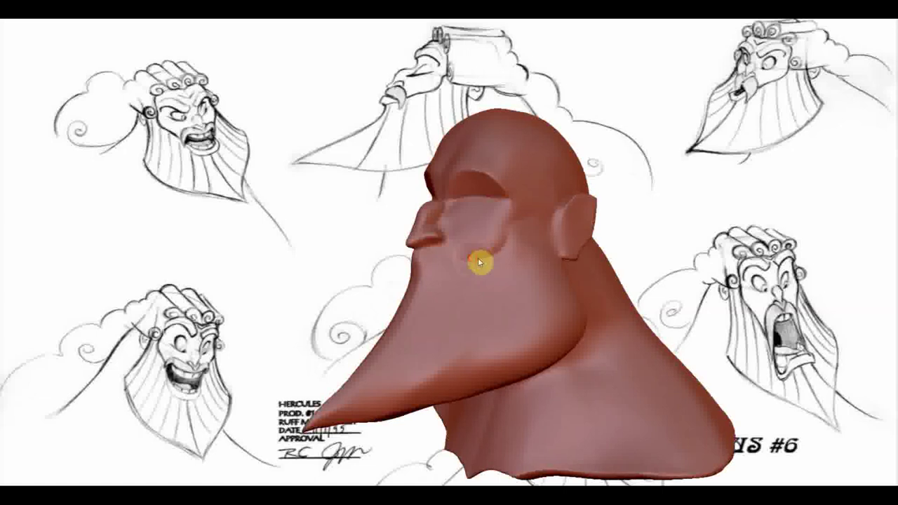
{"action": "mouse_move", "coordinate": [483, 256]}
{"action": "left_mouse_down"}
{"action": "mouse_move", "coordinate": [543, 269]}
{"action": "mouse_move", "coordinate": [628, 262]}
{"action": "left_mouse_up"}
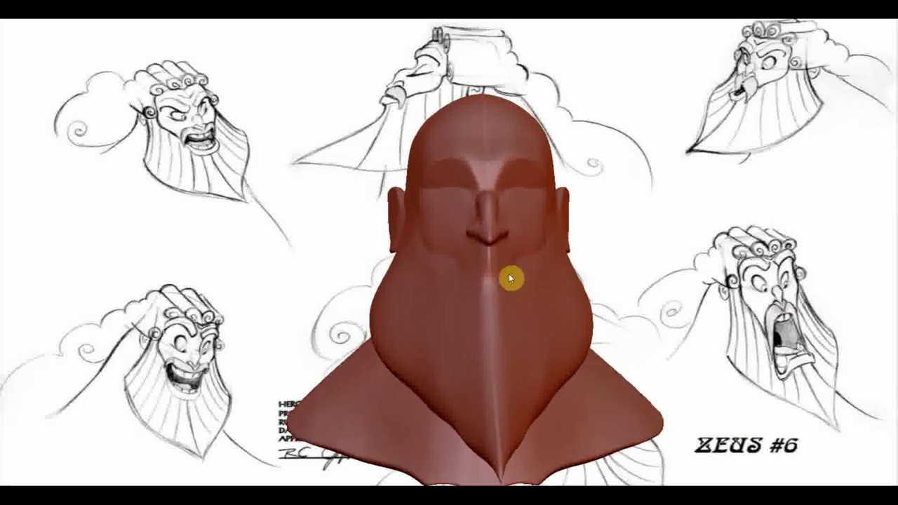
{"action": "mouse_move", "coordinate": [509, 273]}
{"action": "left_mouse_down"}
{"action": "mouse_move", "coordinate": [557, 280]}
{"action": "mouse_move", "coordinate": [513, 275]}
{"action": "left_mouse_up"}
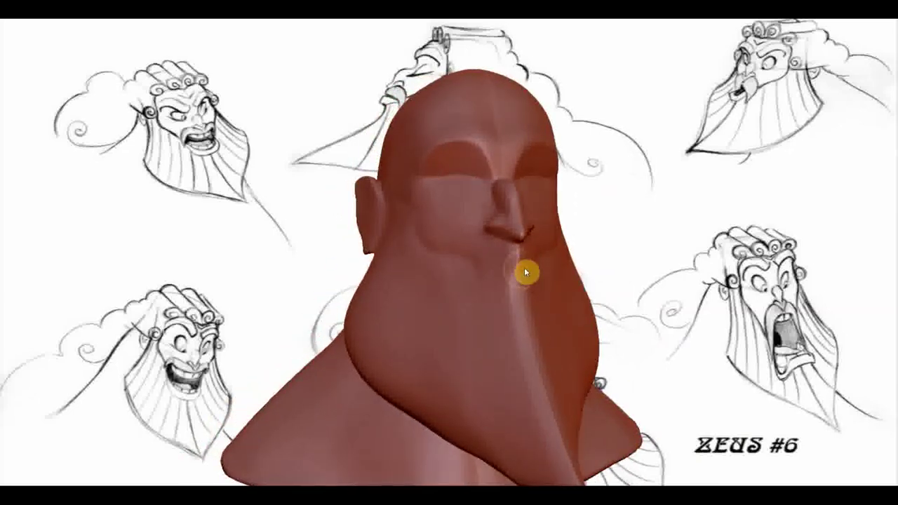
{"action": "mouse_move", "coordinate": [487, 274]}
{"action": "left_mouse_down"}
{"action": "mouse_move", "coordinate": [499, 275]}
{"action": "mouse_move", "coordinate": [487, 269]}
{"action": "left_mouse_up"}
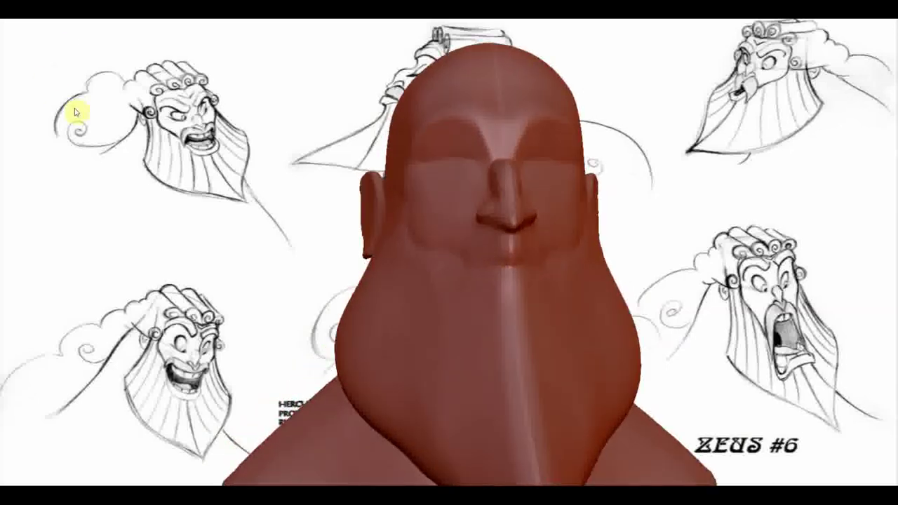
{"action": "left_click", "coordinate": [49, 67]}
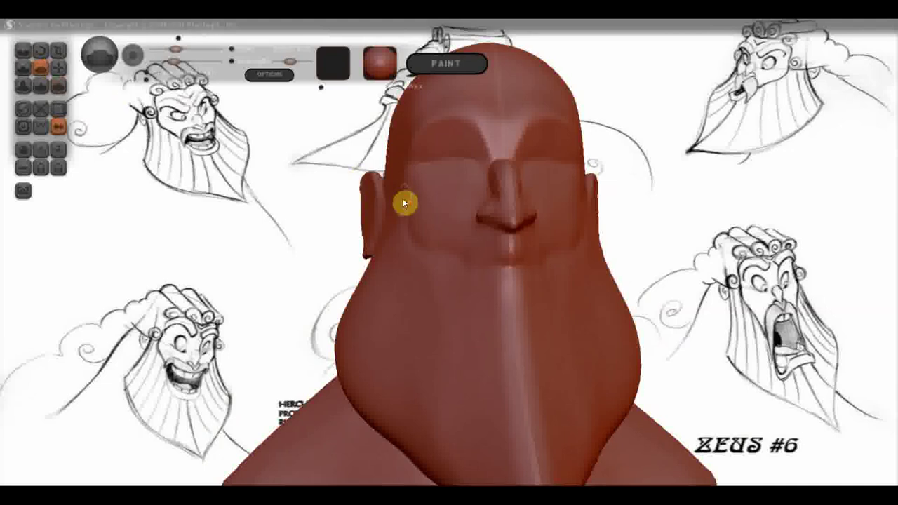
Build up volume beside the mouth under the nose with the Draw brush.
{"action": "left_click_drag", "start_coordinate": [405, 202], "coordinate": [487, 237]}
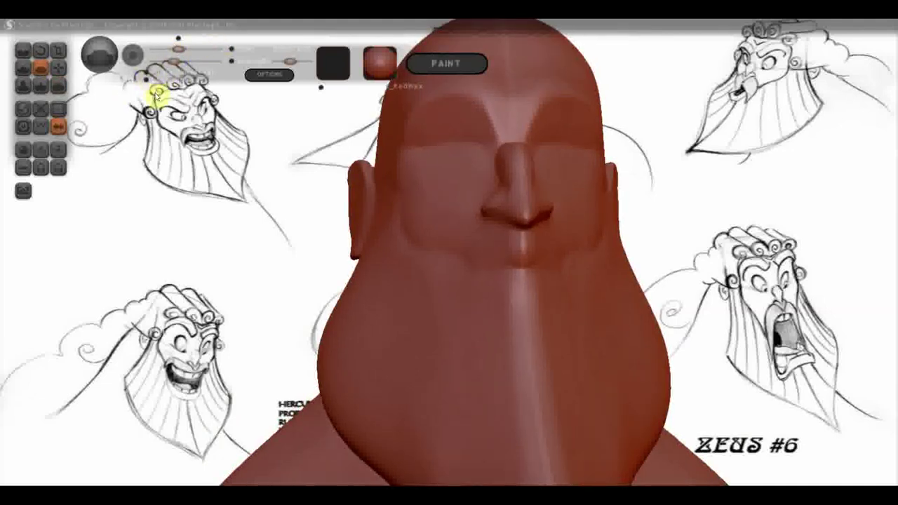
{"action": "left_click", "coordinate": [23, 70]}
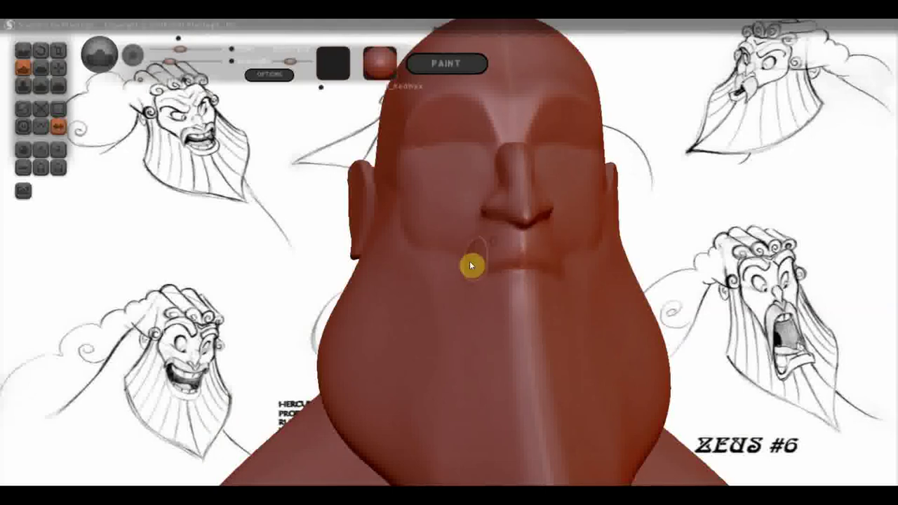
{"action": "mouse_move", "coordinate": [541, 282]}
{"action": "right_mouse_down"}
{"action": "mouse_move", "coordinate": [597, 286]}
{"action": "mouse_move", "coordinate": [541, 285]}
{"action": "right_mouse_up"}
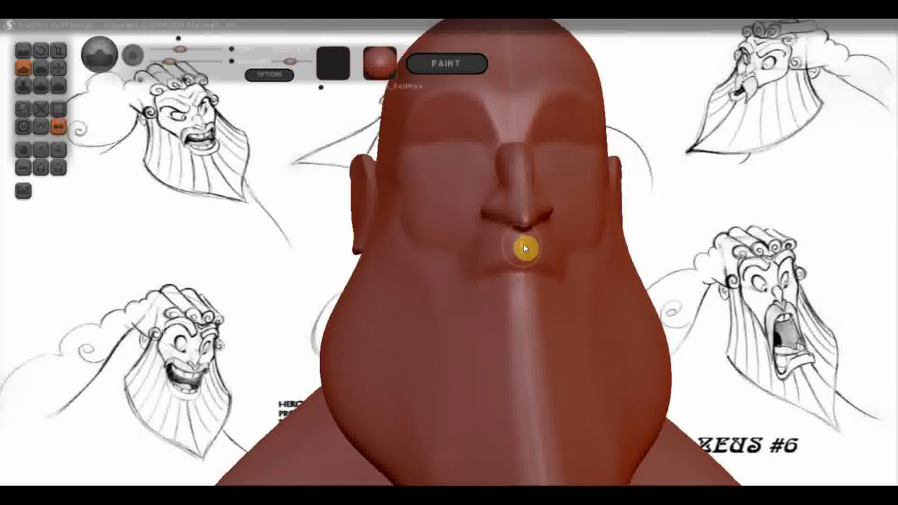
{"action": "mouse_move", "coordinate": [525, 254]}
{"action": "right_mouse_down"}
{"action": "mouse_move", "coordinate": [709, 272]}
{"action": "mouse_move", "coordinate": [428, 269]}
{"action": "right_mouse_up"}
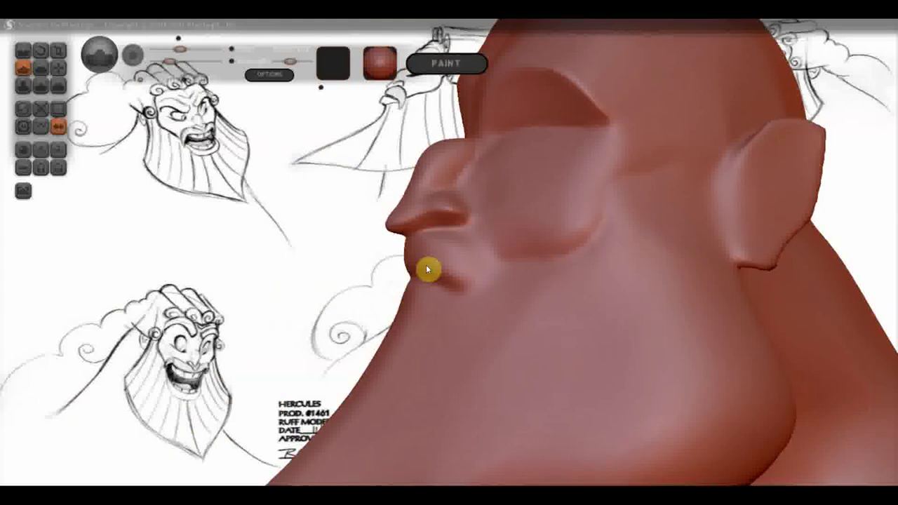
{"action": "right_click_drag", "start_coordinate": [427, 270], "coordinate": [562, 270]}
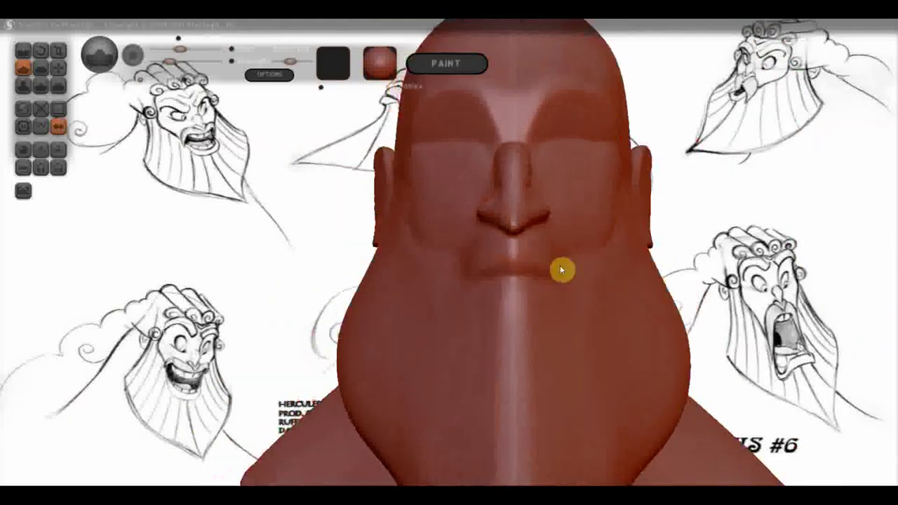
{"action": "scroll", "coordinate": [542, 272], "scroll_direction": "down", "scroll_amount": 3}
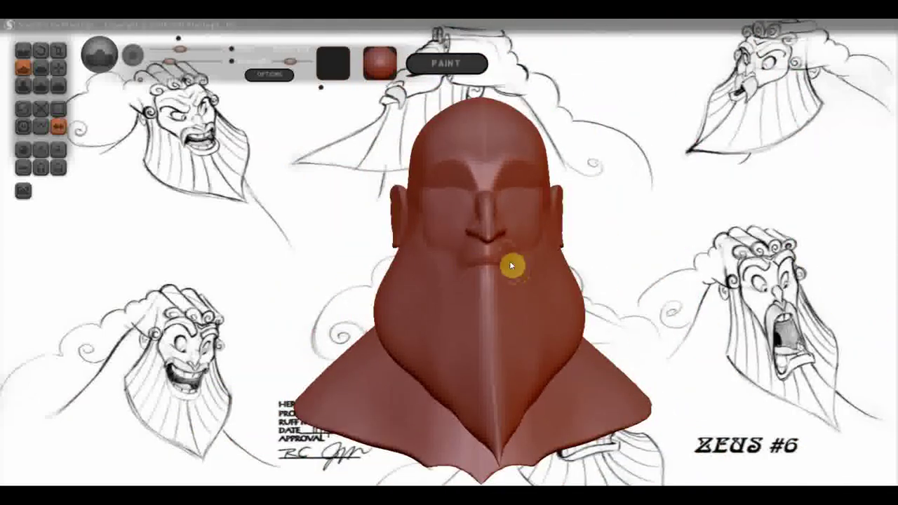
{"action": "right_click_drag", "start_coordinate": [511, 265], "coordinate": [565, 270]}
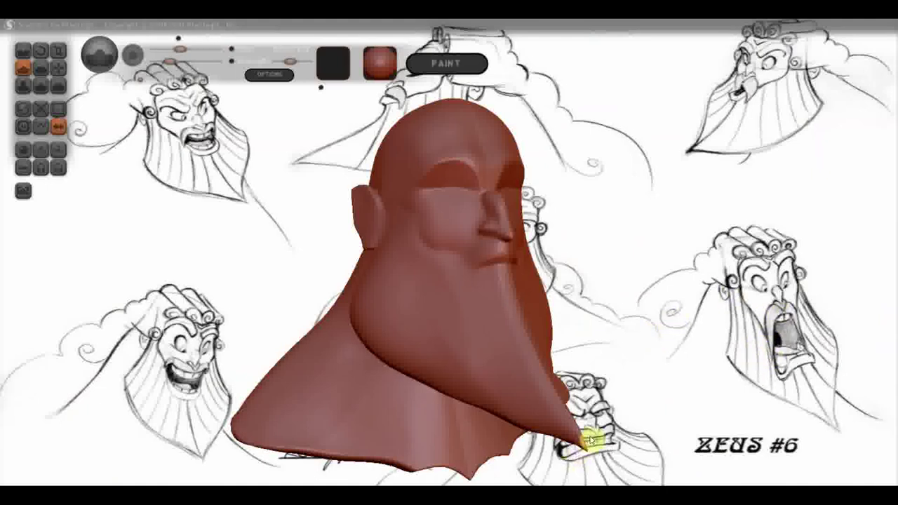
{"action": "left_click", "coordinate": [372, 341]}
Undo the stray neck dent, then shape the lips and a mustache drooping past the mouth corners.
{"action": "key", "text": "ctrl+z"}
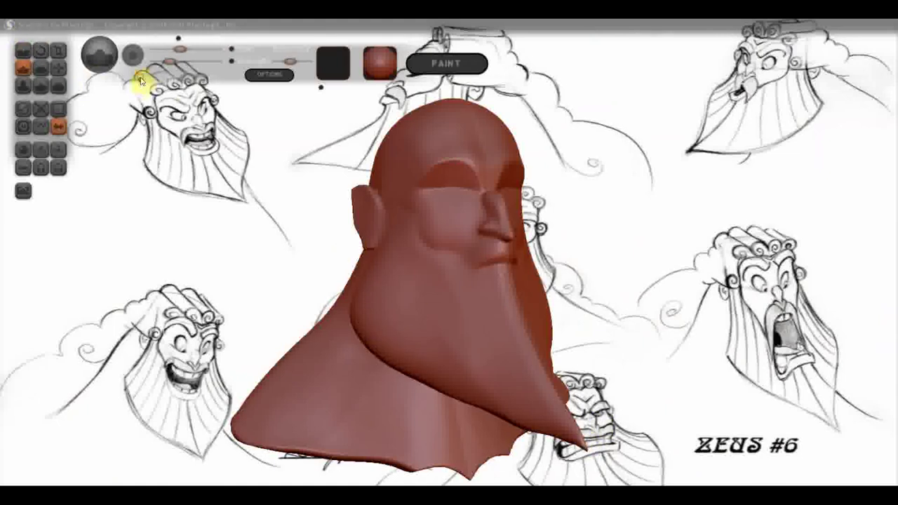
{"action": "right_click_drag", "start_coordinate": [409, 211], "coordinate": [417, 217]}
{"action": "mouse_move", "coordinate": [431, 205]}
{"action": "left_mouse_down"}
{"action": "mouse_move", "coordinate": [429, 223]}
{"action": "mouse_move", "coordinate": [444, 250]}
{"action": "left_mouse_up"}
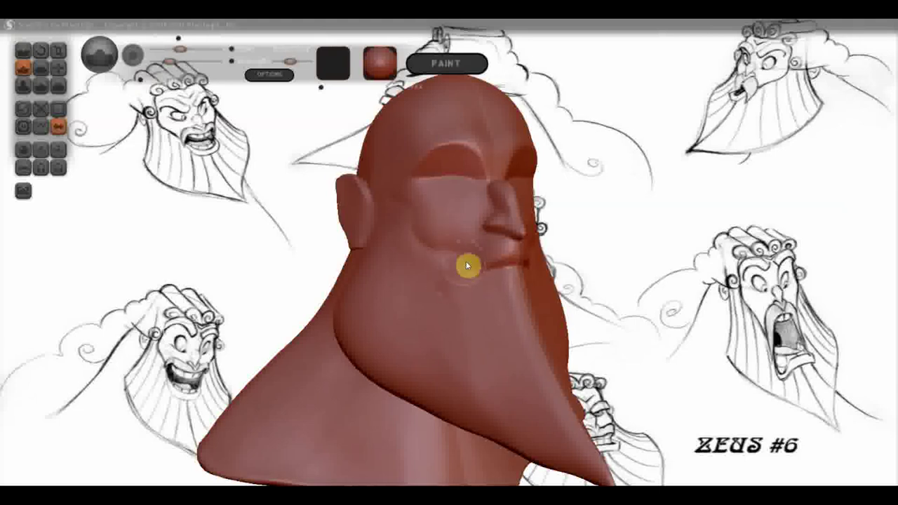
{"action": "mouse_move", "coordinate": [483, 254]}
{"action": "left_mouse_down"}
{"action": "mouse_move", "coordinate": [457, 290]}
{"action": "mouse_move", "coordinate": [477, 258]}
{"action": "left_mouse_up"}
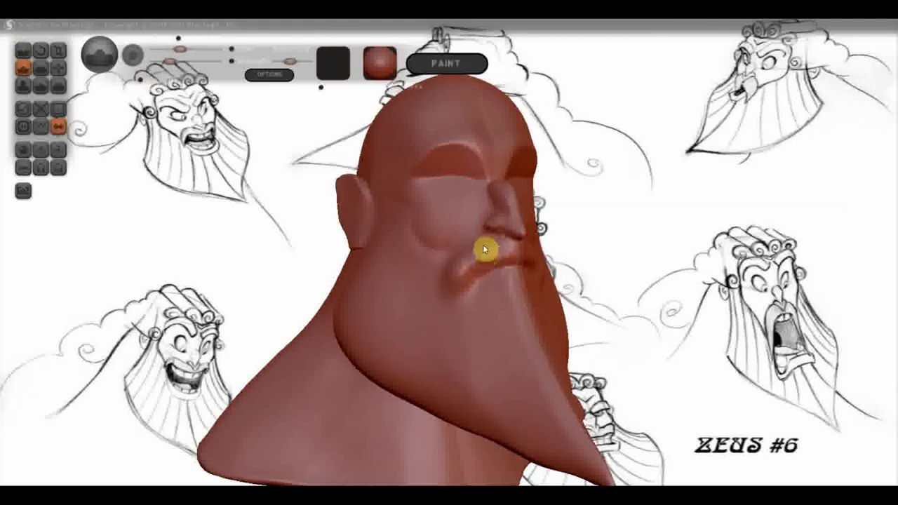
{"action": "left_click_drag", "start_coordinate": [487, 251], "coordinate": [474, 243]}
{"action": "left_click_drag", "start_coordinate": [484, 263], "coordinate": [495, 257]}
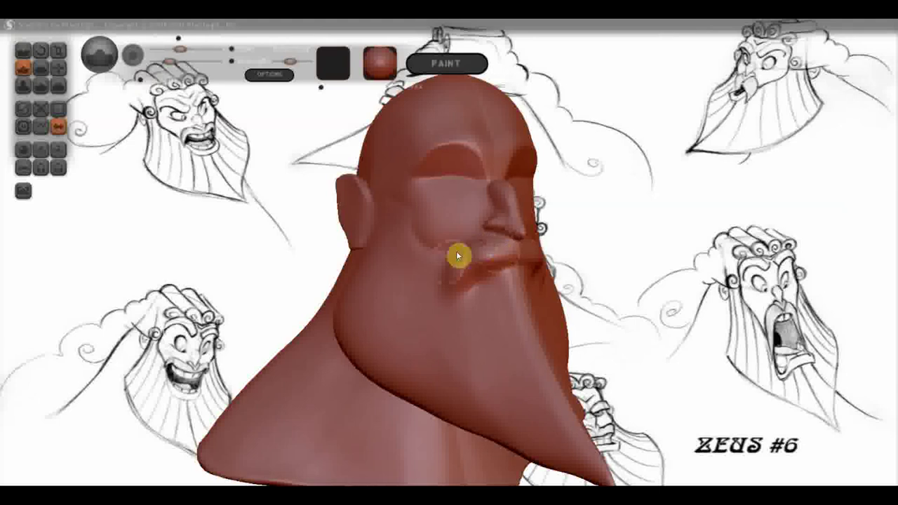
{"action": "mouse_move", "coordinate": [473, 271]}
{"action": "left_mouse_down"}
{"action": "mouse_move", "coordinate": [452, 302]}
{"action": "mouse_move", "coordinate": [457, 287]}
{"action": "left_mouse_up"}
{"action": "mouse_move", "coordinate": [475, 273]}
{"action": "right_mouse_down"}
{"action": "mouse_move", "coordinate": [407, 283]}
{"action": "mouse_move", "coordinate": [460, 285]}
{"action": "mouse_move", "coordinate": [497, 259]}
{"action": "mouse_move", "coordinate": [375, 273]}
{"action": "right_mouse_up"}
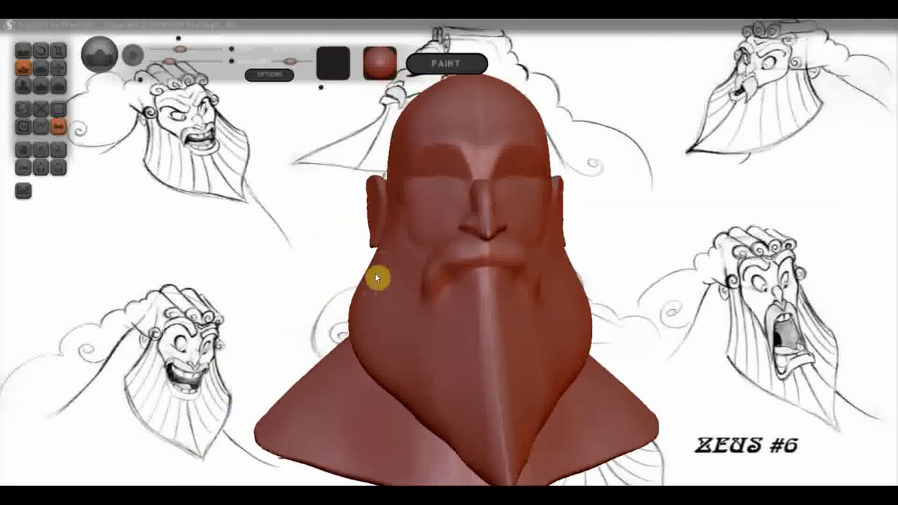
Carve a crease at the mouth corner and fill out the lip there.
{"action": "left_click", "coordinate": [41, 65]}
{"action": "scroll", "coordinate": [337, 215], "scroll_direction": "up", "scroll_amount": 3}
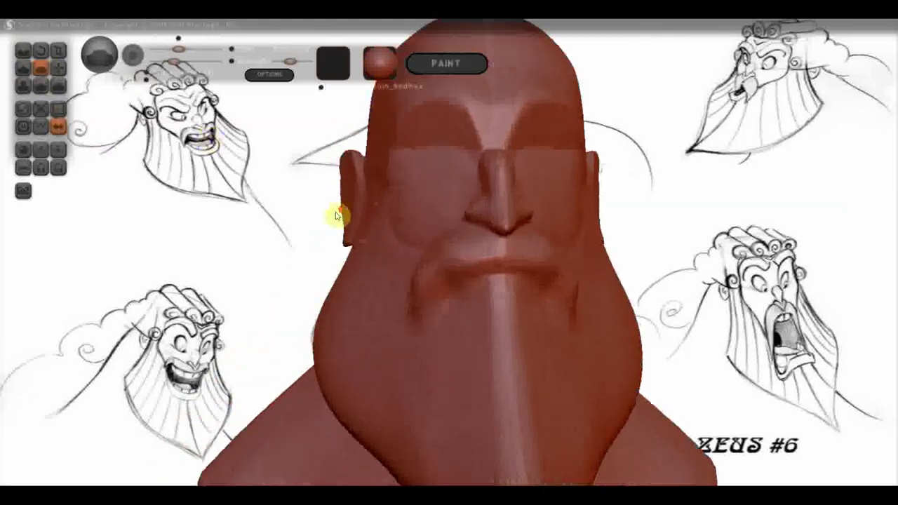
{"action": "right_click_drag", "start_coordinate": [337, 215], "coordinate": [468, 257]}
{"action": "left_click_drag", "start_coordinate": [498, 262], "coordinate": [442, 284]}
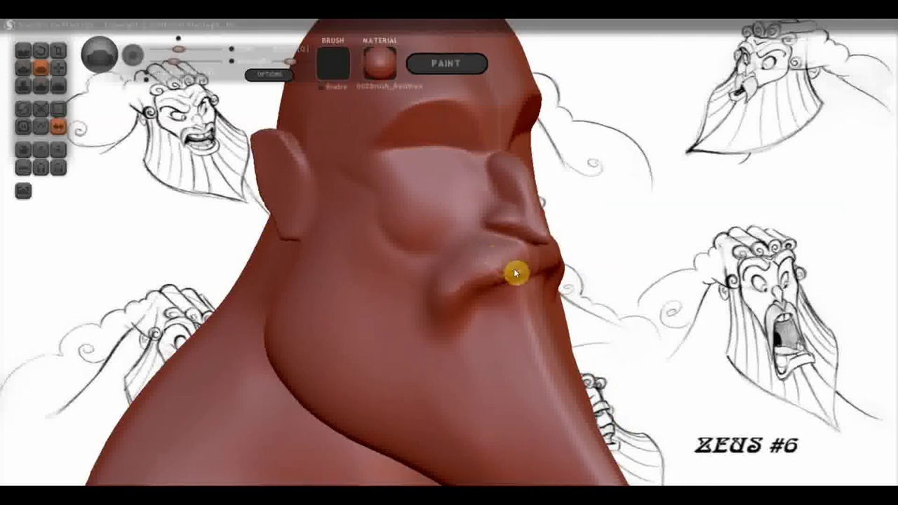
{"action": "right_click_drag", "start_coordinate": [490, 276], "coordinate": [435, 234]}
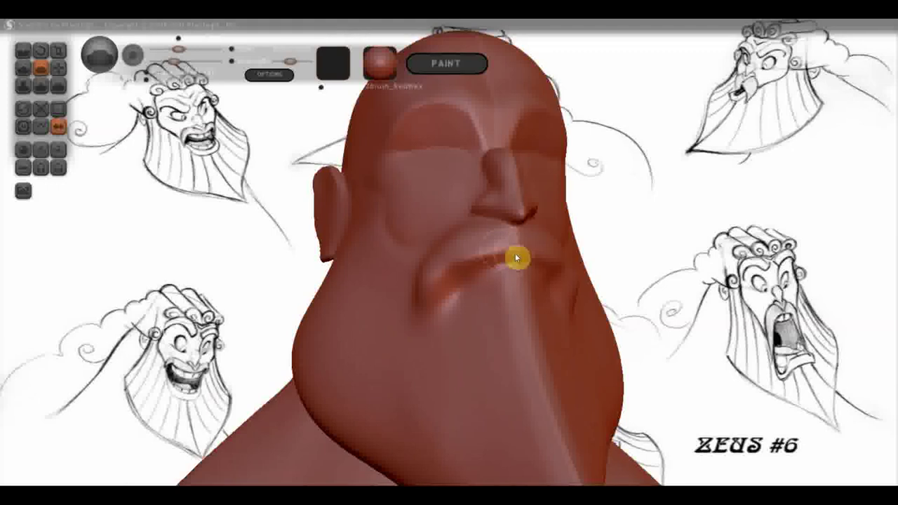
{"action": "left_click_drag", "start_coordinate": [496, 250], "coordinate": [448, 301]}
{"action": "mouse_move", "coordinate": [445, 281]}
{"action": "right_mouse_down"}
{"action": "mouse_move", "coordinate": [469, 308]}
{"action": "mouse_move", "coordinate": [515, 290]}
{"action": "right_mouse_up"}
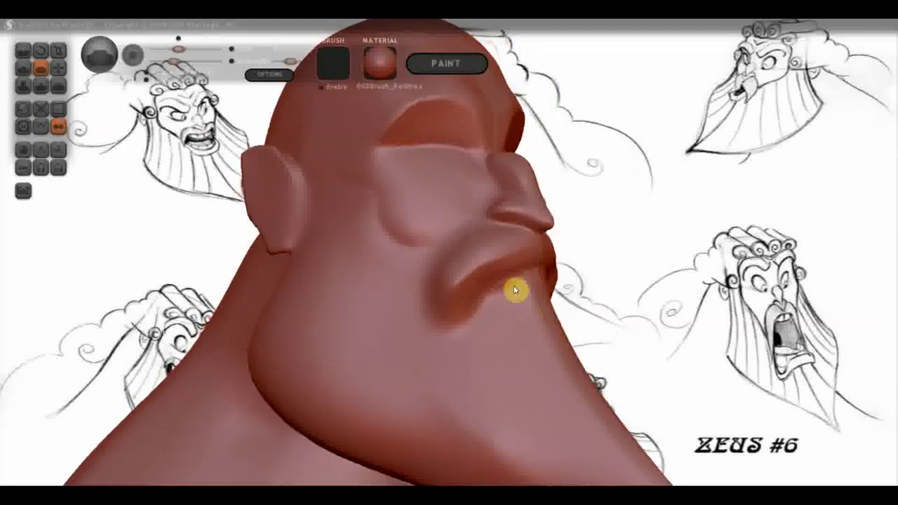
{"action": "left_click_drag", "start_coordinate": [518, 254], "coordinate": [456, 272]}
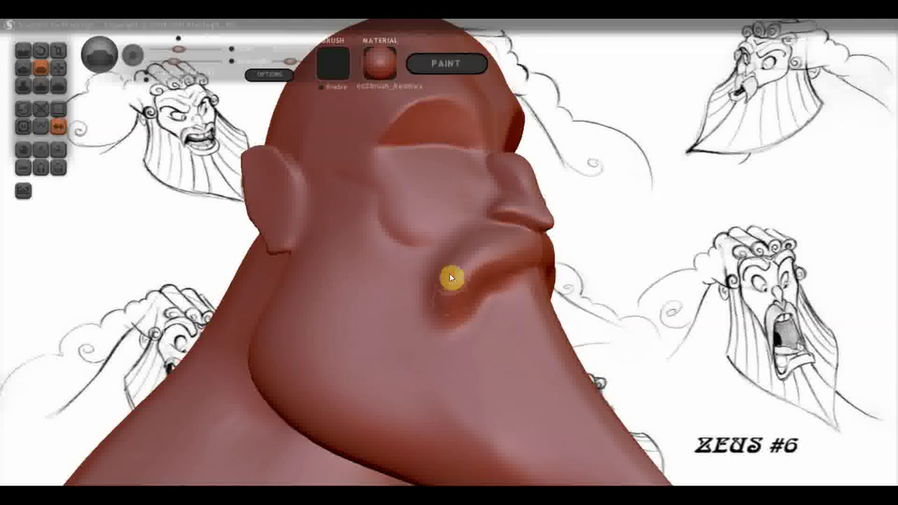
{"action": "right_click_drag", "start_coordinate": [467, 291], "coordinate": [536, 296]}
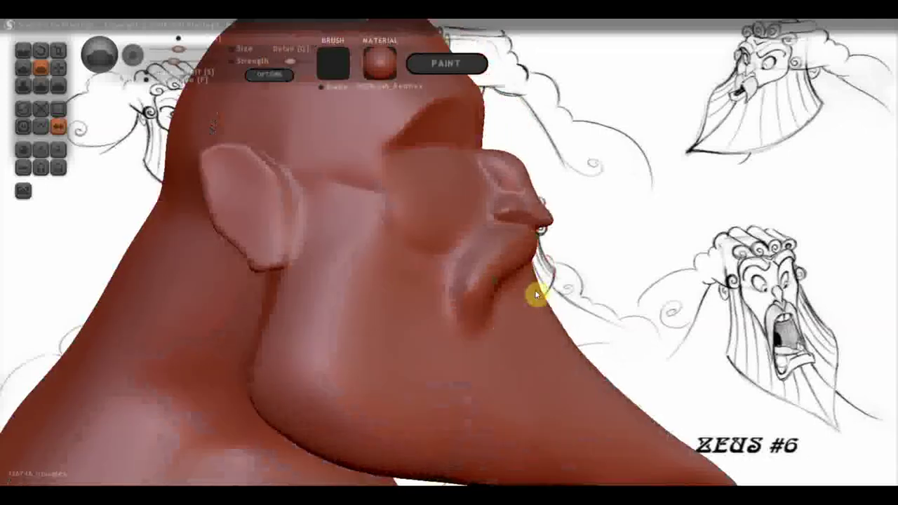
From a side view, define the lower lip and pull the chin forward and down.
{"action": "left_click", "coordinate": [23, 50]}
{"action": "left_click_drag", "start_coordinate": [466, 273], "coordinate": [487, 263]}
{"action": "left_click_drag", "start_coordinate": [494, 231], "coordinate": [454, 285]}
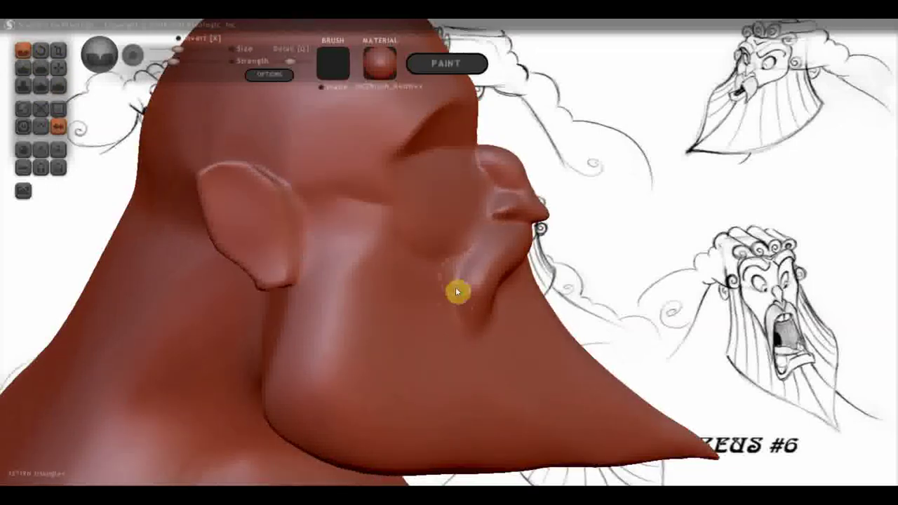
{"action": "left_click_drag", "start_coordinate": [461, 278], "coordinate": [457, 309]}
Smoothly lengthen the mustache tips down toward the chin.
{"action": "mouse_move", "coordinate": [473, 267]}
{"action": "right_mouse_down"}
{"action": "mouse_move", "coordinate": [293, 255]}
{"action": "mouse_move", "coordinate": [327, 257]}
{"action": "right_mouse_up"}
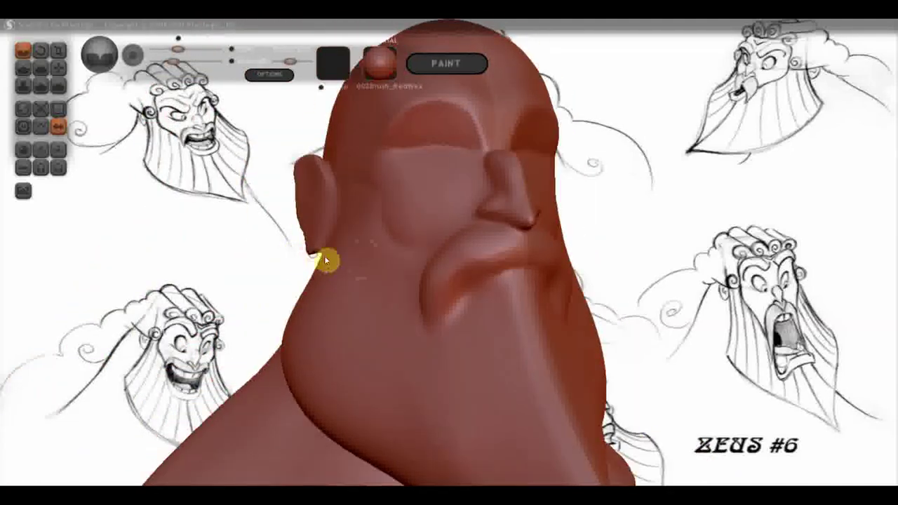
{"action": "left_click_drag", "start_coordinate": [481, 279], "coordinate": [449, 311]}
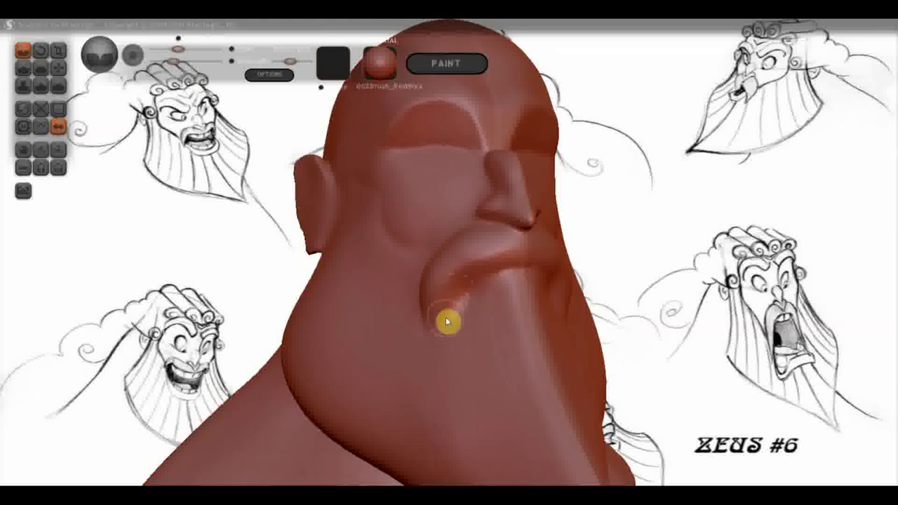
{"action": "left_click_drag", "start_coordinate": [463, 281], "coordinate": [445, 311]}
{"action": "right_click_drag", "start_coordinate": [466, 318], "coordinate": [445, 327]}
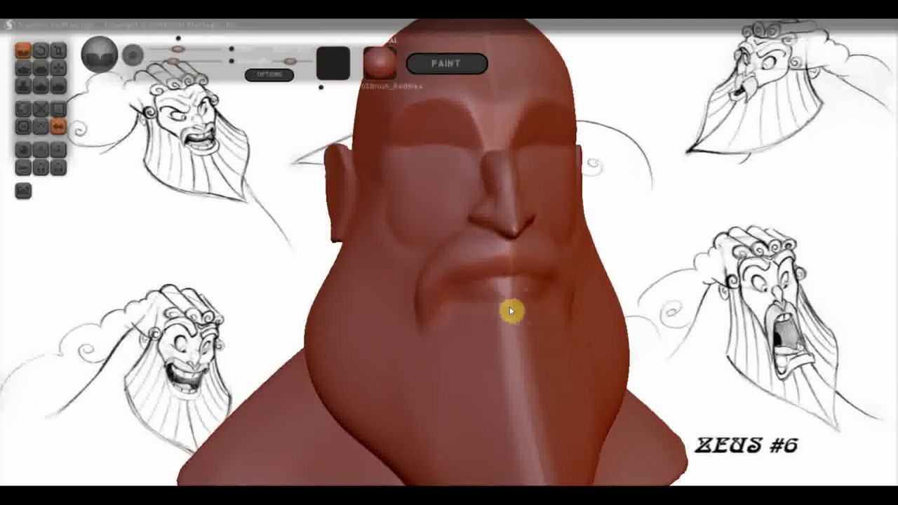
{"action": "mouse_move", "coordinate": [450, 306]}
{"action": "right_mouse_down"}
{"action": "mouse_move", "coordinate": [399, 296]}
{"action": "mouse_move", "coordinate": [433, 303]}
{"action": "right_mouse_up"}
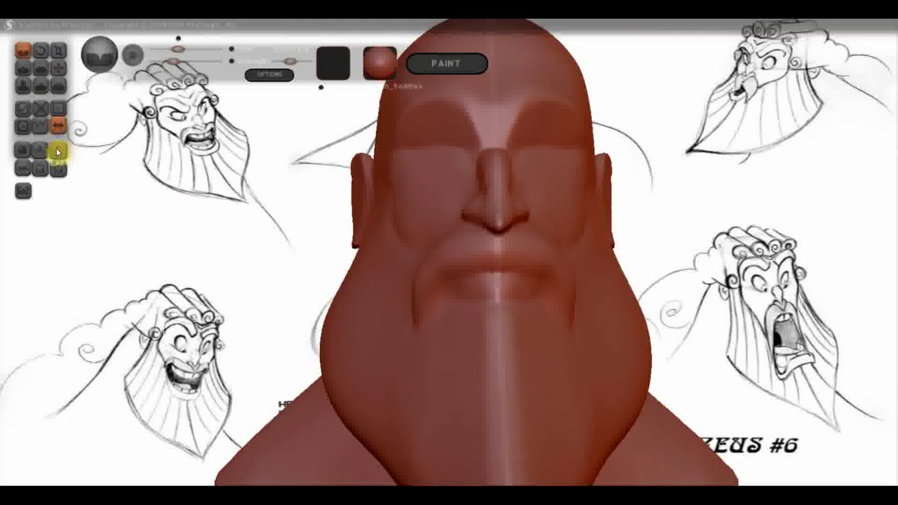
{"action": "scroll", "coordinate": [226, 196], "scroll_direction": "down", "scroll_amount": 3}
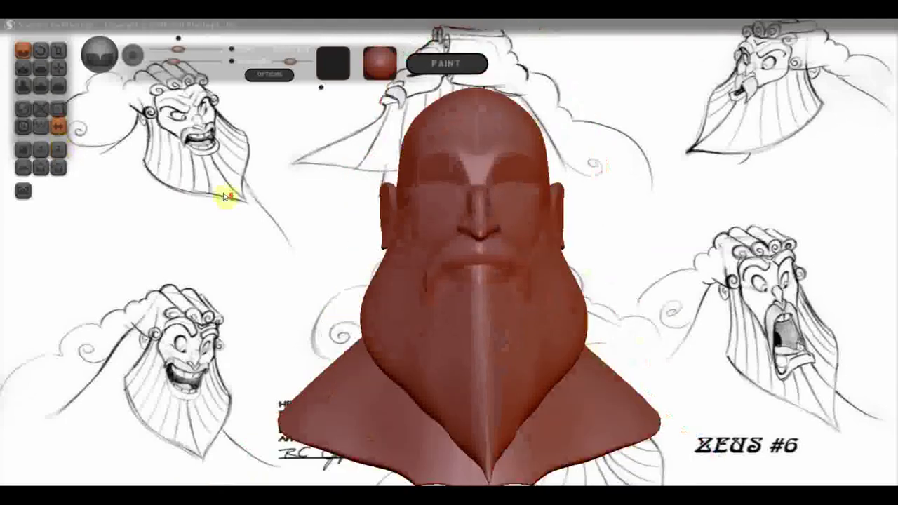
{"action": "scroll", "coordinate": [236, 194], "scroll_direction": "up", "scroll_amount": 1}
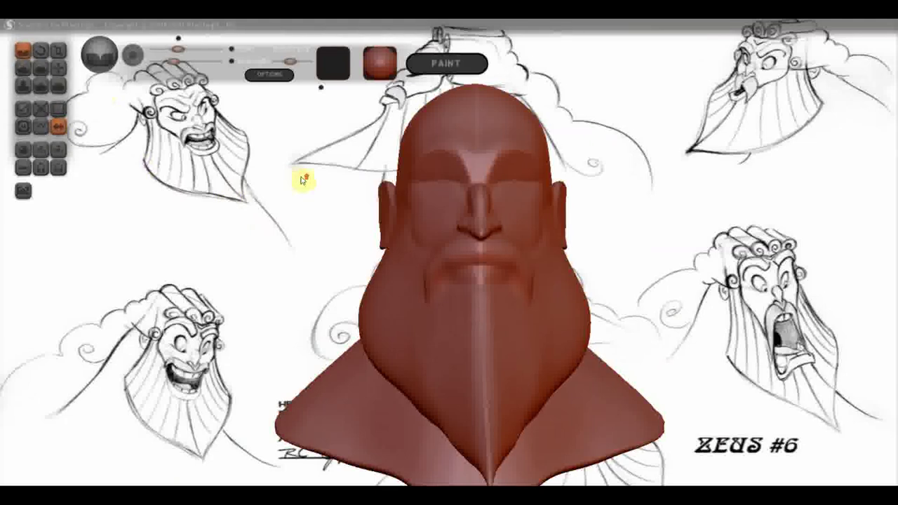
{"action": "scroll", "coordinate": [305, 178], "scroll_direction": "up", "scroll_amount": 1}
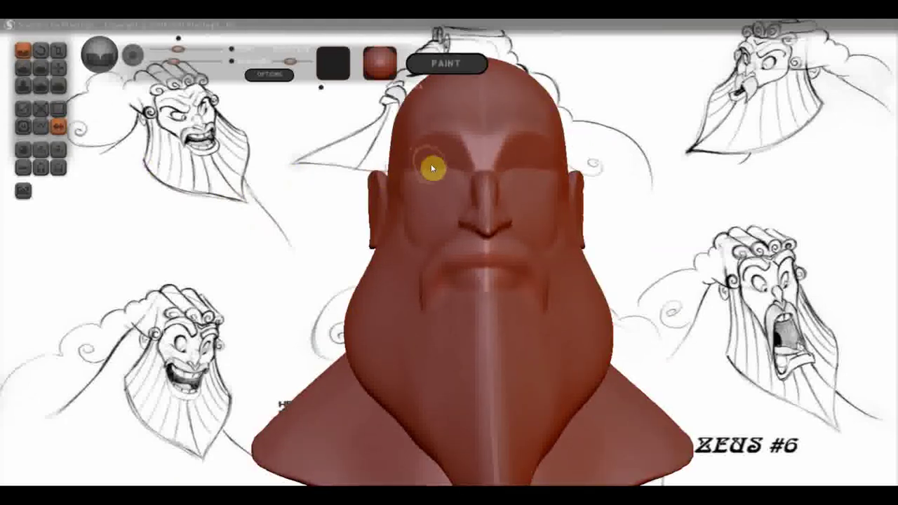
{"action": "scroll", "coordinate": [430, 167], "scroll_direction": "up", "scroll_amount": 1}
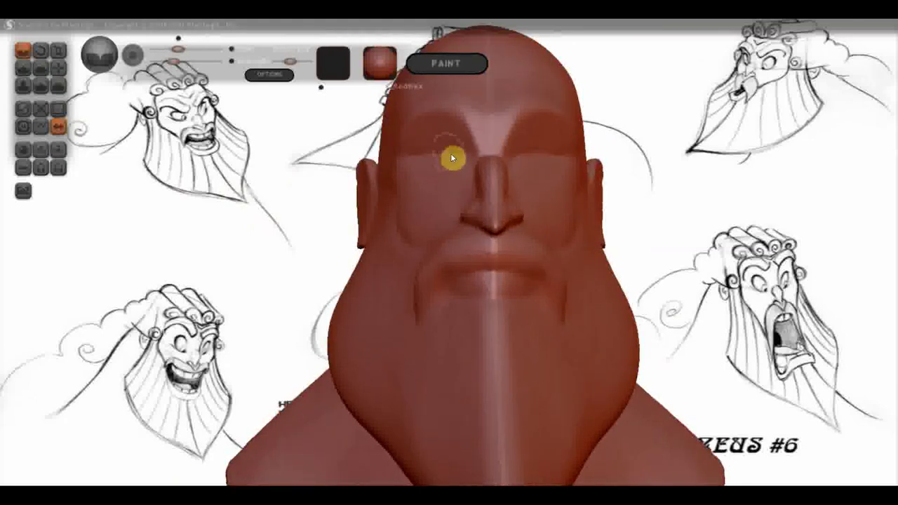
Raise the brow ridges above both eyes with the Draw brush from a front view.
{"action": "right_click_drag", "start_coordinate": [443, 160], "coordinate": [415, 201]}
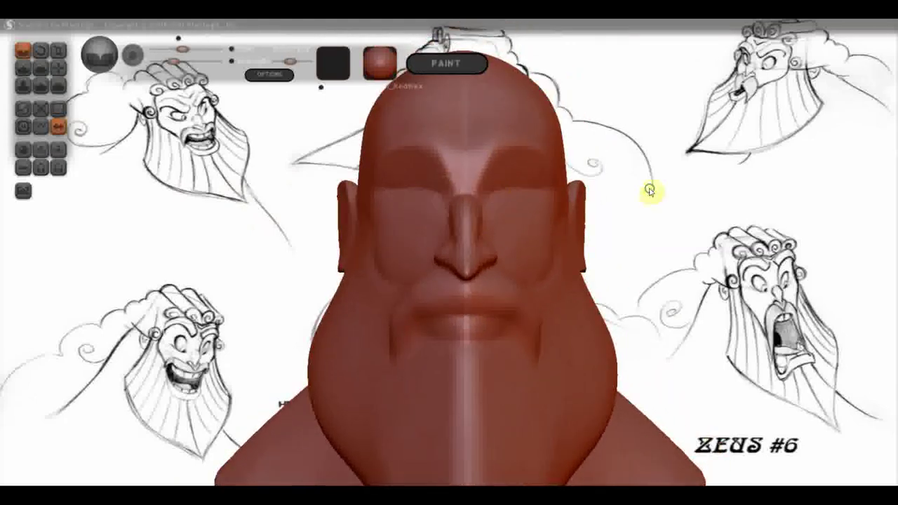
{"action": "left_click_drag", "start_coordinate": [650, 191], "coordinate": [489, 203], "text": "shift"}
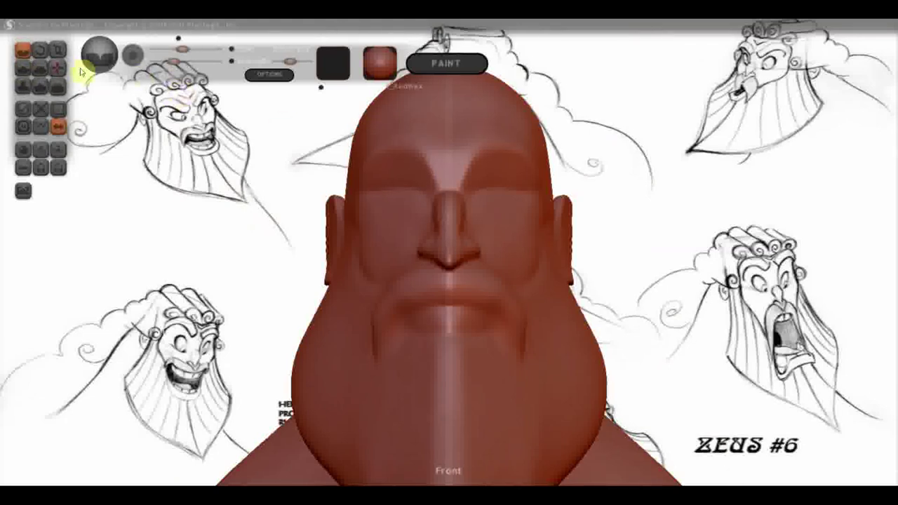
{"action": "left_click", "coordinate": [23, 67]}
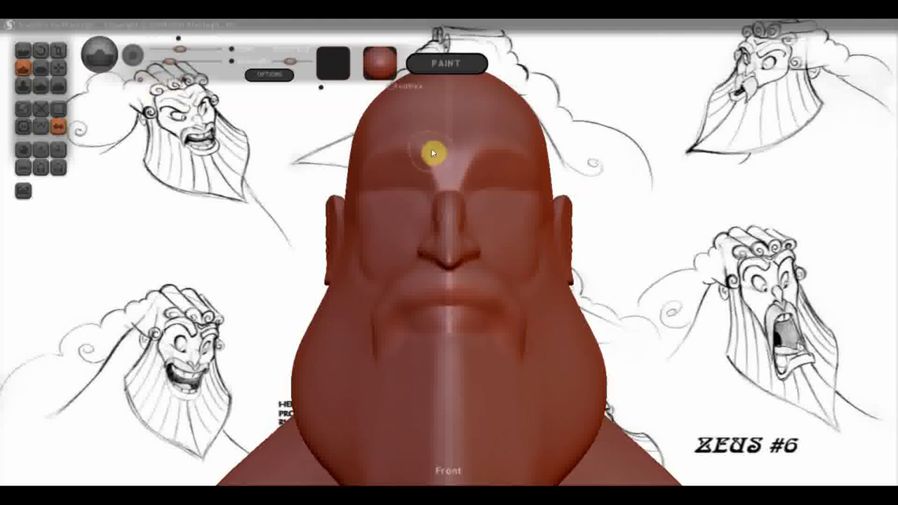
{"action": "mouse_move", "coordinate": [423, 153]}
{"action": "left_mouse_down"}
{"action": "mouse_move", "coordinate": [401, 140]}
{"action": "mouse_move", "coordinate": [411, 145]}
{"action": "left_mouse_up"}
{"action": "mouse_move", "coordinate": [401, 137]}
{"action": "right_mouse_down"}
{"action": "mouse_move", "coordinate": [473, 158]}
{"action": "mouse_move", "coordinate": [394, 146]}
{"action": "right_mouse_up"}
{"action": "mouse_move", "coordinate": [371, 130]}
{"action": "left_mouse_down"}
{"action": "mouse_move", "coordinate": [379, 143]}
{"action": "mouse_move", "coordinate": [361, 158]}
{"action": "mouse_move", "coordinate": [375, 137]}
{"action": "mouse_move", "coordinate": [367, 145]}
{"action": "mouse_move", "coordinate": [386, 140]}
{"action": "mouse_move", "coordinate": [377, 141]}
{"action": "left_mouse_up"}
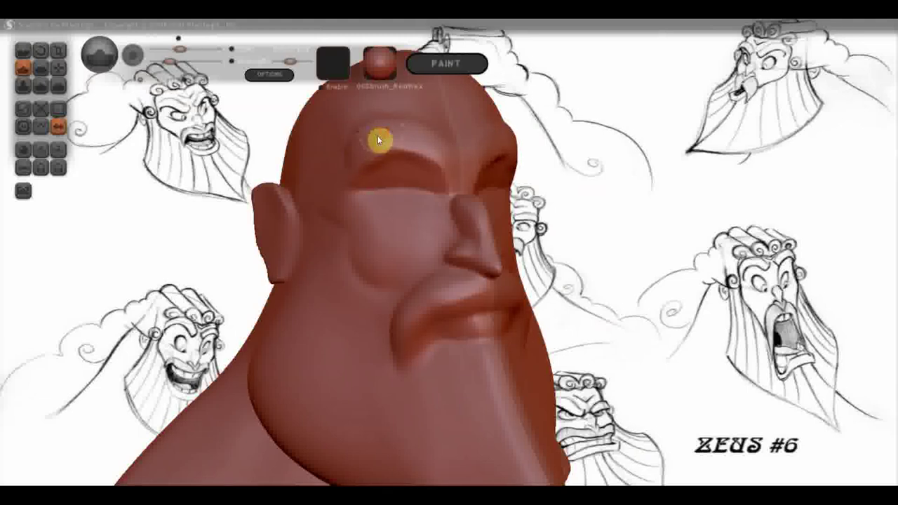
{"action": "right_click_drag", "start_coordinate": [457, 159], "coordinate": [383, 156]}
Build up and refine the area between the brows with the Crease brush.
{"action": "scroll", "coordinate": [384, 161], "scroll_direction": "down", "scroll_amount": 2}
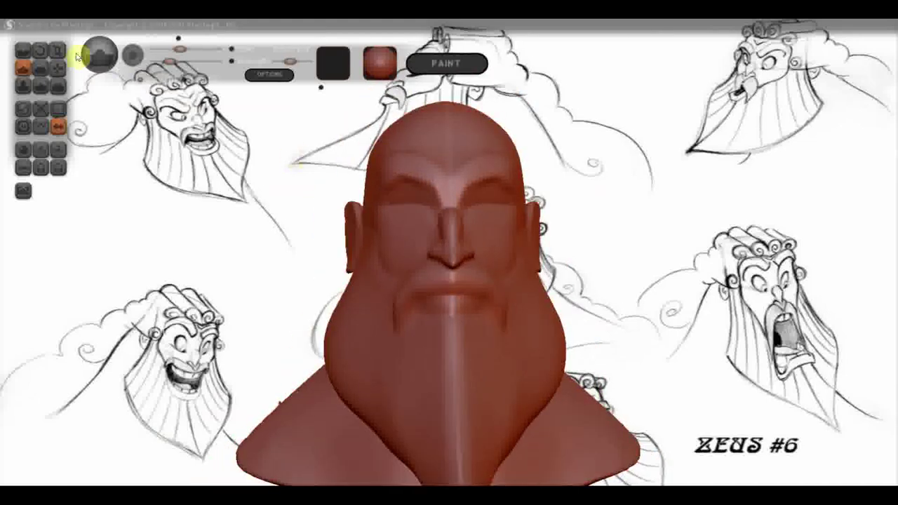
{"action": "left_click", "coordinate": [24, 52]}
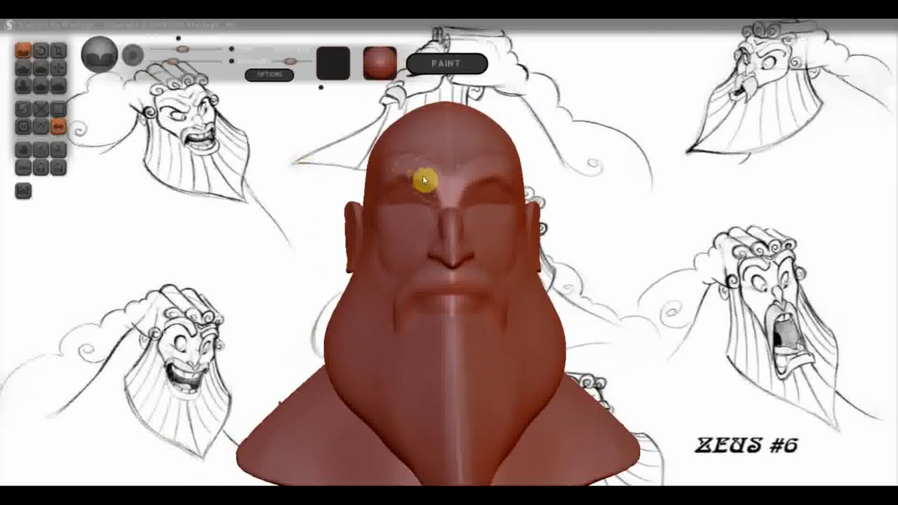
{"action": "scroll", "coordinate": [423, 158], "scroll_direction": "up", "scroll_amount": 2}
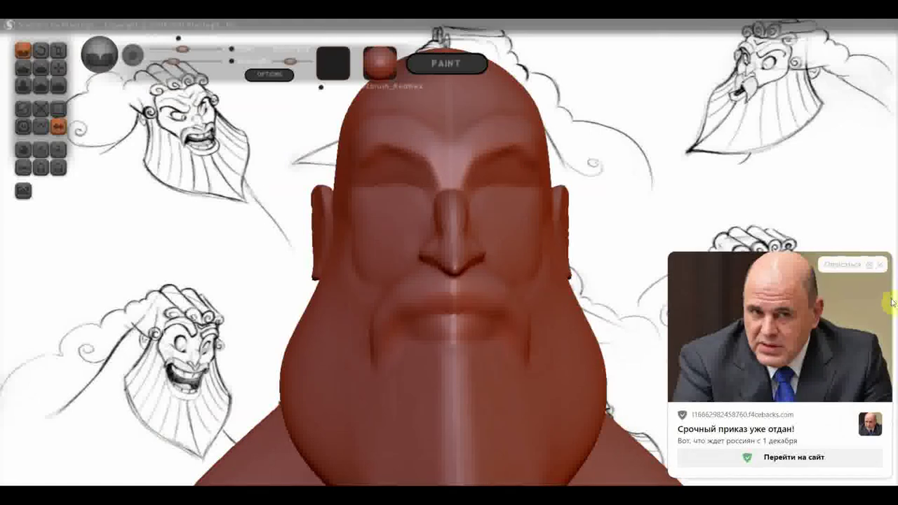
{"action": "left_click_drag", "start_coordinate": [678, 225], "coordinate": [614, 271]}
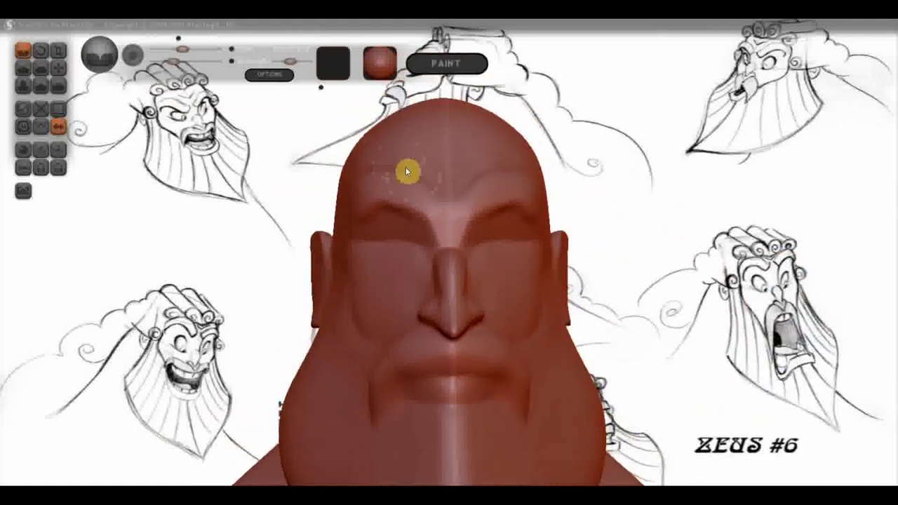
{"action": "mouse_move", "coordinate": [446, 224]}
{"action": "left_mouse_down"}
{"action": "mouse_move", "coordinate": [440, 205]}
{"action": "mouse_move", "coordinate": [421, 220]}
{"action": "left_mouse_up"}
{"action": "right_click_drag", "start_coordinate": [421, 220], "coordinate": [448, 223]}
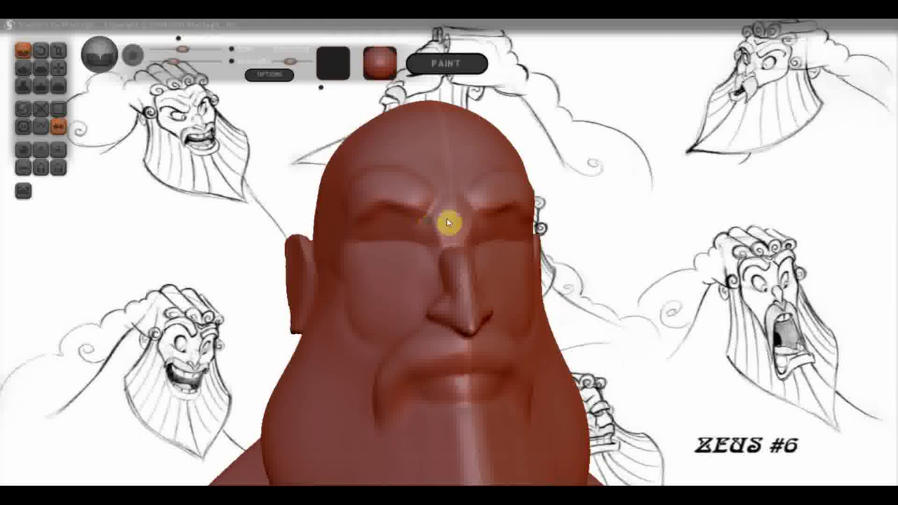
Build up the side of the nose bridge and the brow ridge over the left eye.
{"action": "left_click_drag", "start_coordinate": [426, 236], "coordinate": [431, 258]}
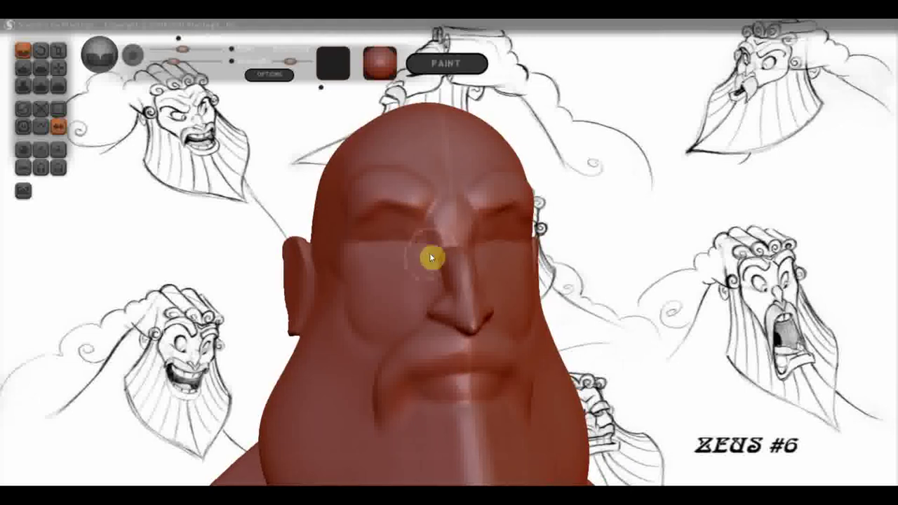
{"action": "right_click_drag", "start_coordinate": [414, 228], "coordinate": [394, 228]}
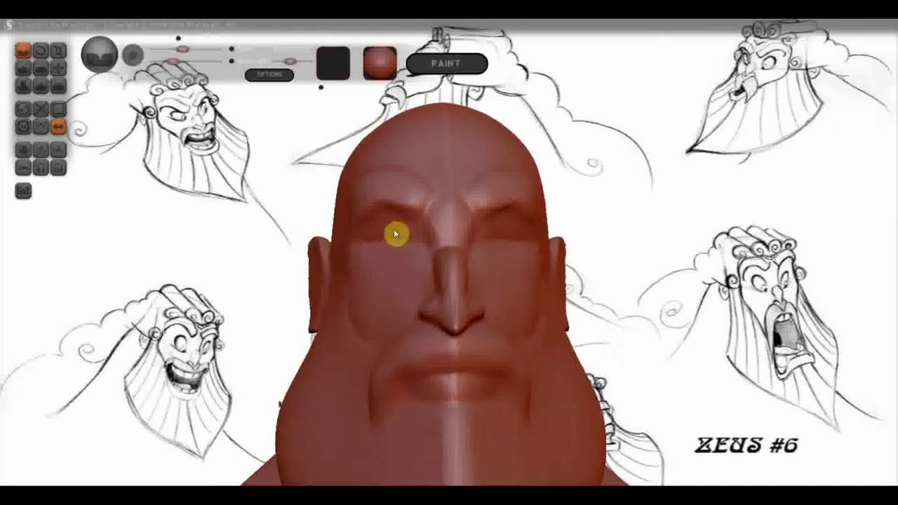
{"action": "scroll", "coordinate": [400, 227], "scroll_direction": "down", "scroll_amount": 2}
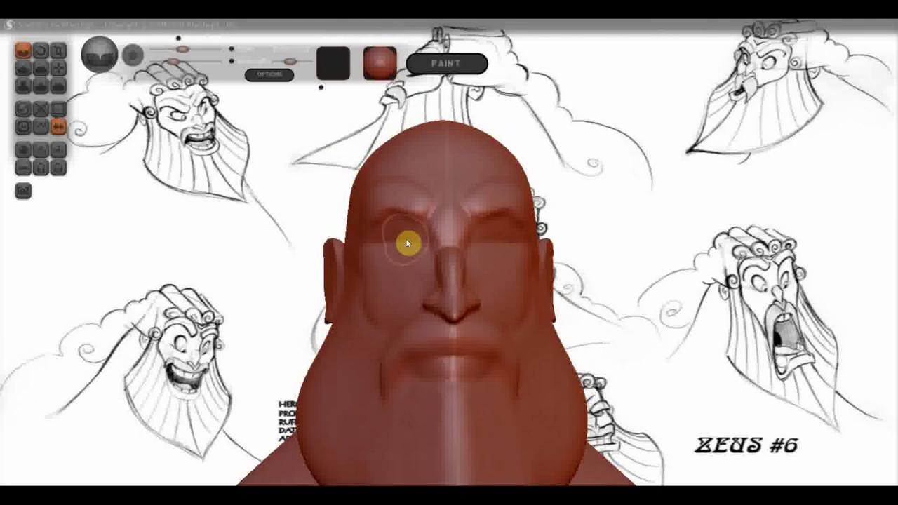
{"action": "left_click_drag", "start_coordinate": [405, 242], "coordinate": [390, 238]}
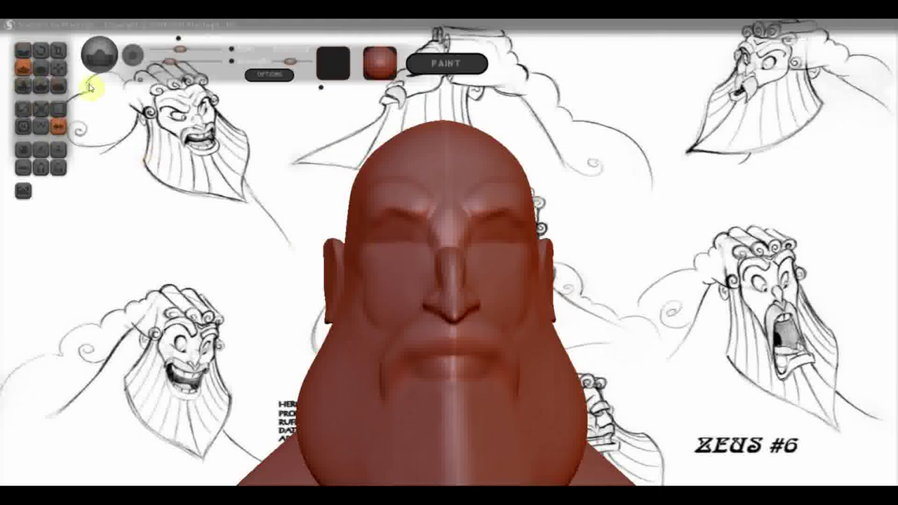
Deepen the left eye socket and smooth both sockets symmetrically.
{"action": "left_click", "coordinate": [19, 72]}
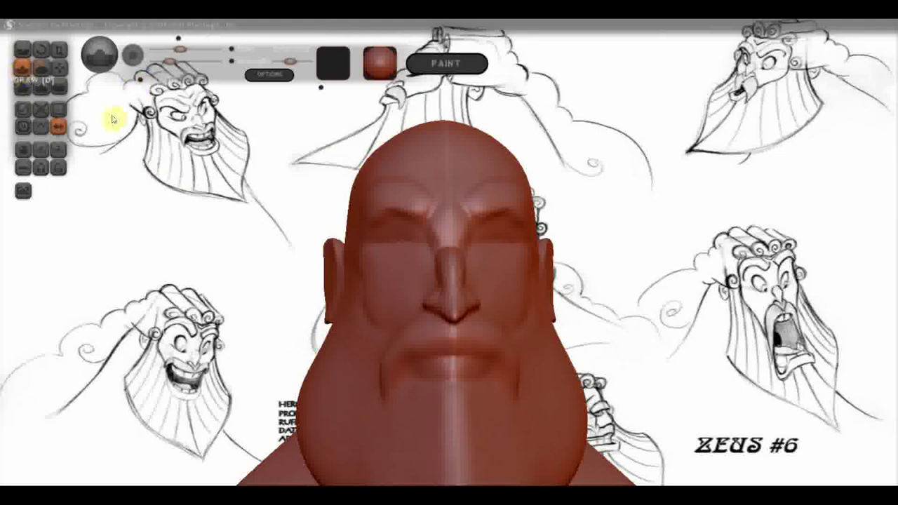
{"action": "scroll", "coordinate": [391, 265], "scroll_direction": "up", "scroll_amount": 2}
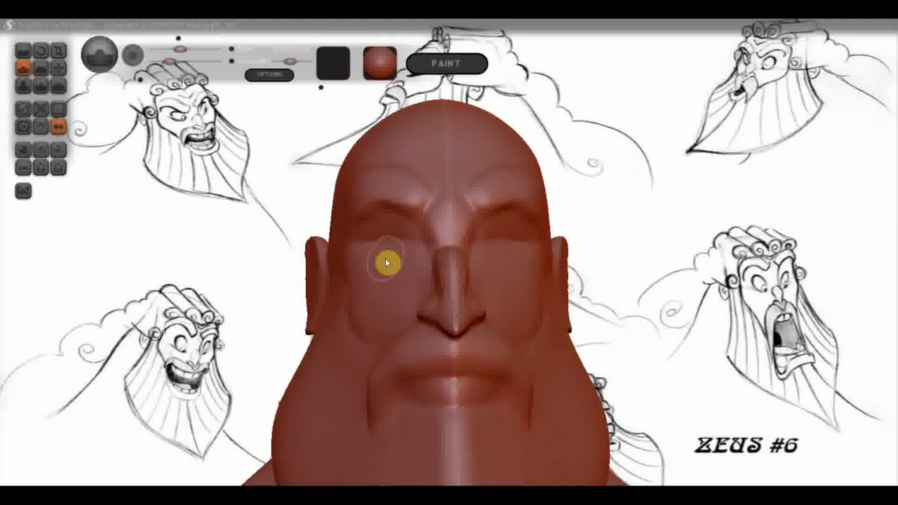
{"action": "scroll", "coordinate": [393, 247], "scroll_direction": "up", "scroll_amount": 1}
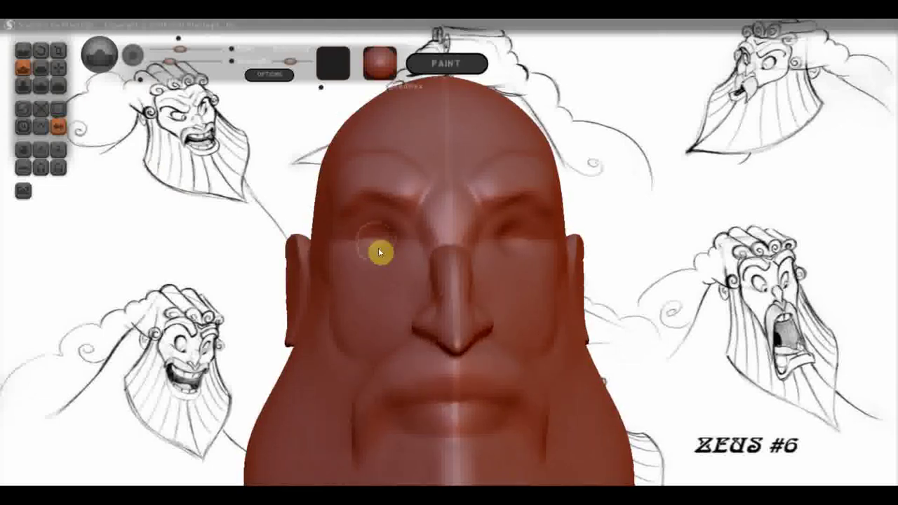
{"action": "left_click_drag", "start_coordinate": [391, 242], "coordinate": [393, 240]}
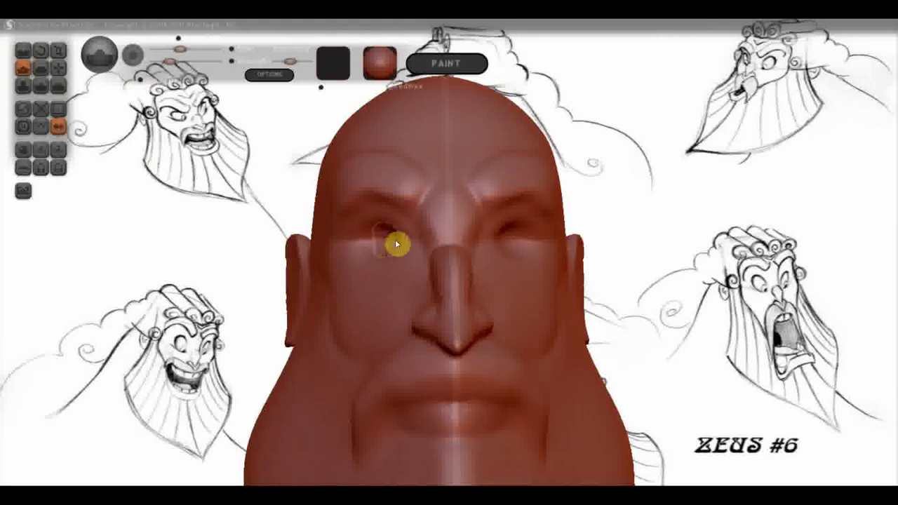
{"action": "scroll", "coordinate": [390, 252], "scroll_direction": "down", "scroll_amount": 1}
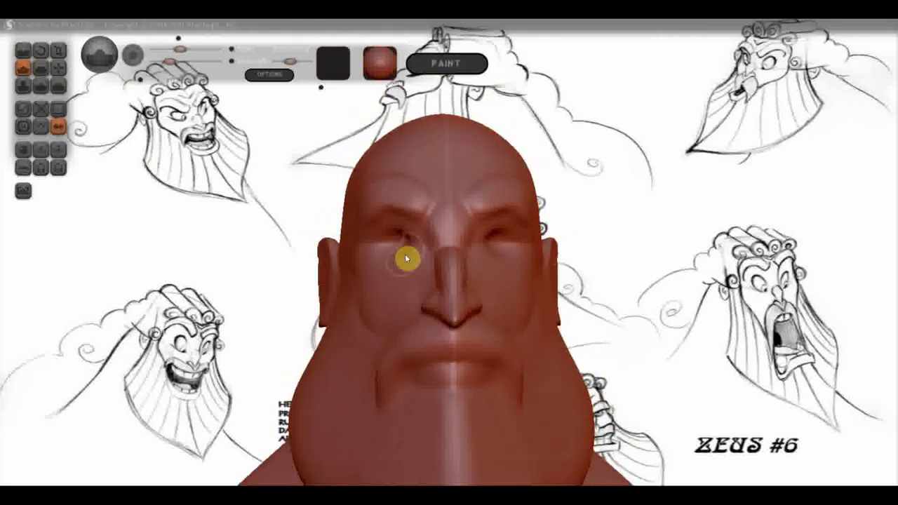
{"action": "left_click", "coordinate": [406, 259]}
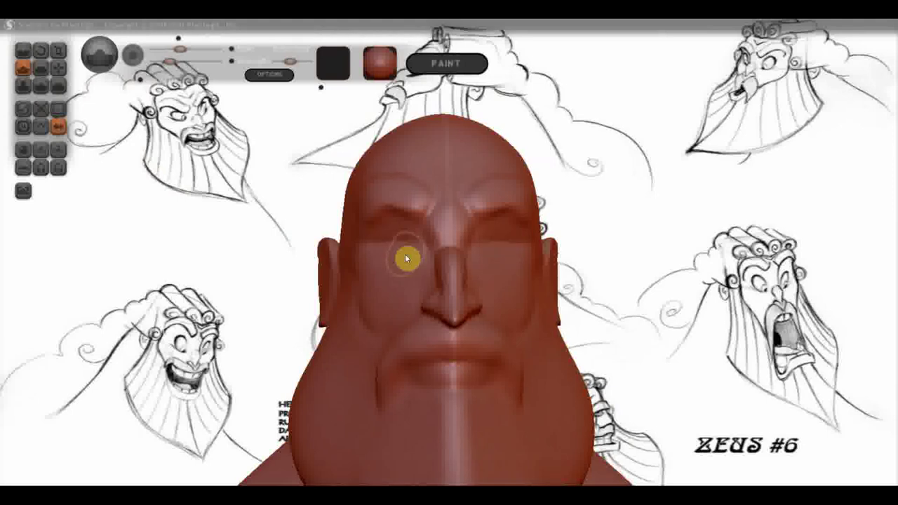
{"action": "scroll", "coordinate": [534, 230], "scroll_direction": "down", "scroll_amount": 2}
Carve a crease at the inner eye corner and check it from a three-quarter view.
{"action": "mouse_move", "coordinate": [620, 228]}
{"action": "left_mouse_down"}
{"action": "mouse_move", "coordinate": [496, 241]}
{"action": "mouse_move", "coordinate": [407, 235]}
{"action": "mouse_move", "coordinate": [437, 235]}
{"action": "left_mouse_up"}
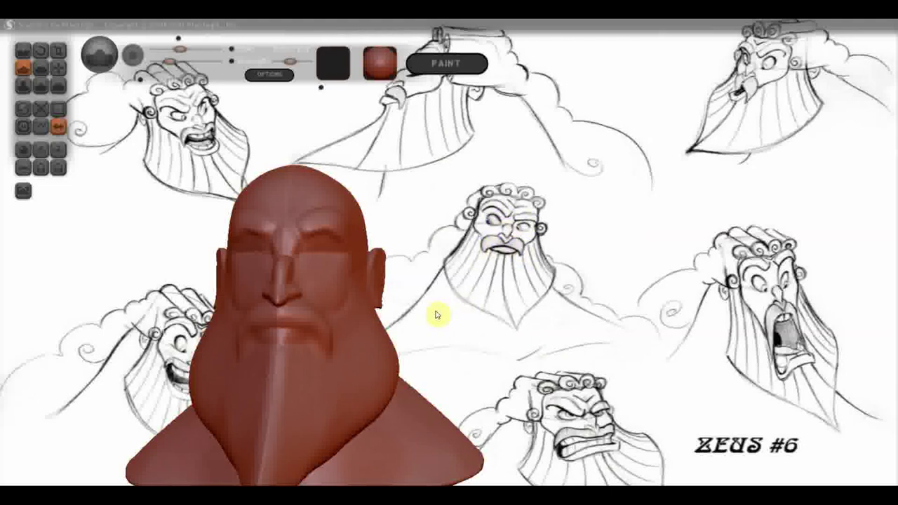
{"action": "left_click_drag", "start_coordinate": [445, 311], "coordinate": [568, 301]}
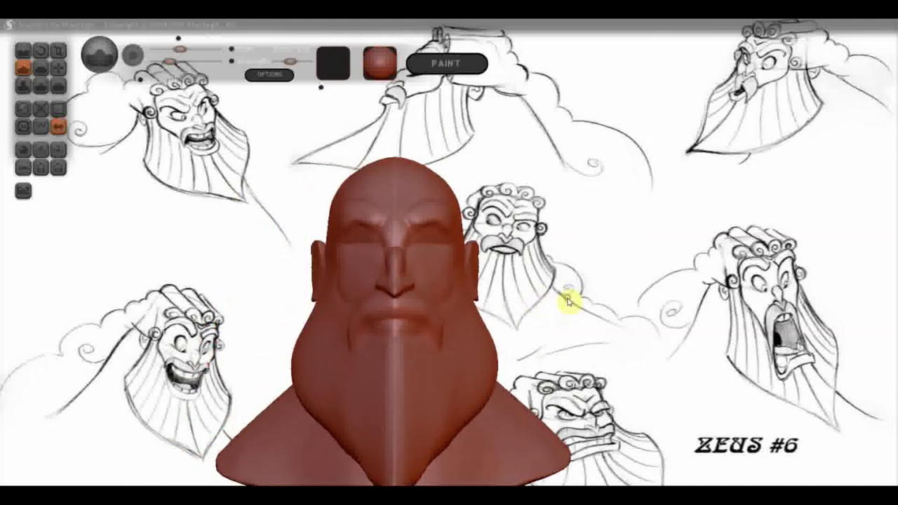
{"action": "left_click_drag", "start_coordinate": [569, 302], "coordinate": [485, 271]}
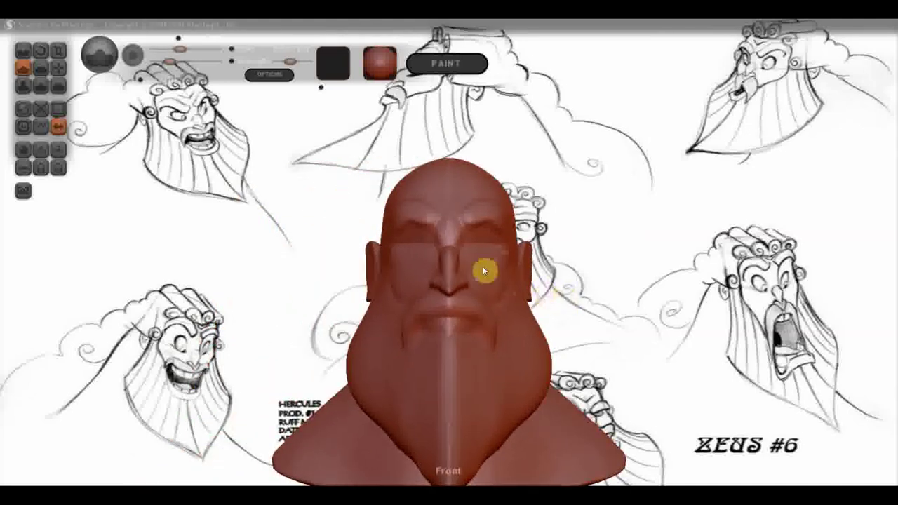
{"action": "scroll", "coordinate": [433, 247], "scroll_direction": "up", "scroll_amount": 3}
{"action": "scroll", "coordinate": [421, 245], "scroll_direction": "up", "scroll_amount": 2}
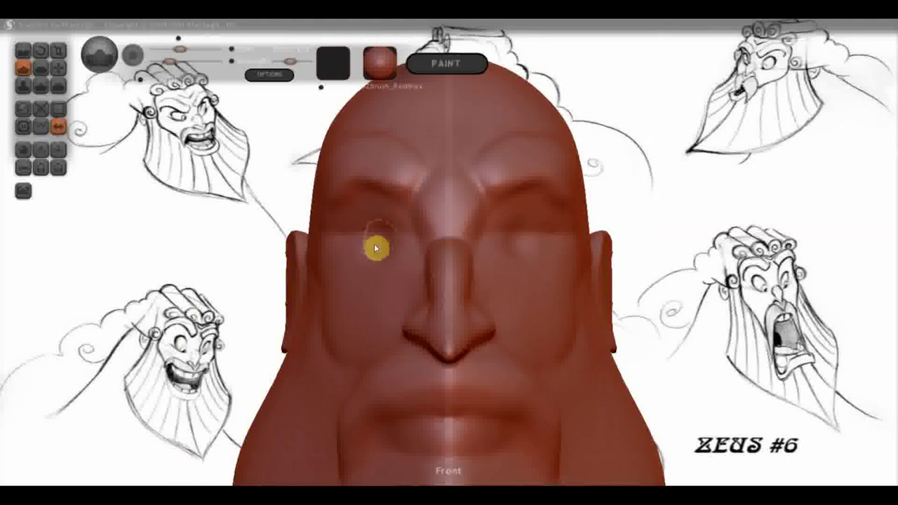
{"action": "mouse_move", "coordinate": [367, 230]}
{"action": "left_mouse_down"}
{"action": "mouse_move", "coordinate": [387, 248]}
{"action": "mouse_move", "coordinate": [377, 235]}
{"action": "left_mouse_up"}
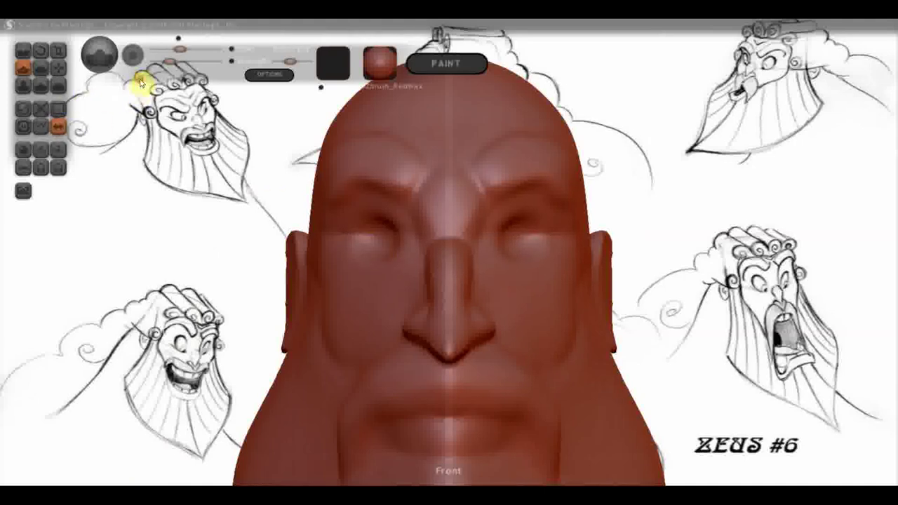
{"action": "scroll", "coordinate": [351, 233], "scroll_direction": "down", "scroll_amount": 2}
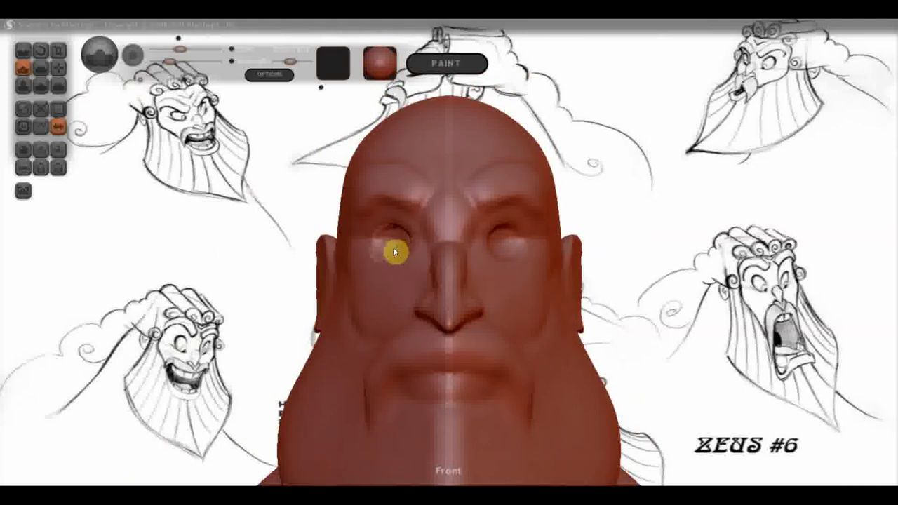
{"action": "mouse_move", "coordinate": [394, 254]}
{"action": "right_mouse_down"}
{"action": "mouse_move", "coordinate": [449, 260]}
{"action": "mouse_move", "coordinate": [426, 266]}
{"action": "right_mouse_up"}
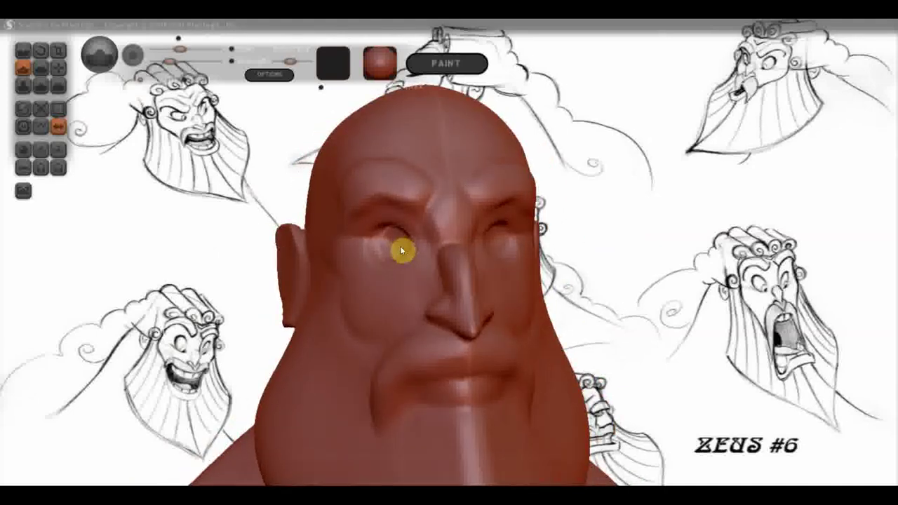
{"action": "mouse_move", "coordinate": [394, 245]}
{"action": "right_mouse_down"}
{"action": "mouse_move", "coordinate": [518, 248]}
{"action": "mouse_move", "coordinate": [507, 254]}
{"action": "right_mouse_up"}
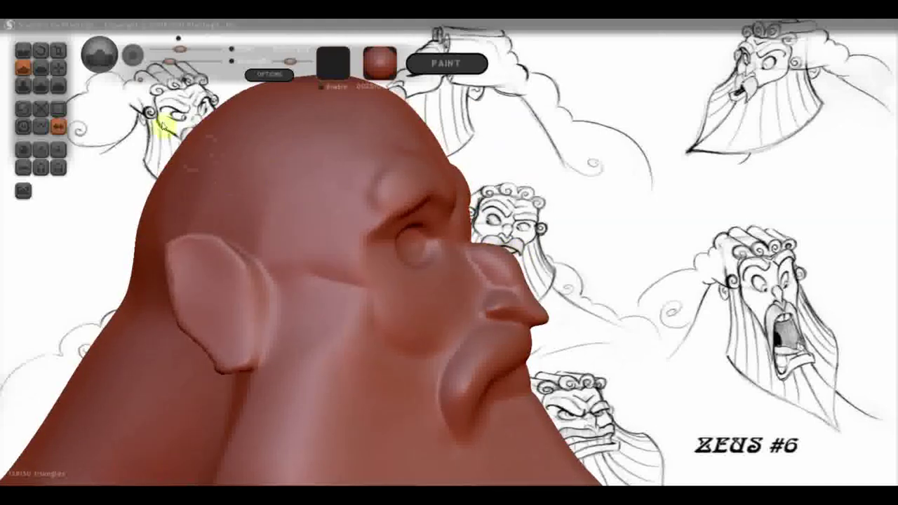
Carve and smooth creases running from the inner eye corner down the nose bridge.
{"action": "left_click", "coordinate": [59, 67]}
{"action": "right_click_drag", "start_coordinate": [367, 260], "coordinate": [369, 261]}
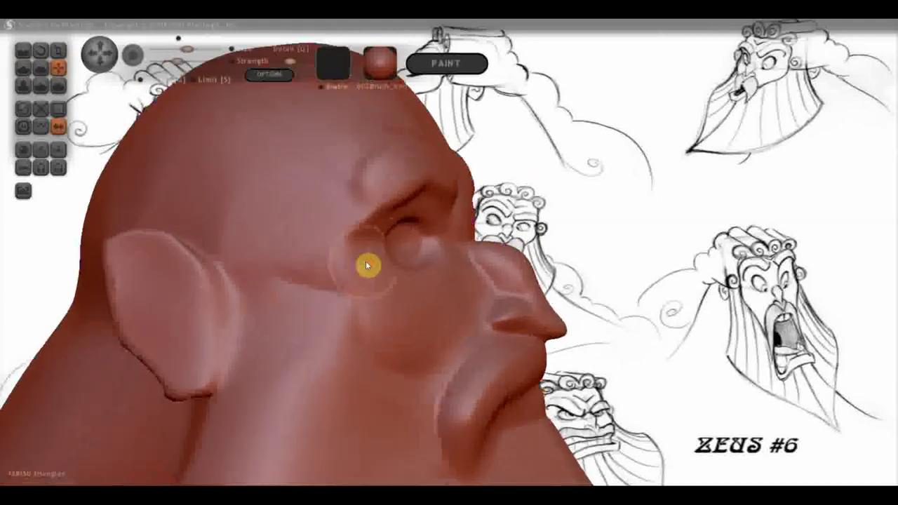
{"action": "left_click_drag", "start_coordinate": [450, 290], "coordinate": [473, 244]}
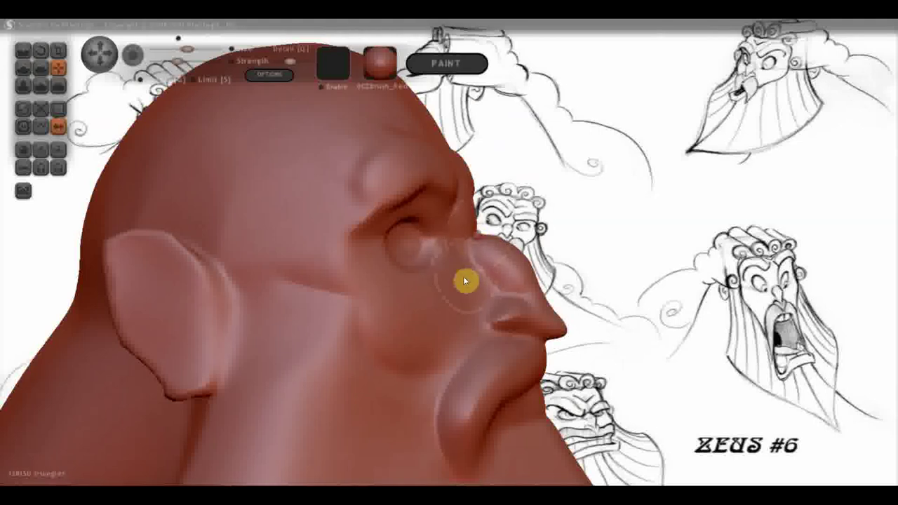
{"action": "left_click", "coordinate": [23, 51]}
{"action": "left_click_drag", "start_coordinate": [396, 250], "coordinate": [307, 283]}
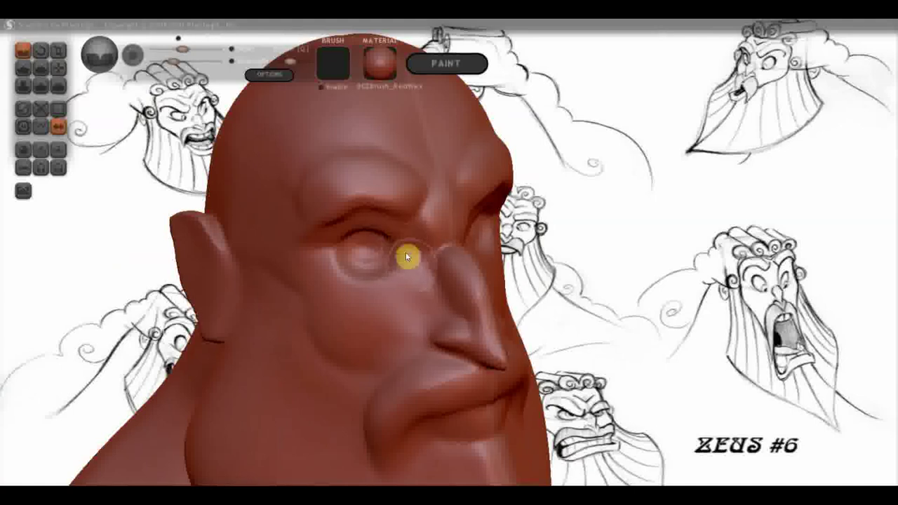
{"action": "left_click_drag", "start_coordinate": [412, 286], "coordinate": [406, 253]}
{"action": "left_click_drag", "start_coordinate": [430, 320], "coordinate": [415, 278], "text": "shift"}
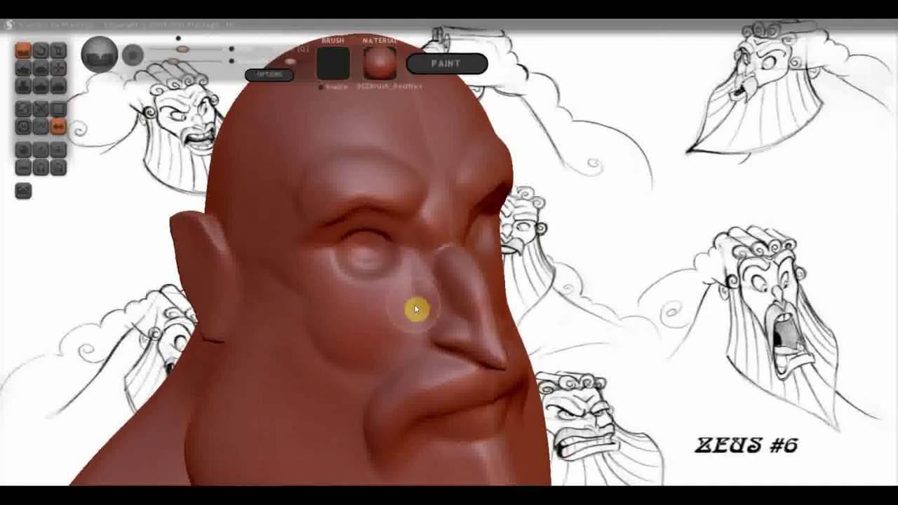
{"action": "left_click_drag", "start_coordinate": [405, 299], "coordinate": [405, 255]}
{"action": "left_click_drag", "start_coordinate": [432, 315], "coordinate": [440, 303]}
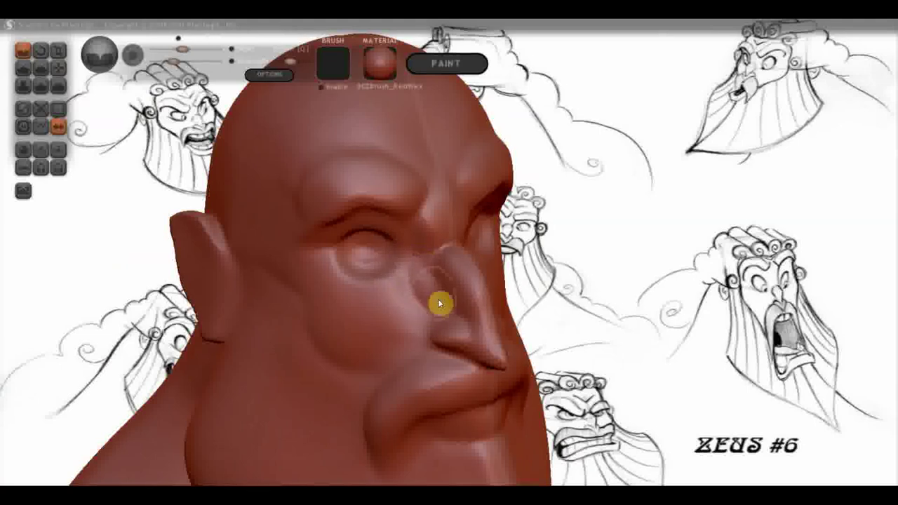
{"action": "mouse_move", "coordinate": [442, 301]}
{"action": "right_mouse_down"}
{"action": "mouse_move", "coordinate": [395, 296]}
{"action": "mouse_move", "coordinate": [435, 292]}
{"action": "right_mouse_up"}
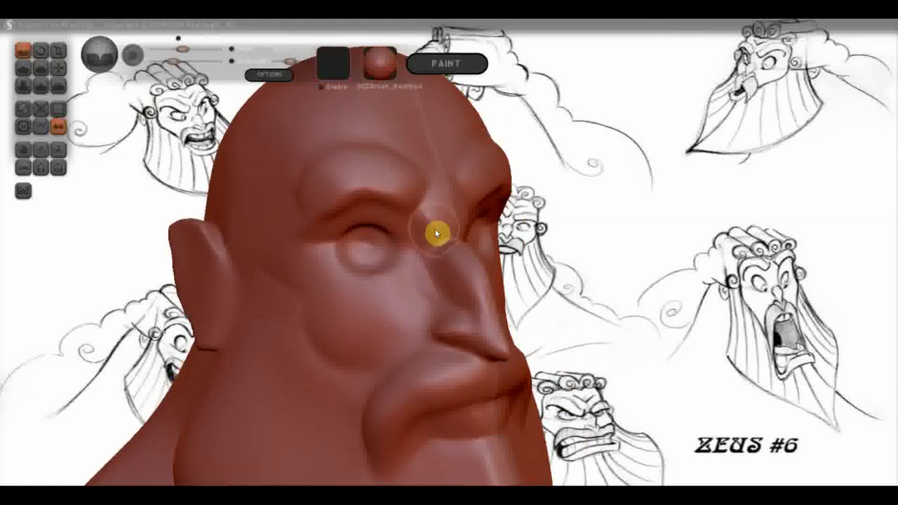
Crease between the inner brow and nose, then pull the brow between the eyes upward with Grab.
{"action": "left_click_drag", "start_coordinate": [433, 241], "coordinate": [484, 244]}
{"action": "left_click_drag", "start_coordinate": [463, 210], "coordinate": [454, 245]}
{"action": "left_click_drag", "start_coordinate": [499, 247], "coordinate": [453, 256]}
{"action": "left_click_drag", "start_coordinate": [426, 208], "coordinate": [435, 200]}
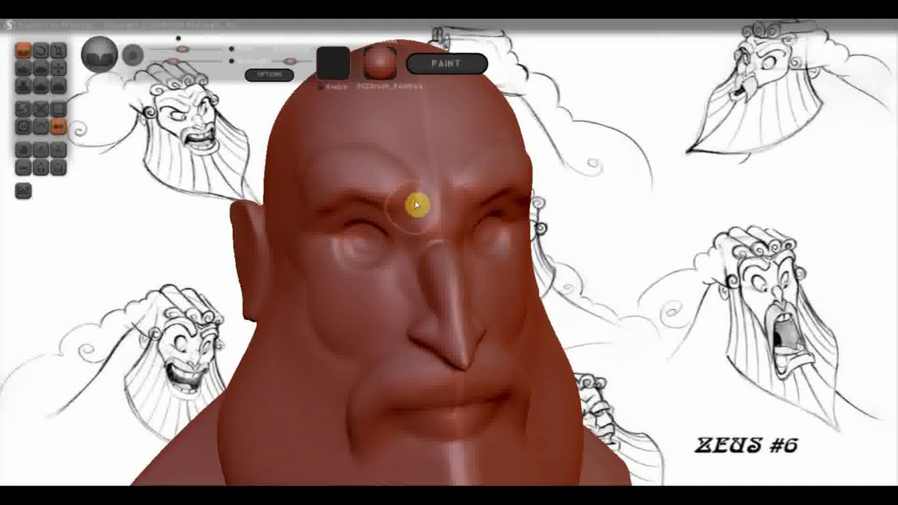
{"action": "key", "text": "g"}
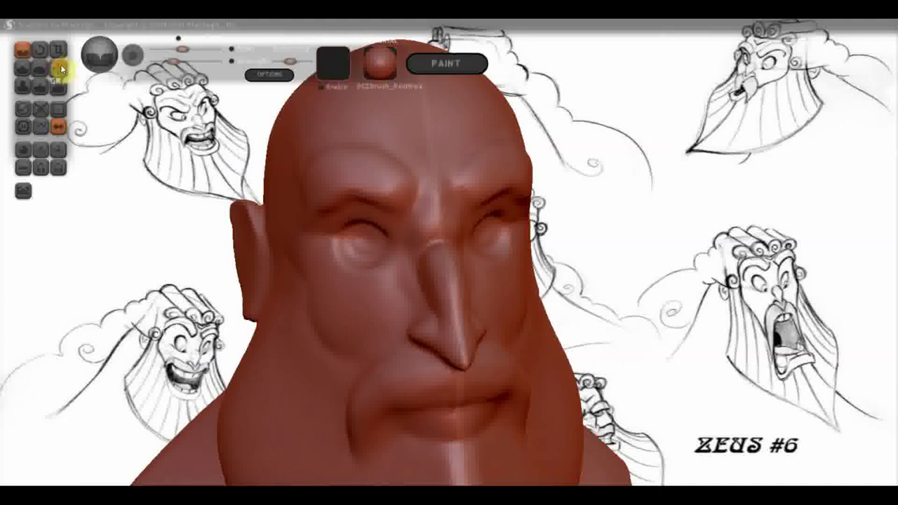
{"action": "left_click_drag", "start_coordinate": [414, 206], "coordinate": [378, 182]}
{"action": "mouse_move", "coordinate": [365, 154]}
{"action": "right_mouse_down", "text": "shift"}
{"action": "mouse_move", "coordinate": [580, 220]}
{"action": "mouse_move", "coordinate": [431, 271]}
{"action": "mouse_move", "coordinate": [571, 267]}
{"action": "right_mouse_up", "text": "shift"}
Deepen the eye socket and brow from a side view.
{"action": "right_click_drag", "start_coordinate": [435, 267], "coordinate": [390, 276]}
{"action": "mouse_move", "coordinate": [415, 272]}
{"action": "left_mouse_down"}
{"action": "mouse_move", "coordinate": [409, 262]}
{"action": "mouse_move", "coordinate": [427, 215]}
{"action": "mouse_move", "coordinate": [415, 239]}
{"action": "left_mouse_up"}
{"action": "mouse_move", "coordinate": [414, 238]}
{"action": "right_mouse_down"}
{"action": "mouse_move", "coordinate": [370, 269]}
{"action": "mouse_move", "coordinate": [281, 277]}
{"action": "mouse_move", "coordinate": [245, 265]}
{"action": "right_mouse_up"}
{"action": "scroll", "coordinate": [345, 281], "scroll_direction": "down", "scroll_amount": 2}
{"action": "scroll", "coordinate": [491, 274], "scroll_direction": "down", "scroll_amount": 2}
{"action": "right_click_drag", "start_coordinate": [491, 274], "coordinate": [546, 279]}
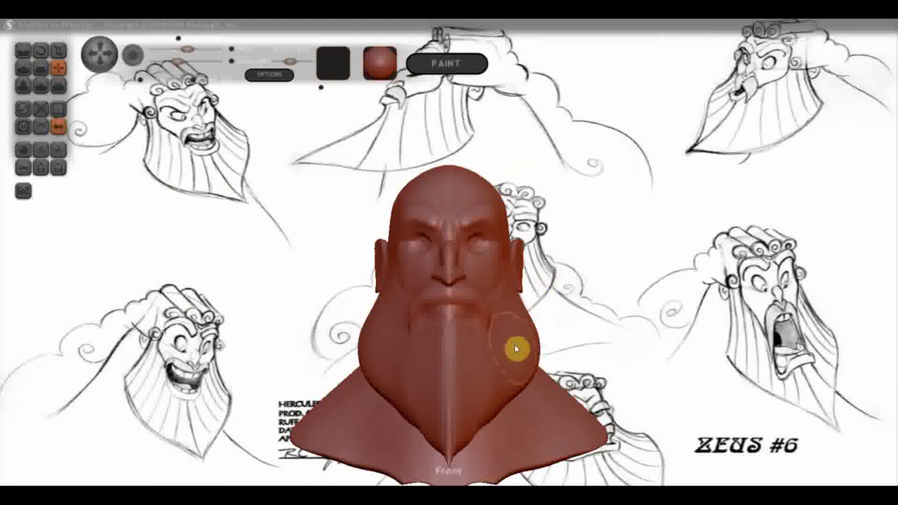
Carve a groove on the neck just below the ear.
{"action": "mouse_move", "coordinate": [521, 351]}
{"action": "right_mouse_down"}
{"action": "mouse_move", "coordinate": [524, 393]}
{"action": "mouse_move", "coordinate": [441, 348]}
{"action": "right_mouse_up"}
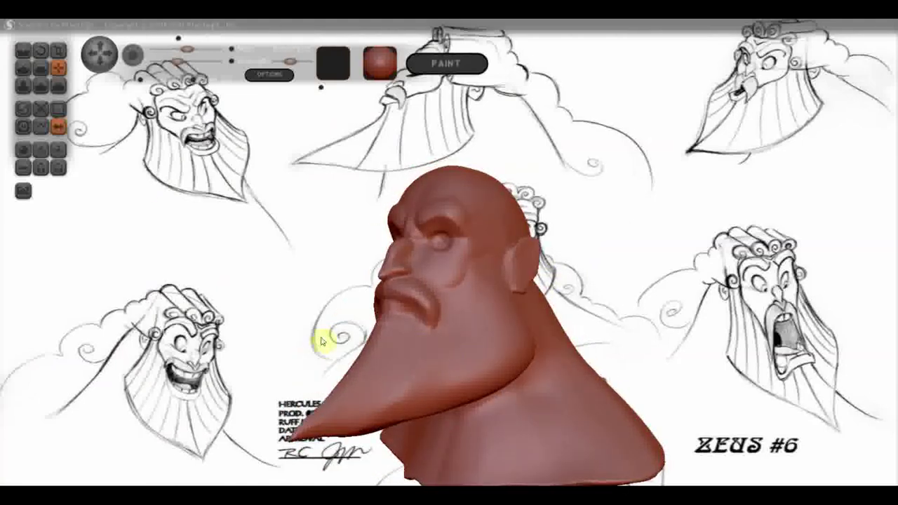
{"action": "left_click", "coordinate": [40, 68]}
{"action": "right_click_drag", "start_coordinate": [256, 245], "coordinate": [370, 367]}
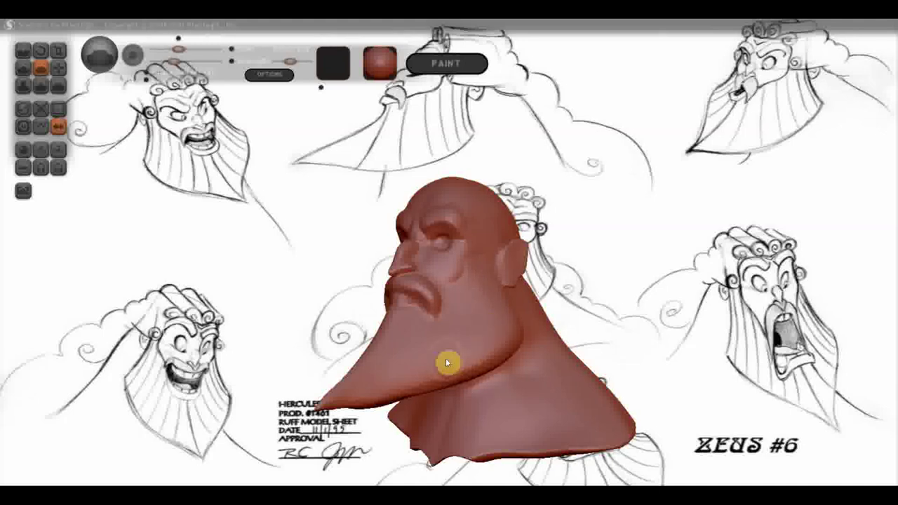
{"action": "right_click_drag", "start_coordinate": [498, 325], "coordinate": [404, 324]}
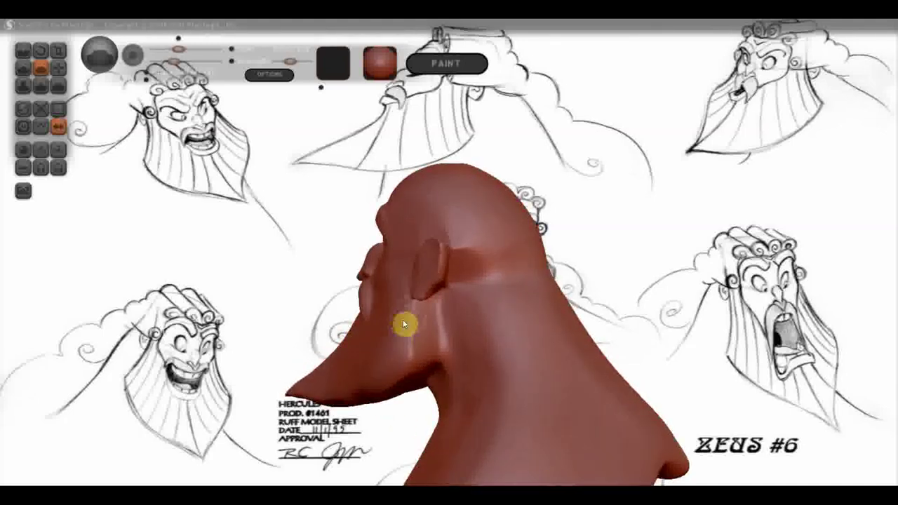
{"action": "mouse_move", "coordinate": [418, 317]}
{"action": "left_mouse_down"}
{"action": "mouse_move", "coordinate": [421, 344]}
{"action": "mouse_move", "coordinate": [436, 347]}
{"action": "left_mouse_up"}
Deepen the crease along the jawline from the left profile.
{"action": "mouse_move", "coordinate": [437, 325]}
{"action": "right_mouse_down"}
{"action": "mouse_move", "coordinate": [512, 361]}
{"action": "mouse_move", "coordinate": [538, 297]}
{"action": "mouse_move", "coordinate": [505, 293]}
{"action": "mouse_move", "coordinate": [489, 275]}
{"action": "right_mouse_up"}
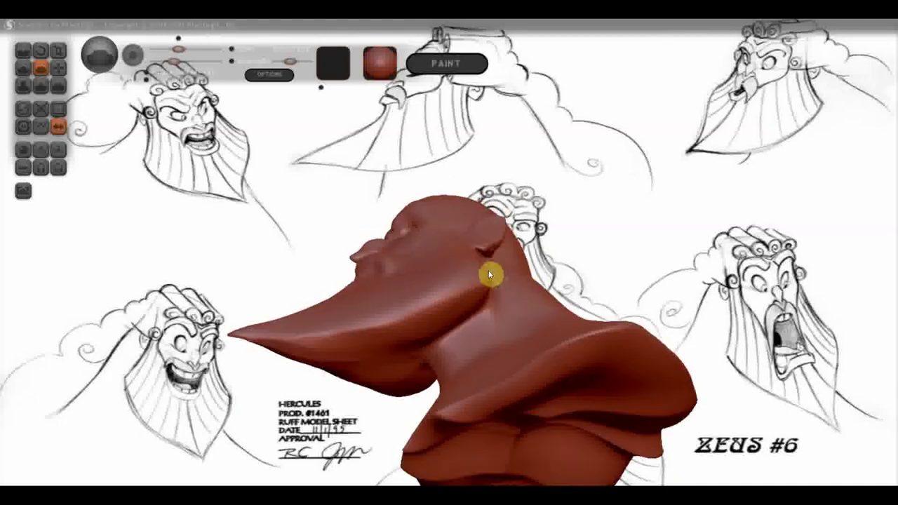
{"action": "left_click_drag", "start_coordinate": [401, 329], "coordinate": [471, 310]}
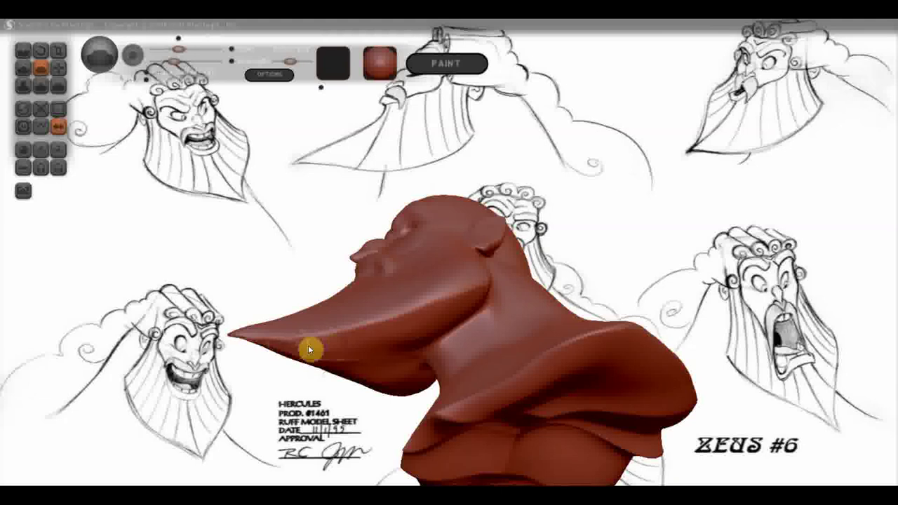
{"action": "right_click_drag", "start_coordinate": [287, 353], "coordinate": [291, 412]}
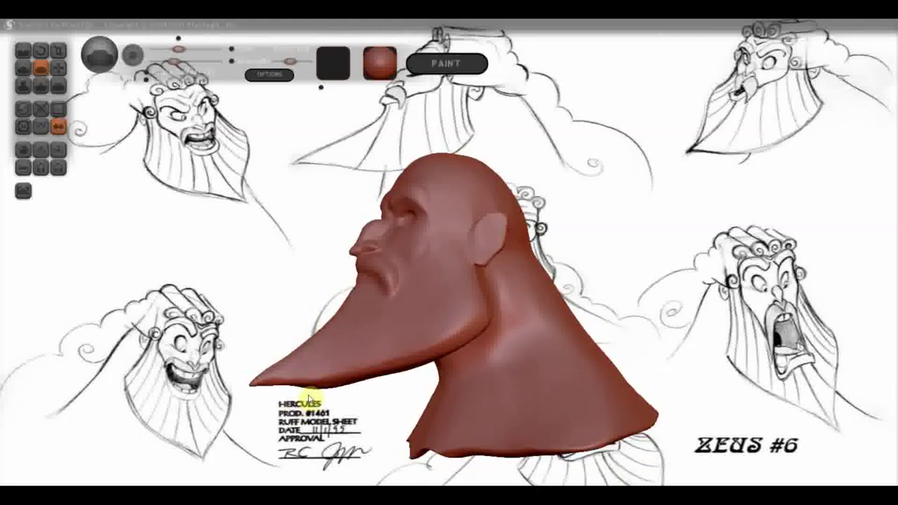
{"action": "left_click", "coordinate": [23, 67]}
{"action": "mouse_move", "coordinate": [258, 272]}
{"action": "right_mouse_down"}
{"action": "mouse_move", "coordinate": [305, 353]}
{"action": "mouse_move", "coordinate": [327, 353]}
{"action": "right_mouse_up"}
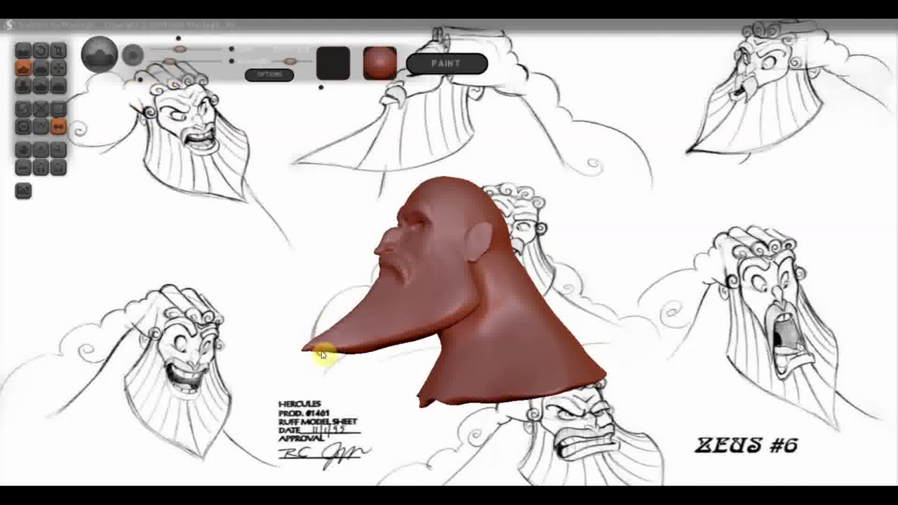
{"action": "mouse_move", "coordinate": [330, 360]}
{"action": "left_mouse_down"}
{"action": "mouse_move", "coordinate": [437, 417]}
{"action": "mouse_move", "coordinate": [541, 411]}
{"action": "mouse_move", "coordinate": [539, 377]}
{"action": "left_mouse_up"}
Add a crease along the jaw below the cheek.
{"action": "scroll", "coordinate": [505, 361], "scroll_direction": "up", "scroll_amount": 1}
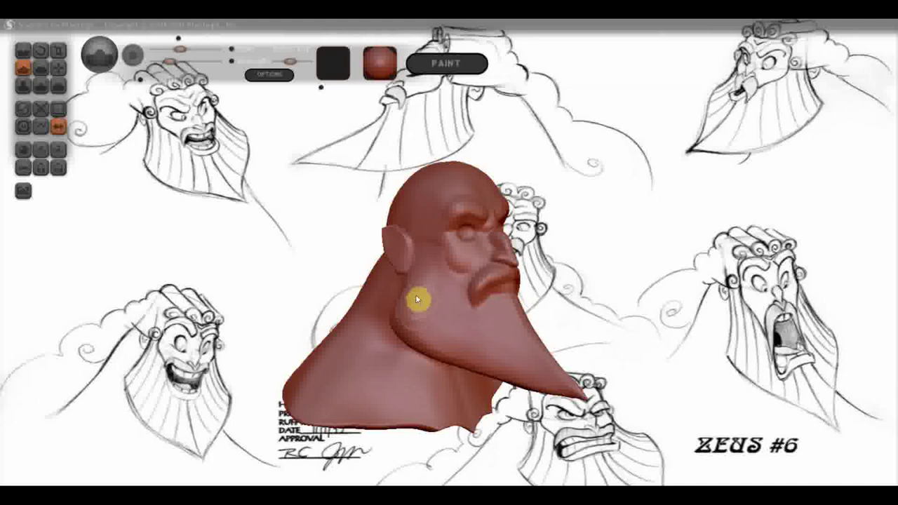
{"action": "mouse_move", "coordinate": [415, 298]}
{"action": "left_mouse_down"}
{"action": "mouse_move", "coordinate": [413, 337]}
{"action": "mouse_move", "coordinate": [571, 382]}
{"action": "left_mouse_up"}
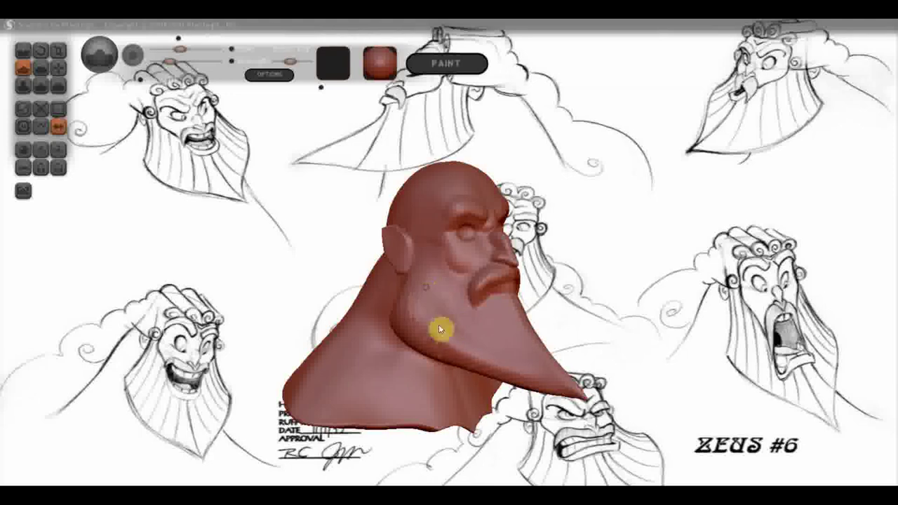
{"action": "right_click_drag", "start_coordinate": [477, 355], "coordinate": [553, 353]}
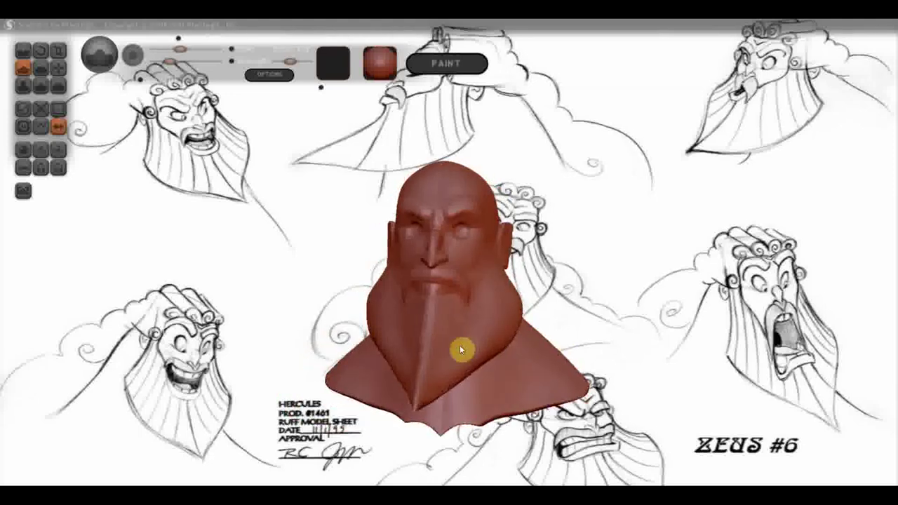
{"action": "right_click_drag", "start_coordinate": [460, 345], "coordinate": [415, 311]}
Deepen the jawline crease and the lower edge of the beard with the Crease brush.
{"action": "left_click", "coordinate": [43, 68]}
{"action": "left_click_drag", "start_coordinate": [443, 325], "coordinate": [440, 305]}
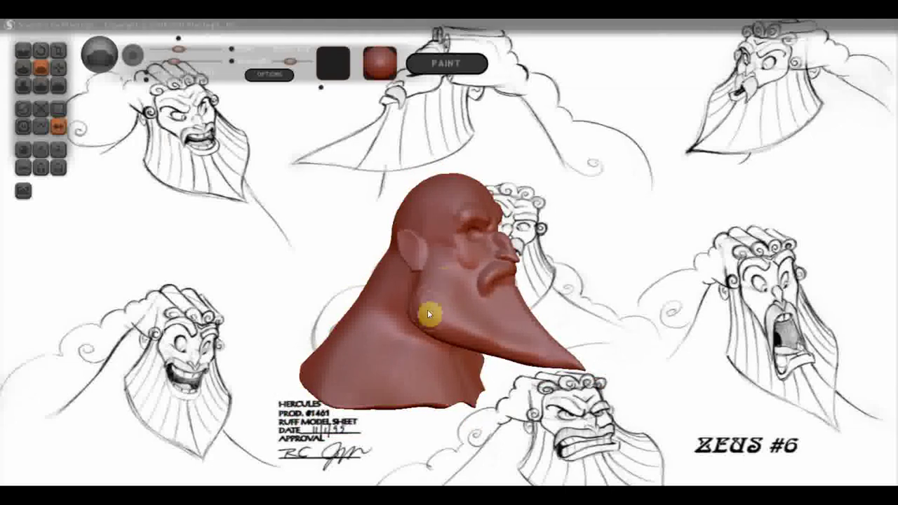
{"action": "left_click_drag", "start_coordinate": [427, 307], "coordinate": [466, 307]}
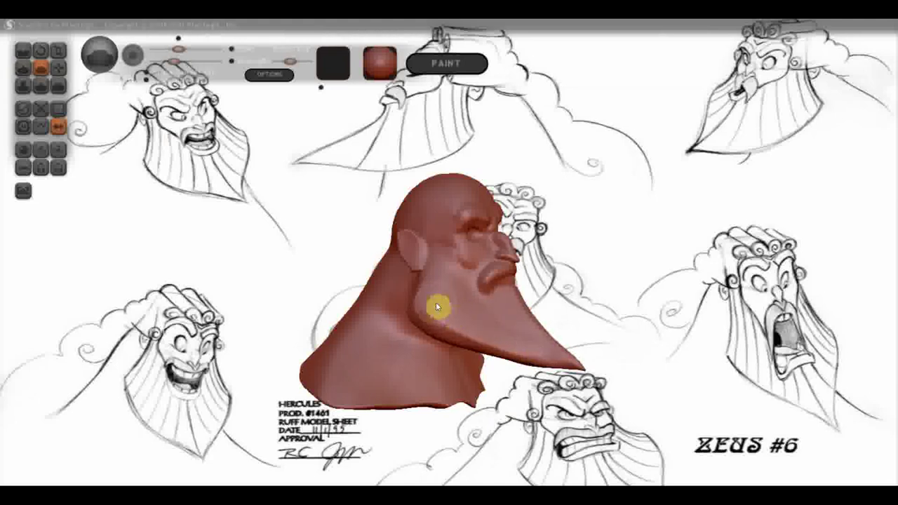
{"action": "left_click_drag", "start_coordinate": [449, 282], "coordinate": [526, 358]}
{"action": "mouse_move", "coordinate": [487, 331]}
{"action": "right_mouse_down"}
{"action": "mouse_move", "coordinate": [535, 361]}
{"action": "mouse_move", "coordinate": [545, 297]}
{"action": "mouse_move", "coordinate": [628, 351]}
{"action": "right_mouse_up"}
{"action": "scroll", "coordinate": [546, 296], "scroll_direction": "up", "scroll_amount": 3}
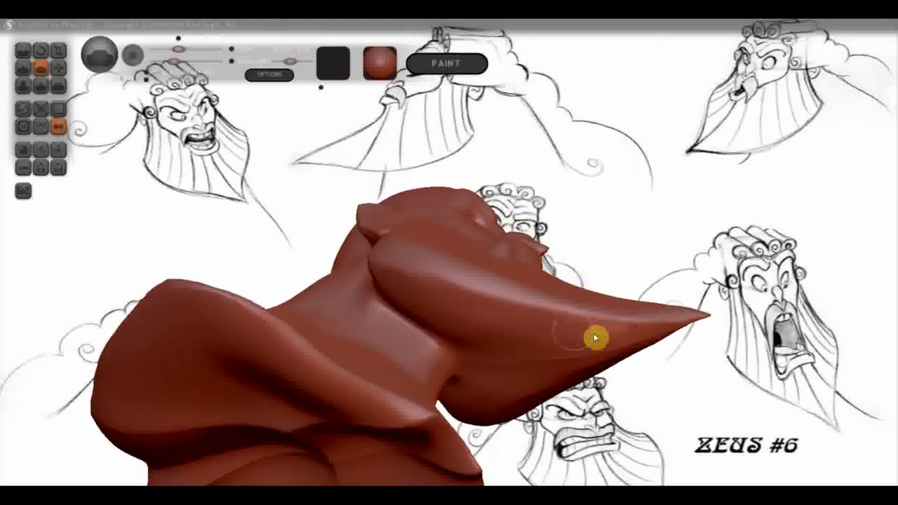
Reshape the jaw bulge beneath the ear into the beard, checking from front and side views.
{"action": "right_click_drag", "start_coordinate": [549, 329], "coordinate": [582, 344]}
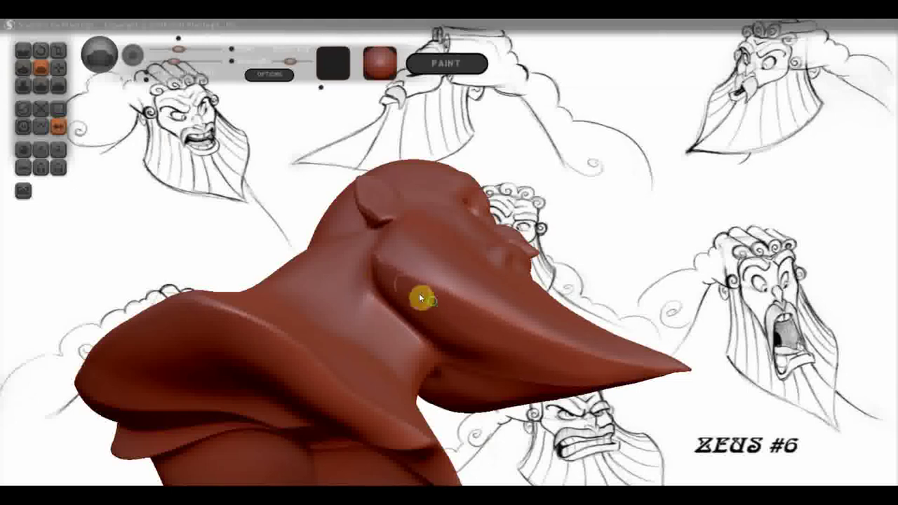
{"action": "right_click_drag", "start_coordinate": [421, 297], "coordinate": [534, 360]}
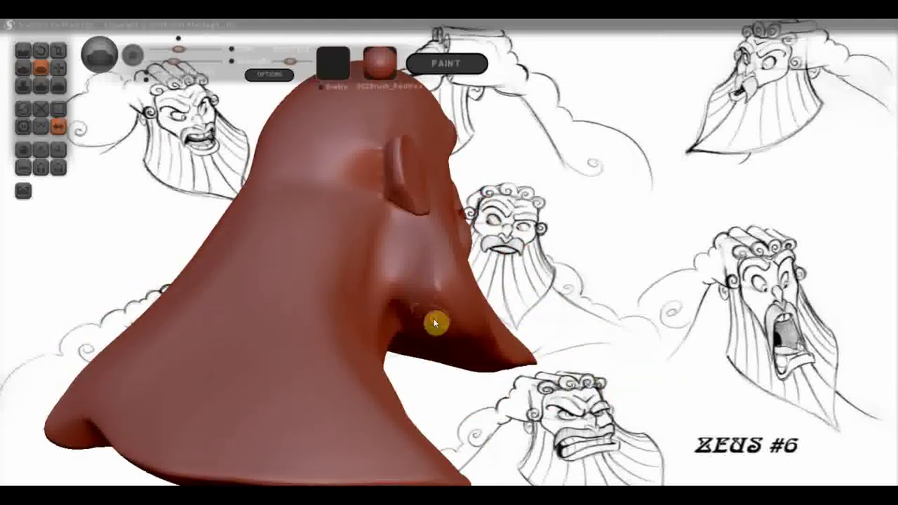
{"action": "right_click_drag", "start_coordinate": [433, 322], "coordinate": [421, 321]}
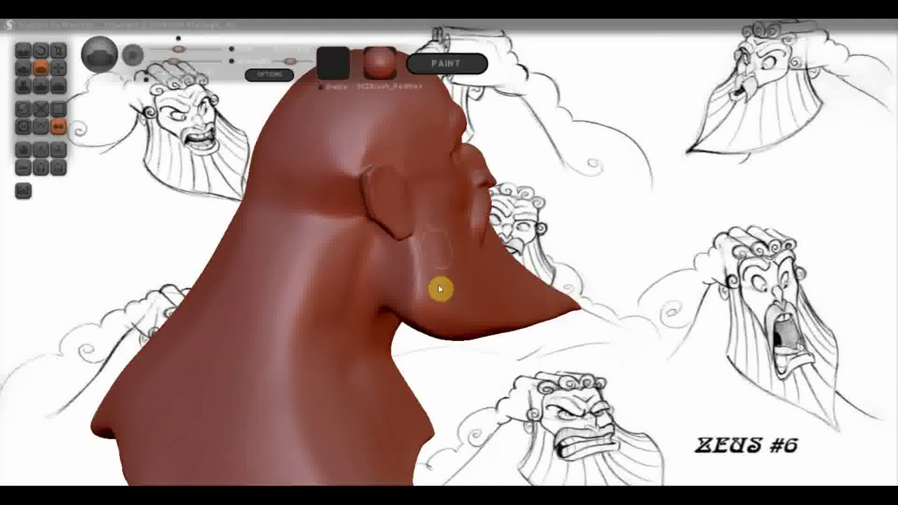
{"action": "right_click_drag", "start_coordinate": [438, 242], "coordinate": [394, 269]}
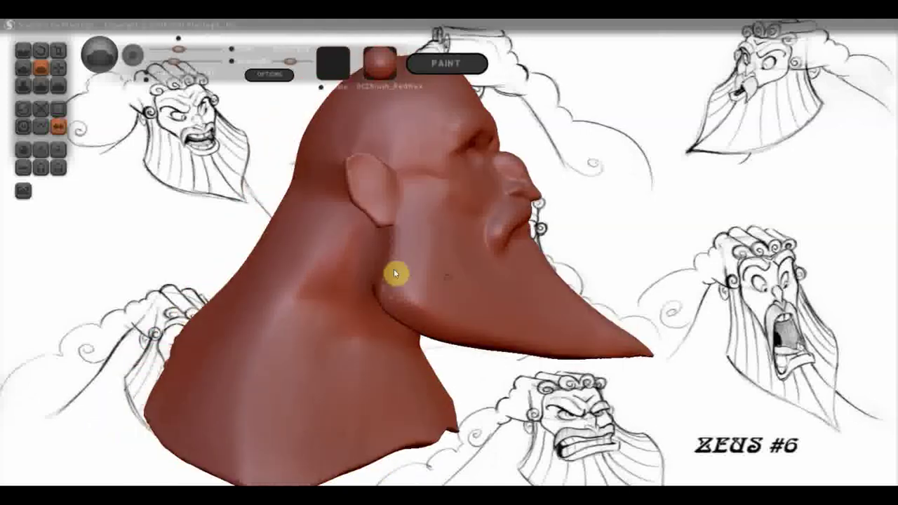
{"action": "left_click_drag", "start_coordinate": [389, 292], "coordinate": [427, 304]}
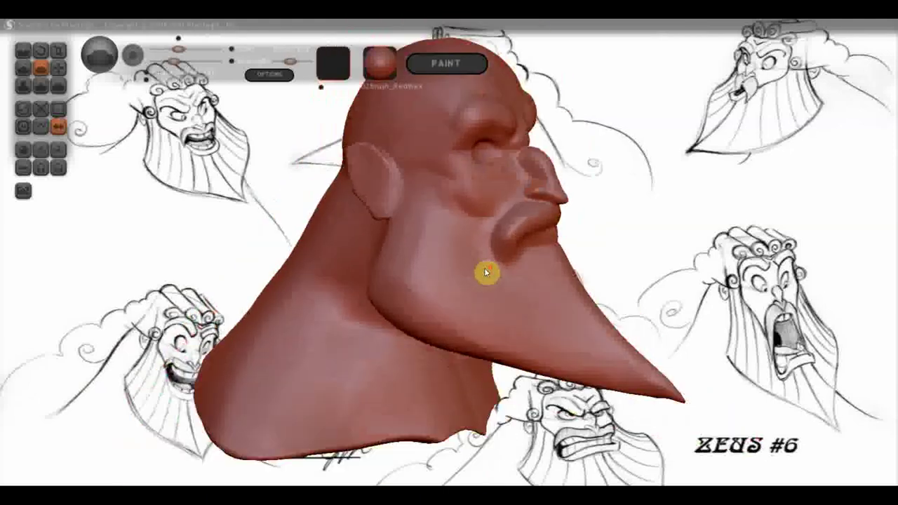
{"action": "mouse_move", "coordinate": [496, 316]}
{"action": "right_mouse_down"}
{"action": "mouse_move", "coordinate": [395, 262]}
{"action": "mouse_move", "coordinate": [417, 339]}
{"action": "mouse_move", "coordinate": [423, 294]}
{"action": "right_mouse_up"}
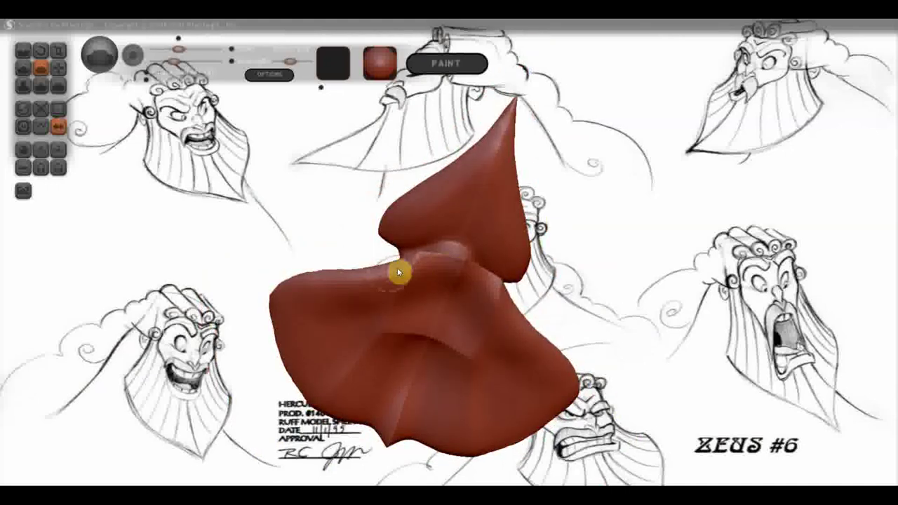
{"action": "right_click_drag", "start_coordinate": [397, 271], "coordinate": [401, 345]}
{"action": "mouse_move", "coordinate": [445, 328]}
{"action": "right_mouse_down"}
{"action": "mouse_move", "coordinate": [445, 371]}
{"action": "mouse_move", "coordinate": [412, 328]}
{"action": "right_mouse_up"}
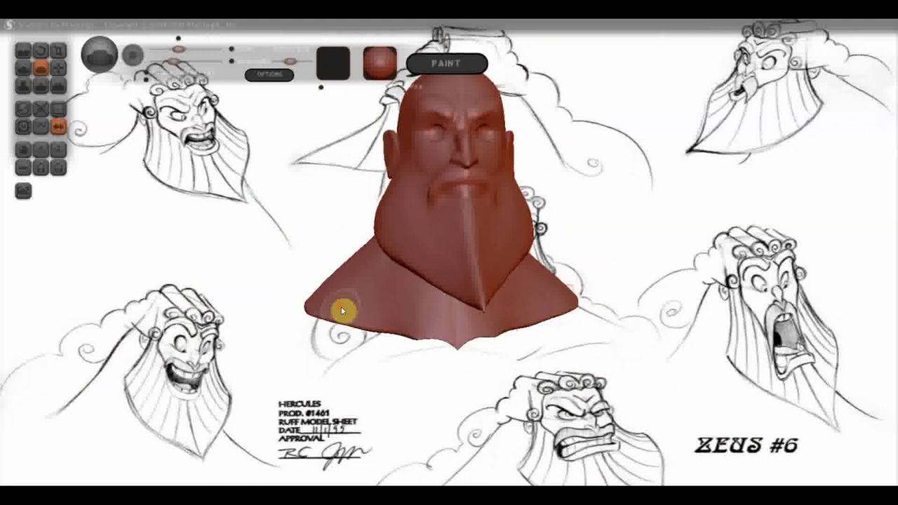
{"action": "right_click_drag", "start_coordinate": [341, 307], "coordinate": [466, 316]}
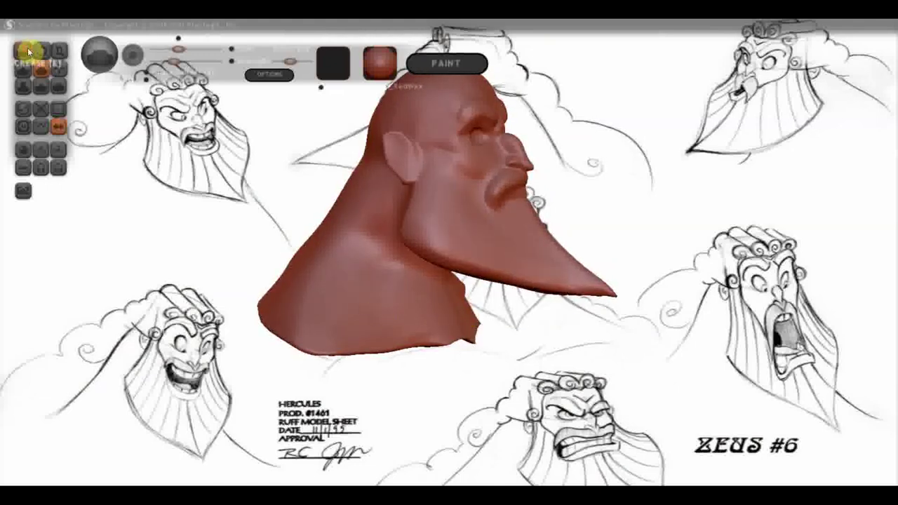
Carve a crease with a raised ridge across the chest below the beard using the Crease brush.
{"action": "left_click", "coordinate": [29, 51]}
{"action": "right_click_drag", "start_coordinate": [288, 281], "coordinate": [321, 284]}
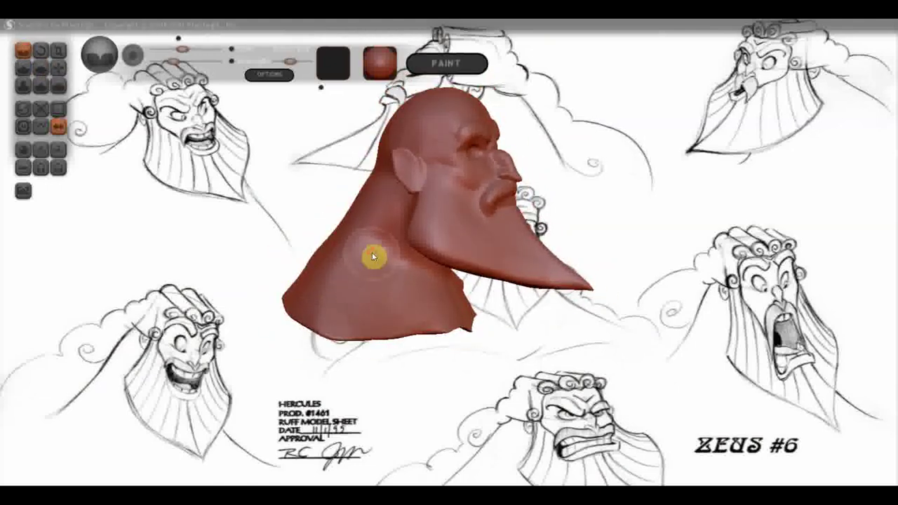
{"action": "mouse_move", "coordinate": [376, 262]}
{"action": "right_mouse_down"}
{"action": "mouse_move", "coordinate": [391, 325]}
{"action": "mouse_move", "coordinate": [424, 320]}
{"action": "right_mouse_up"}
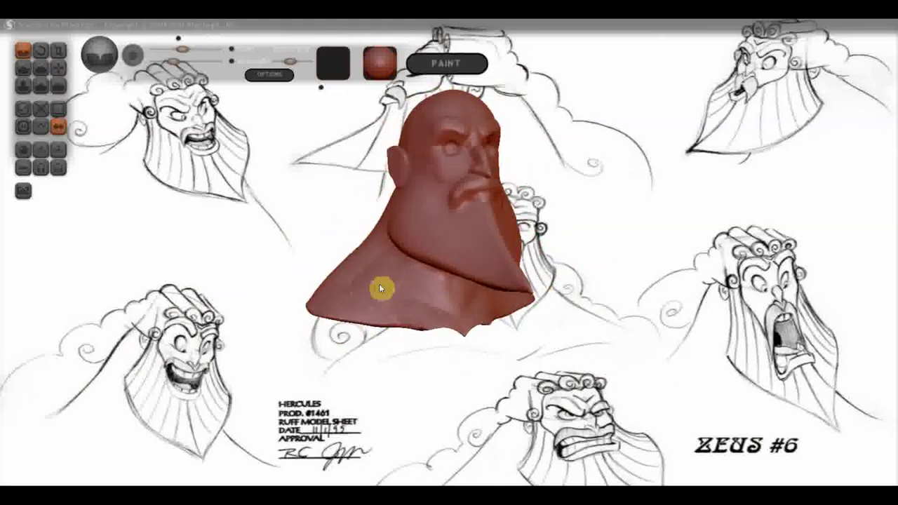
{"action": "left_click_drag", "start_coordinate": [385, 306], "coordinate": [413, 304]}
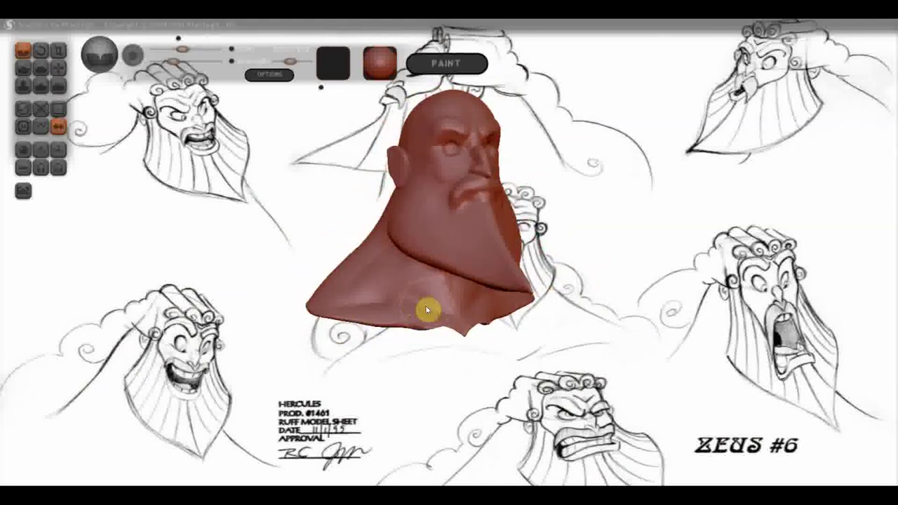
{"action": "mouse_move", "coordinate": [382, 300]}
{"action": "right_mouse_down"}
{"action": "mouse_move", "coordinate": [442, 311]}
{"action": "mouse_move", "coordinate": [475, 299]}
{"action": "right_mouse_up"}
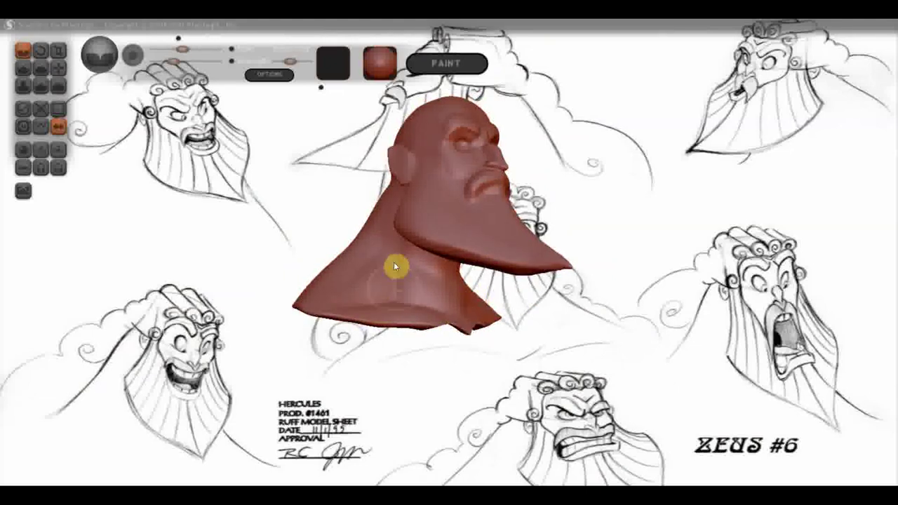
{"action": "right_click_drag", "start_coordinate": [401, 295], "coordinate": [411, 316]}
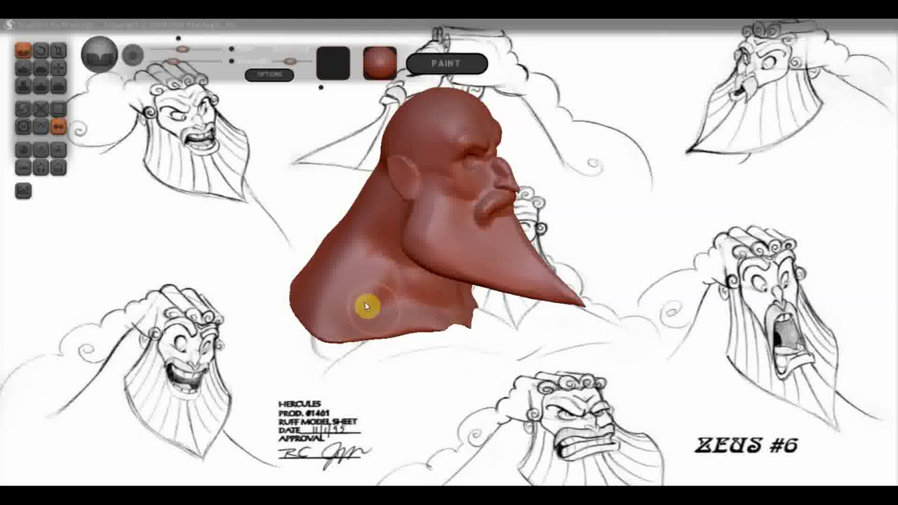
{"action": "mouse_move", "coordinate": [372, 274]}
{"action": "right_mouse_down"}
{"action": "mouse_move", "coordinate": [367, 299]}
{"action": "mouse_move", "coordinate": [437, 316]}
{"action": "mouse_move", "coordinate": [454, 352]}
{"action": "mouse_move", "coordinate": [489, 321]}
{"action": "mouse_move", "coordinate": [391, 317]}
{"action": "mouse_move", "coordinate": [341, 333]}
{"action": "mouse_move", "coordinate": [401, 311]}
{"action": "right_mouse_up"}
{"action": "scroll", "coordinate": [495, 348], "scroll_direction": "up", "scroll_amount": 3}
Zoom in on the ear and build a fuller earlobe and inner hollow with Draw.
{"action": "scroll", "coordinate": [495, 349], "scroll_direction": "up", "scroll_amount": 2}
{"action": "scroll", "coordinate": [481, 360], "scroll_direction": "up", "scroll_amount": 2}
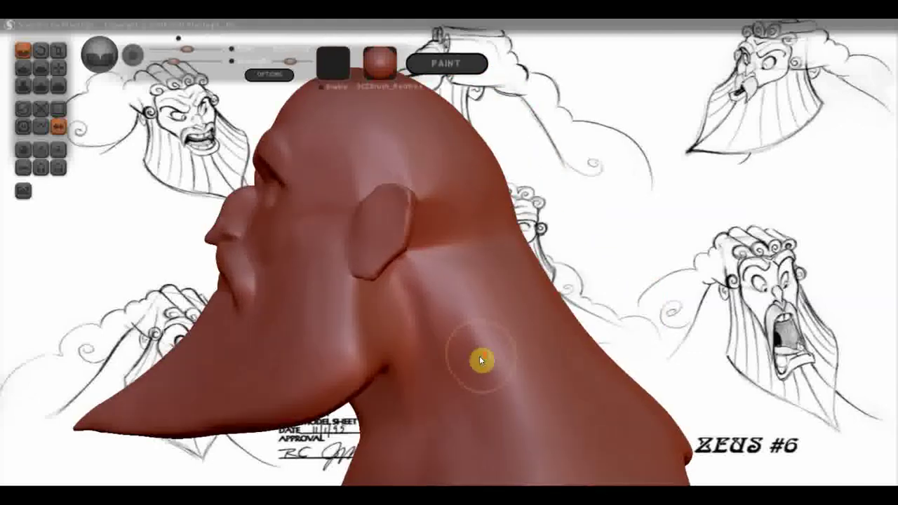
{"action": "scroll", "coordinate": [482, 361], "scroll_direction": "up", "scroll_amount": 2}
{"action": "scroll", "coordinate": [541, 357], "scroll_direction": "up", "scroll_amount": 2}
{"action": "right_click_drag", "start_coordinate": [491, 315], "coordinate": [459, 321]}
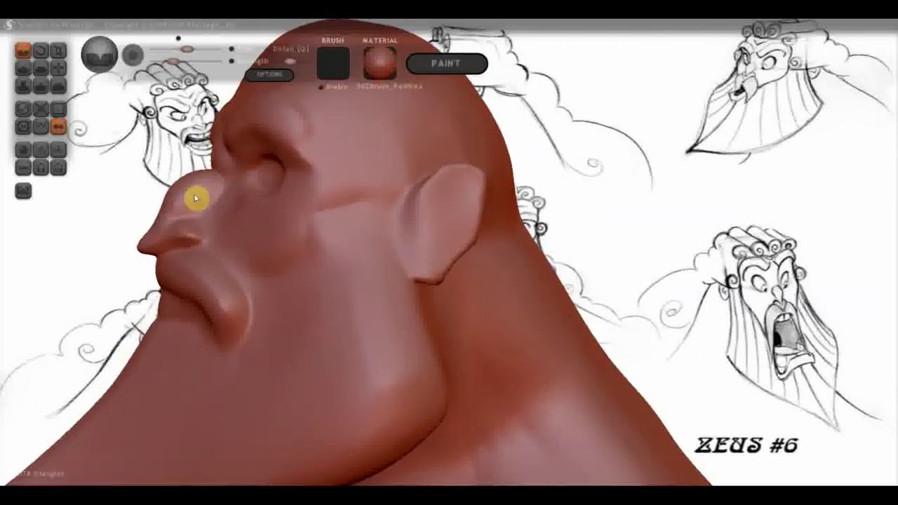
{"action": "left_click", "coordinate": [23, 68]}
{"action": "mouse_move", "coordinate": [243, 211]}
{"action": "right_mouse_down"}
{"action": "mouse_move", "coordinate": [441, 234]}
{"action": "mouse_move", "coordinate": [450, 225]}
{"action": "right_mouse_up"}
{"action": "mouse_move", "coordinate": [454, 209]}
{"action": "left_mouse_down"}
{"action": "mouse_move", "coordinate": [431, 231]}
{"action": "mouse_move", "coordinate": [434, 261]}
{"action": "left_mouse_up"}
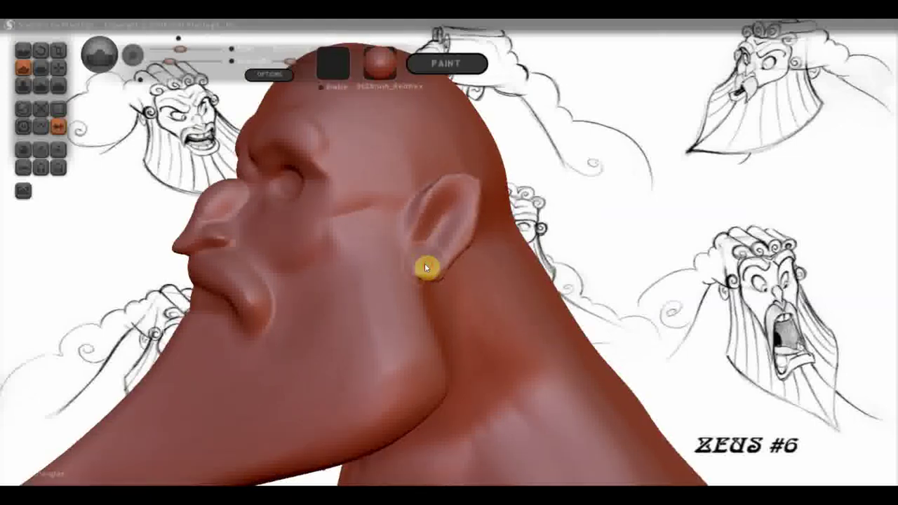
{"action": "left_click_drag", "start_coordinate": [425, 264], "coordinate": [435, 263]}
{"action": "scroll", "coordinate": [457, 204], "scroll_direction": "up", "scroll_amount": 3}
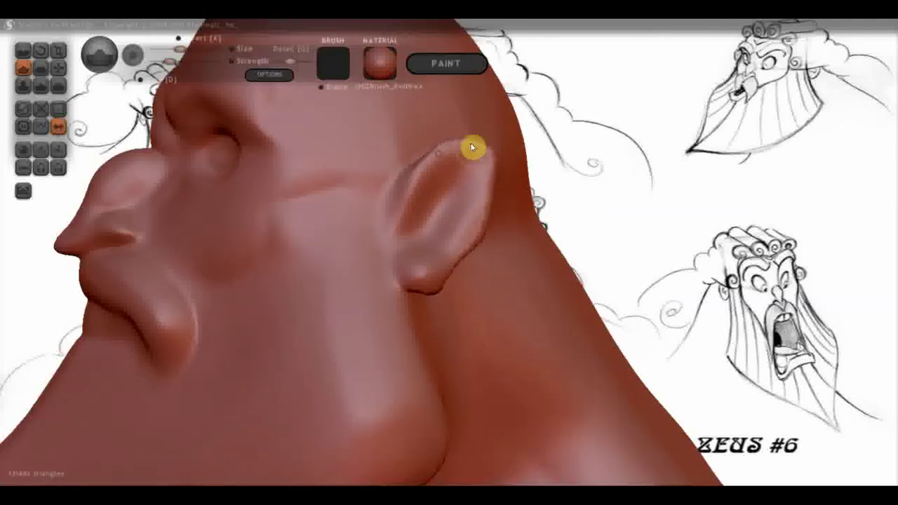
Sculpt the ear's top rim, inner fold and hollowed bowl, then smooth the lobe.
{"action": "left_click_drag", "start_coordinate": [486, 181], "coordinate": [450, 157]}
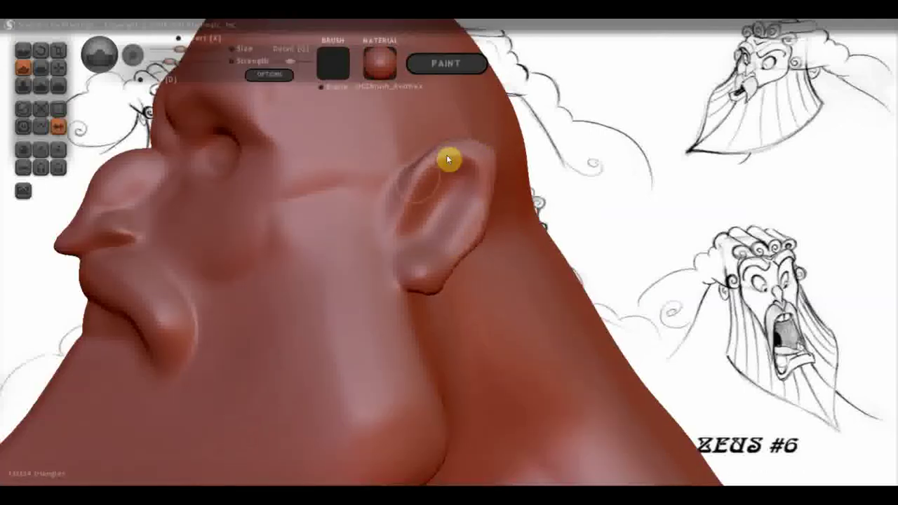
{"action": "mouse_move", "coordinate": [383, 227]}
{"action": "left_mouse_down"}
{"action": "mouse_move", "coordinate": [445, 215]}
{"action": "mouse_move", "coordinate": [467, 249]}
{"action": "mouse_move", "coordinate": [470, 232]}
{"action": "left_mouse_up"}
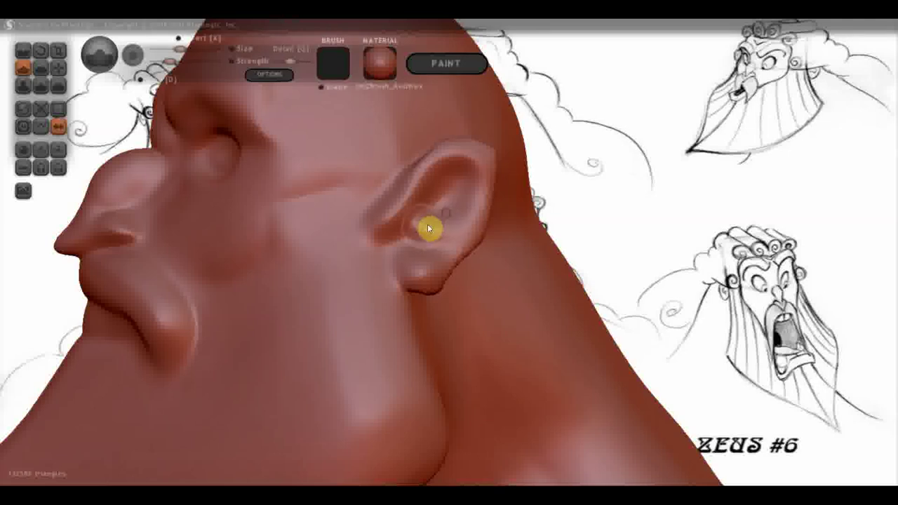
{"action": "left_click_drag", "start_coordinate": [442, 217], "coordinate": [438, 224]}
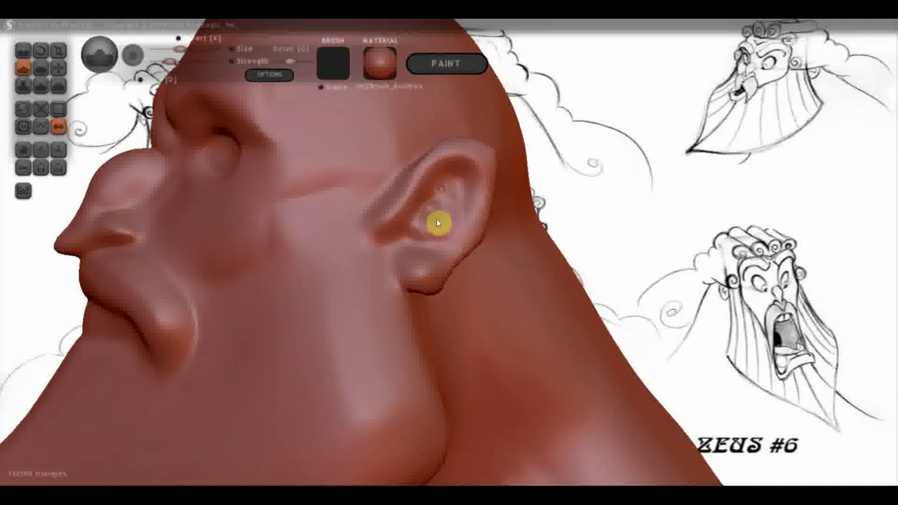
{"action": "left_click_drag", "start_coordinate": [444, 186], "coordinate": [447, 192]}
{"action": "left_click_drag", "start_coordinate": [427, 226], "coordinate": [396, 220]}
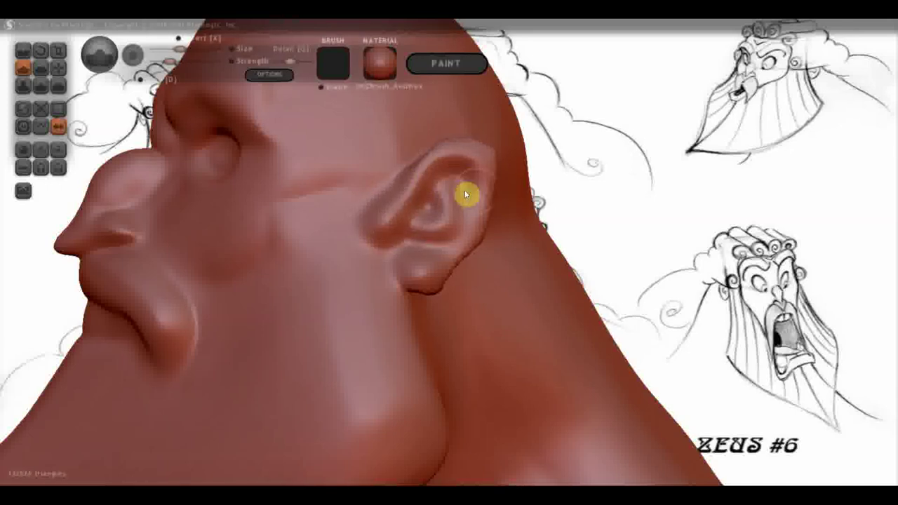
{"action": "mouse_move", "coordinate": [460, 253]}
{"action": "left_mouse_down"}
{"action": "mouse_move", "coordinate": [427, 291]}
{"action": "mouse_move", "coordinate": [398, 289]}
{"action": "left_mouse_up"}
Crease the upper and lower inner ear surfaces.
{"action": "key", "text": "c"}
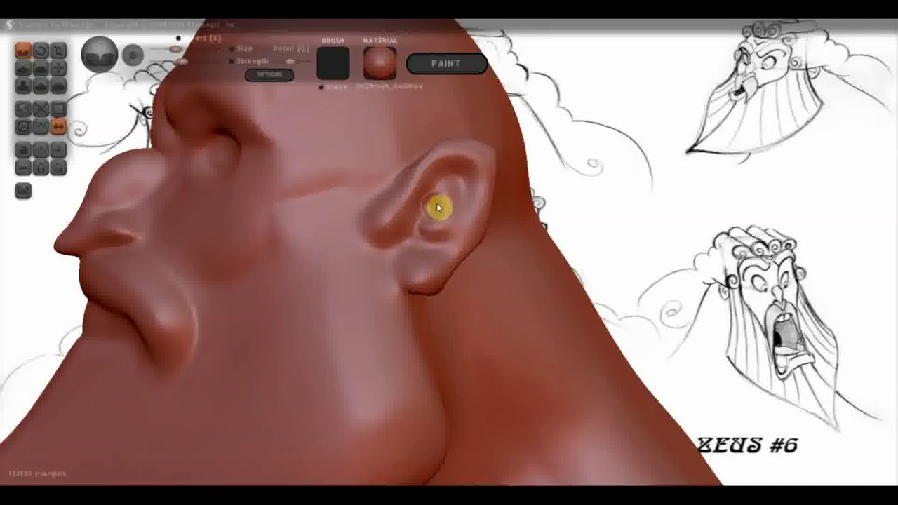
{"action": "left_click_drag", "start_coordinate": [461, 176], "coordinate": [468, 204]}
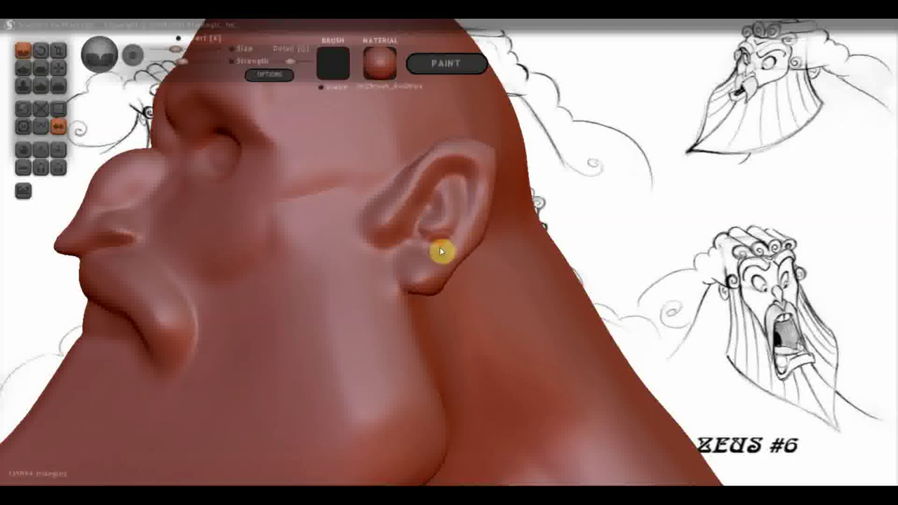
{"action": "left_click_drag", "start_coordinate": [435, 253], "coordinate": [395, 262]}
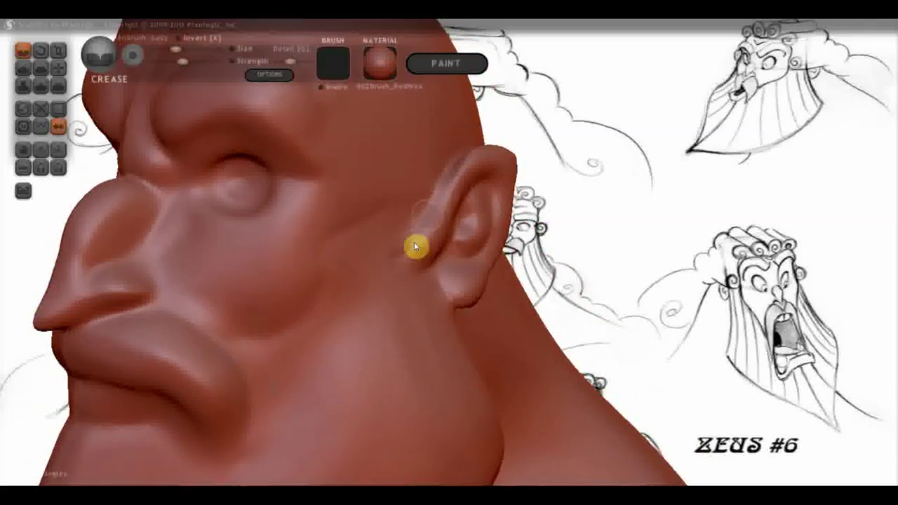
{"action": "right_click_drag", "start_coordinate": [425, 260], "coordinate": [327, 255]}
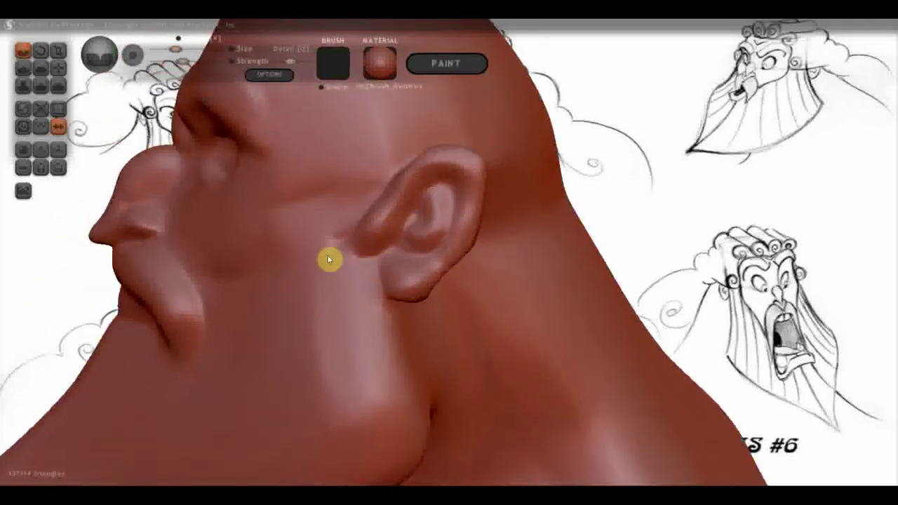
Pull the ear's antihelix upward with Grab and zoom out to the whole head.
{"action": "left_click", "coordinate": [60, 68]}
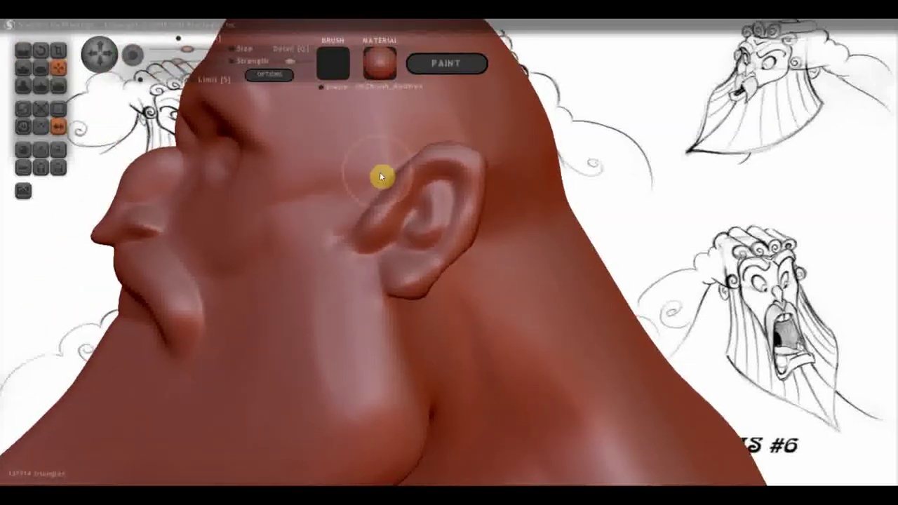
{"action": "scroll", "coordinate": [403, 179], "scroll_direction": "up", "scroll_amount": 3}
{"action": "left_click_drag", "start_coordinate": [411, 167], "coordinate": [394, 123]}
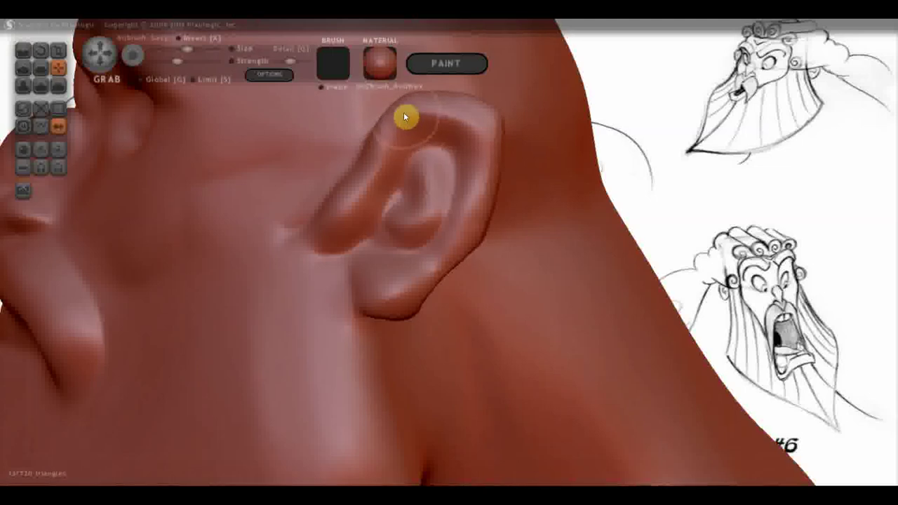
{"action": "left_click_drag", "start_coordinate": [376, 159], "coordinate": [355, 194]}
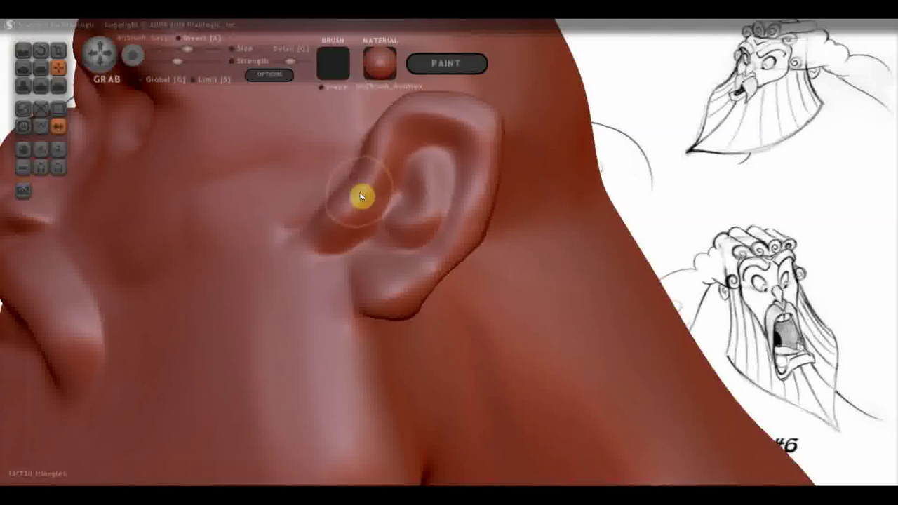
{"action": "right_click_drag", "start_coordinate": [356, 187], "coordinate": [449, 245]}
{"action": "scroll", "coordinate": [446, 245], "scroll_direction": "down", "scroll_amount": 3}
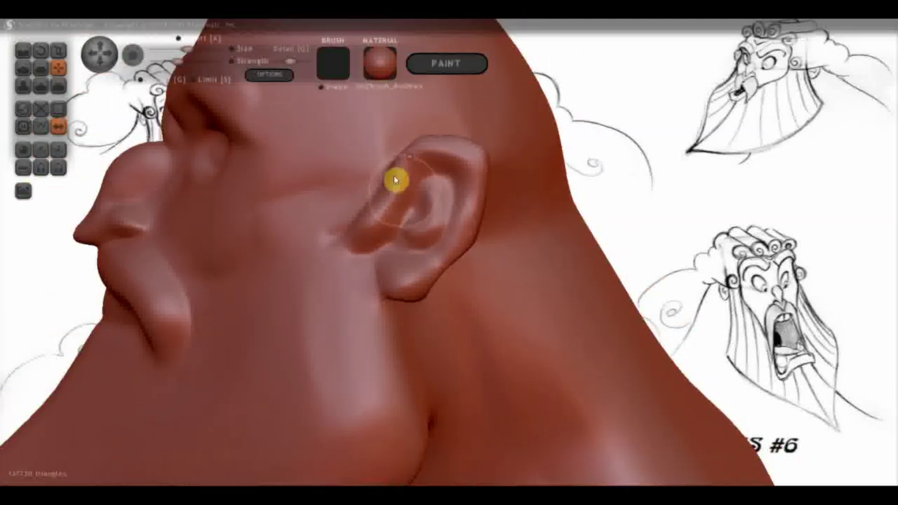
{"action": "right_click_drag", "start_coordinate": [457, 212], "coordinate": [522, 235]}
{"action": "scroll", "coordinate": [521, 236], "scroll_direction": "down", "scroll_amount": 3}
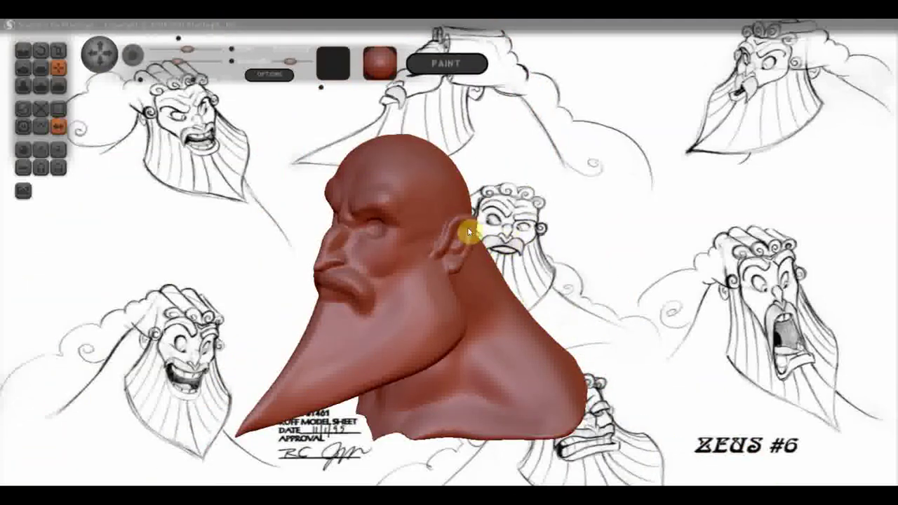
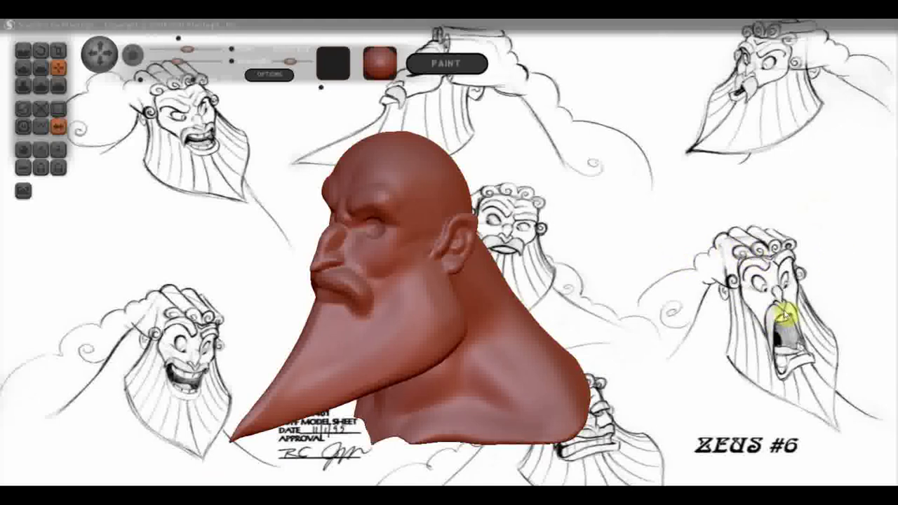
Rotate the bearded head and snap it to an exact front view against the reference sheet.
{"action": "mouse_move", "coordinate": [570, 317]}
{"action": "left_mouse_down"}
{"action": "mouse_move", "coordinate": [538, 311]}
{"action": "mouse_move", "coordinate": [681, 291]}
{"action": "mouse_move", "coordinate": [668, 297]}
{"action": "left_mouse_up"}
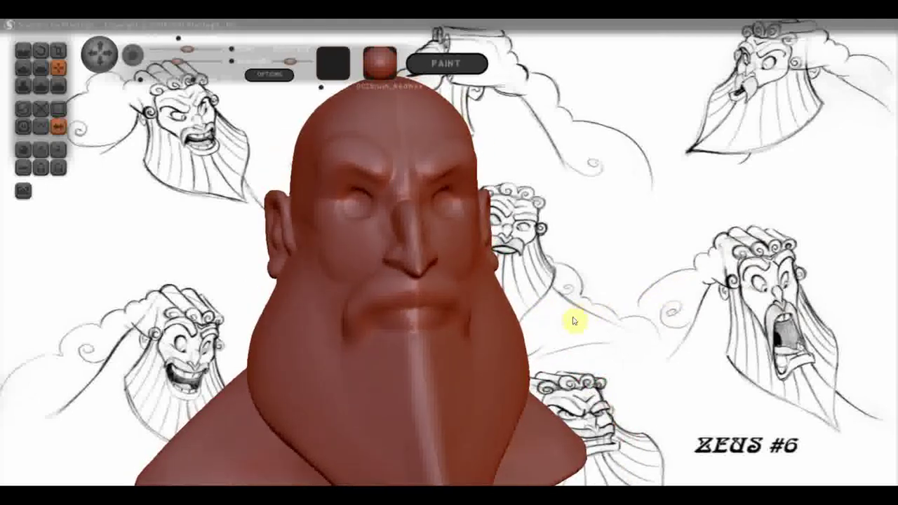
{"action": "mouse_move", "coordinate": [557, 321]}
{"action": "left_mouse_down"}
{"action": "mouse_move", "coordinate": [592, 321]}
{"action": "mouse_move", "coordinate": [570, 322]}
{"action": "left_mouse_up"}
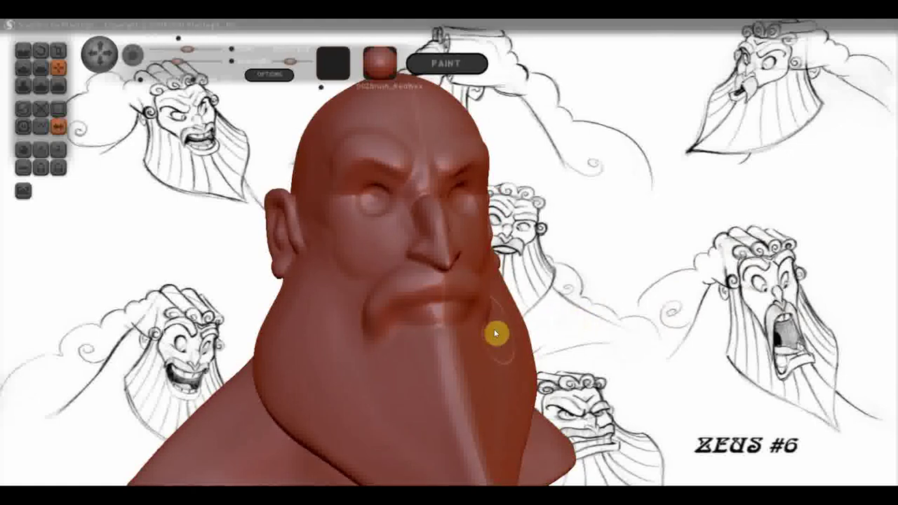
{"action": "right_click_drag", "start_coordinate": [487, 332], "coordinate": [465, 335]}
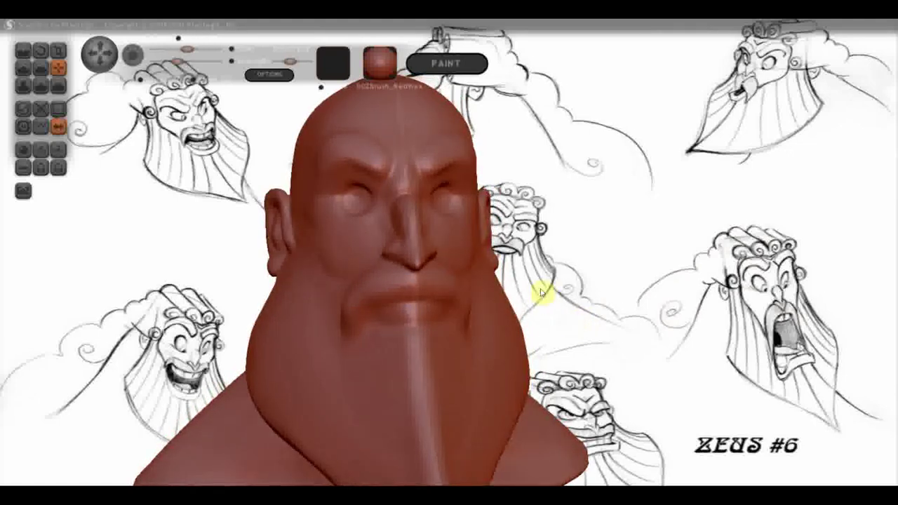
{"action": "right_click_drag", "start_coordinate": [553, 282], "coordinate": [553, 280], "text": "shift"}
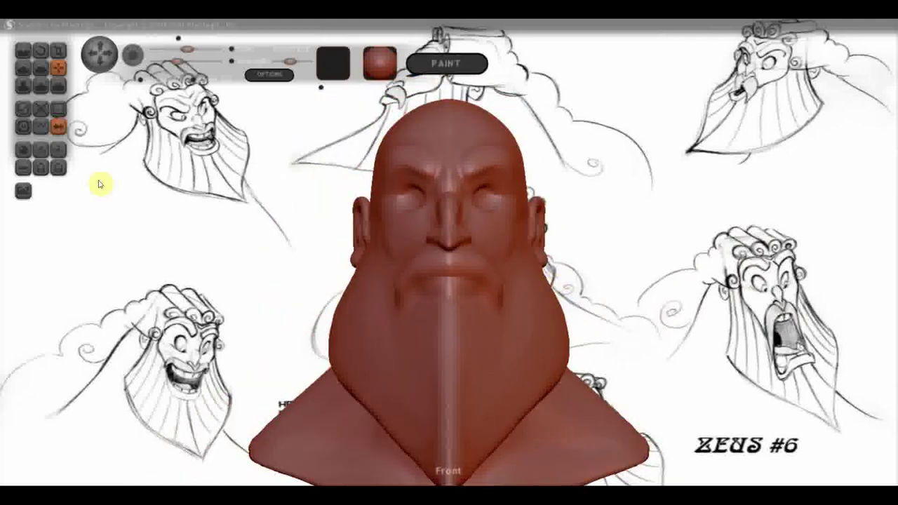
{"action": "left_click", "coordinate": [23, 66]}
Zoom in on the mouth and sculpt small teeth inside it.
{"action": "scroll", "coordinate": [368, 262], "scroll_direction": "up", "scroll_amount": 2}
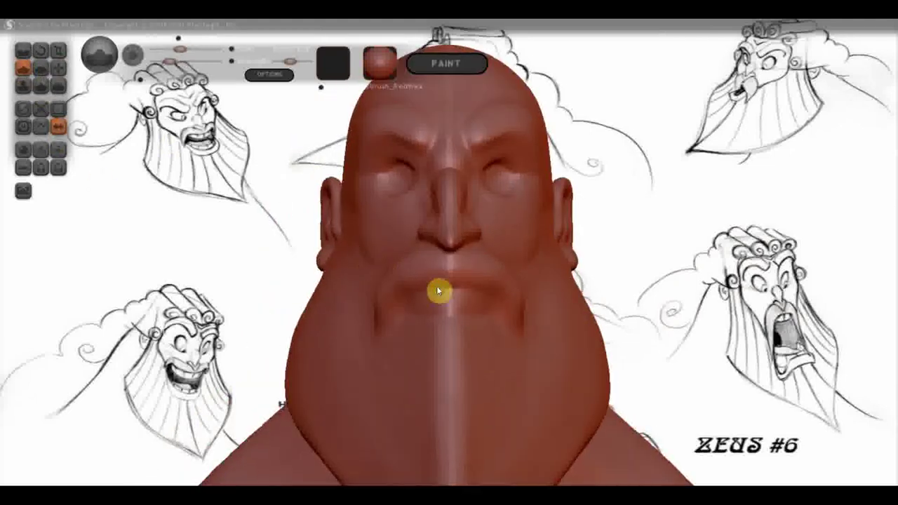
{"action": "scroll", "coordinate": [445, 294], "scroll_direction": "up", "scroll_amount": 1}
{"action": "scroll", "coordinate": [461, 309], "scroll_direction": "up", "scroll_amount": 1}
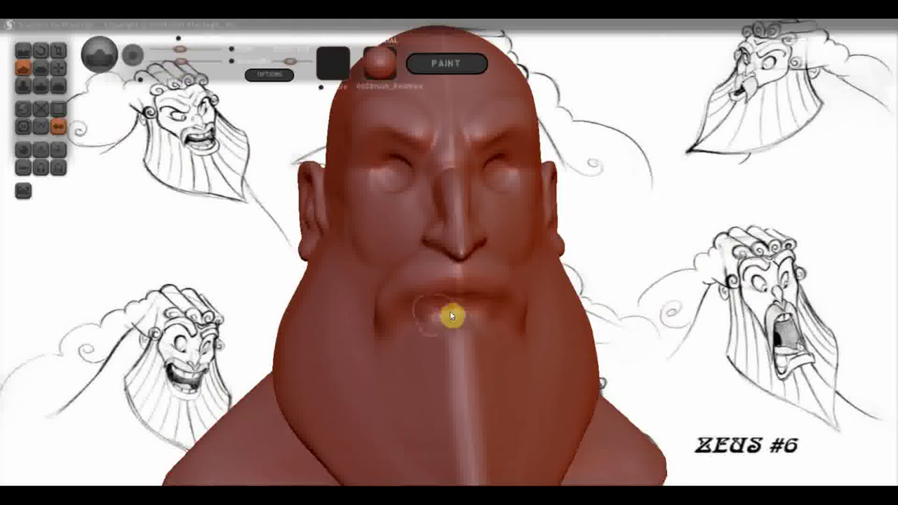
{"action": "mouse_move", "coordinate": [451, 312]}
{"action": "right_mouse_down"}
{"action": "mouse_move", "coordinate": [435, 321]}
{"action": "mouse_move", "coordinate": [477, 309]}
{"action": "right_mouse_up"}
{"action": "right_click_drag", "start_coordinate": [421, 304], "coordinate": [470, 317]}
{"action": "mouse_move", "coordinate": [440, 314]}
{"action": "left_mouse_down"}
{"action": "mouse_move", "coordinate": [445, 307]}
{"action": "mouse_move", "coordinate": [453, 315]}
{"action": "mouse_move", "coordinate": [443, 317]}
{"action": "left_mouse_up"}
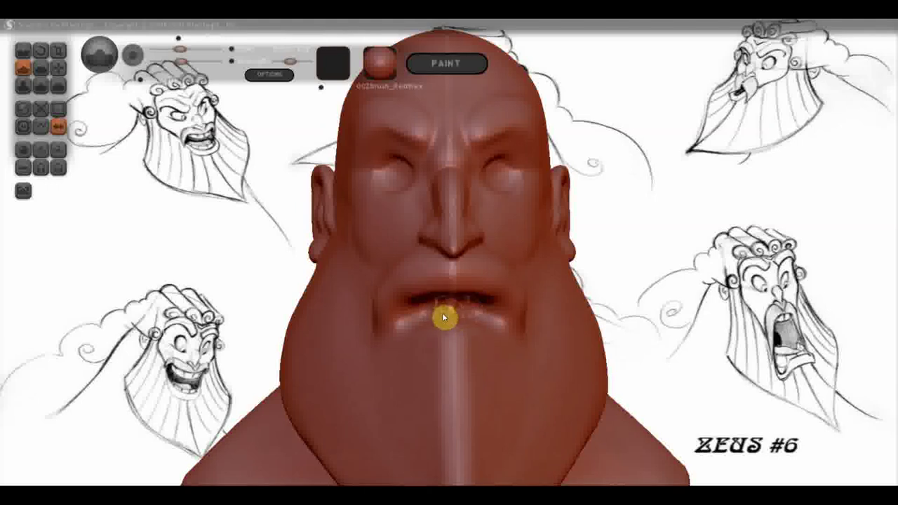
Carve a crease into the jutting lower lip and check it from three-quarter and profile views.
{"action": "mouse_move", "coordinate": [459, 321]}
{"action": "right_mouse_down"}
{"action": "mouse_move", "coordinate": [521, 327]}
{"action": "mouse_move", "coordinate": [495, 340]}
{"action": "right_mouse_up"}
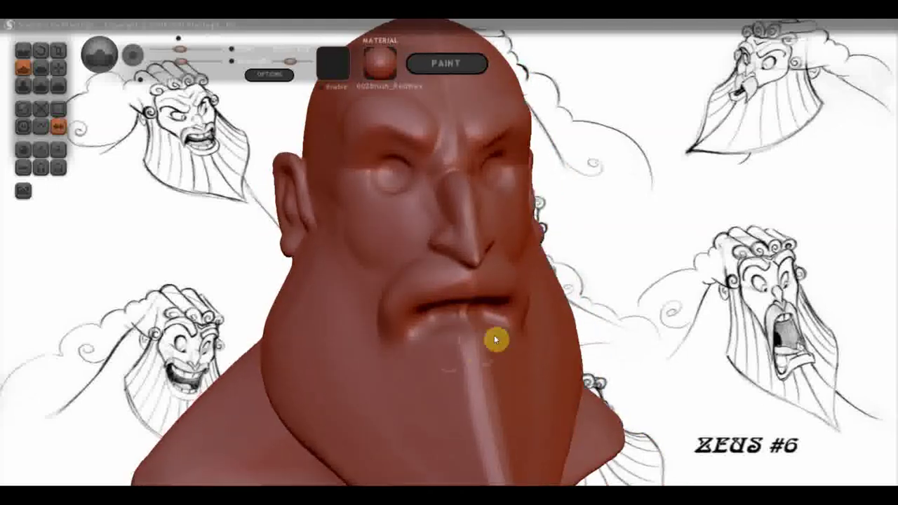
{"action": "right_click_drag", "start_coordinate": [428, 355], "coordinate": [475, 346]}
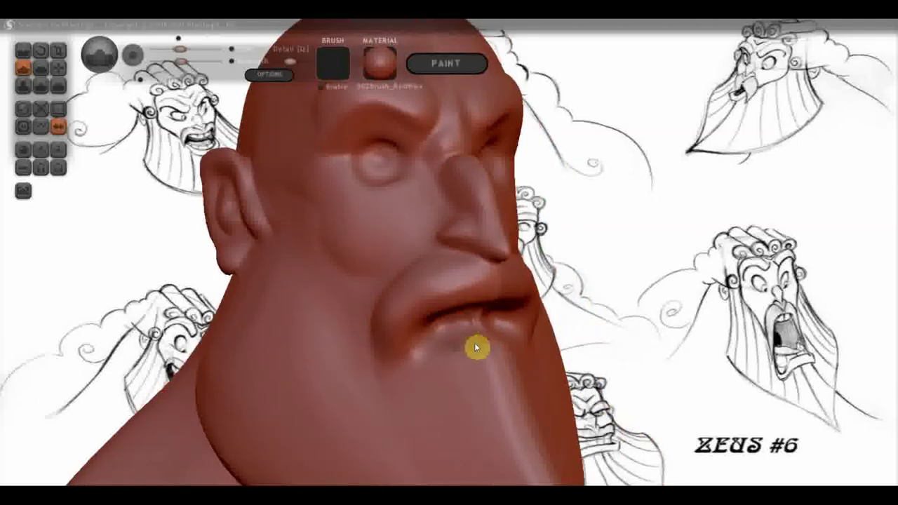
{"action": "left_click_drag", "start_coordinate": [452, 358], "coordinate": [490, 351]}
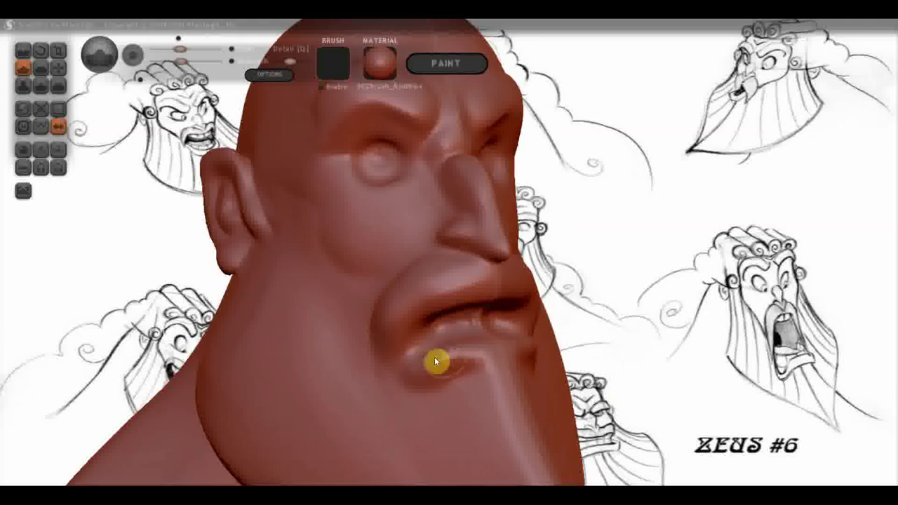
{"action": "right_click_drag", "start_coordinate": [456, 363], "coordinate": [427, 363]}
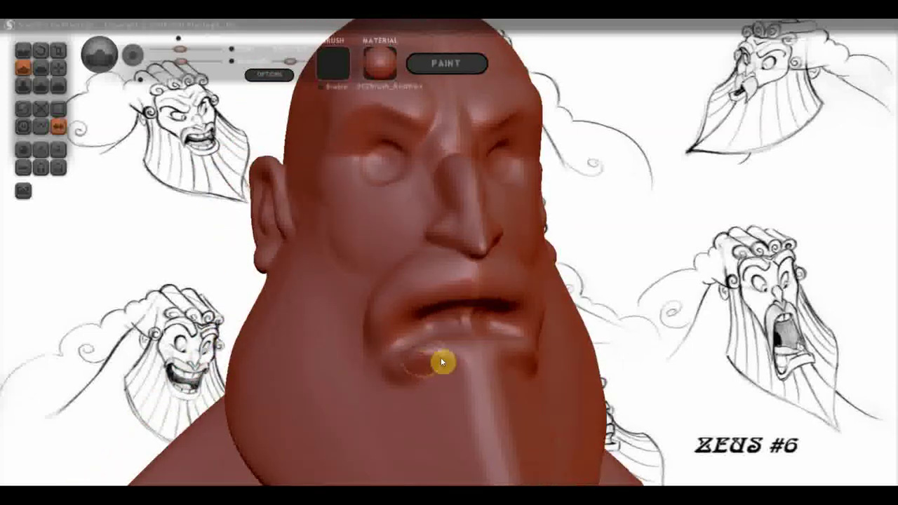
{"action": "mouse_move", "coordinate": [499, 357]}
{"action": "right_mouse_down"}
{"action": "mouse_move", "coordinate": [611, 365]}
{"action": "mouse_move", "coordinate": [582, 356]}
{"action": "right_mouse_up"}
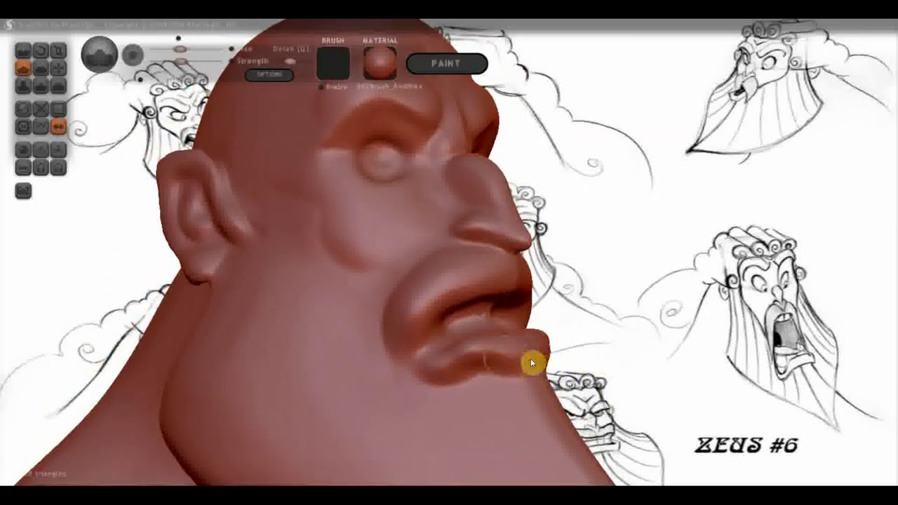
{"action": "mouse_move", "coordinate": [467, 369]}
{"action": "right_mouse_down"}
{"action": "mouse_move", "coordinate": [457, 386]}
{"action": "mouse_move", "coordinate": [428, 370]}
{"action": "right_mouse_up"}
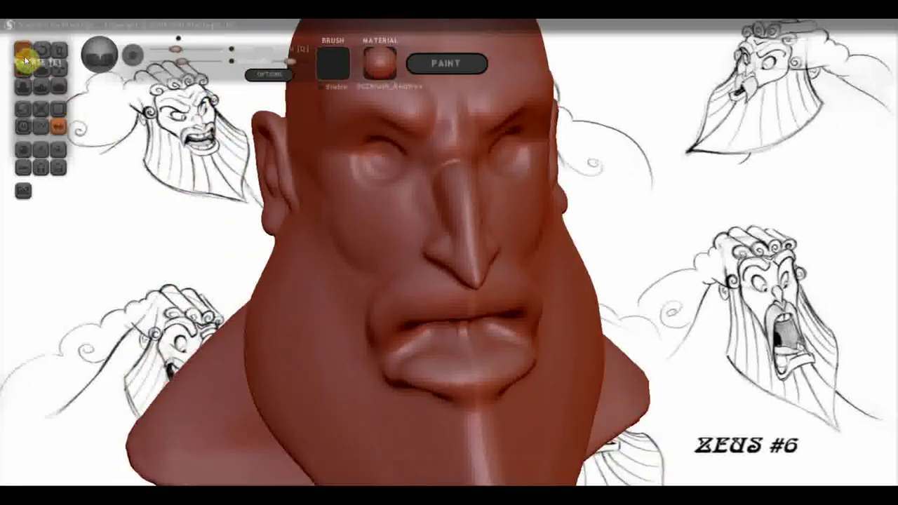
{"action": "mouse_move", "coordinate": [370, 353]}
{"action": "right_mouse_down"}
{"action": "mouse_move", "coordinate": [457, 336]}
{"action": "mouse_move", "coordinate": [510, 360]}
{"action": "right_mouse_up"}
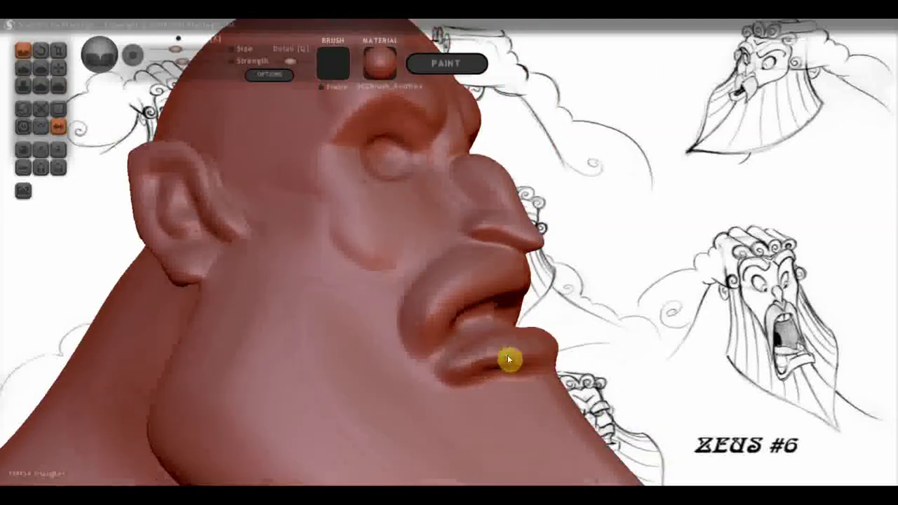
{"action": "mouse_move", "coordinate": [647, 353]}
{"action": "right_mouse_down"}
{"action": "mouse_move", "coordinate": [634, 287]}
{"action": "mouse_move", "coordinate": [654, 335]}
{"action": "mouse_move", "coordinate": [662, 317]}
{"action": "mouse_move", "coordinate": [658, 297]}
{"action": "mouse_move", "coordinate": [622, 345]}
{"action": "mouse_move", "coordinate": [507, 361]}
{"action": "mouse_move", "coordinate": [447, 343]}
{"action": "mouse_move", "coordinate": [349, 347]}
{"action": "mouse_move", "coordinate": [409, 339]}
{"action": "mouse_move", "coordinate": [397, 340]}
{"action": "right_mouse_up"}
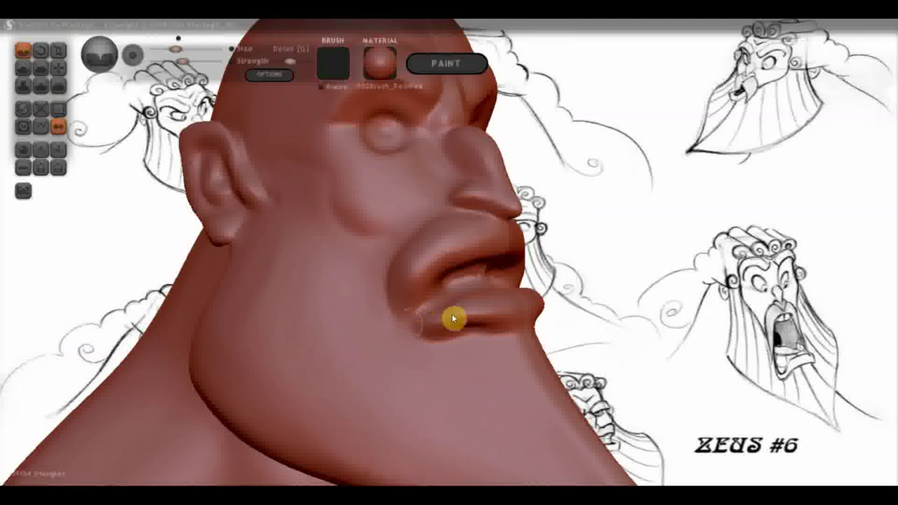
Flatten the corner of the lower lip with the Flatten brush.
{"action": "key", "text": "c"}
{"action": "scroll", "coordinate": [435, 325], "scroll_direction": "up", "scroll_amount": 2}
{"action": "scroll", "coordinate": [492, 330], "scroll_direction": "up", "scroll_amount": 2}
{"action": "left_click", "coordinate": [40, 68]}
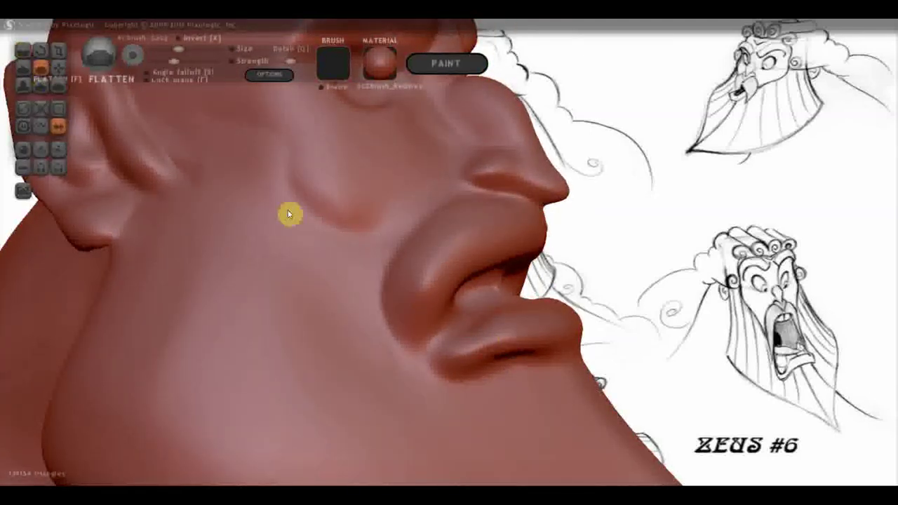
{"action": "scroll", "coordinate": [458, 358], "scroll_direction": "up", "scroll_amount": 1}
{"action": "mouse_move", "coordinate": [477, 363]}
{"action": "left_mouse_down"}
{"action": "mouse_move", "coordinate": [447, 387]}
{"action": "mouse_move", "coordinate": [510, 362]}
{"action": "left_mouse_up"}
{"action": "mouse_move", "coordinate": [463, 379]}
{"action": "right_mouse_down"}
{"action": "mouse_move", "coordinate": [501, 363]}
{"action": "mouse_move", "coordinate": [391, 367]}
{"action": "mouse_move", "coordinate": [437, 333]}
{"action": "right_mouse_up"}
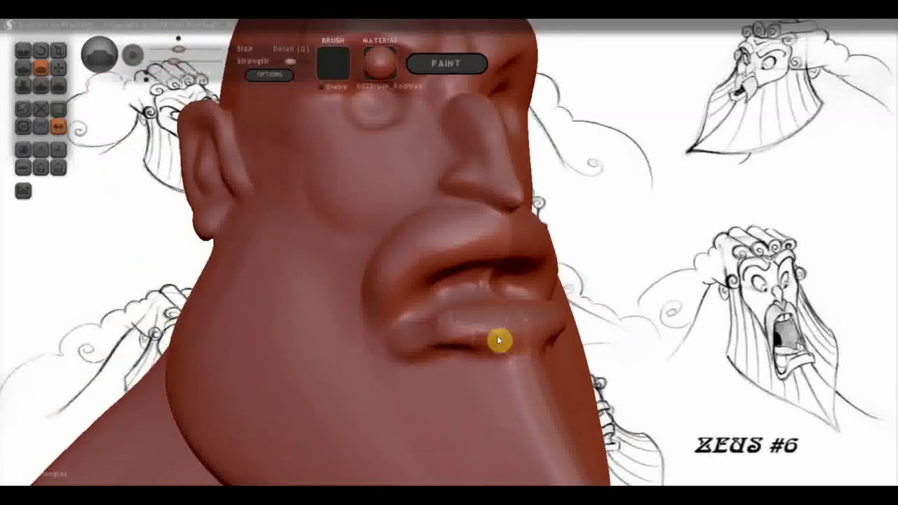
Reshape the top of the lower lip from a straight-on front view.
{"action": "left_click", "coordinate": [23, 50]}
{"action": "right_click_drag", "start_coordinate": [379, 351], "coordinate": [504, 361]}
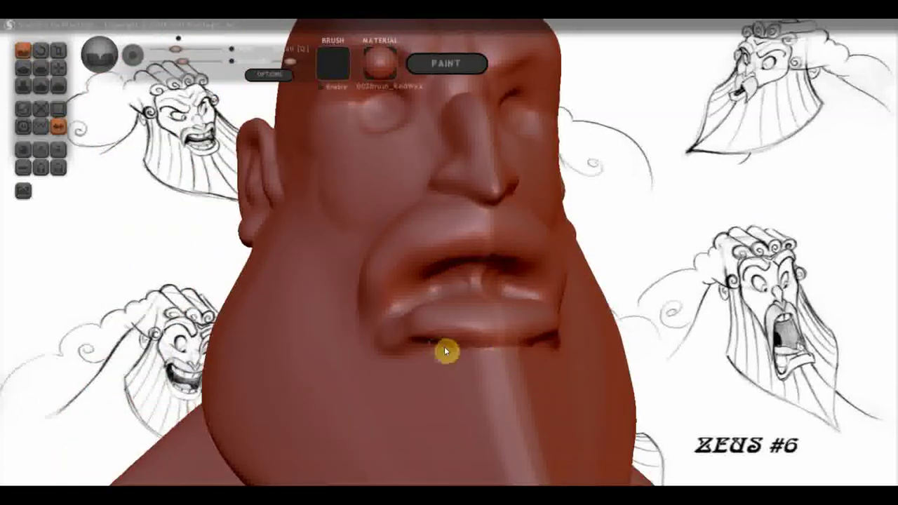
{"action": "mouse_move", "coordinate": [490, 359]}
{"action": "right_mouse_down"}
{"action": "mouse_move", "coordinate": [468, 406]}
{"action": "mouse_move", "coordinate": [419, 322]}
{"action": "right_mouse_up"}
{"action": "mouse_move", "coordinate": [411, 316]}
{"action": "left_mouse_down"}
{"action": "mouse_move", "coordinate": [442, 330]}
{"action": "mouse_move", "coordinate": [422, 319]}
{"action": "left_mouse_up"}
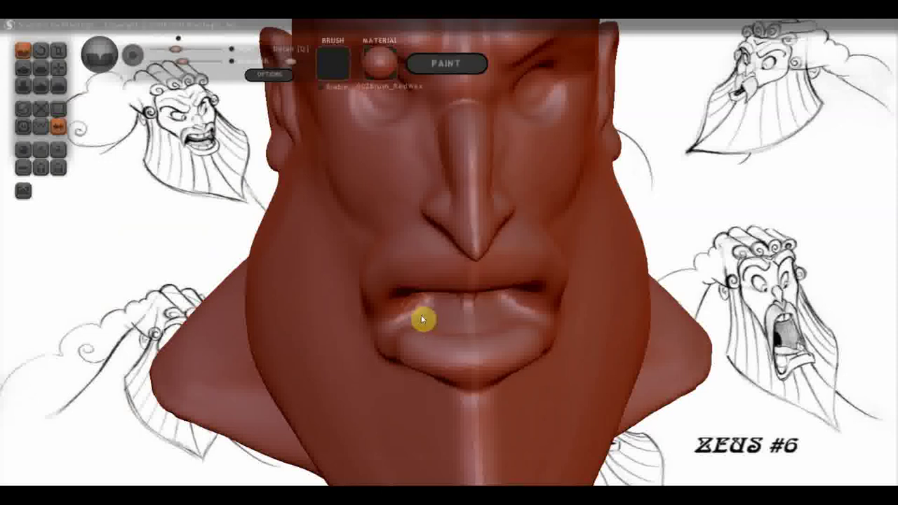
{"action": "mouse_move", "coordinate": [422, 327]}
{"action": "right_mouse_down"}
{"action": "mouse_move", "coordinate": [440, 344]}
{"action": "mouse_move", "coordinate": [361, 369]}
{"action": "right_mouse_up"}
Grab the lower lip's left corner into shape and build a rounded Clay bulge there.
{"action": "left_click", "coordinate": [62, 67]}
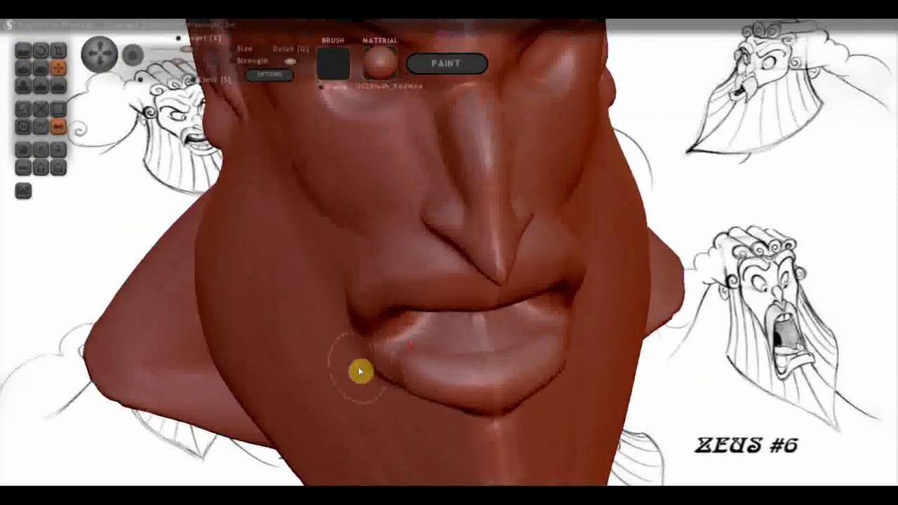
{"action": "mouse_move", "coordinate": [386, 361]}
{"action": "left_mouse_down"}
{"action": "mouse_move", "coordinate": [447, 384]}
{"action": "mouse_move", "coordinate": [449, 399]}
{"action": "left_mouse_up"}
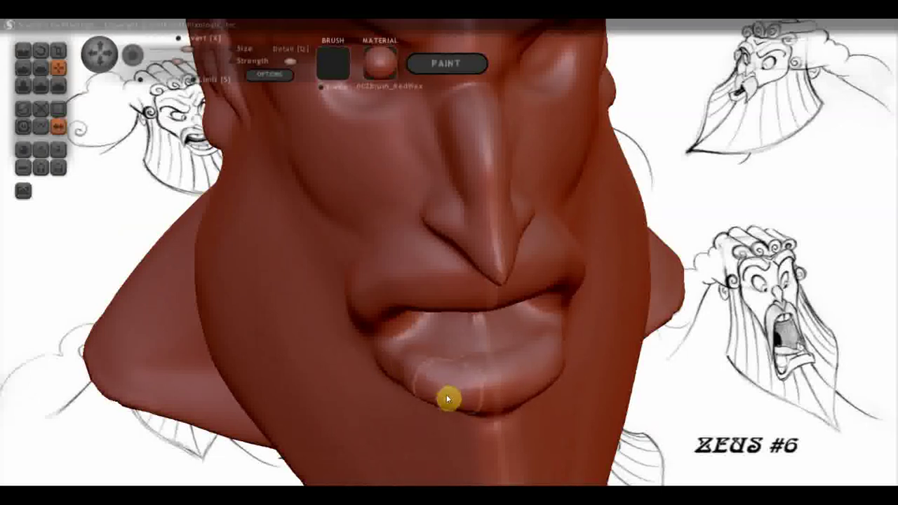
{"action": "mouse_move", "coordinate": [444, 398]}
{"action": "right_mouse_down"}
{"action": "mouse_move", "coordinate": [475, 387]}
{"action": "mouse_move", "coordinate": [456, 341]}
{"action": "mouse_move", "coordinate": [510, 345]}
{"action": "mouse_move", "coordinate": [442, 425]}
{"action": "right_mouse_up"}
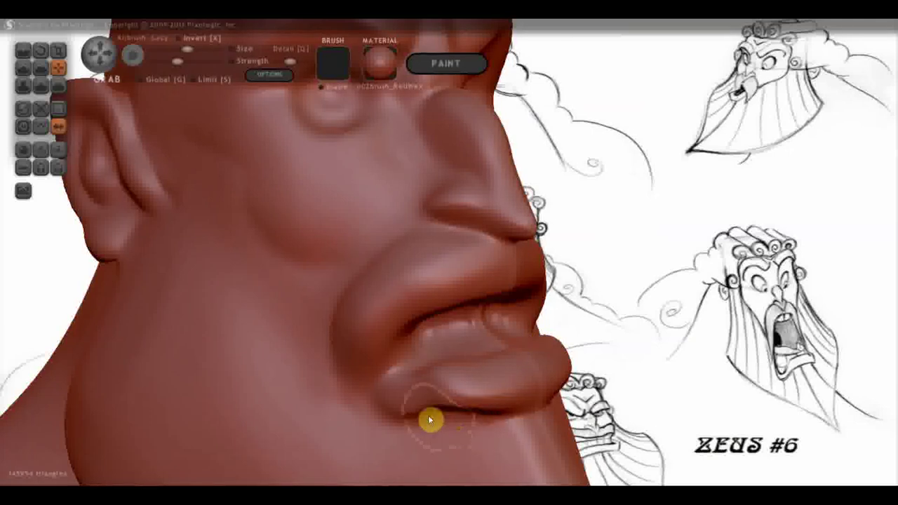
{"action": "right_click_drag", "start_coordinate": [431, 425], "coordinate": [417, 381]}
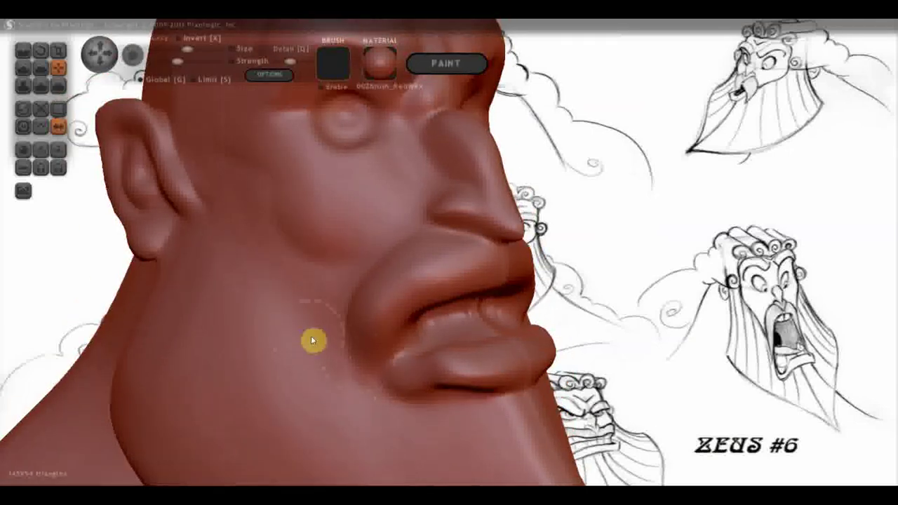
{"action": "left_click", "coordinate": [23, 67]}
{"action": "mouse_move", "coordinate": [397, 325]}
{"action": "left_mouse_down"}
{"action": "mouse_move", "coordinate": [375, 359]}
{"action": "mouse_move", "coordinate": [375, 387]}
{"action": "mouse_move", "coordinate": [379, 343]}
{"action": "mouse_move", "coordinate": [377, 393]}
{"action": "mouse_move", "coordinate": [385, 391]}
{"action": "left_mouse_up"}
{"action": "mouse_move", "coordinate": [377, 344]}
{"action": "left_mouse_down"}
{"action": "mouse_move", "coordinate": [369, 386]}
{"action": "mouse_move", "coordinate": [360, 337]}
{"action": "mouse_move", "coordinate": [388, 327]}
{"action": "left_mouse_up"}
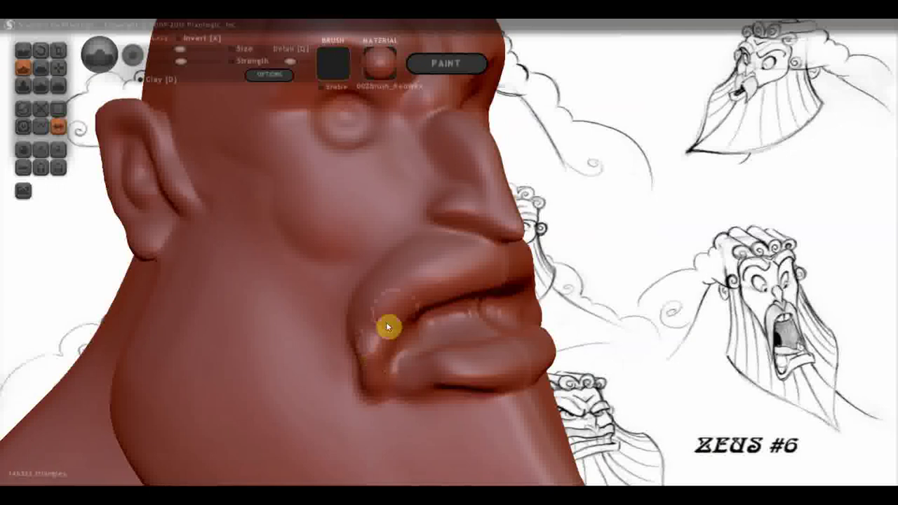
Flatten a groove into the lip-corner clay and rebuild its bulge.
{"action": "left_click", "coordinate": [40, 67]}
{"action": "mouse_move", "coordinate": [367, 341]}
{"action": "left_mouse_down"}
{"action": "mouse_move", "coordinate": [363, 369]}
{"action": "mouse_move", "coordinate": [337, 341]}
{"action": "mouse_move", "coordinate": [393, 385]}
{"action": "left_mouse_up"}
{"action": "right_click_drag", "start_coordinate": [393, 386], "coordinate": [367, 357]}
{"action": "mouse_move", "coordinate": [367, 358]}
{"action": "left_mouse_down"}
{"action": "mouse_move", "coordinate": [371, 308]}
{"action": "mouse_move", "coordinate": [358, 372]}
{"action": "left_mouse_up"}
{"action": "mouse_move", "coordinate": [355, 335]}
{"action": "right_mouse_down"}
{"action": "mouse_move", "coordinate": [377, 372]}
{"action": "mouse_move", "coordinate": [457, 357]}
{"action": "right_mouse_up"}
Carve a thin Crease line at the mouth corner to define the fold.
{"action": "left_click", "coordinate": [28, 62]}
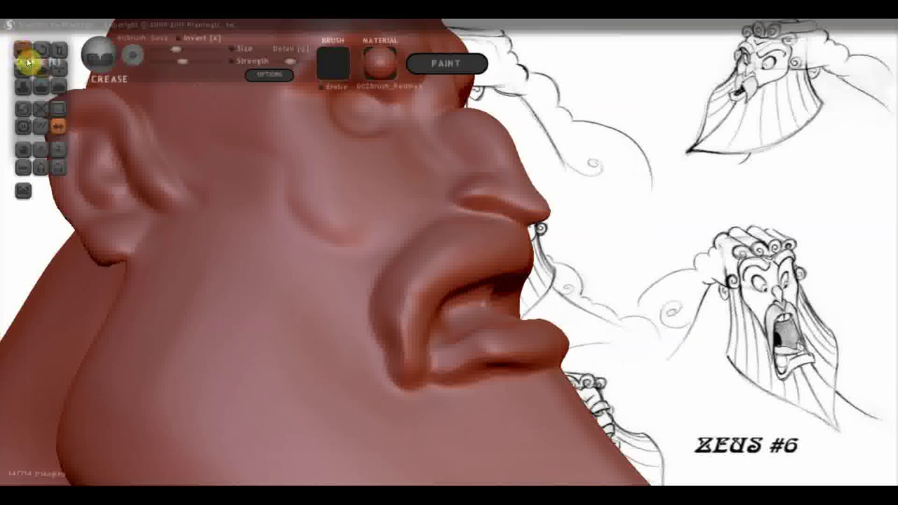
{"action": "right_click_drag", "start_coordinate": [295, 315], "coordinate": [350, 344]}
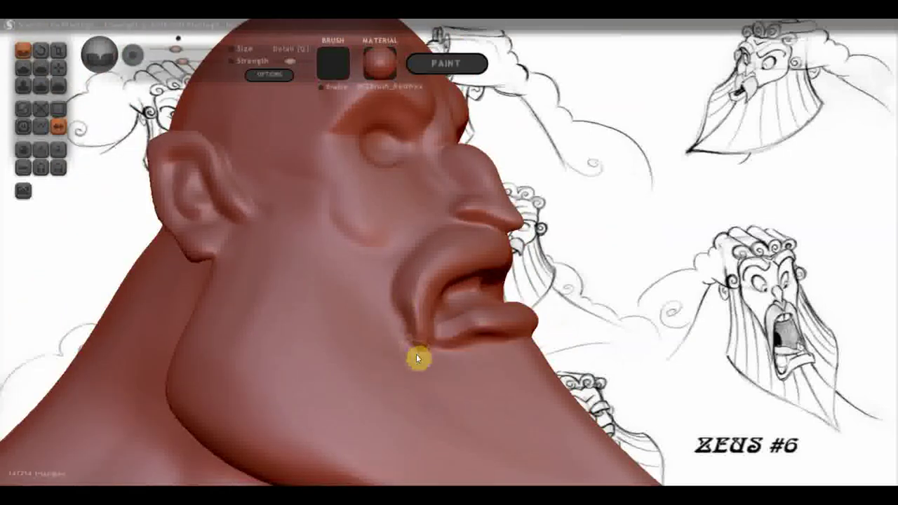
{"action": "mouse_move", "coordinate": [393, 286]}
{"action": "left_mouse_down"}
{"action": "mouse_move", "coordinate": [400, 309]}
{"action": "mouse_move", "coordinate": [407, 257]}
{"action": "left_mouse_up"}
{"action": "right_click_drag", "start_coordinate": [406, 324], "coordinate": [430, 280]}
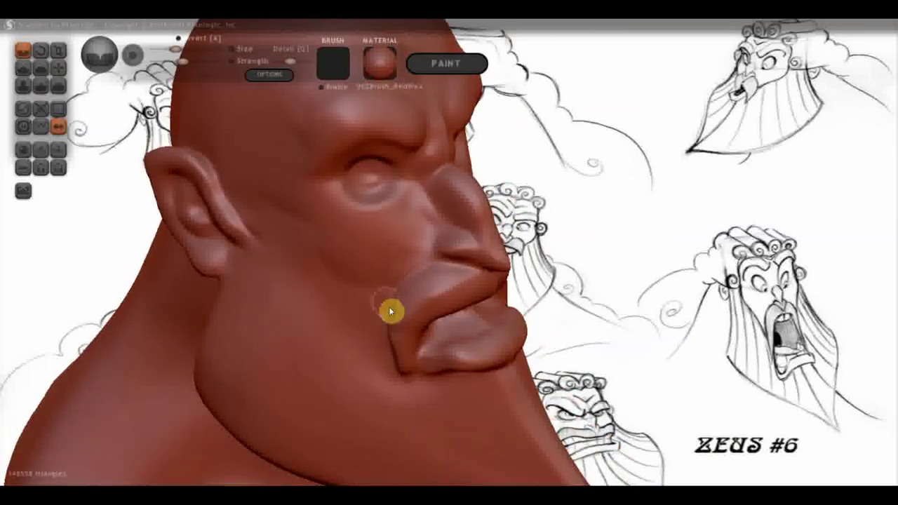
{"action": "mouse_move", "coordinate": [428, 261]}
{"action": "right_mouse_down"}
{"action": "mouse_move", "coordinate": [333, 221]}
{"action": "mouse_move", "coordinate": [317, 211]}
{"action": "mouse_move", "coordinate": [323, 201]}
{"action": "right_mouse_up"}
Grab the upper-left lip and pull it upward and outward.
{"action": "left_click", "coordinate": [54, 66]}
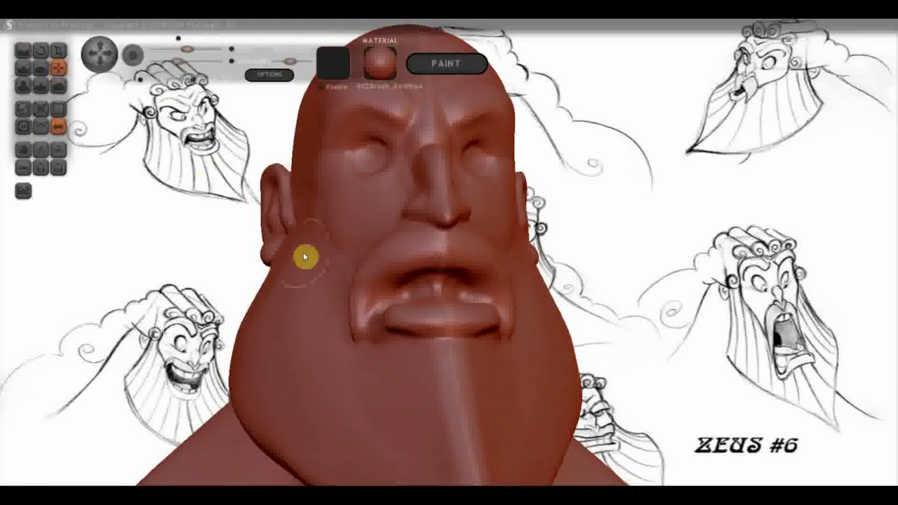
{"action": "left_click_drag", "start_coordinate": [349, 281], "coordinate": [371, 280]}
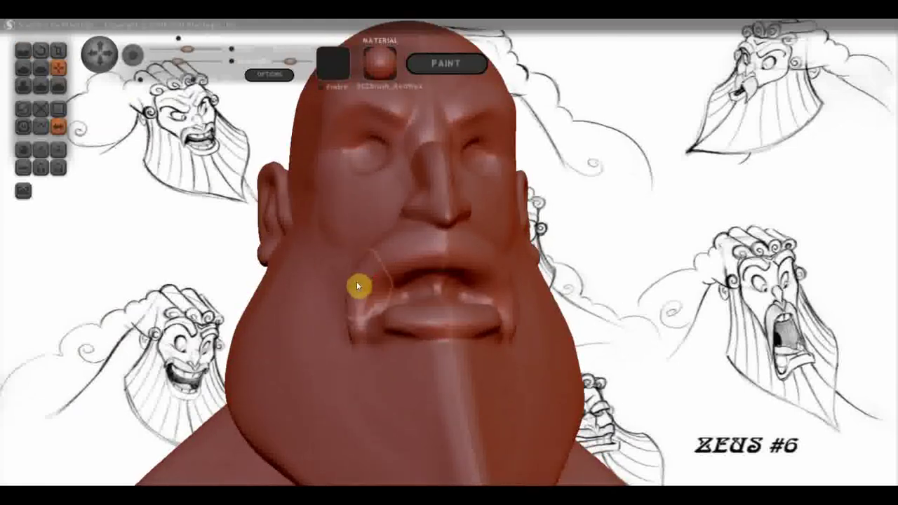
{"action": "mouse_move", "coordinate": [377, 281]}
{"action": "left_mouse_down"}
{"action": "mouse_move", "coordinate": [386, 257]}
{"action": "mouse_move", "coordinate": [366, 272]}
{"action": "mouse_move", "coordinate": [356, 317]}
{"action": "left_mouse_up"}
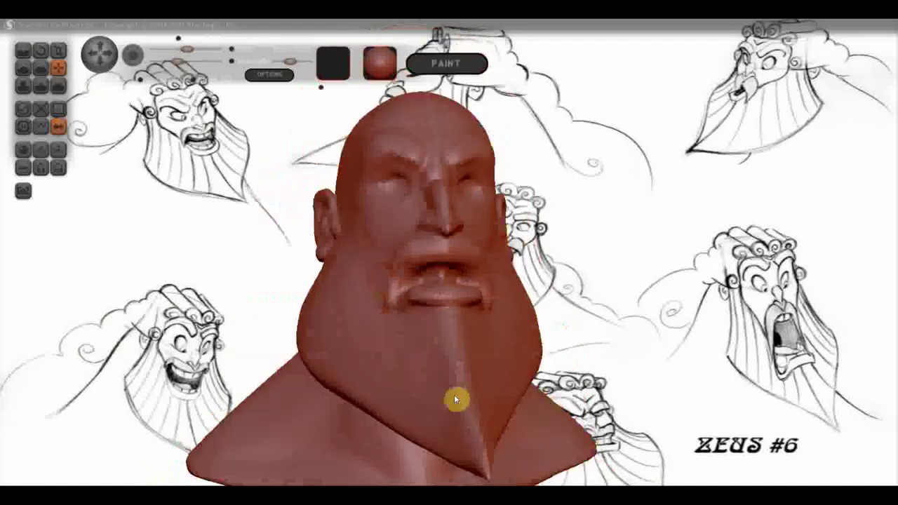
Reshape the jawline, then carve a deep crease from the cheek down toward the mustache.
{"action": "right_click_drag", "start_coordinate": [451, 390], "coordinate": [551, 387]}
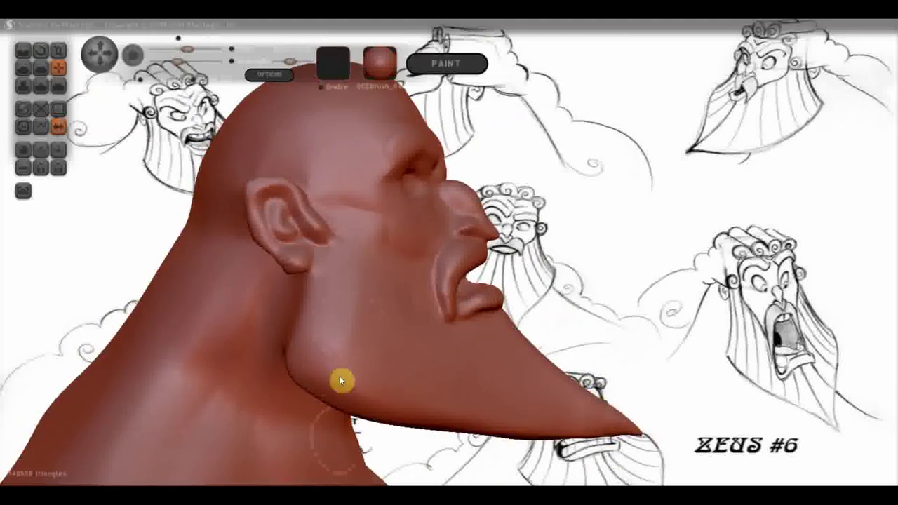
{"action": "left_click", "coordinate": [23, 50]}
{"action": "mouse_move", "coordinate": [384, 323]}
{"action": "left_mouse_down"}
{"action": "mouse_move", "coordinate": [361, 280]}
{"action": "mouse_move", "coordinate": [375, 280]}
{"action": "left_mouse_up"}
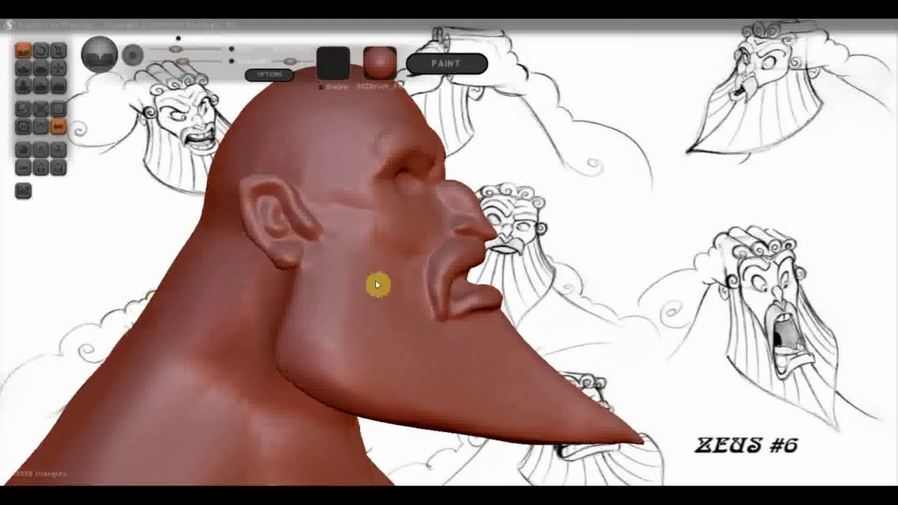
{"action": "left_click", "coordinate": [23, 68]}
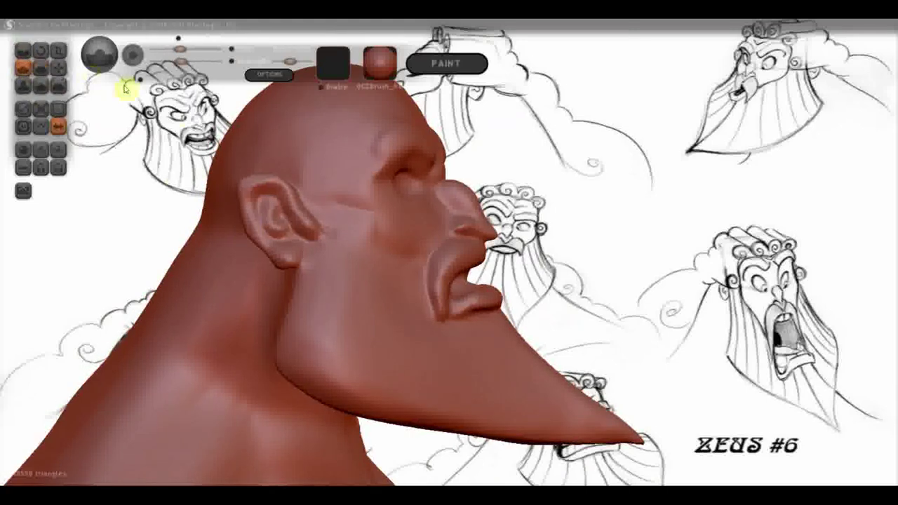
{"action": "left_click_drag", "start_coordinate": [124, 88], "coordinate": [247, 158]}
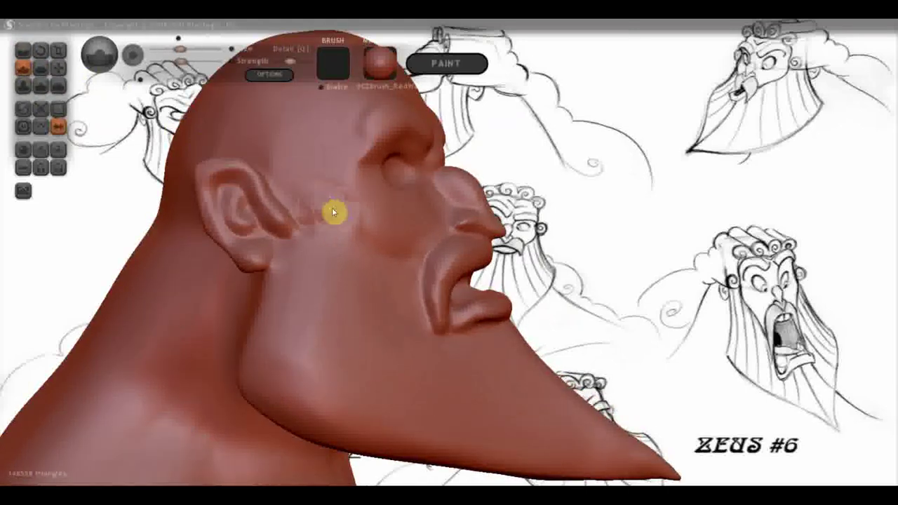
{"action": "mouse_move", "coordinate": [346, 221]}
{"action": "left_mouse_down"}
{"action": "mouse_move", "coordinate": [349, 238]}
{"action": "mouse_move", "coordinate": [410, 267]}
{"action": "left_mouse_up"}
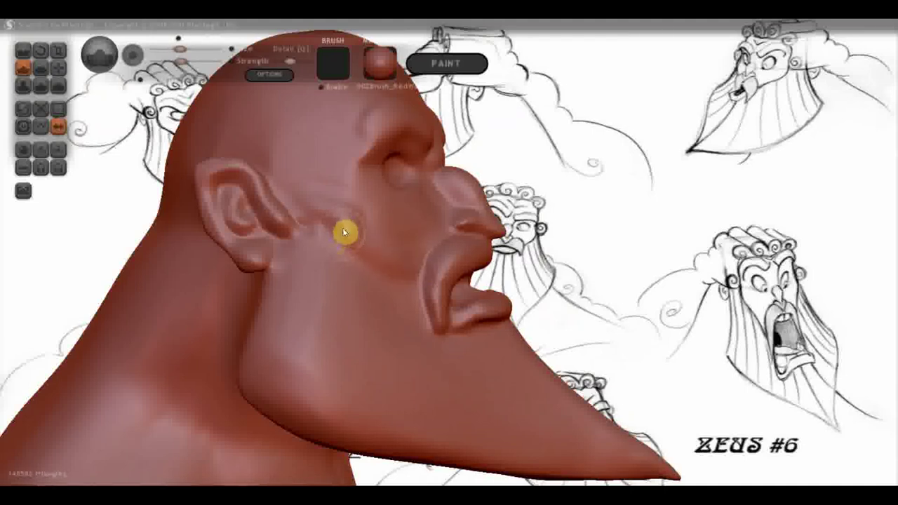
{"action": "left_click_drag", "start_coordinate": [321, 233], "coordinate": [352, 278]}
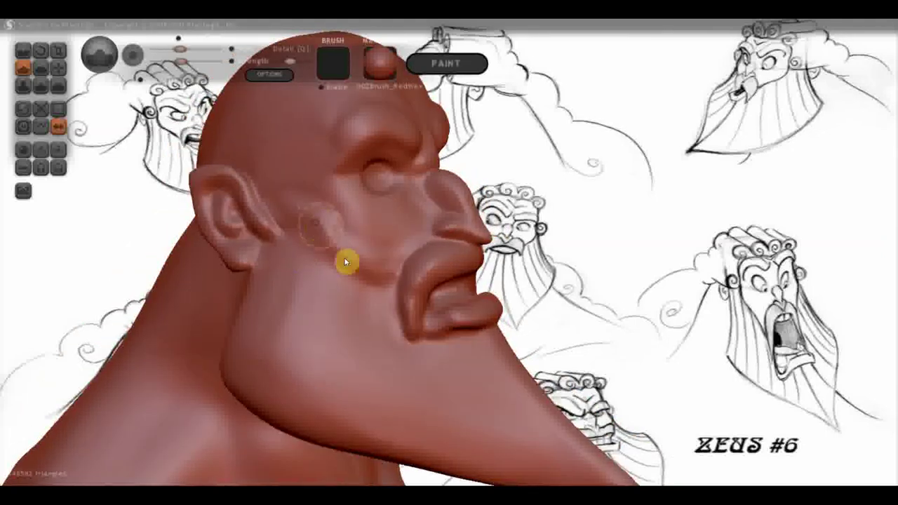
{"action": "left_click_drag", "start_coordinate": [297, 227], "coordinate": [328, 271]}
Flatten the cheek plane beside the crease, from the lower cheek up toward the ear.
{"action": "left_click", "coordinate": [40, 68]}
{"action": "mouse_move", "coordinate": [220, 194]}
{"action": "left_mouse_down"}
{"action": "mouse_move", "coordinate": [299, 280]}
{"action": "mouse_move", "coordinate": [287, 261]}
{"action": "left_mouse_up"}
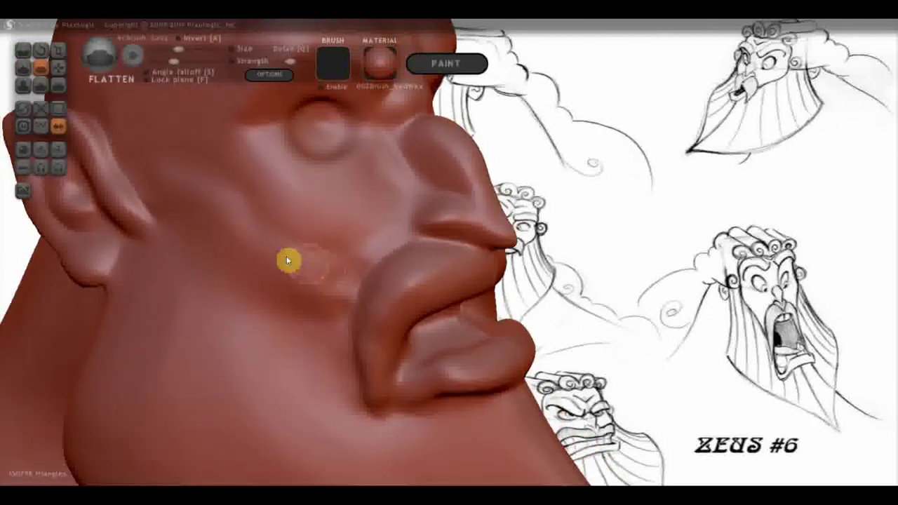
{"action": "left_click_drag", "start_coordinate": [220, 200], "coordinate": [320, 283]}
{"action": "mouse_move", "coordinate": [242, 181]}
{"action": "left_mouse_down"}
{"action": "mouse_move", "coordinate": [315, 241]}
{"action": "mouse_move", "coordinate": [363, 244]}
{"action": "left_mouse_up"}
{"action": "left_click_drag", "start_coordinate": [221, 157], "coordinate": [286, 219]}
{"action": "mouse_move", "coordinate": [275, 221]}
{"action": "right_mouse_down"}
{"action": "mouse_move", "coordinate": [349, 262]}
{"action": "mouse_move", "coordinate": [319, 241]}
{"action": "right_mouse_up"}
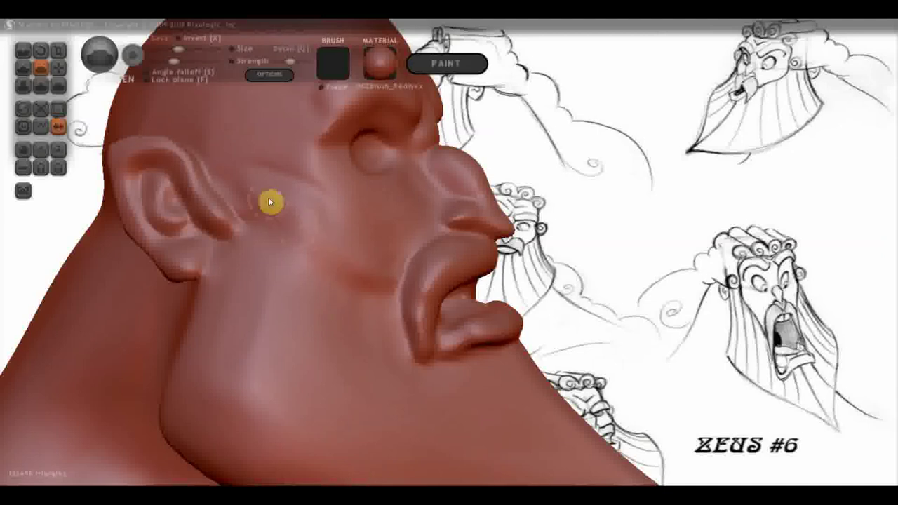
{"action": "left_click_drag", "start_coordinate": [372, 283], "coordinate": [307, 191]}
{"action": "scroll", "coordinate": [390, 314], "scroll_direction": "down", "scroll_amount": 3}
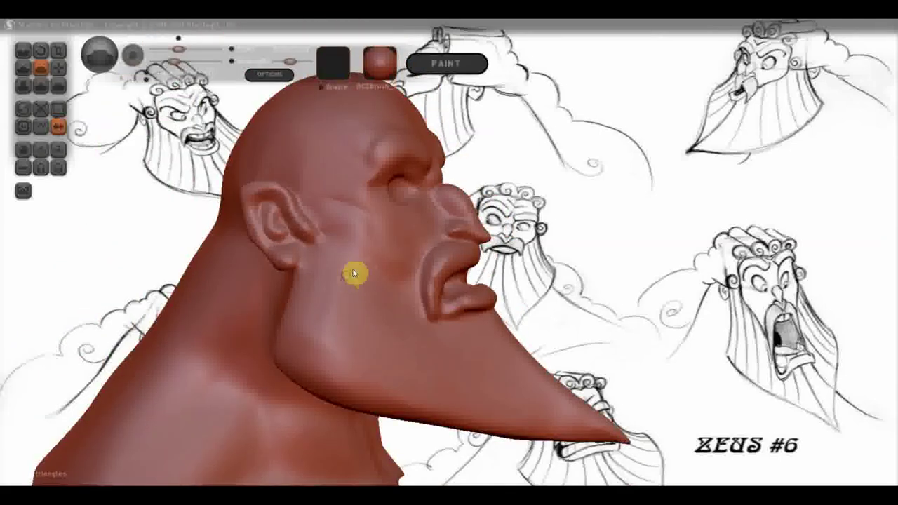
{"action": "mouse_move", "coordinate": [293, 301]}
{"action": "right_mouse_down"}
{"action": "mouse_move", "coordinate": [321, 304]}
{"action": "mouse_move", "coordinate": [315, 230]}
{"action": "right_mouse_up"}
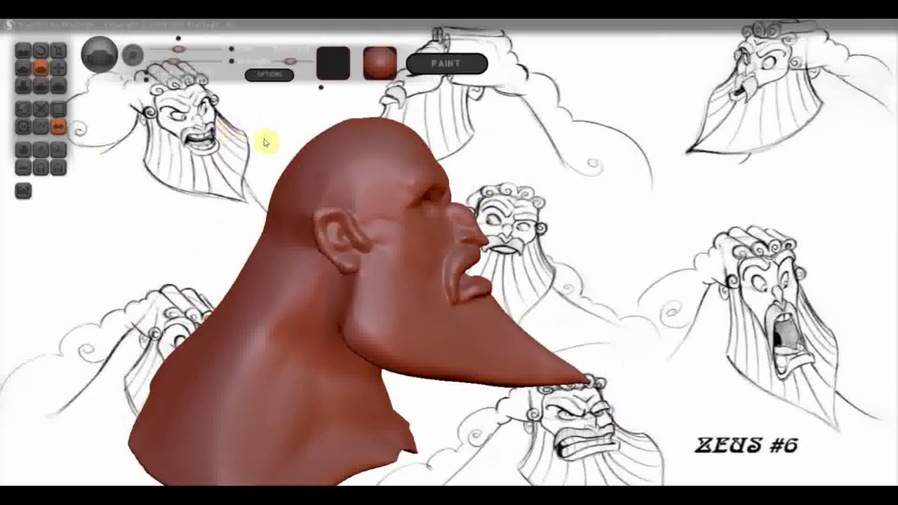
Orbit to the back, front and right profile to compare the head with the model sheet.
{"action": "left_click", "coordinate": [58, 67]}
{"action": "scroll", "coordinate": [291, 176], "scroll_direction": "down", "scroll_amount": 3}
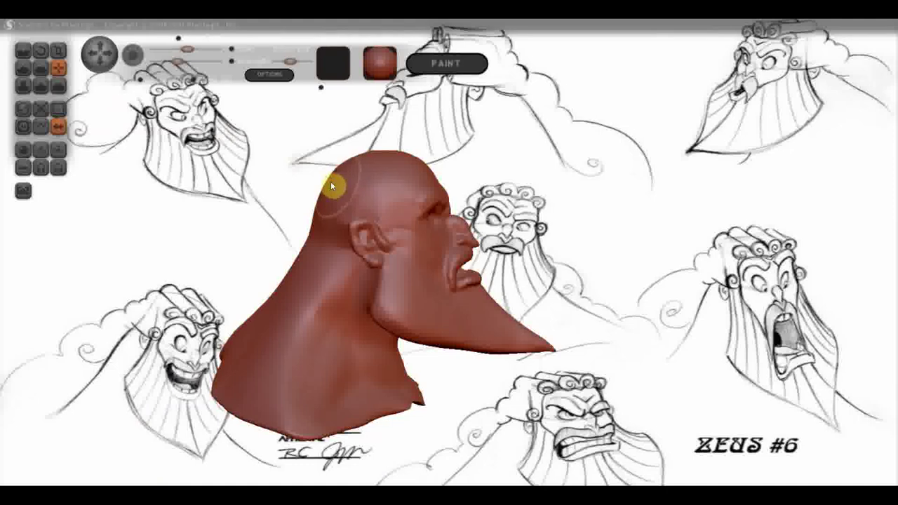
{"action": "left_click_drag", "start_coordinate": [328, 179], "coordinate": [435, 242]}
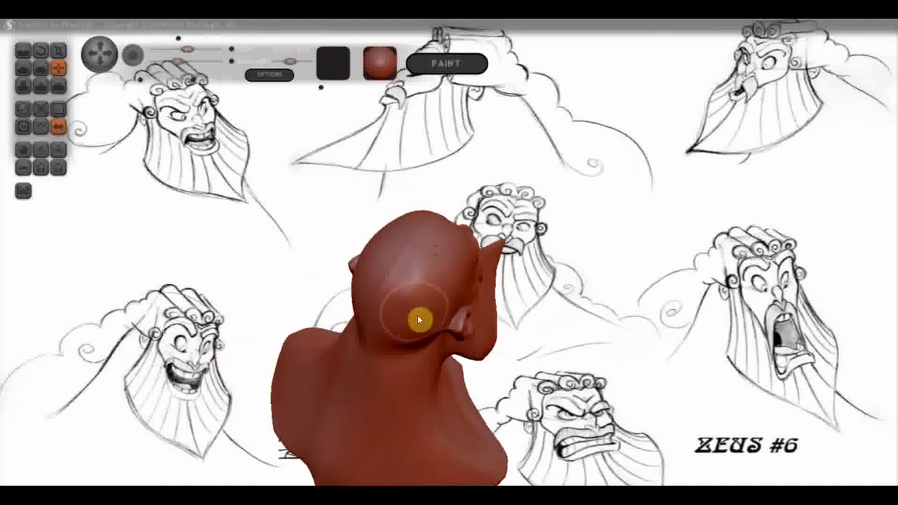
{"action": "left_click_drag", "start_coordinate": [421, 345], "coordinate": [156, 270]}
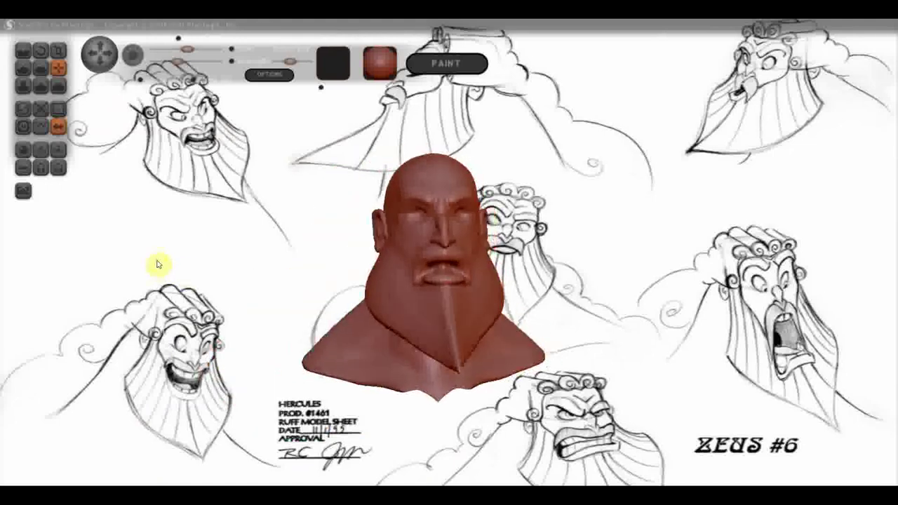
{"action": "left_click_drag", "start_coordinate": [155, 270], "coordinate": [293, 269]}
{"action": "scroll", "coordinate": [309, 267], "scroll_direction": "up", "scroll_amount": 2}
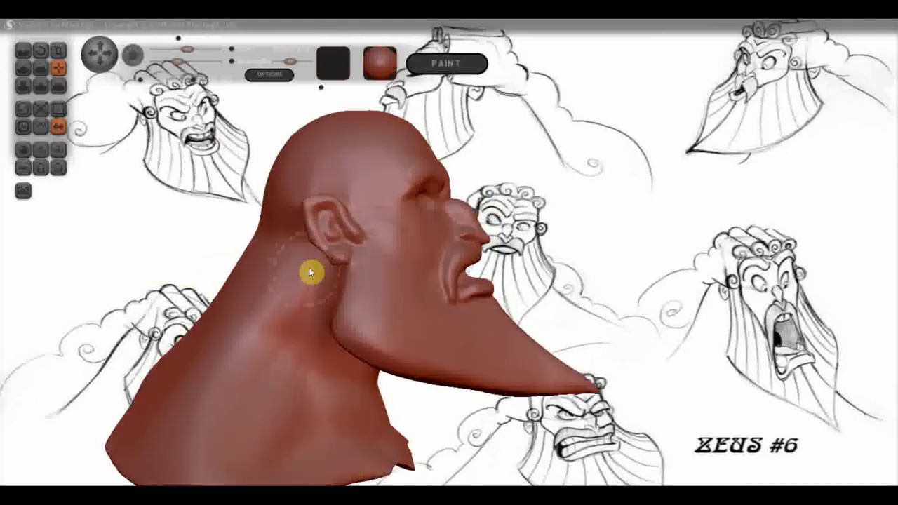
{"action": "scroll", "coordinate": [307, 274], "scroll_direction": "down", "scroll_amount": 3}
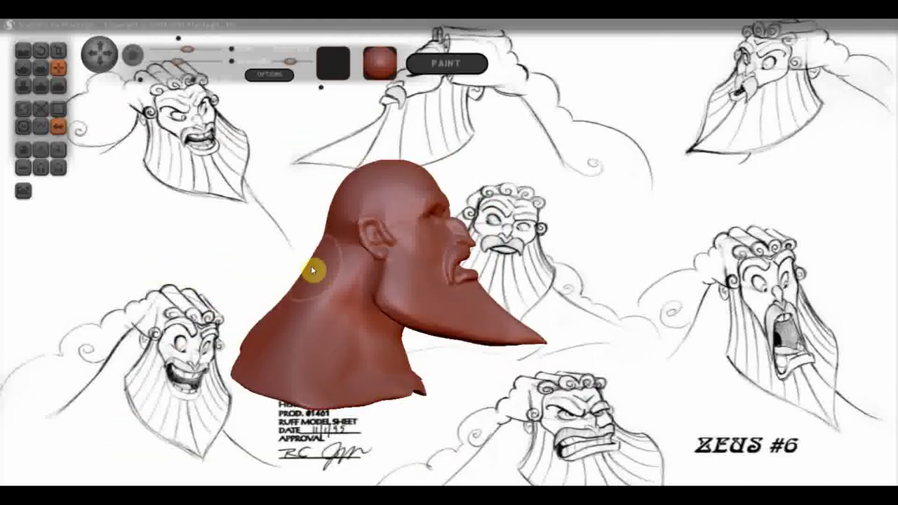
Pull the lower lip downward to open the mouth.
{"action": "left_click", "coordinate": [31, 64]}
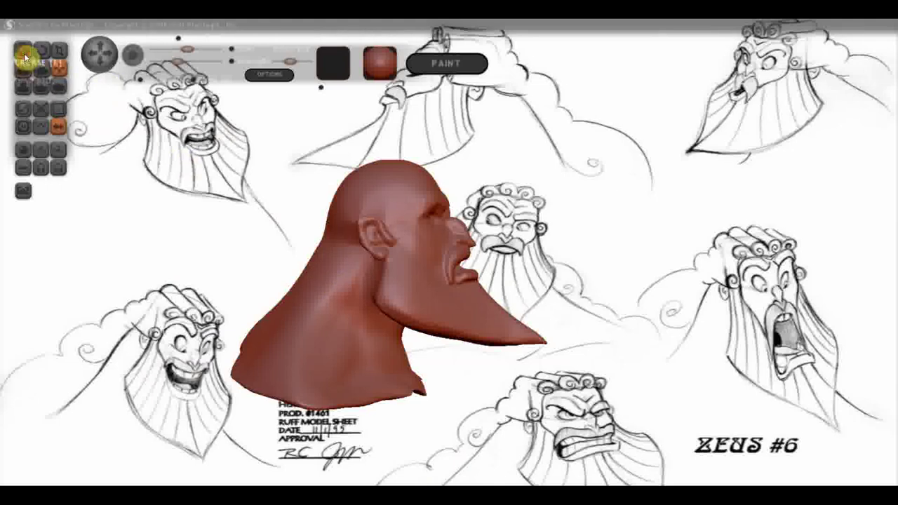
{"action": "scroll", "coordinate": [319, 298], "scroll_direction": "up", "scroll_amount": 2}
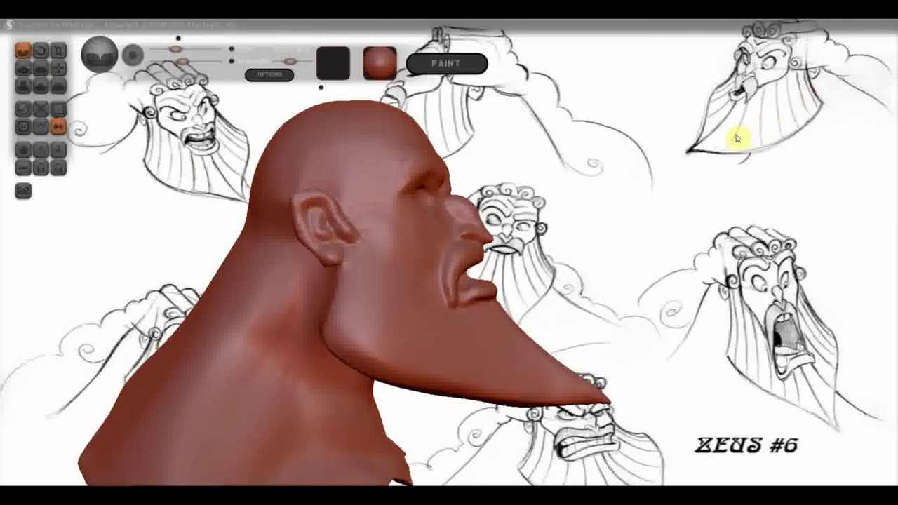
{"action": "left_click_drag", "start_coordinate": [460, 258], "coordinate": [449, 311]}
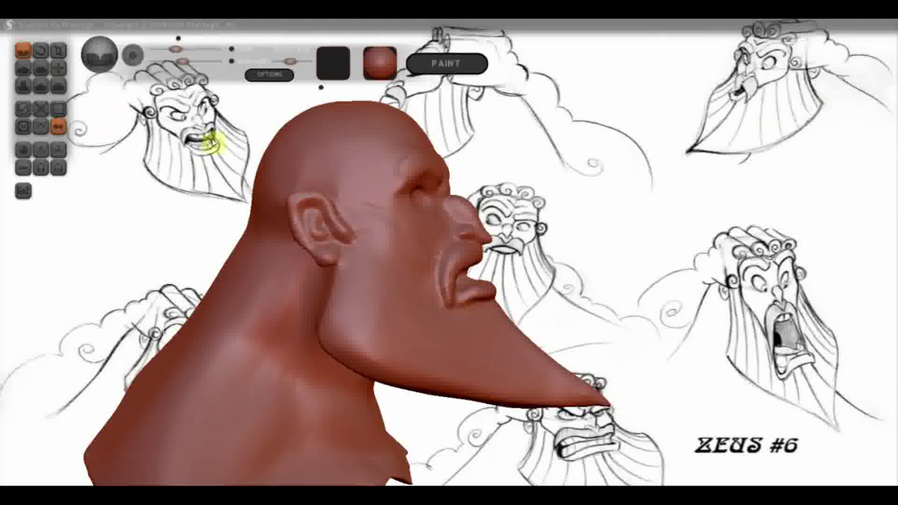
Grab the upper lip and mouth corners into shape, then close and smooth the open mouth.
{"action": "left_click", "coordinate": [52, 71]}
{"action": "scroll", "coordinate": [231, 206], "scroll_direction": "up", "scroll_amount": 3}
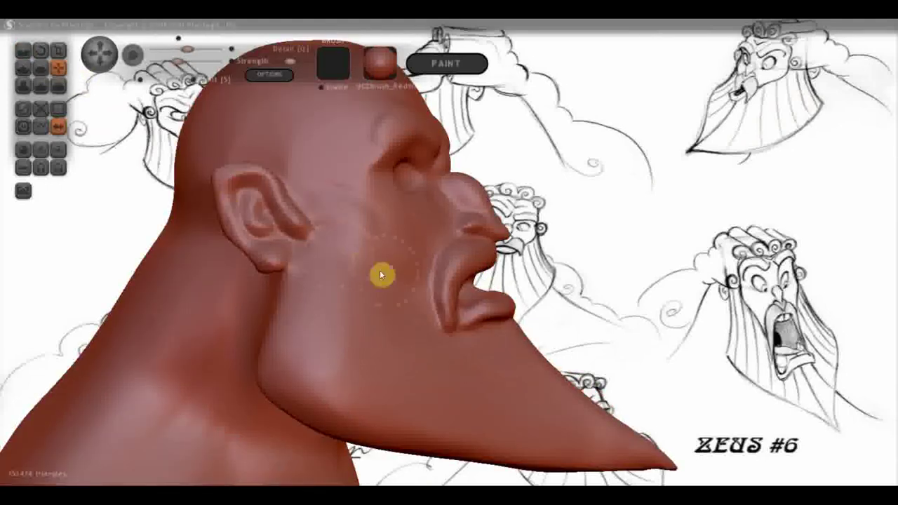
{"action": "scroll", "coordinate": [464, 274], "scroll_direction": "up", "scroll_amount": 3}
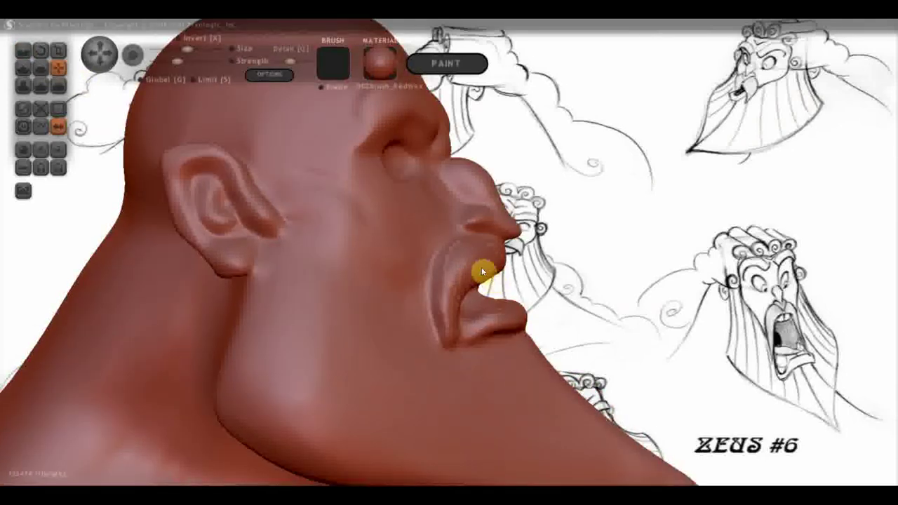
{"action": "mouse_move", "coordinate": [476, 272]}
{"action": "left_mouse_down"}
{"action": "mouse_move", "coordinate": [499, 279]}
{"action": "mouse_move", "coordinate": [477, 277]}
{"action": "mouse_move", "coordinate": [457, 240]}
{"action": "mouse_move", "coordinate": [456, 267]}
{"action": "mouse_move", "coordinate": [440, 273]}
{"action": "mouse_move", "coordinate": [449, 334]}
{"action": "left_mouse_up"}
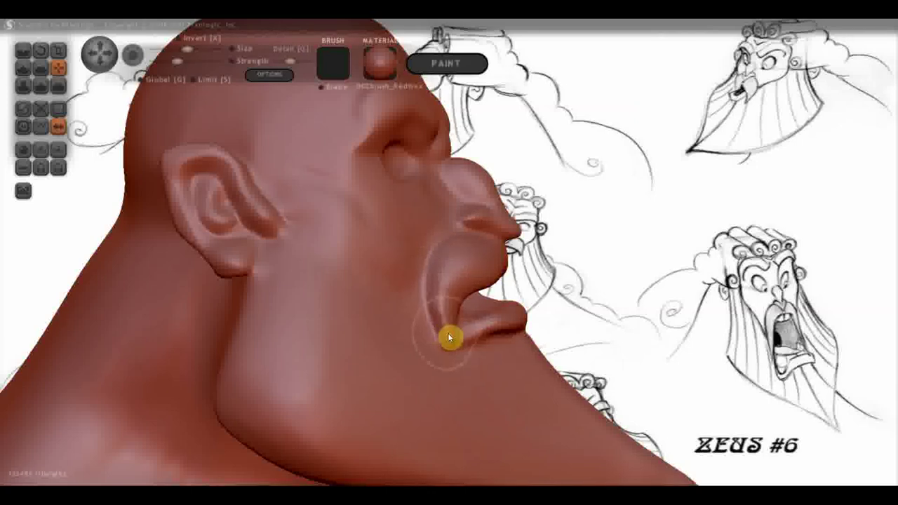
{"action": "scroll", "coordinate": [435, 335], "scroll_direction": "down", "scroll_amount": 5}
{"action": "mouse_move", "coordinate": [429, 321]}
{"action": "right_mouse_down"}
{"action": "mouse_move", "coordinate": [323, 329]}
{"action": "mouse_move", "coordinate": [262, 311]}
{"action": "mouse_move", "coordinate": [281, 316]}
{"action": "right_mouse_up"}
{"action": "scroll", "coordinate": [389, 295], "scroll_direction": "up", "scroll_amount": 5}
{"action": "mouse_move", "coordinate": [388, 295]}
{"action": "left_mouse_down"}
{"action": "mouse_move", "coordinate": [395, 283]}
{"action": "mouse_move", "coordinate": [407, 292]}
{"action": "mouse_move", "coordinate": [387, 273]}
{"action": "left_mouse_up"}
{"action": "left_click", "coordinate": [42, 62]}
{"action": "right_click_drag", "start_coordinate": [66, 76], "coordinate": [250, 214]}
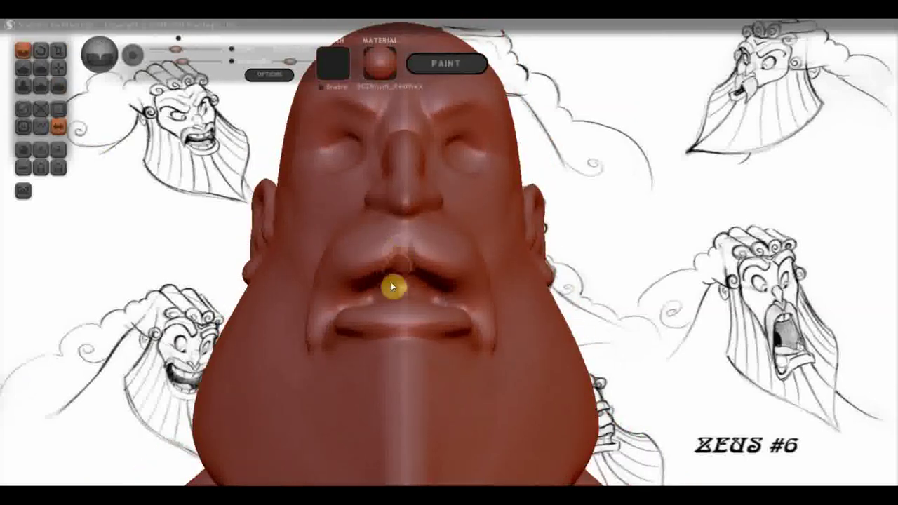
Reshape both mouth corners symmetrically.
{"action": "mouse_move", "coordinate": [401, 263]}
{"action": "right_mouse_down"}
{"action": "mouse_move", "coordinate": [397, 279]}
{"action": "mouse_move", "coordinate": [425, 315]}
{"action": "mouse_move", "coordinate": [405, 340]}
{"action": "right_mouse_up"}
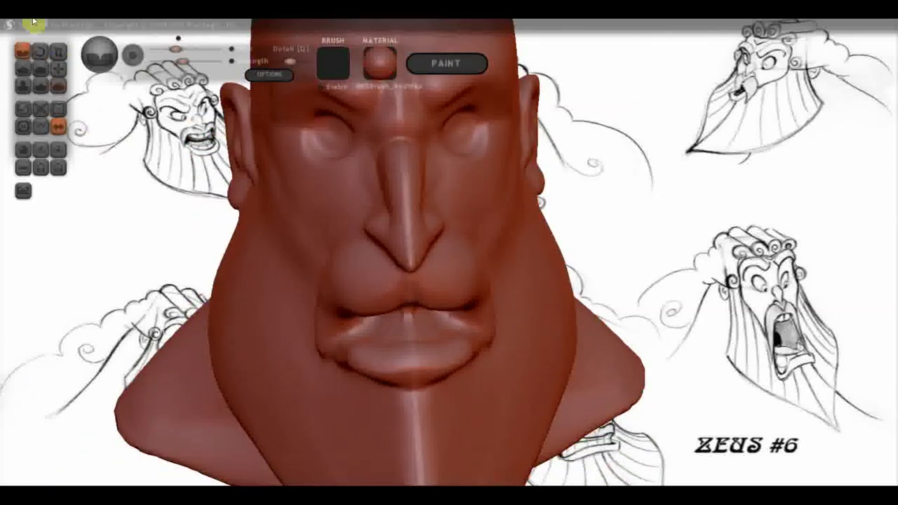
{"action": "right_click_drag", "start_coordinate": [56, 66], "coordinate": [190, 200]}
{"action": "left_click_drag", "start_coordinate": [365, 329], "coordinate": [371, 319]}
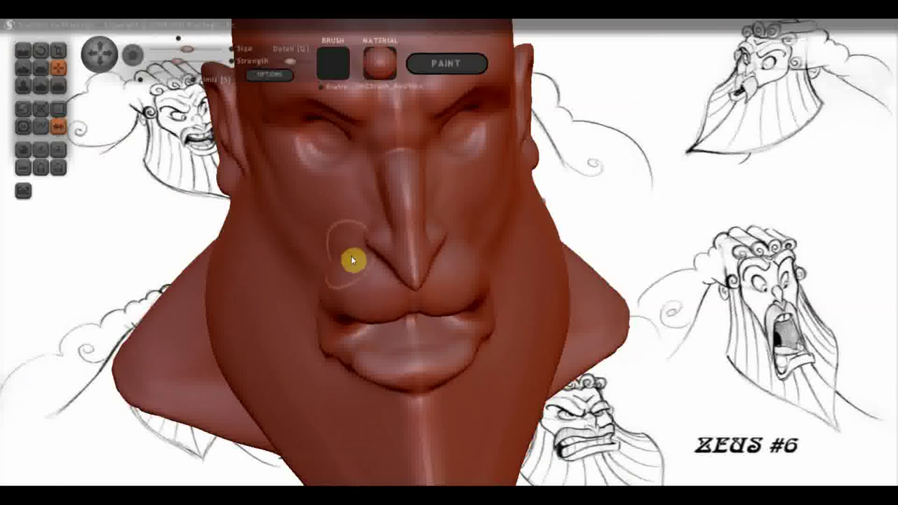
Build up the mustache under the nose.
{"action": "mouse_move", "coordinate": [435, 302]}
{"action": "right_mouse_down"}
{"action": "mouse_move", "coordinate": [484, 302]}
{"action": "mouse_move", "coordinate": [483, 285]}
{"action": "mouse_move", "coordinate": [457, 288]}
{"action": "mouse_move", "coordinate": [471, 282]}
{"action": "mouse_move", "coordinate": [499, 291]}
{"action": "right_mouse_up"}
{"action": "scroll", "coordinate": [468, 289], "scroll_direction": "down", "scroll_amount": 2}
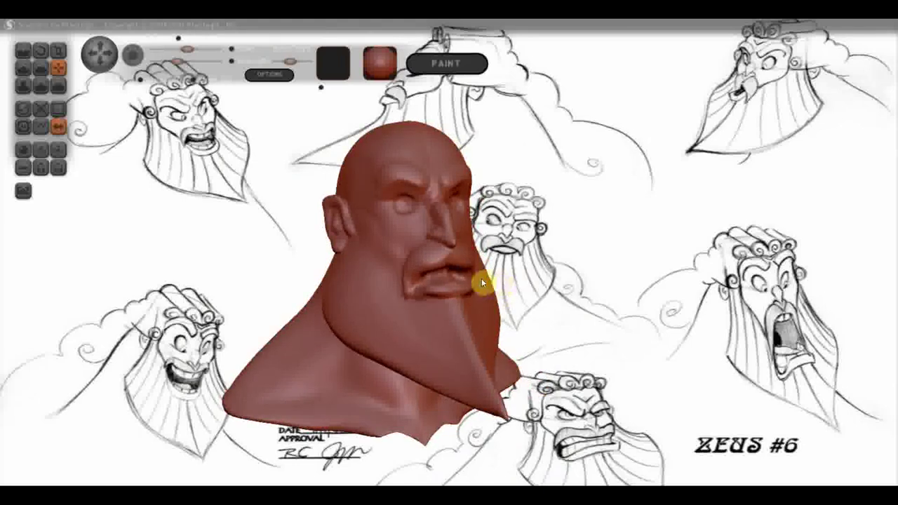
{"action": "left_click_drag", "start_coordinate": [463, 273], "coordinate": [449, 246]}
Smooth away the furrow in the left brow and eye socket.
{"action": "mouse_move", "coordinate": [670, 250]}
{"action": "right_mouse_down"}
{"action": "mouse_move", "coordinate": [568, 248]}
{"action": "mouse_move", "coordinate": [616, 239]}
{"action": "right_mouse_up"}
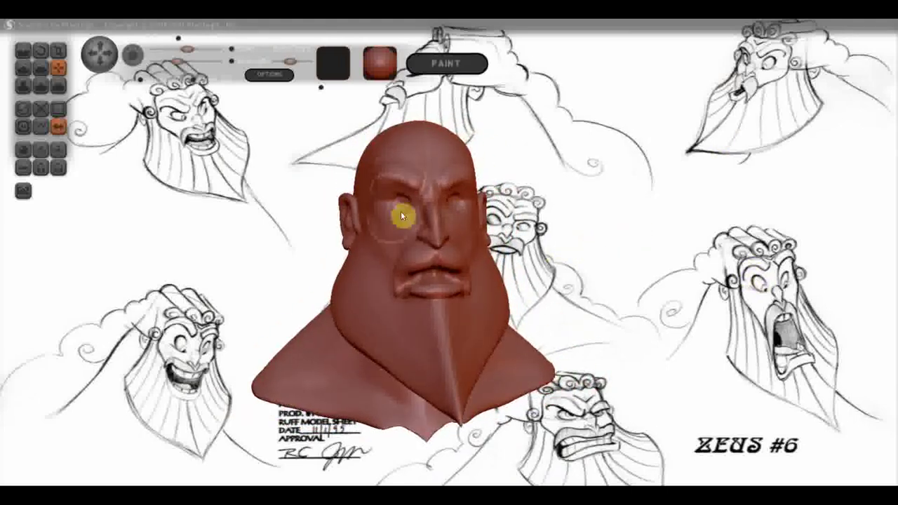
{"action": "mouse_move", "coordinate": [411, 217]}
{"action": "left_mouse_down"}
{"action": "mouse_move", "coordinate": [398, 184]}
{"action": "mouse_move", "coordinate": [419, 206]}
{"action": "mouse_move", "coordinate": [401, 195]}
{"action": "mouse_move", "coordinate": [441, 200]}
{"action": "left_mouse_up"}
{"action": "scroll", "coordinate": [419, 200], "scroll_direction": "up", "scroll_amount": 2}
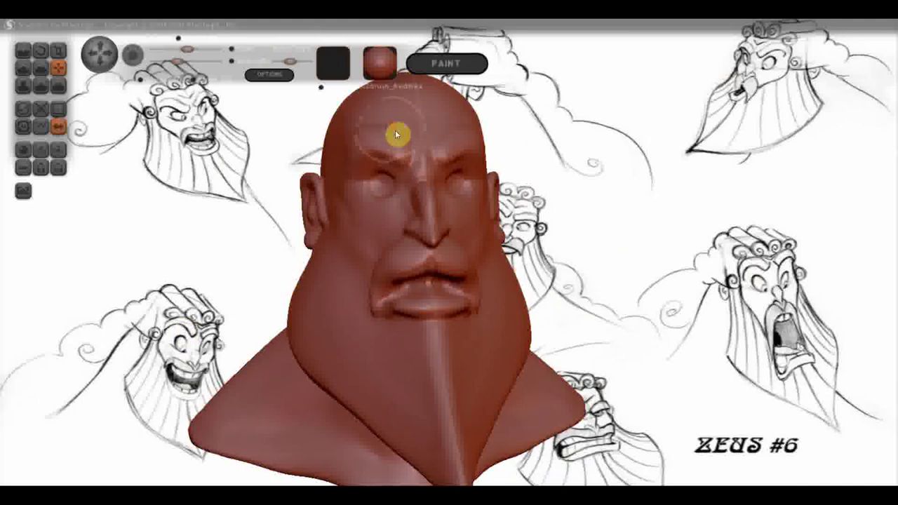
Undo the last stroke, then cut and deepen Crease furrows in the forehead centre above the brows.
{"action": "key", "text": "ctrl+z"}
{"action": "key", "text": "ctrl+z"}
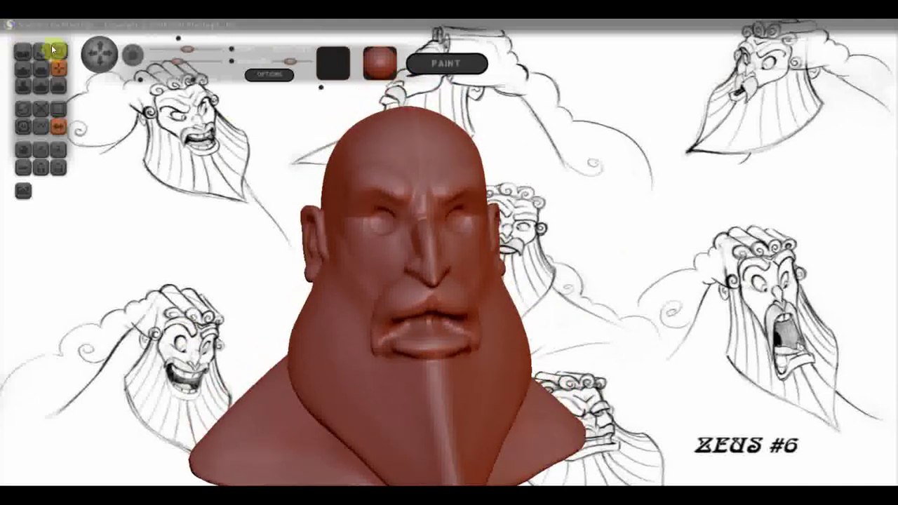
{"action": "left_click", "coordinate": [23, 68]}
{"action": "left_click_drag", "start_coordinate": [422, 175], "coordinate": [378, 166]}
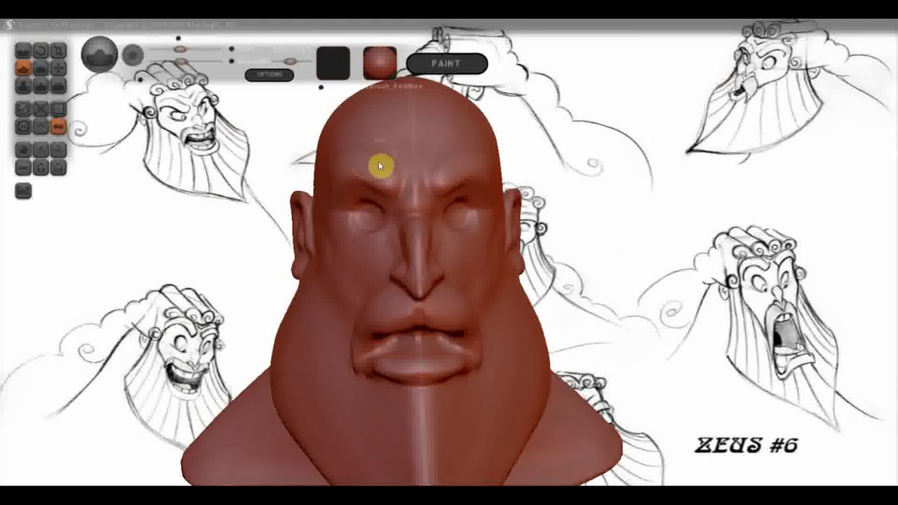
{"action": "left_click", "coordinate": [24, 50]}
{"action": "left_click_drag", "start_coordinate": [392, 141], "coordinate": [420, 168]}
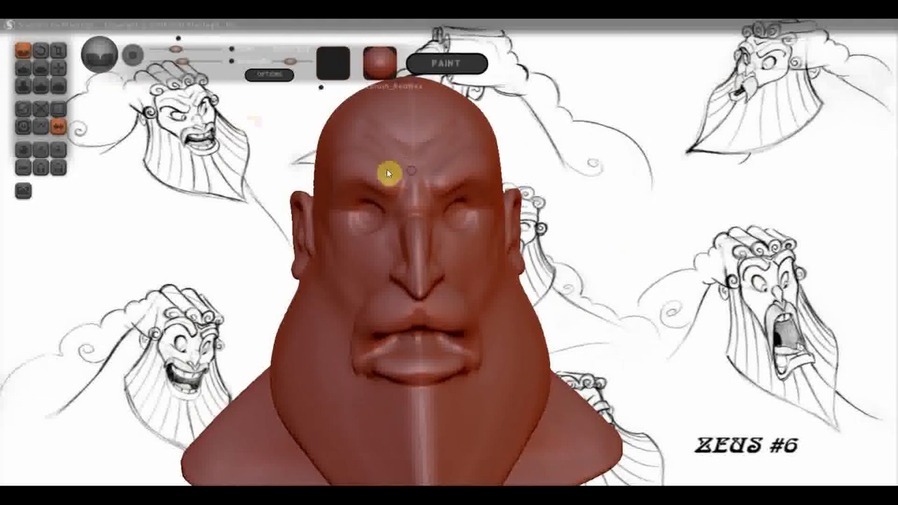
{"action": "left_click", "coordinate": [23, 67]}
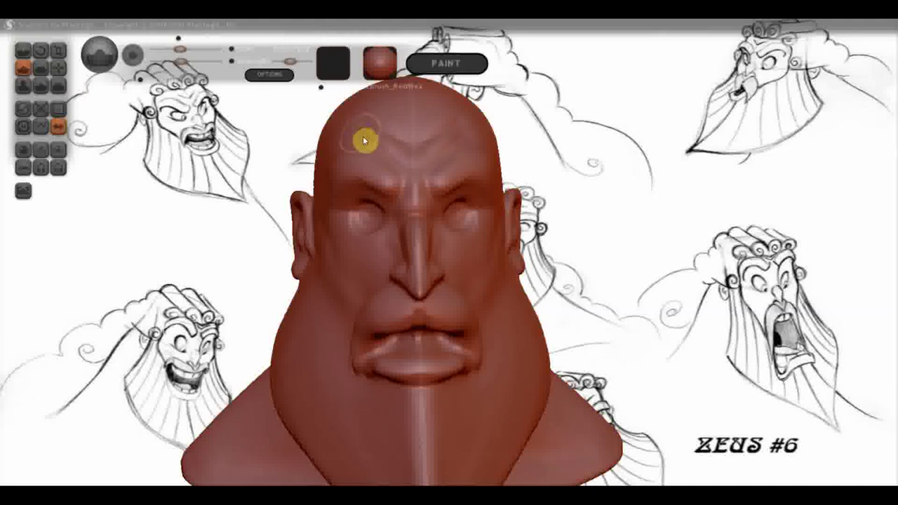
{"action": "left_click_drag", "start_coordinate": [398, 154], "coordinate": [372, 184]}
{"action": "mouse_move", "coordinate": [431, 122]}
{"action": "left_mouse_down"}
{"action": "mouse_move", "coordinate": [563, 230]}
{"action": "mouse_move", "coordinate": [542, 171]}
{"action": "mouse_move", "coordinate": [551, 231]}
{"action": "mouse_move", "coordinate": [517, 227]}
{"action": "mouse_move", "coordinate": [579, 240]}
{"action": "left_mouse_up"}
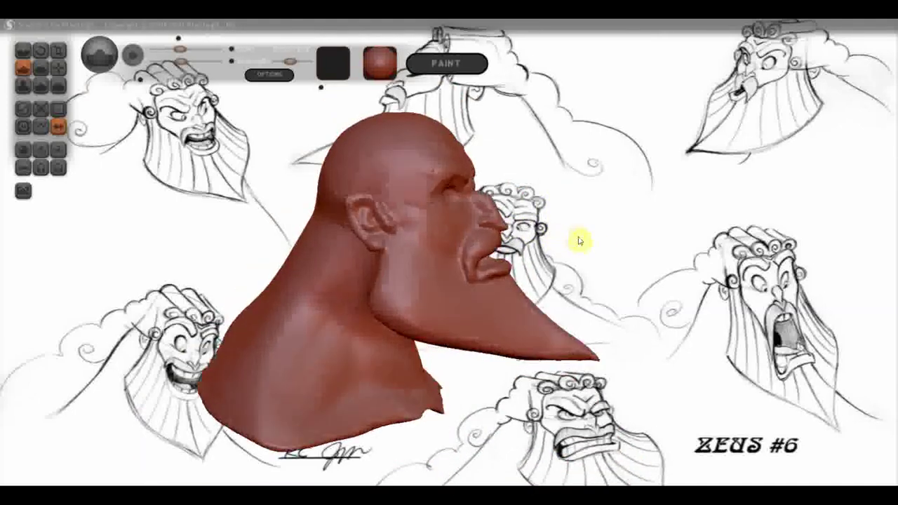
Fill out the lower lip and carve a crease down the chin below it.
{"action": "left_click", "coordinate": [23, 50]}
{"action": "scroll", "coordinate": [447, 275], "scroll_direction": "up", "scroll_amount": 2}
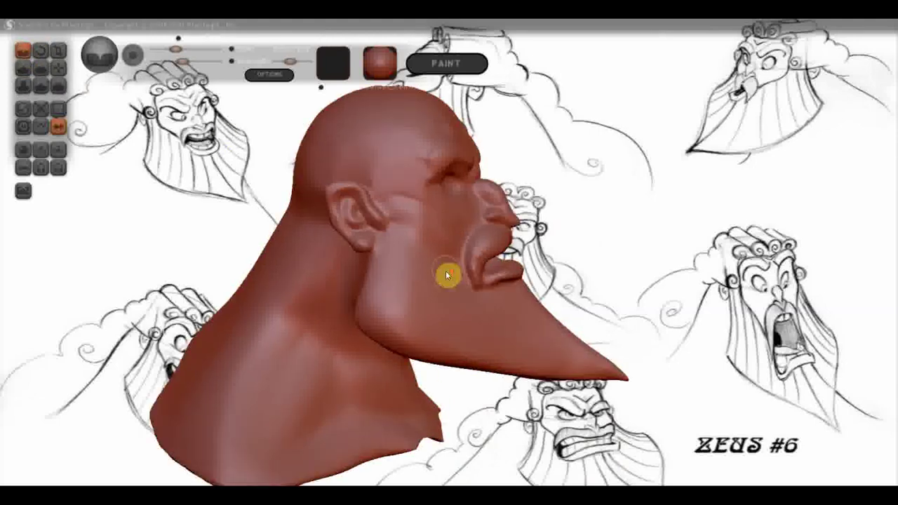
{"action": "right_click_drag", "start_coordinate": [447, 275], "coordinate": [410, 243]}
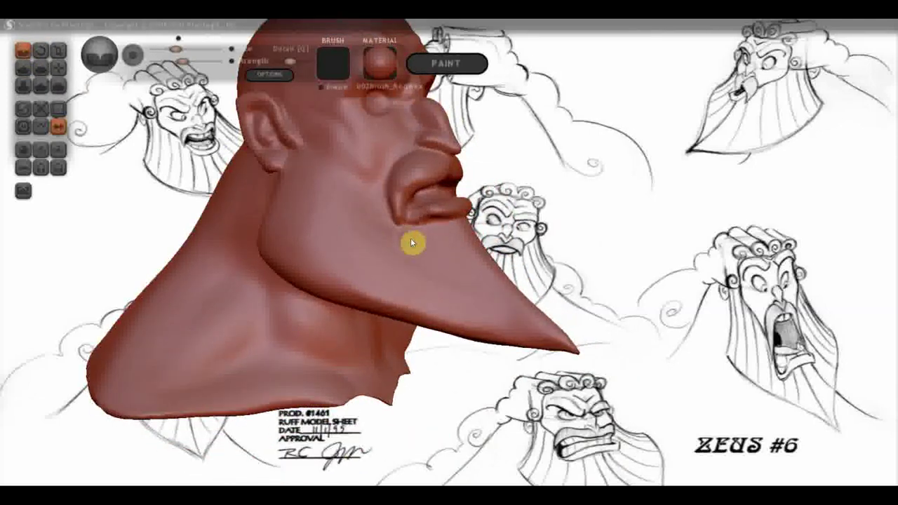
{"action": "mouse_move", "coordinate": [435, 216]}
{"action": "left_mouse_down"}
{"action": "mouse_move", "coordinate": [407, 219]}
{"action": "mouse_move", "coordinate": [431, 236]}
{"action": "left_mouse_up"}
{"action": "left_click_drag", "start_coordinate": [439, 237], "coordinate": [463, 292]}
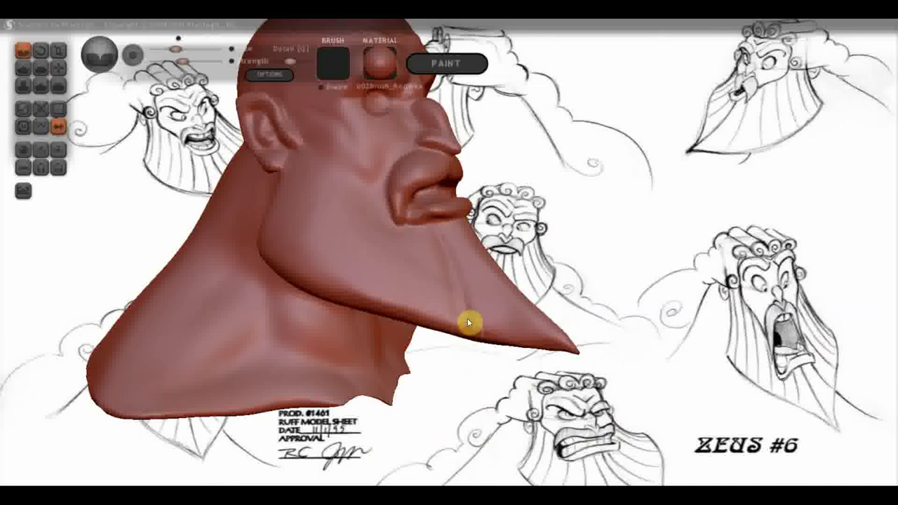
Cut strand grooves into the beard below the lip and down the cheek to the jaw.
{"action": "right_click_drag", "start_coordinate": [466, 304], "coordinate": [449, 329]}
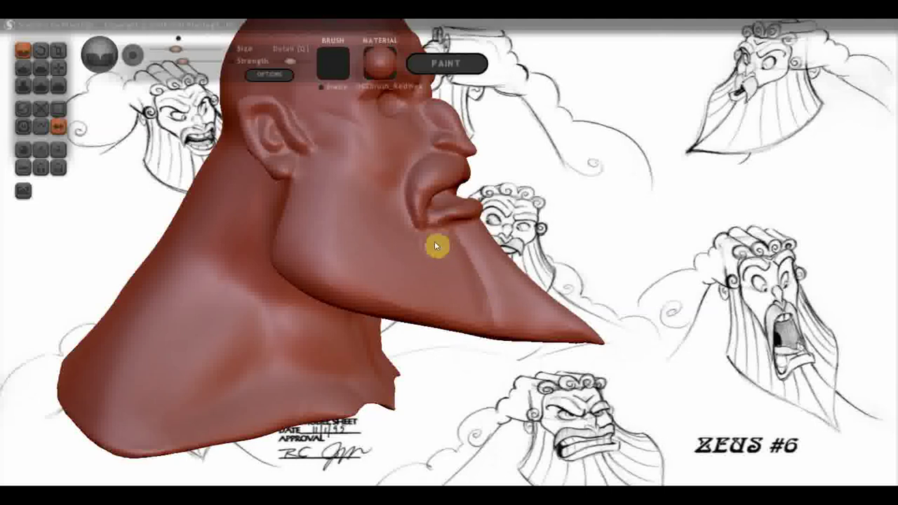
{"action": "left_click_drag", "start_coordinate": [423, 238], "coordinate": [456, 319]}
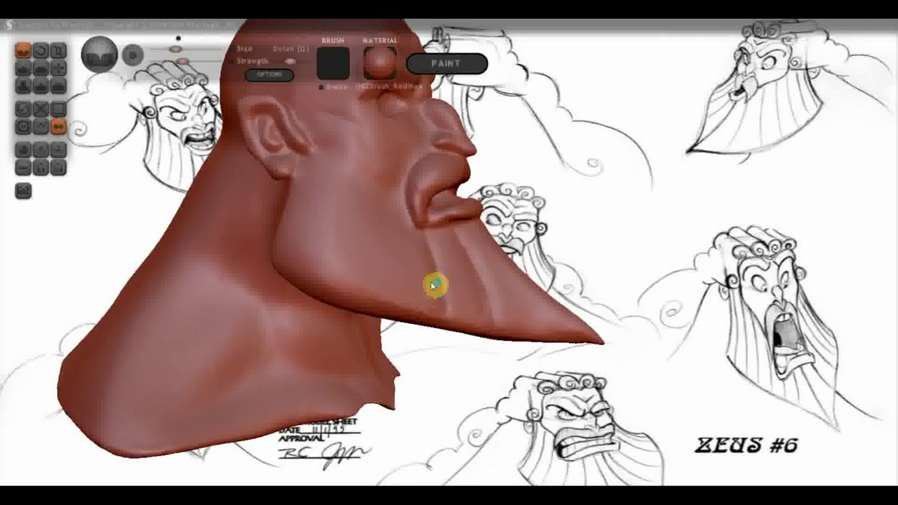
{"action": "right_click_drag", "start_coordinate": [433, 283], "coordinate": [445, 288]}
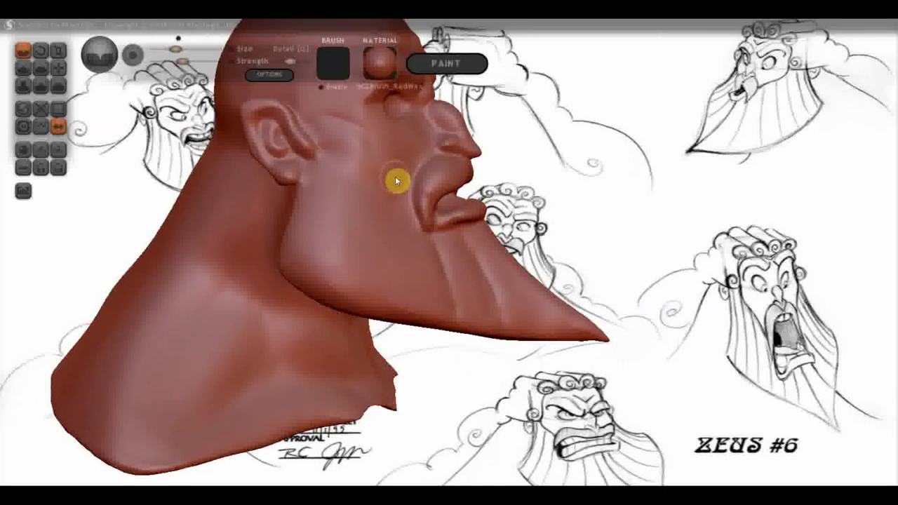
{"action": "right_click_drag", "start_coordinate": [399, 184], "coordinate": [409, 188]}
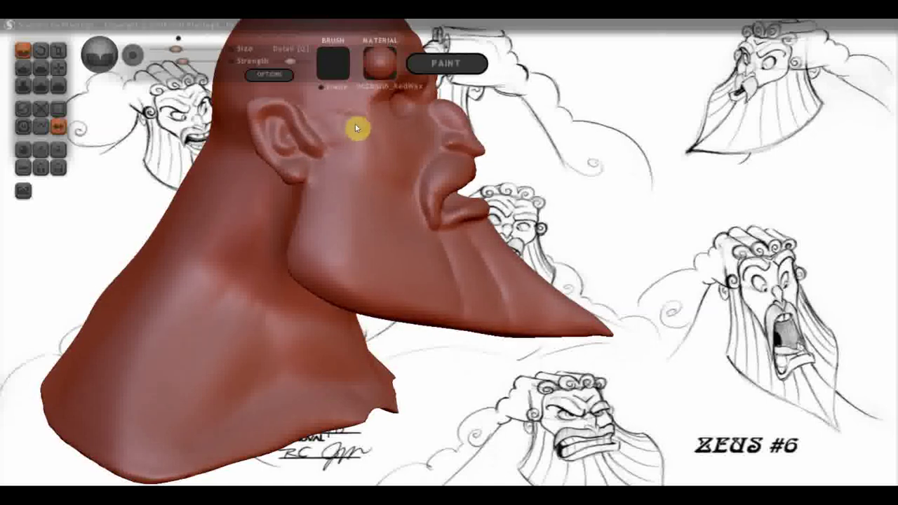
{"action": "left_click_drag", "start_coordinate": [352, 130], "coordinate": [307, 271]}
{"action": "left_click_drag", "start_coordinate": [379, 158], "coordinate": [355, 271]}
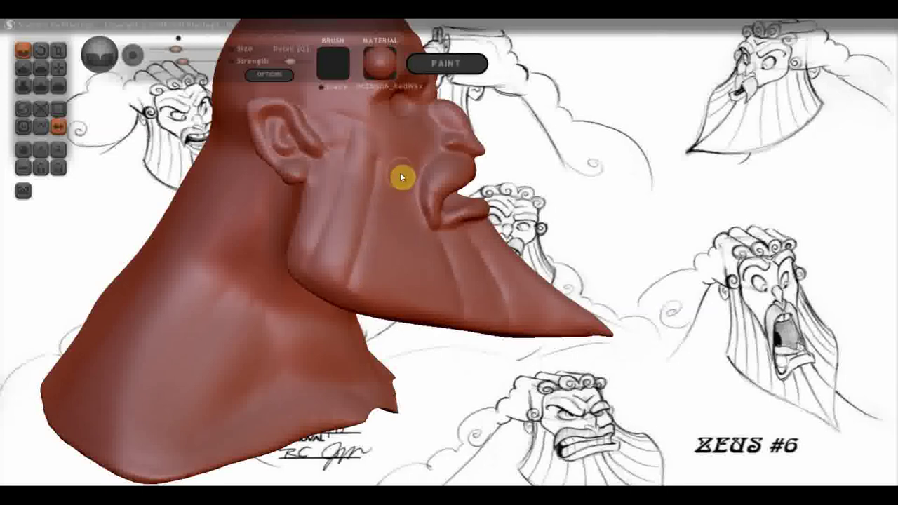
{"action": "left_click_drag", "start_coordinate": [405, 177], "coordinate": [395, 281]}
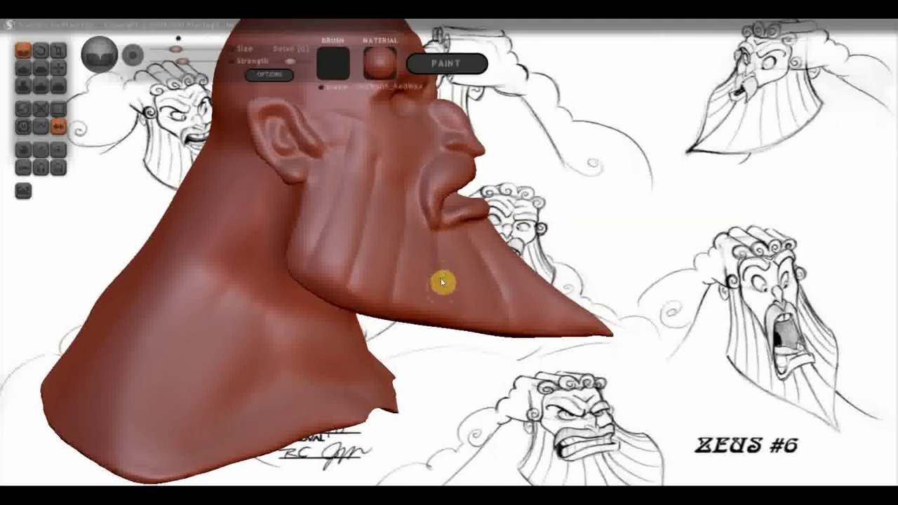
Carve strand creases along the side of the beard toward its tip.
{"action": "mouse_move", "coordinate": [561, 227]}
{"action": "left_mouse_down"}
{"action": "mouse_move", "coordinate": [491, 245]}
{"action": "mouse_move", "coordinate": [442, 241]}
{"action": "mouse_move", "coordinate": [487, 212]}
{"action": "mouse_move", "coordinate": [542, 209]}
{"action": "mouse_move", "coordinate": [512, 179]}
{"action": "left_mouse_up"}
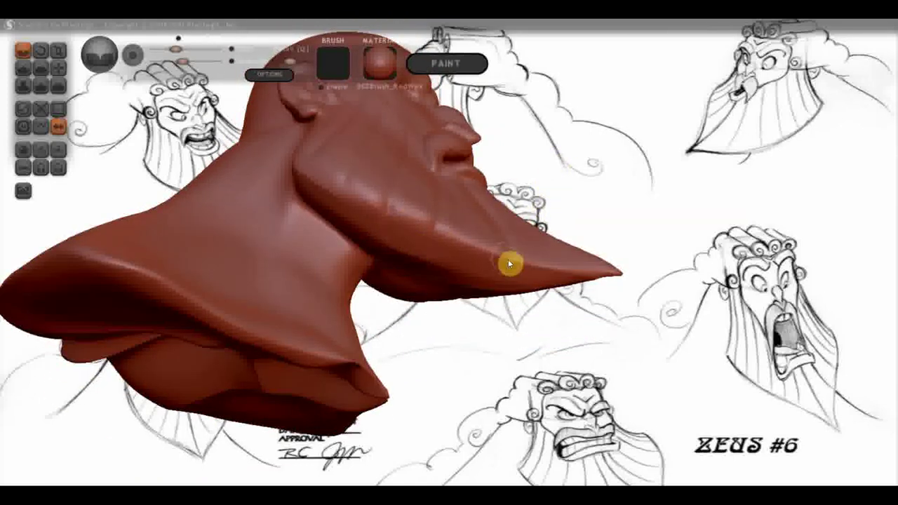
{"action": "left_click_drag", "start_coordinate": [494, 267], "coordinate": [571, 202]}
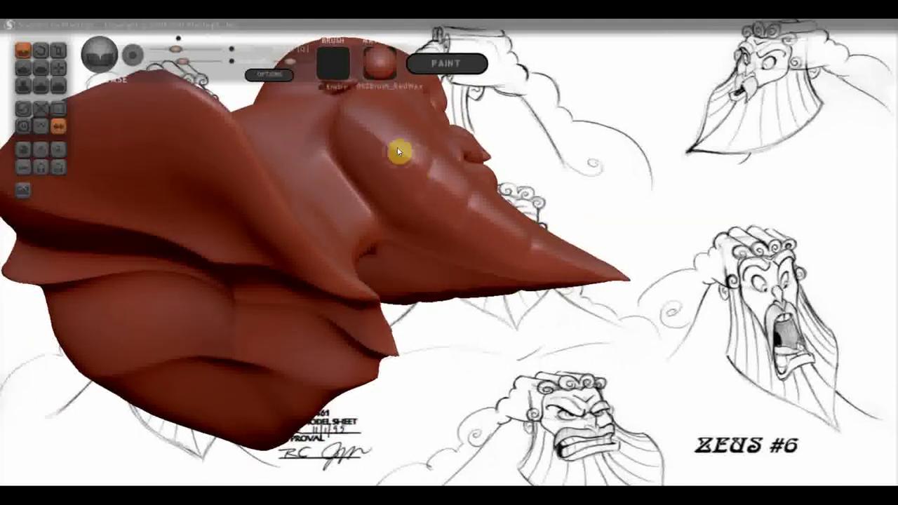
{"action": "mouse_move", "coordinate": [409, 179]}
{"action": "left_mouse_down"}
{"action": "mouse_move", "coordinate": [487, 237]}
{"action": "mouse_move", "coordinate": [531, 244]}
{"action": "mouse_move", "coordinate": [587, 215]}
{"action": "mouse_move", "coordinate": [526, 313]}
{"action": "mouse_move", "coordinate": [381, 279]}
{"action": "mouse_move", "coordinate": [409, 283]}
{"action": "left_mouse_up"}
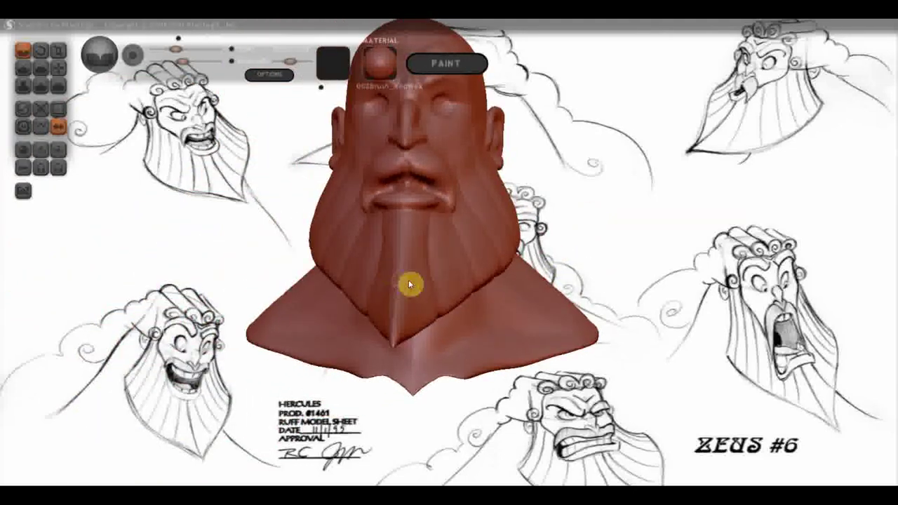
Use the Grab brush to pull the cheek up toward the temple in three-quarter view.
{"action": "scroll", "coordinate": [609, 273], "scroll_direction": "down", "scroll_amount": 2}
{"action": "scroll", "coordinate": [602, 288], "scroll_direction": "down", "scroll_amount": 1}
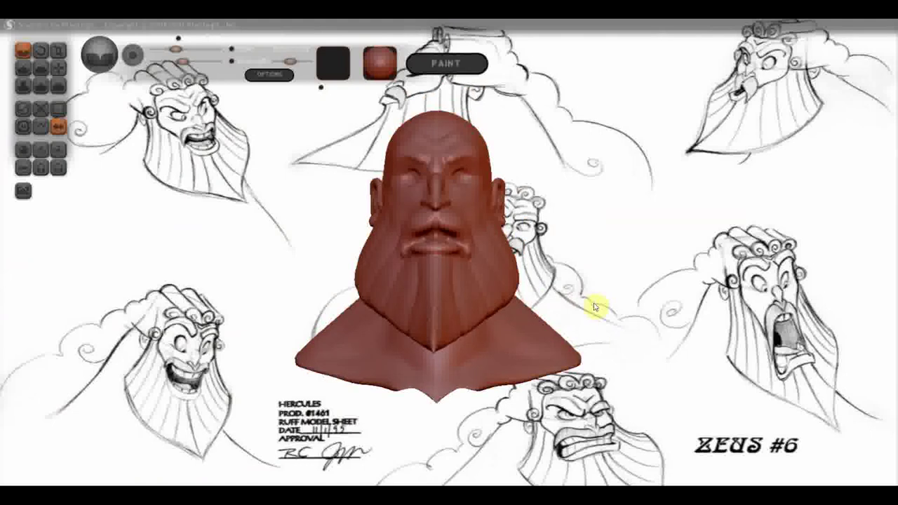
{"action": "scroll", "coordinate": [593, 294], "scroll_direction": "down", "scroll_amount": 1}
{"action": "scroll", "coordinate": [565, 263], "scroll_direction": "up", "scroll_amount": 1}
{"action": "scroll", "coordinate": [567, 242], "scroll_direction": "up", "scroll_amount": 2}
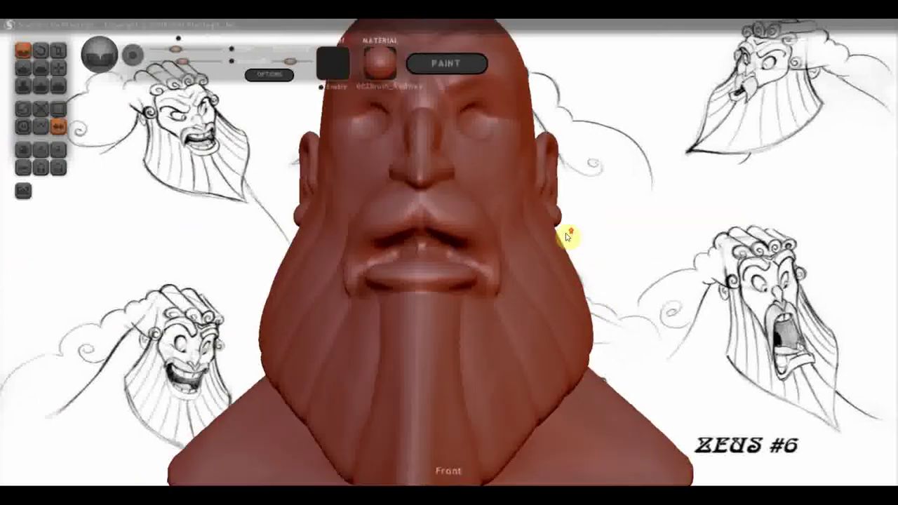
{"action": "mouse_move", "coordinate": [569, 195]}
{"action": "left_mouse_down"}
{"action": "mouse_move", "coordinate": [585, 237]}
{"action": "mouse_move", "coordinate": [539, 272]}
{"action": "left_mouse_up"}
{"action": "left_click", "coordinate": [58, 67]}
{"action": "mouse_move", "coordinate": [84, 90]}
{"action": "left_mouse_down"}
{"action": "mouse_move", "coordinate": [575, 201]}
{"action": "mouse_move", "coordinate": [553, 186]}
{"action": "left_mouse_up"}
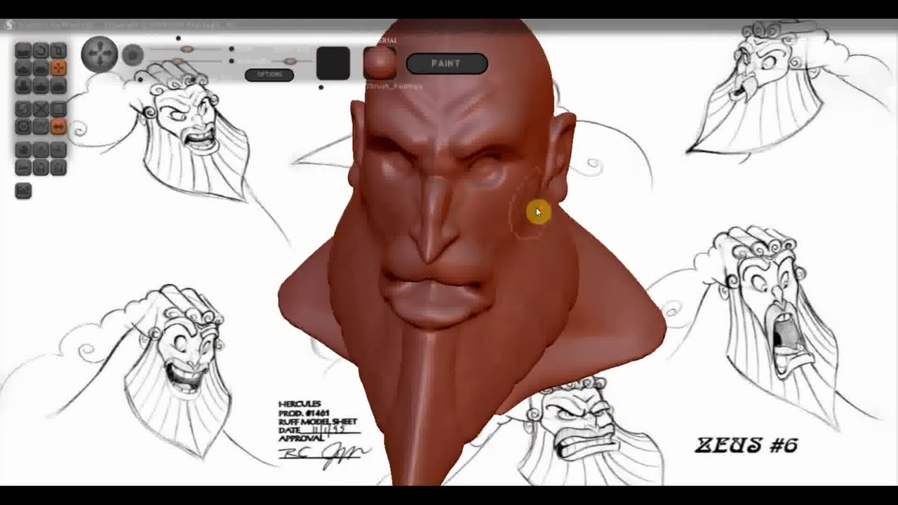
{"action": "mouse_move", "coordinate": [531, 215]}
{"action": "left_mouse_down"}
{"action": "mouse_move", "coordinate": [541, 181]}
{"action": "mouse_move", "coordinate": [533, 211]}
{"action": "left_mouse_up"}
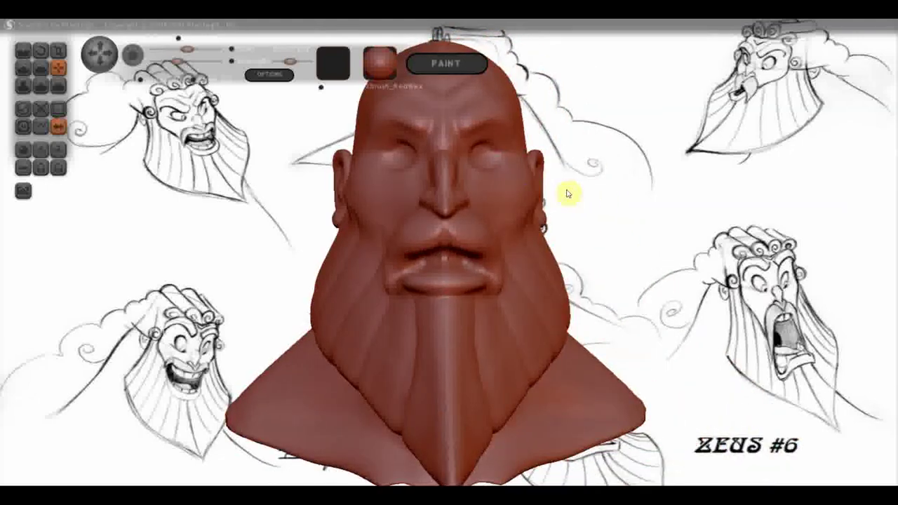
Crease the cheek surface beside the ear from a right-facing profile.
{"action": "left_click_drag", "start_coordinate": [641, 197], "coordinate": [622, 196]}
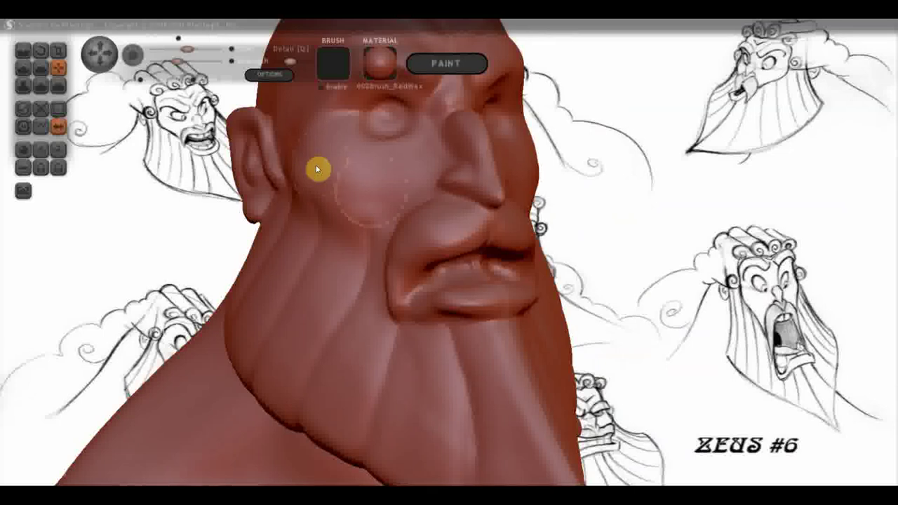
{"action": "left_click_drag", "start_coordinate": [396, 198], "coordinate": [485, 213]}
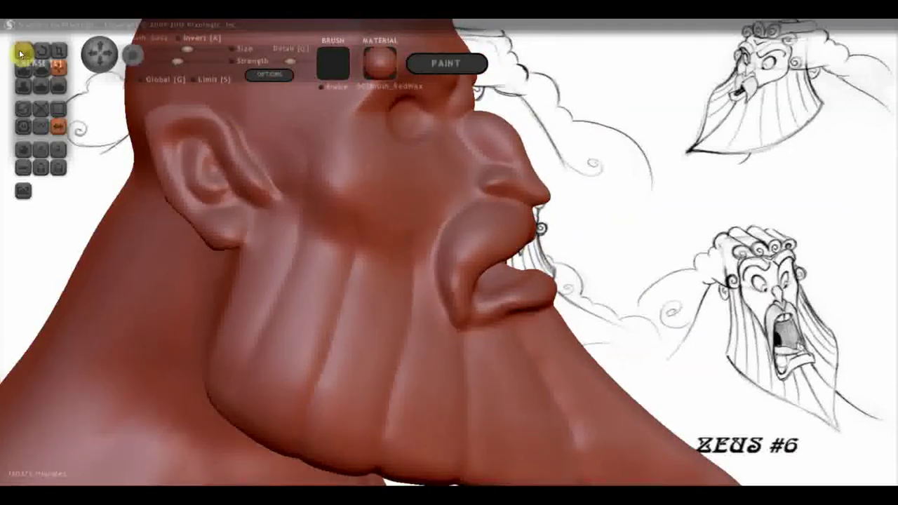
{"action": "left_click", "coordinate": [31, 56]}
{"action": "left_click_drag", "start_coordinate": [275, 143], "coordinate": [322, 167]}
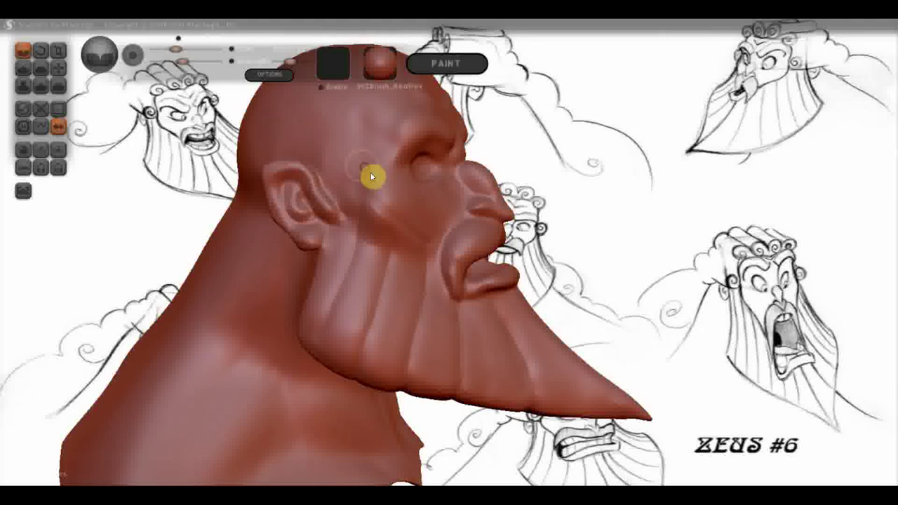
{"action": "left_click", "coordinate": [28, 67]}
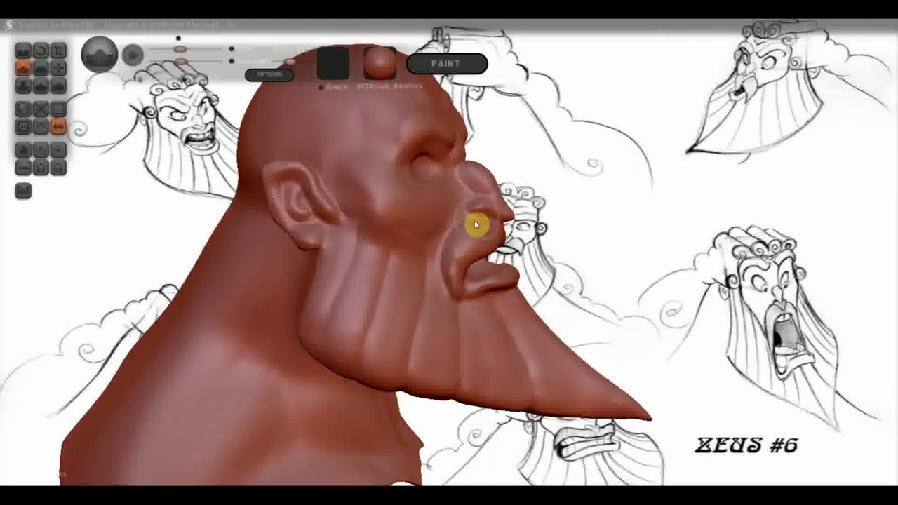
Build up the nose wing and fill the nostril hollow with the Draw brush.
{"action": "scroll", "coordinate": [469, 242], "scroll_direction": "down", "scroll_amount": 2}
{"action": "right_click_drag", "start_coordinate": [462, 257], "coordinate": [295, 275]}
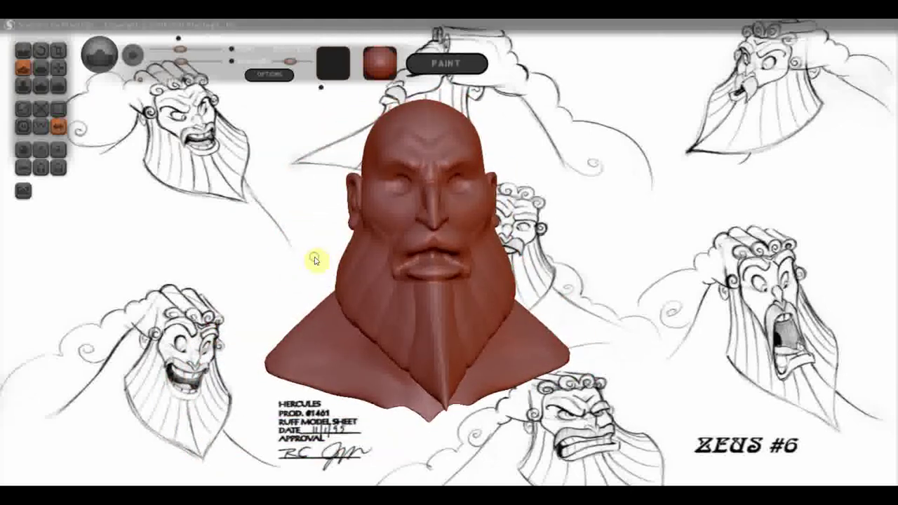
{"action": "scroll", "coordinate": [317, 261], "scroll_direction": "up", "scroll_amount": 3}
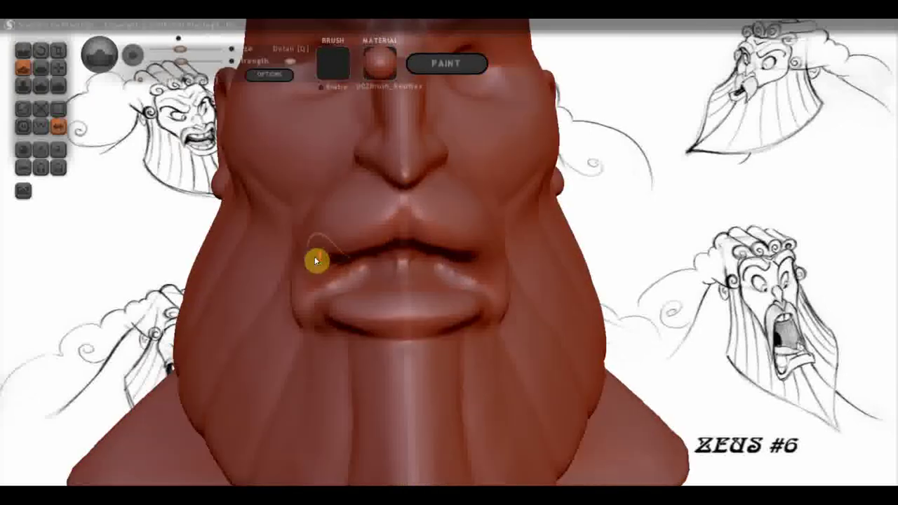
{"action": "scroll", "coordinate": [427, 285], "scroll_direction": "up", "scroll_amount": 2}
{"action": "mouse_move", "coordinate": [424, 327]}
{"action": "right_mouse_down"}
{"action": "mouse_move", "coordinate": [435, 363]}
{"action": "mouse_move", "coordinate": [497, 358]}
{"action": "mouse_move", "coordinate": [489, 342]}
{"action": "right_mouse_up"}
{"action": "scroll", "coordinate": [401, 315], "scroll_direction": "up", "scroll_amount": 2}
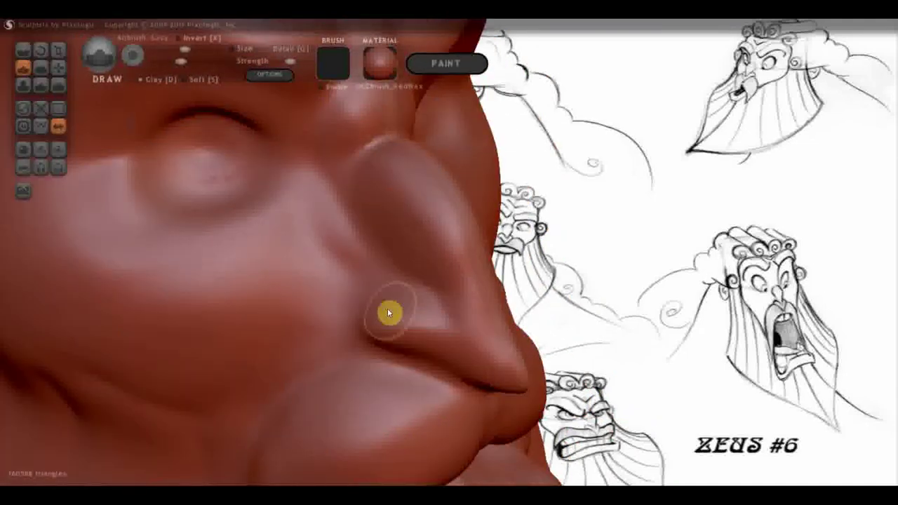
{"action": "mouse_move", "coordinate": [384, 322]}
{"action": "left_mouse_down"}
{"action": "mouse_move", "coordinate": [395, 307]}
{"action": "mouse_move", "coordinate": [431, 341]}
{"action": "mouse_move", "coordinate": [430, 331]}
{"action": "mouse_move", "coordinate": [444, 339]}
{"action": "left_mouse_up"}
{"action": "mouse_move", "coordinate": [388, 353]}
{"action": "right_mouse_down"}
{"action": "mouse_move", "coordinate": [344, 315]}
{"action": "mouse_move", "coordinate": [387, 266]}
{"action": "right_mouse_up"}
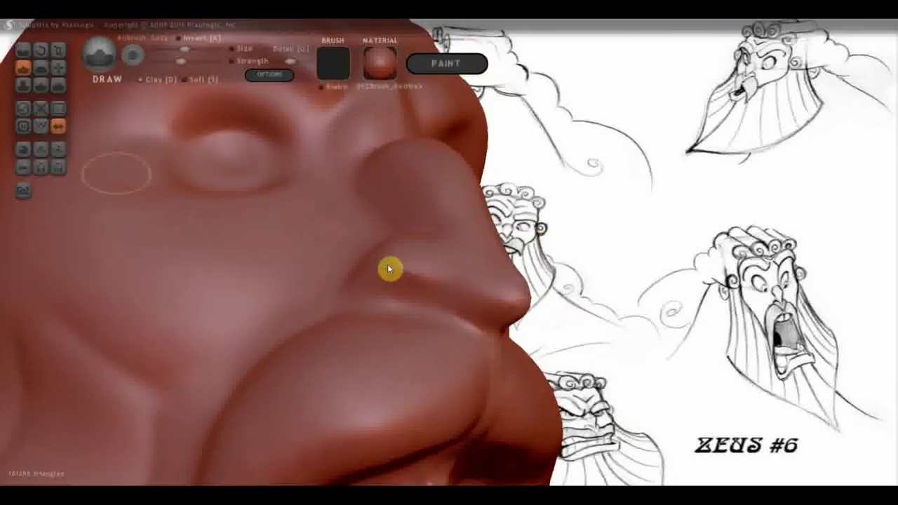
Carve three creases under the nose with the Crease brush.
{"action": "left_click", "coordinate": [25, 51]}
{"action": "right_click_drag", "start_coordinate": [243, 239], "coordinate": [315, 296]}
{"action": "mouse_move", "coordinate": [395, 285]}
{"action": "left_mouse_down"}
{"action": "mouse_move", "coordinate": [473, 317]}
{"action": "mouse_move", "coordinate": [379, 273]}
{"action": "left_mouse_up"}
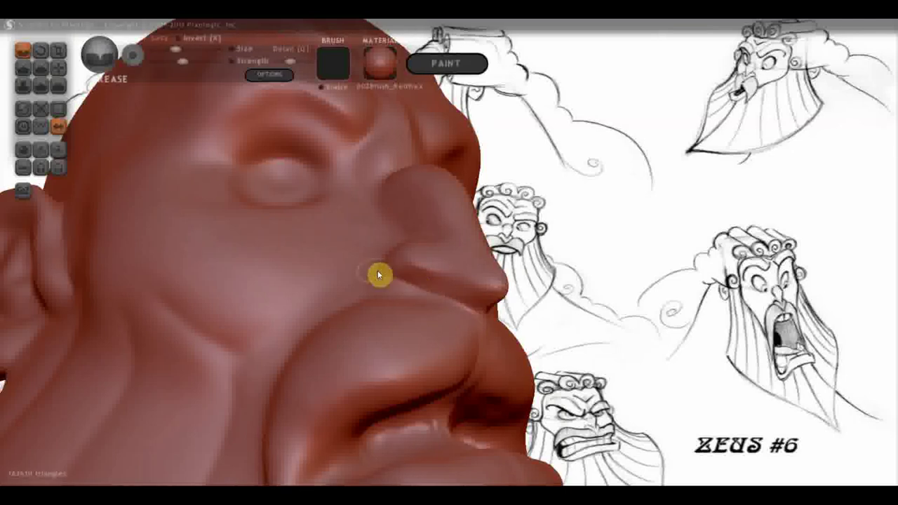
{"action": "mouse_move", "coordinate": [475, 321]}
{"action": "right_mouse_down"}
{"action": "mouse_move", "coordinate": [463, 371]}
{"action": "mouse_move", "coordinate": [466, 344]}
{"action": "right_mouse_up"}
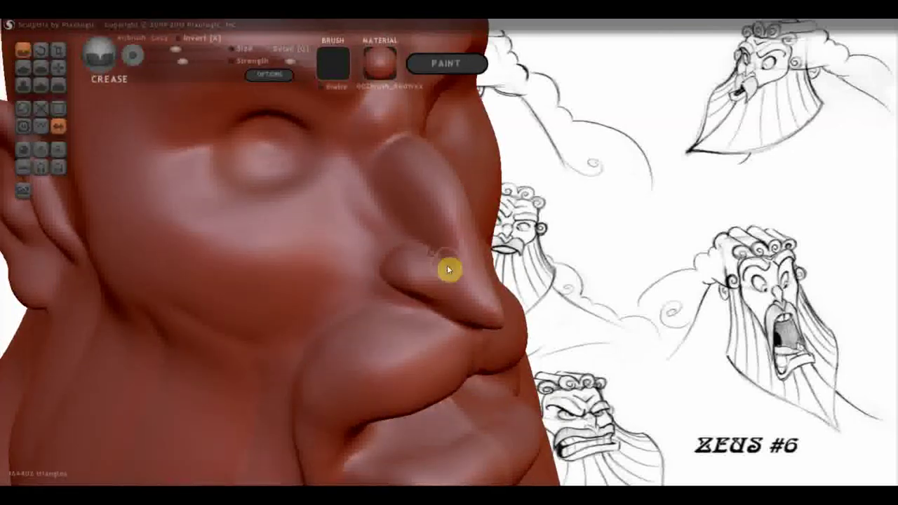
{"action": "mouse_move", "coordinate": [442, 270]}
{"action": "right_mouse_down"}
{"action": "mouse_move", "coordinate": [376, 278]}
{"action": "mouse_move", "coordinate": [411, 283]}
{"action": "mouse_move", "coordinate": [491, 262]}
{"action": "mouse_move", "coordinate": [502, 248]}
{"action": "mouse_move", "coordinate": [561, 245]}
{"action": "mouse_move", "coordinate": [548, 247]}
{"action": "right_mouse_up"}
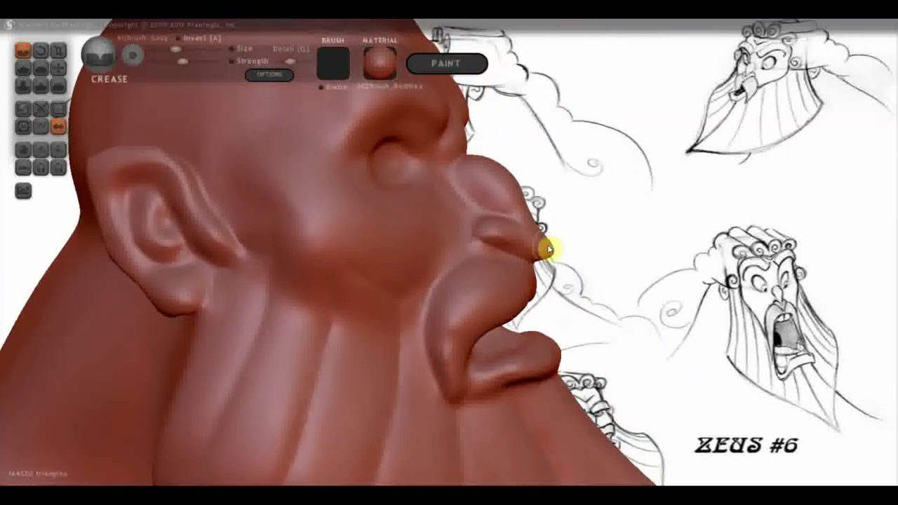
{"action": "scroll", "coordinate": [518, 250], "scroll_direction": "down", "scroll_amount": 5}
{"action": "right_click_drag", "start_coordinate": [475, 248], "coordinate": [506, 235]}
Push the brow outward with the Grab brush.
{"action": "left_click", "coordinate": [59, 67]}
{"action": "scroll", "coordinate": [234, 211], "scroll_direction": "up", "scroll_amount": 2}
{"action": "scroll", "coordinate": [295, 211], "scroll_direction": "up", "scroll_amount": 2}
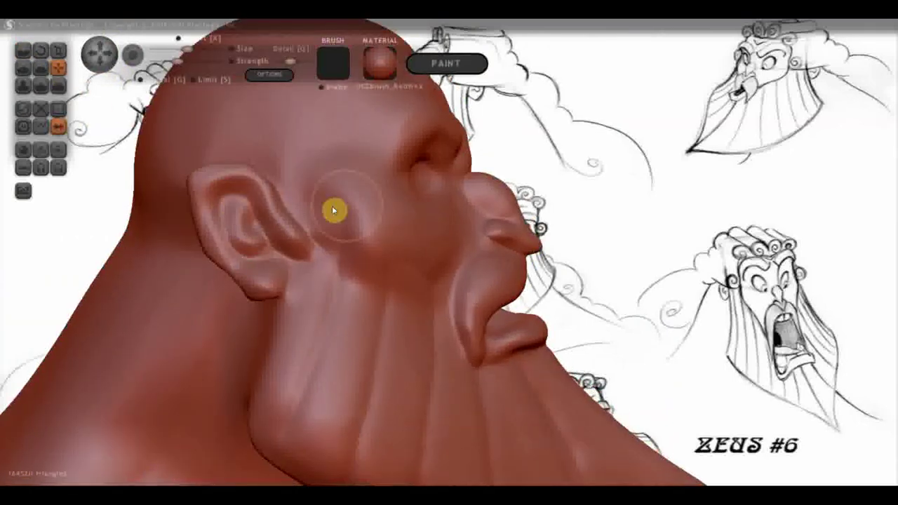
{"action": "scroll", "coordinate": [457, 148], "scroll_direction": "down", "scroll_amount": 2}
{"action": "left_click_drag", "start_coordinate": [450, 147], "coordinate": [460, 163]}
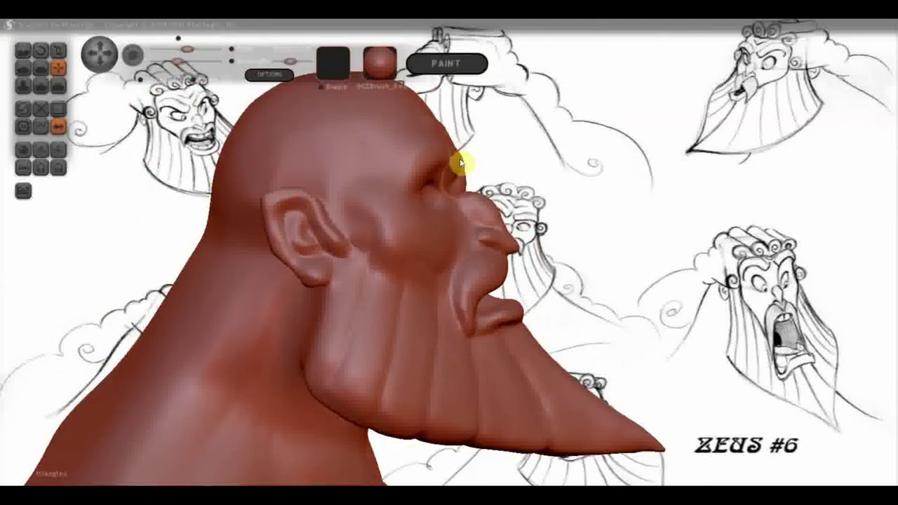
{"action": "scroll", "coordinate": [477, 193], "scroll_direction": "up", "scroll_amount": 2}
{"action": "scroll", "coordinate": [474, 170], "scroll_direction": "up", "scroll_amount": 2}
{"action": "left_click_drag", "start_coordinate": [485, 133], "coordinate": [490, 124]}
{"action": "scroll", "coordinate": [492, 123], "scroll_direction": "down", "scroll_amount": 2}
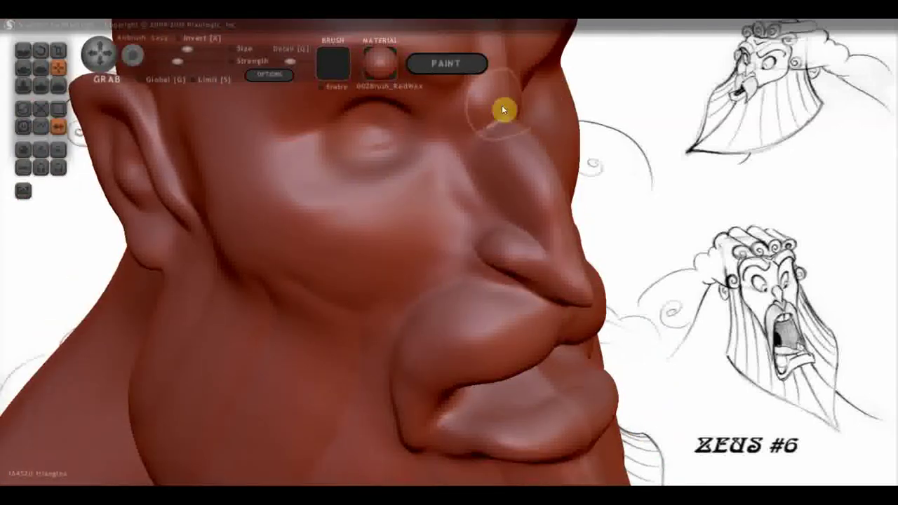
Sculpt and smooth the upper lip and nose in profile.
{"action": "mouse_move", "coordinate": [500, 122]}
{"action": "right_mouse_down"}
{"action": "mouse_move", "coordinate": [530, 154]}
{"action": "mouse_move", "coordinate": [485, 150]}
{"action": "right_mouse_up"}
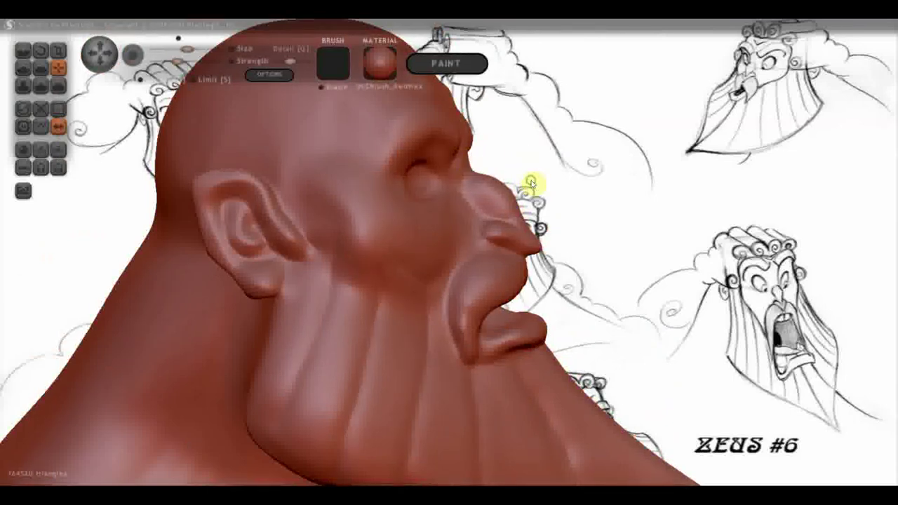
{"action": "right_click_drag", "start_coordinate": [531, 185], "coordinate": [531, 237]}
{"action": "left_click_drag", "start_coordinate": [532, 236], "coordinate": [514, 243]}
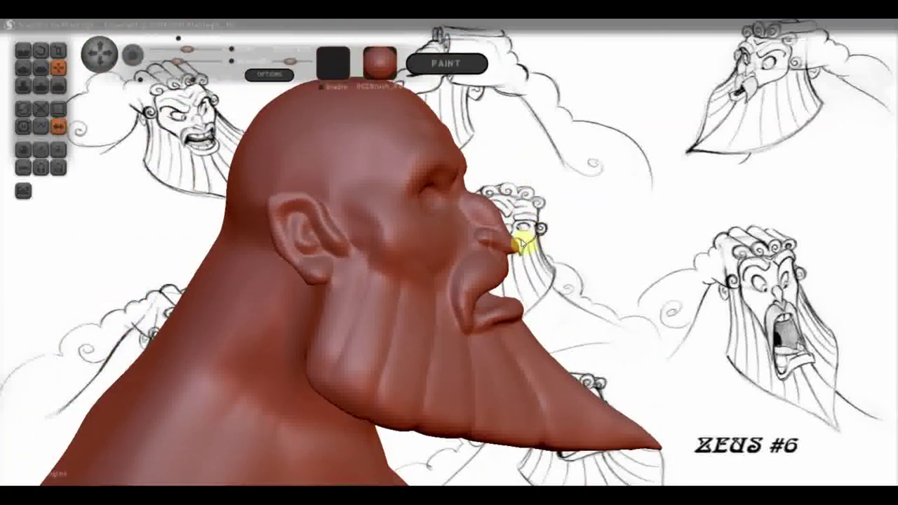
Bring up the Export dialog to save the bust as a Wavefront OBJ file.
{"action": "left_click_drag", "start_coordinate": [557, 262], "coordinate": [417, 268]}
{"action": "scroll", "coordinate": [417, 270], "scroll_direction": "down", "scroll_amount": 3}
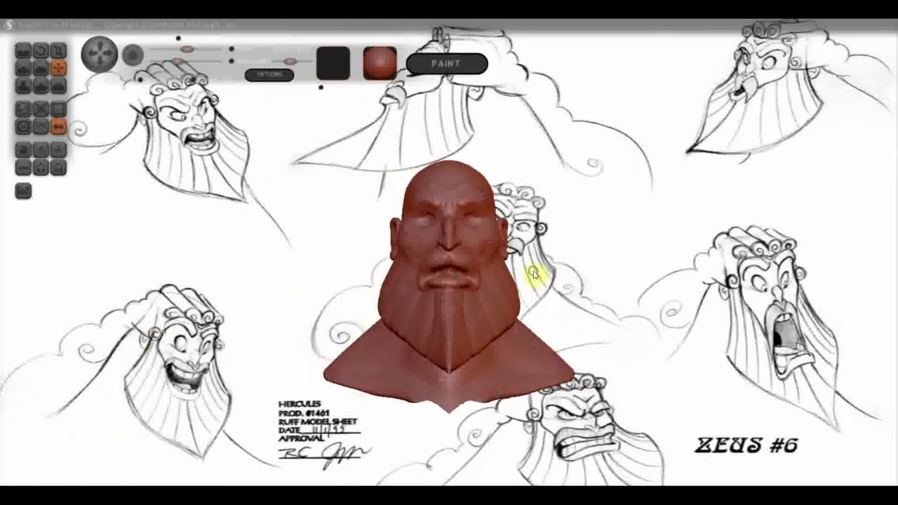
{"action": "left_click", "coordinate": [59, 151]}
{"action": "left_click", "coordinate": [111, 239]}
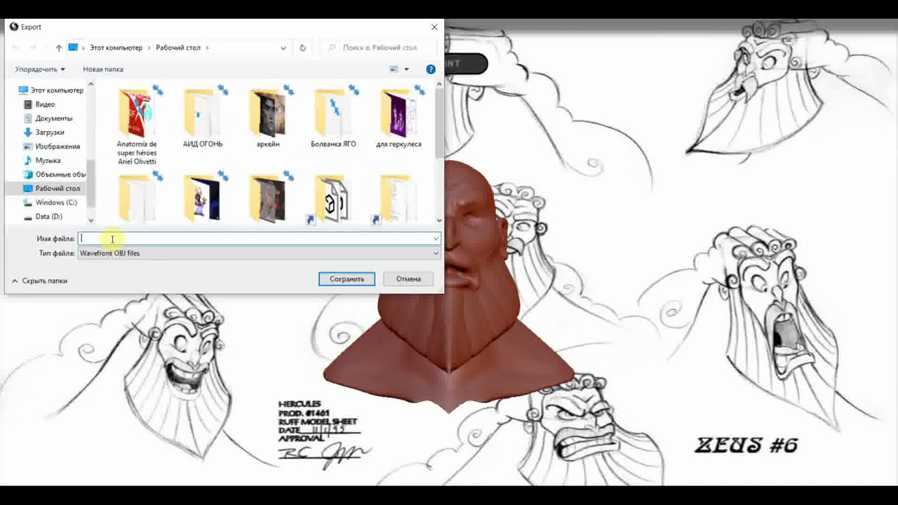
Export the bust as an OBJ to the Desktop, then export it again as 'зевс 2'.
{"action": "type", "text": "зевс"}
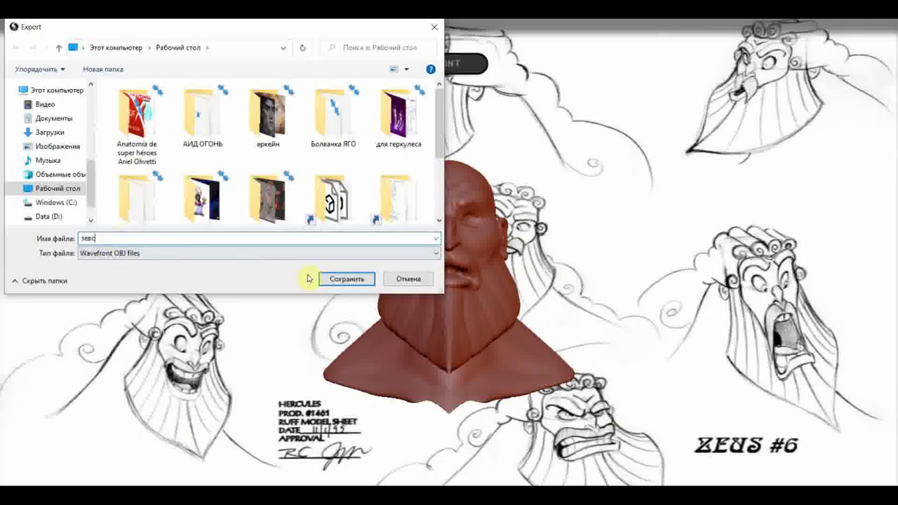
{"action": "left_click", "coordinate": [330, 278]}
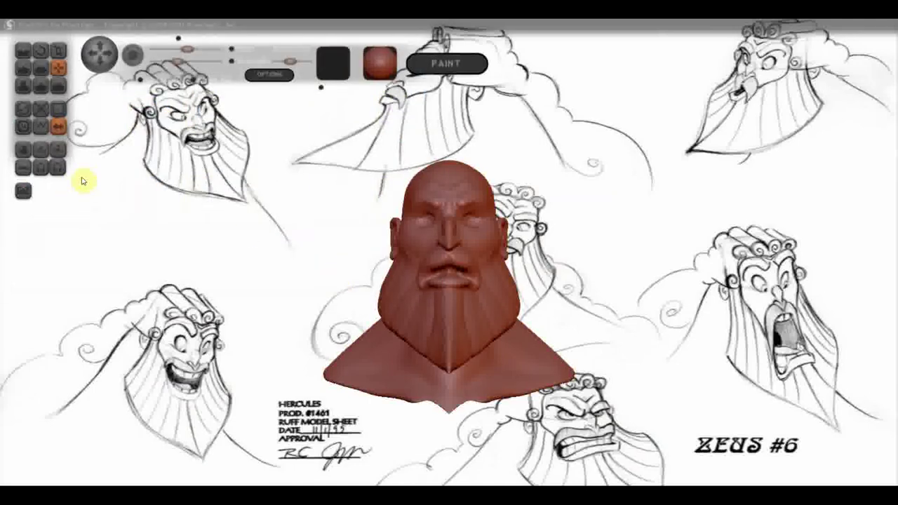
{"action": "left_click", "coordinate": [57, 148]}
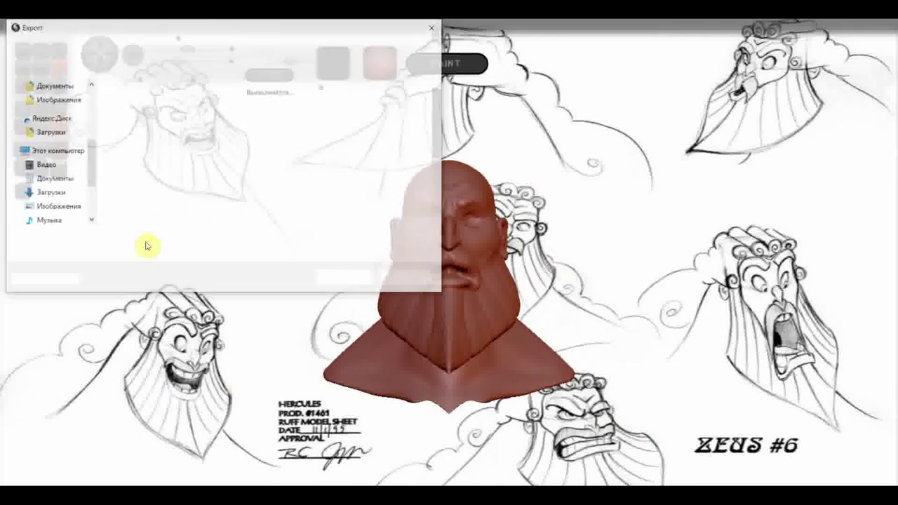
{"action": "left_click", "coordinate": [103, 236]}
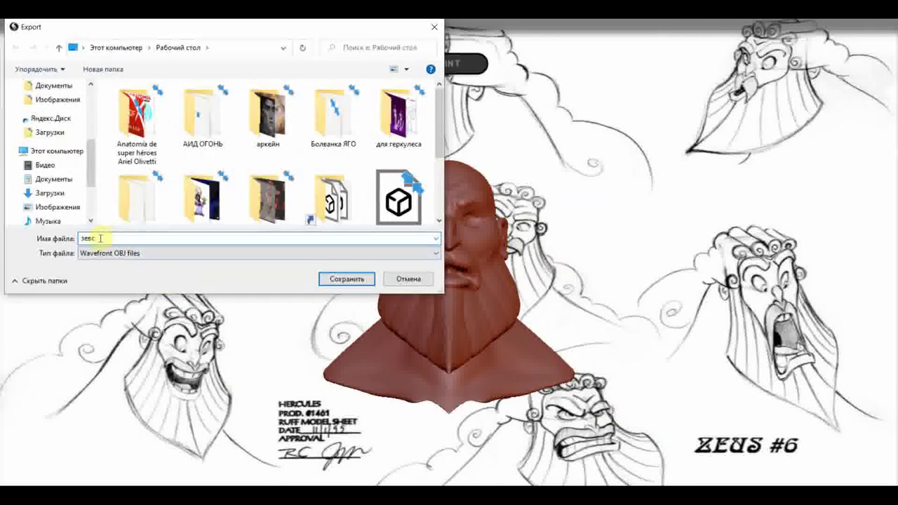
{"action": "type", "text": "2"}
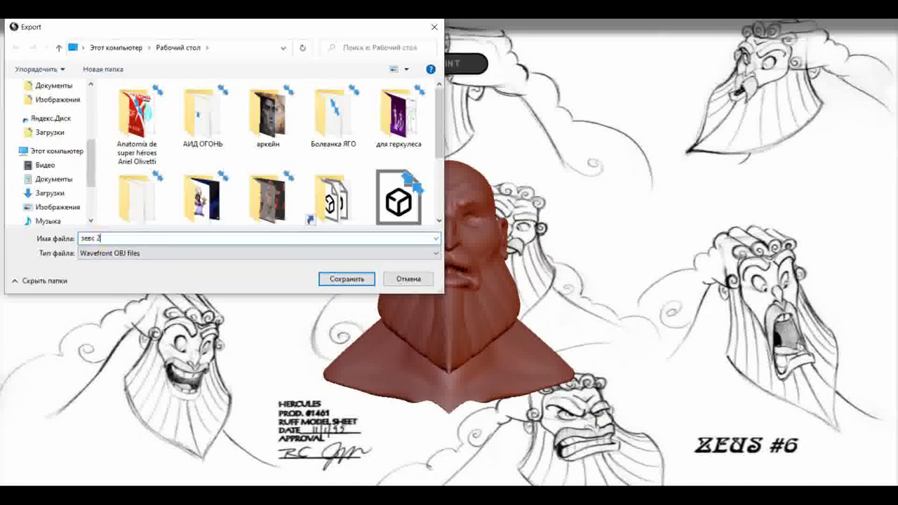
{"action": "left_click", "coordinate": [344, 280]}
{"action": "mouse_move", "coordinate": [363, 267]}
{"action": "left_mouse_down"}
{"action": "mouse_move", "coordinate": [434, 288]}
{"action": "mouse_move", "coordinate": [537, 260]}
{"action": "left_mouse_up"}
{"action": "scroll", "coordinate": [537, 261], "scroll_direction": "up", "scroll_amount": 2}
{"action": "scroll", "coordinate": [538, 260], "scroll_direction": "up", "scroll_amount": 3}
{"action": "scroll", "coordinate": [554, 261], "scroll_direction": "up", "scroll_amount": 3}
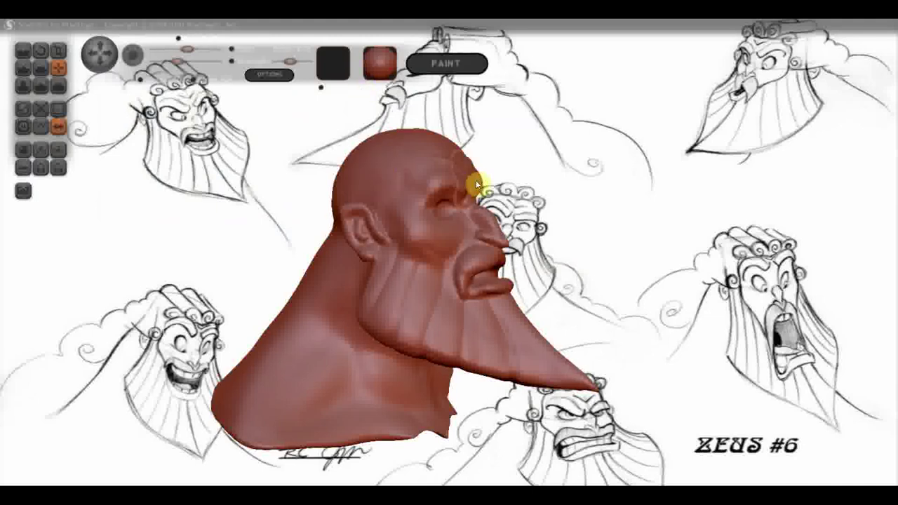
{"action": "left_click_drag", "start_coordinate": [576, 218], "coordinate": [459, 225]}
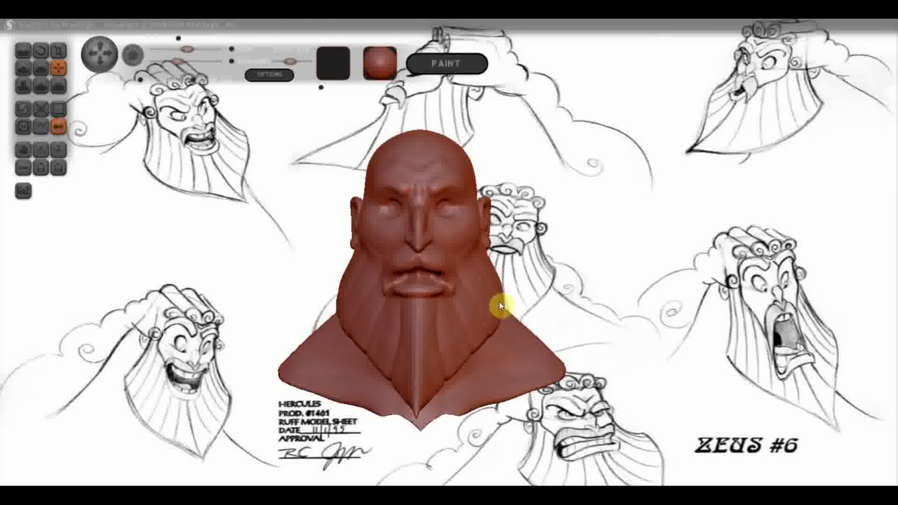
{"action": "scroll", "coordinate": [539, 272], "scroll_direction": "down", "scroll_amount": 2}
{"action": "scroll", "coordinate": [539, 273], "scroll_direction": "up", "scroll_amount": 2}
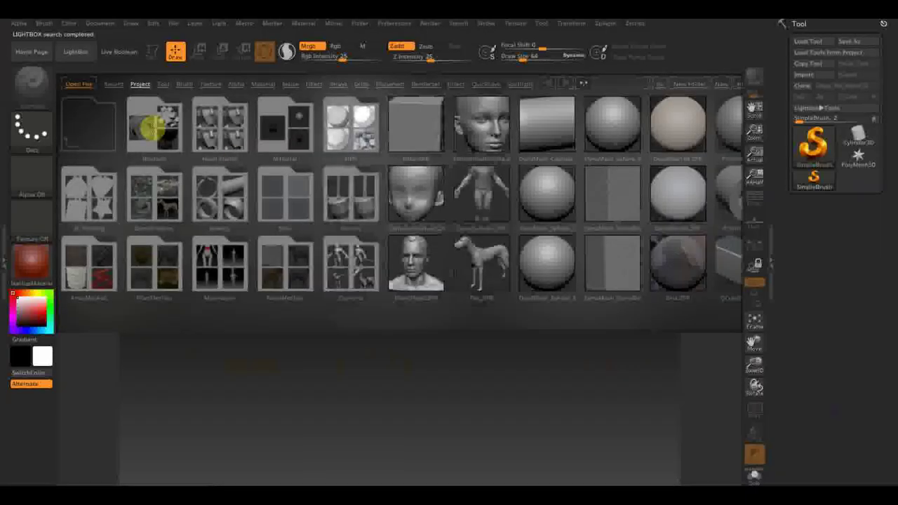
Close LightBox, drag a Sphere3D onto the canvas, enter Edit mode and make it a PolyMesh3D.
{"action": "left_click", "coordinate": [75, 56]}
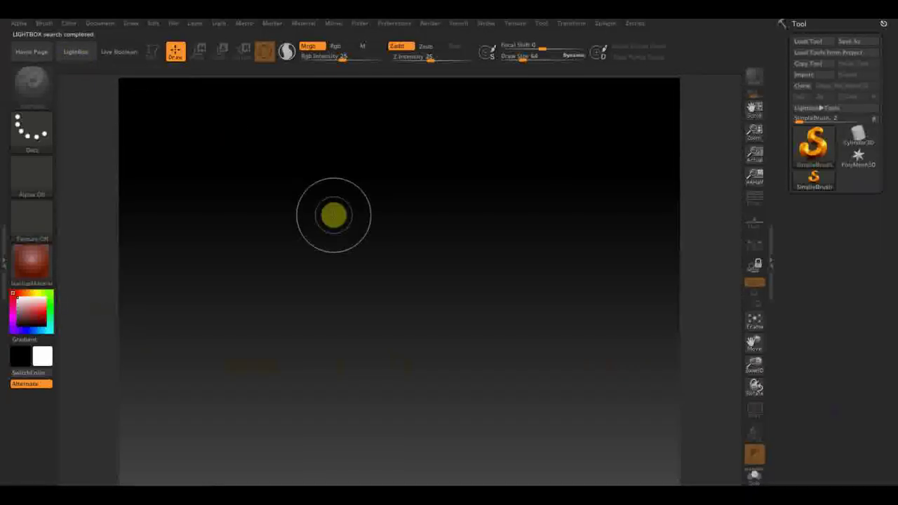
{"action": "left_click", "coordinate": [814, 144]}
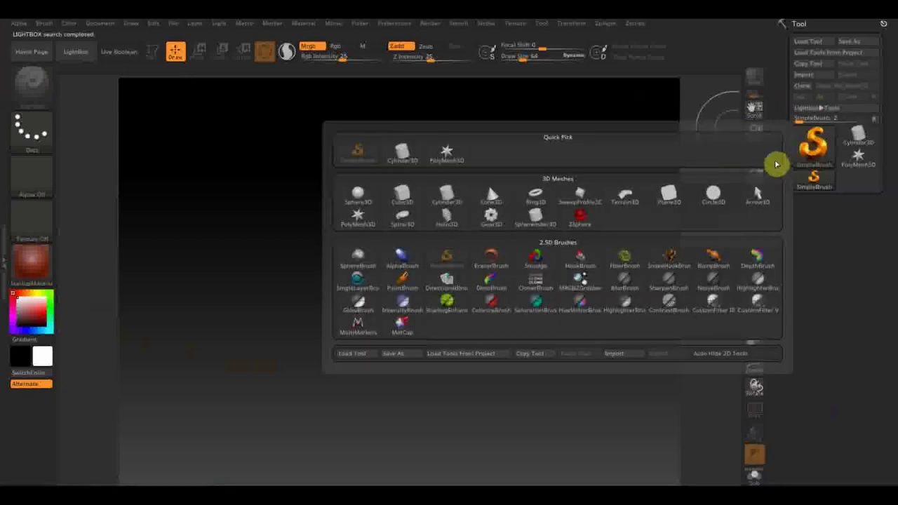
{"action": "left_click", "coordinate": [350, 201]}
{"action": "left_click_drag", "start_coordinate": [407, 254], "coordinate": [406, 406]}
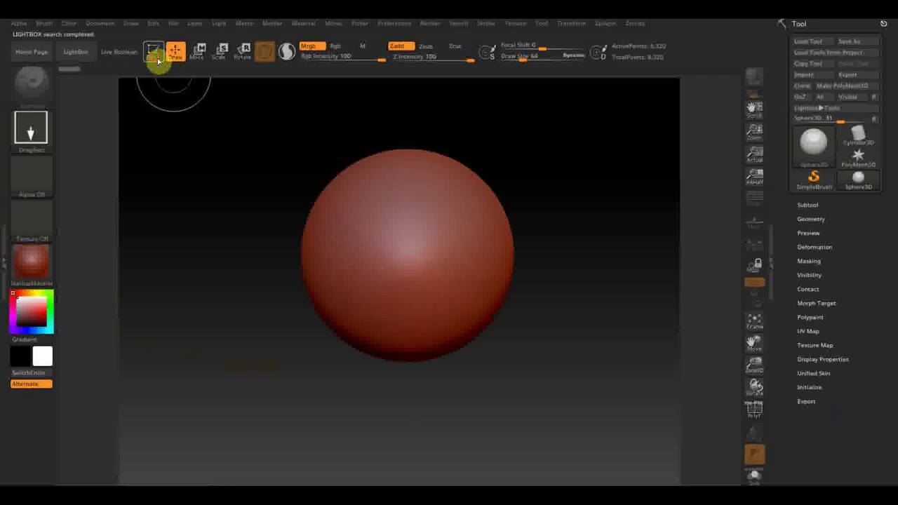
{"action": "left_click", "coordinate": [153, 52]}
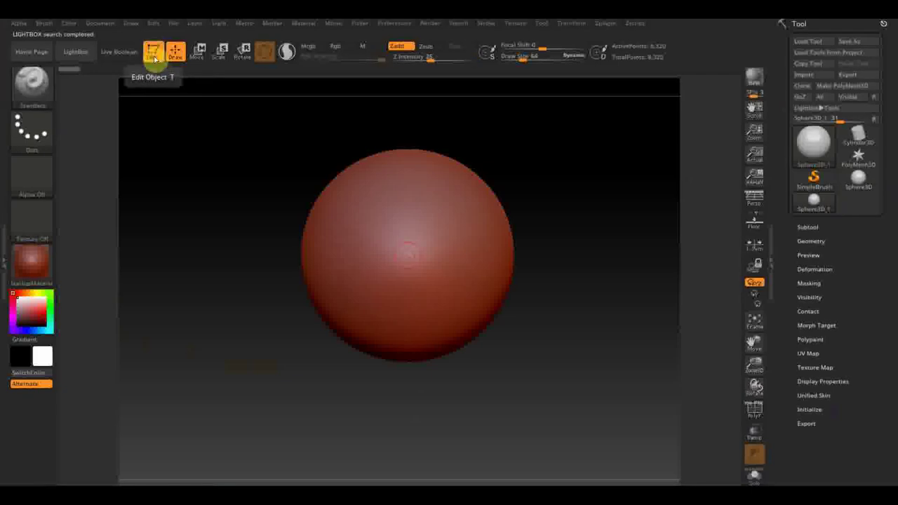
{"action": "left_click", "coordinate": [846, 87]}
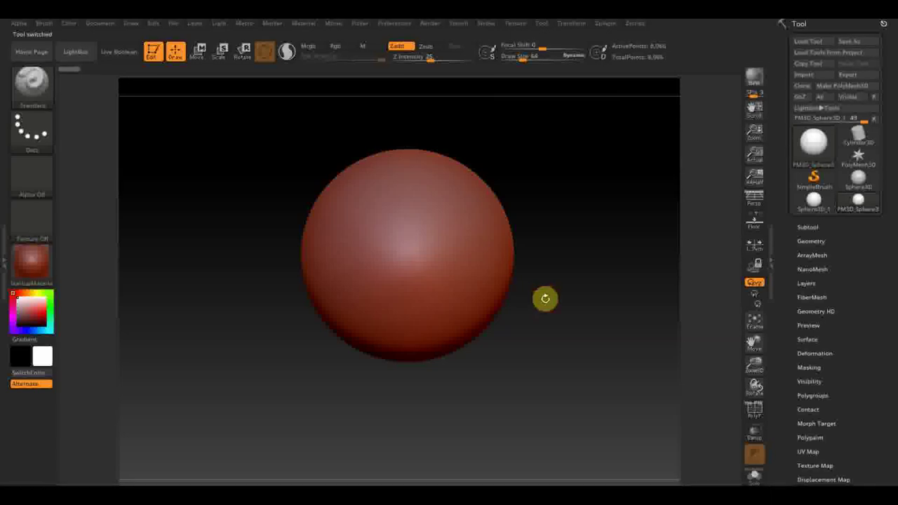
{"action": "left_click", "coordinate": [725, 190]}
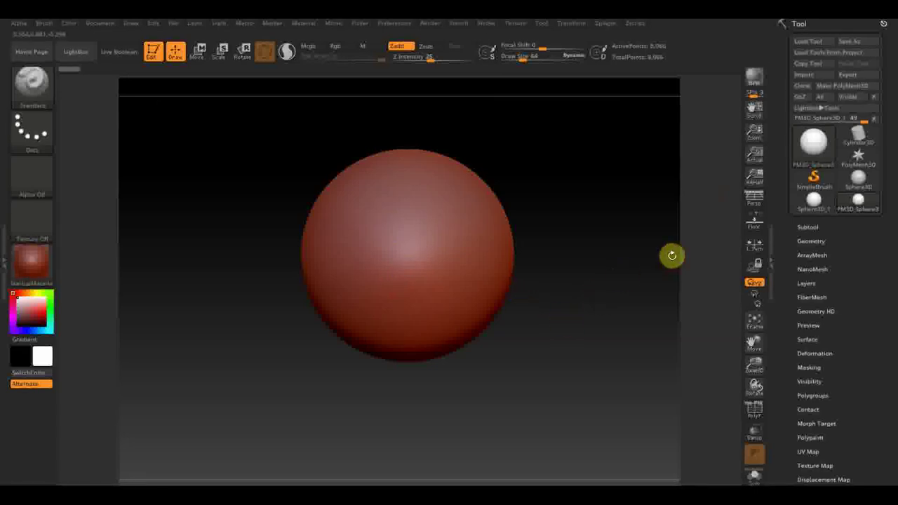
{"action": "left_click", "coordinate": [31, 82]}
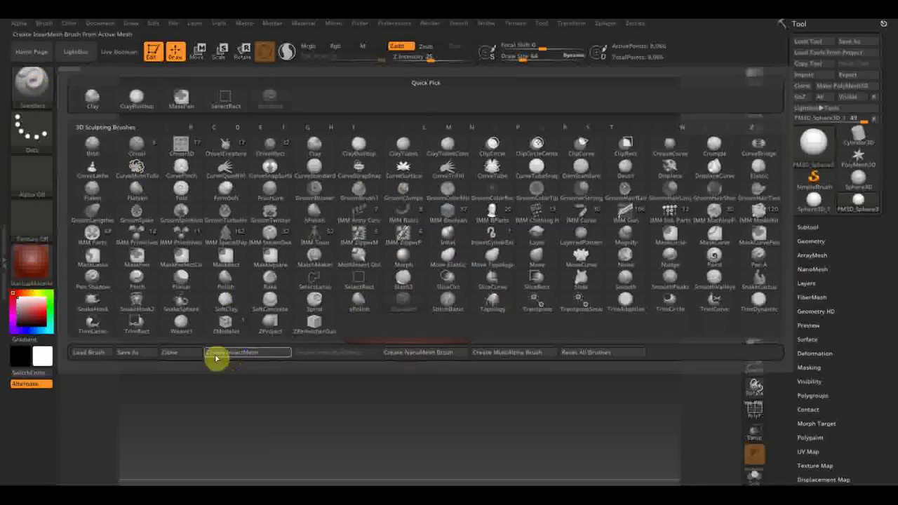
Load the InsertMesh body brush from 'ВСЕ для SculptGL' and insert the muscular figure onto the sphere.
{"action": "left_click", "coordinate": [85, 353]}
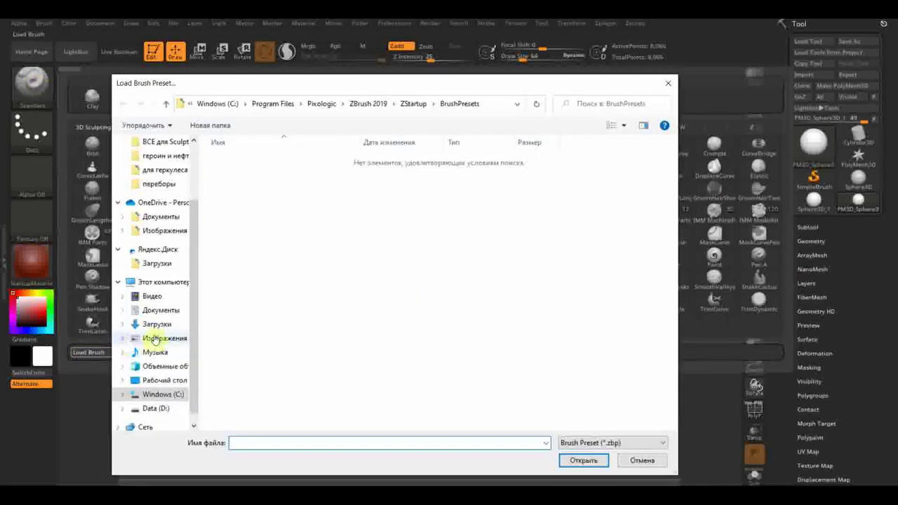
{"action": "left_click", "coordinate": [168, 382]}
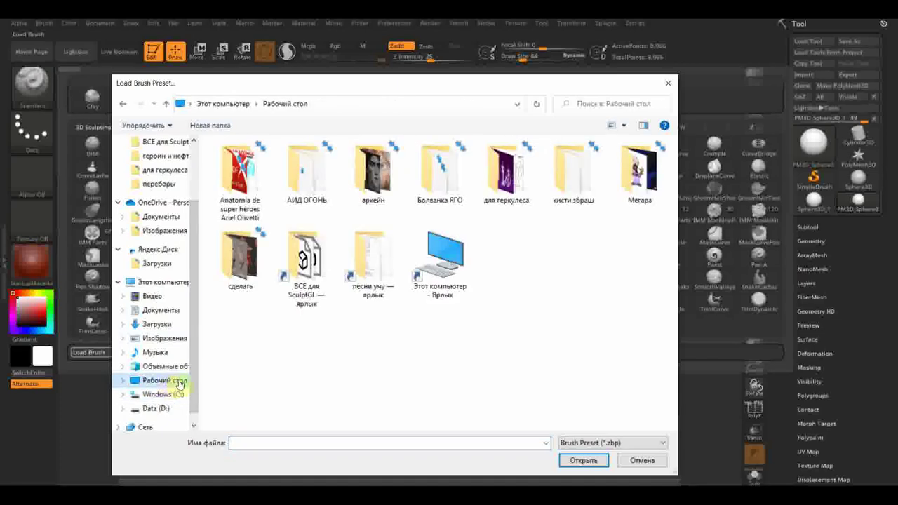
{"action": "left_click", "coordinate": [302, 279]}
{"action": "double_click", "coordinate": [302, 279]}
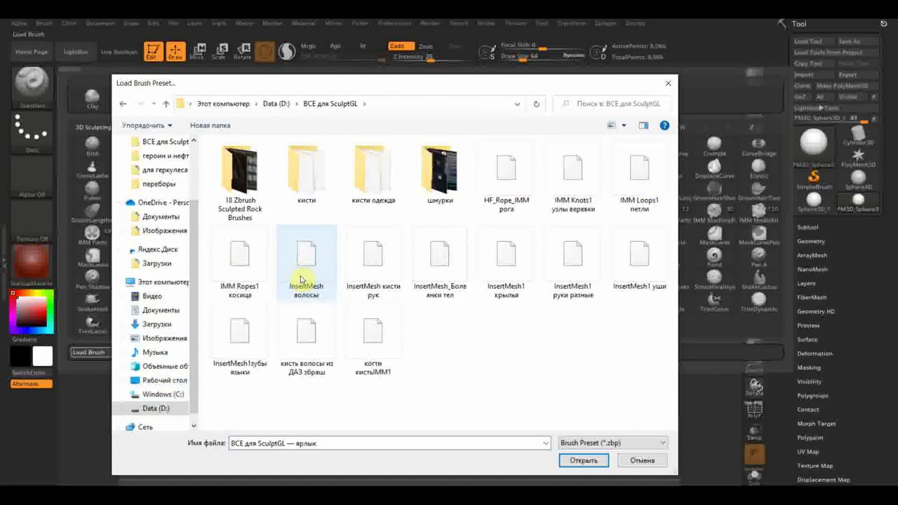
{"action": "left_click", "coordinate": [443, 277]}
{"action": "double_click", "coordinate": [443, 277]}
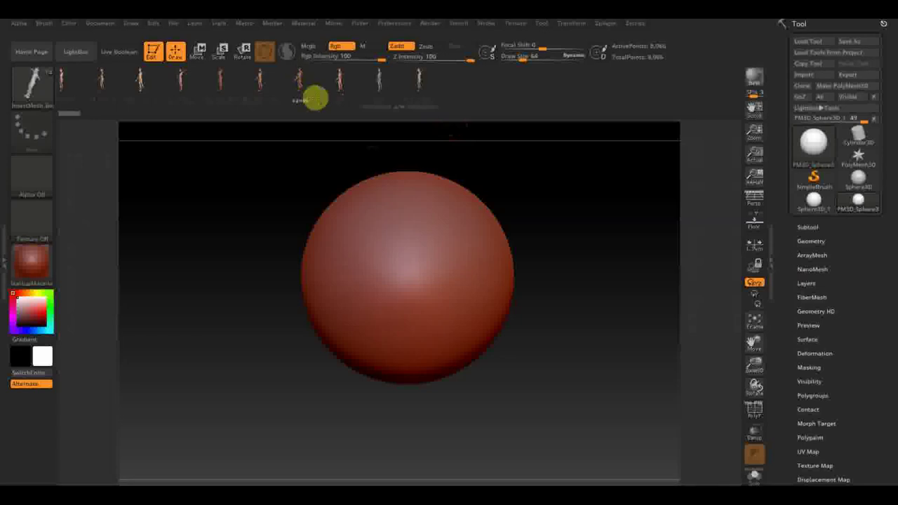
{"action": "mouse_move", "coordinate": [413, 266]}
{"action": "left_mouse_down"}
{"action": "mouse_move", "coordinate": [412, 367]}
{"action": "mouse_move", "coordinate": [405, 361]}
{"action": "left_mouse_up"}
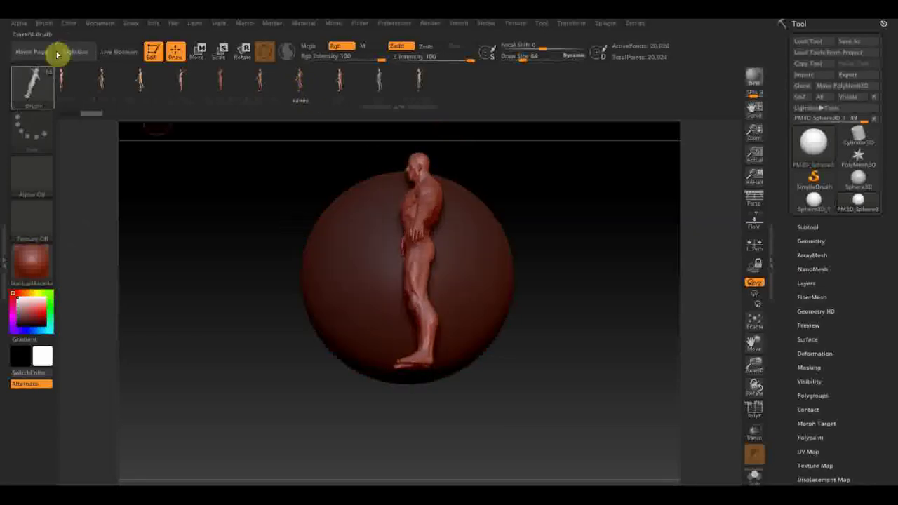
Switch back to the Standard brush and rotate the figure with the Gizmo.
{"action": "left_click", "coordinate": [32, 86]}
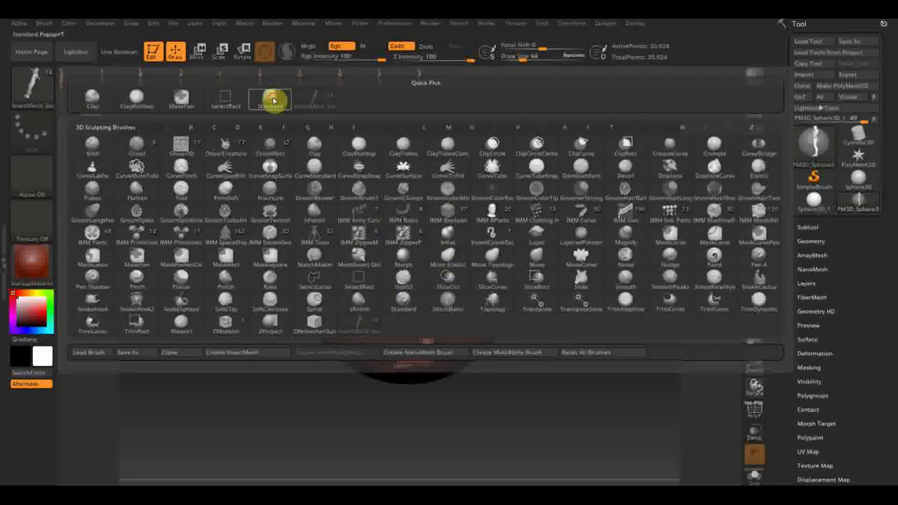
{"action": "left_click", "coordinate": [271, 97]}
{"action": "mouse_move", "coordinate": [569, 174]}
{"action": "left_mouse_down"}
{"action": "mouse_move", "coordinate": [569, 346]}
{"action": "mouse_move", "coordinate": [583, 332]}
{"action": "left_mouse_up"}
{"action": "mouse_move", "coordinate": [596, 273]}
{"action": "left_mouse_down"}
{"action": "mouse_move", "coordinate": [585, 337]}
{"action": "mouse_move", "coordinate": [583, 329]}
{"action": "left_mouse_up"}
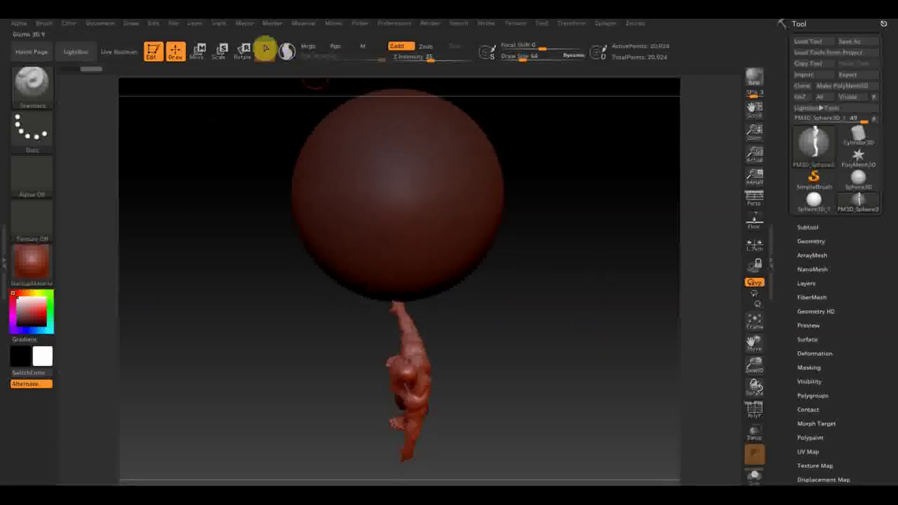
{"action": "left_click", "coordinate": [242, 50]}
{"action": "mouse_move", "coordinate": [401, 256]}
{"action": "left_mouse_down"}
{"action": "mouse_move", "coordinate": [407, 437]}
{"action": "mouse_move", "coordinate": [421, 440]}
{"action": "left_mouse_up"}
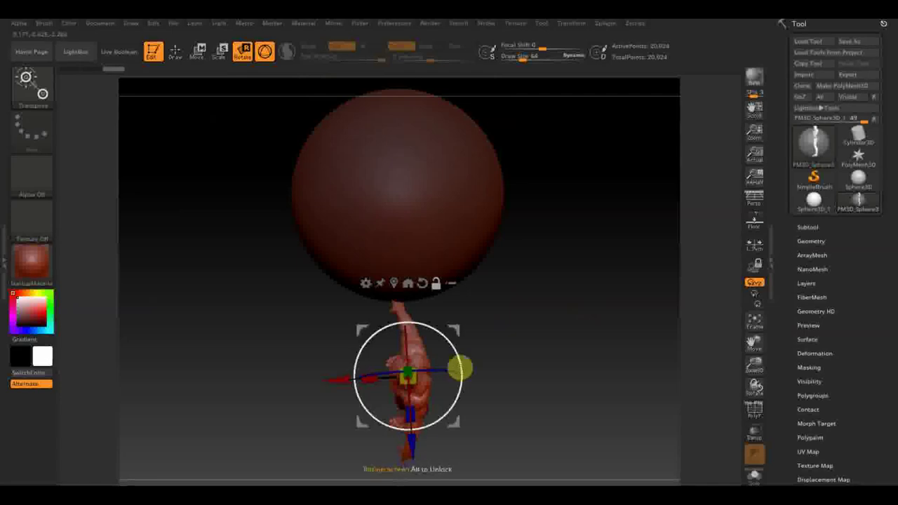
{"action": "left_click_drag", "start_coordinate": [458, 363], "coordinate": [461, 365]}
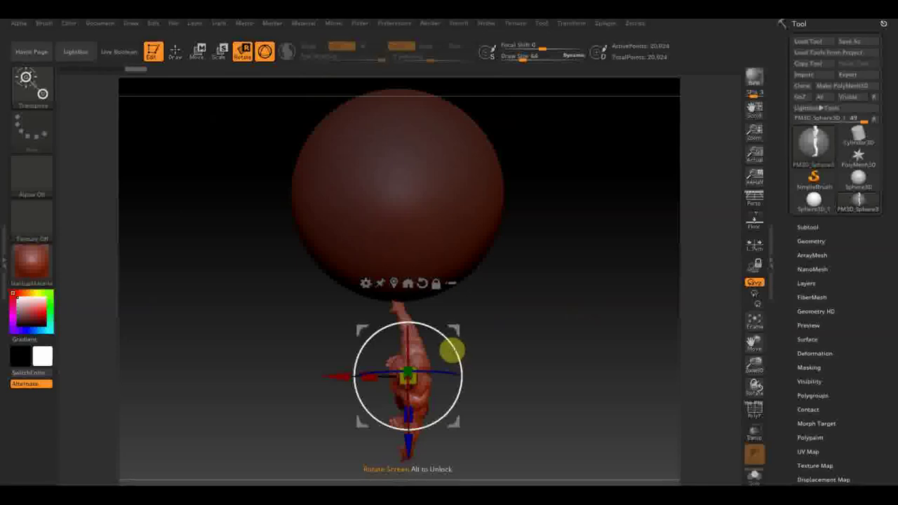
{"action": "left_click", "coordinate": [807, 203]}
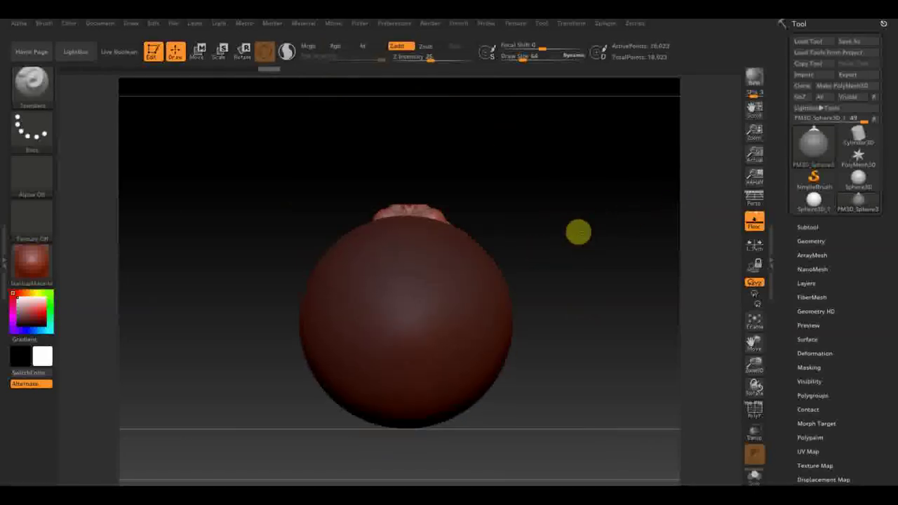
Use Groups Split to separate the sphere and the body into their own subtools.
{"action": "left_click_drag", "start_coordinate": [584, 240], "coordinate": [571, 223]}
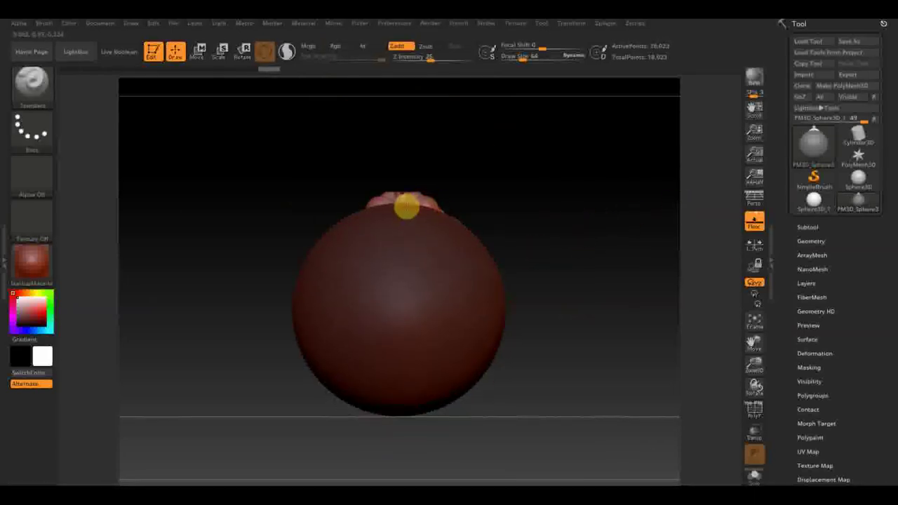
{"action": "left_click", "coordinate": [733, 281]}
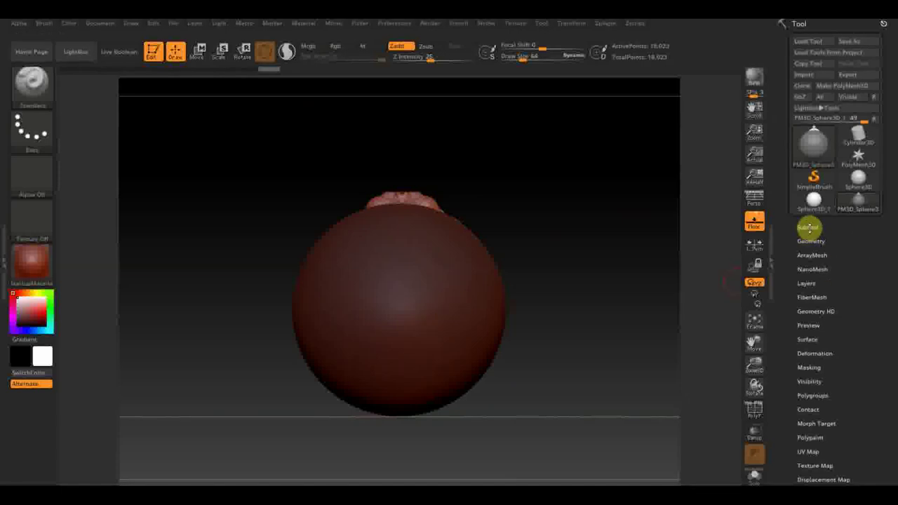
{"action": "left_click", "coordinate": [808, 227]}
{"action": "left_click_drag", "start_coordinate": [889, 295], "coordinate": [889, 225]}
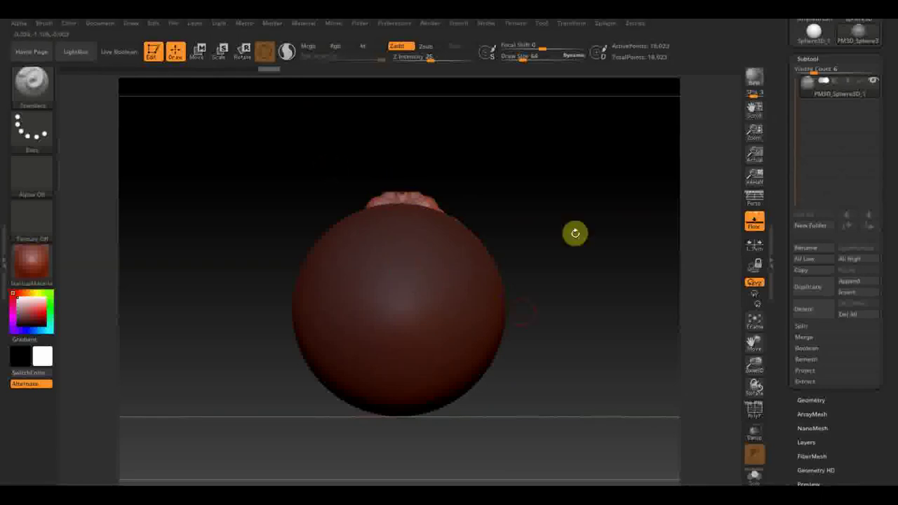
{"action": "left_click", "coordinate": [721, 339]}
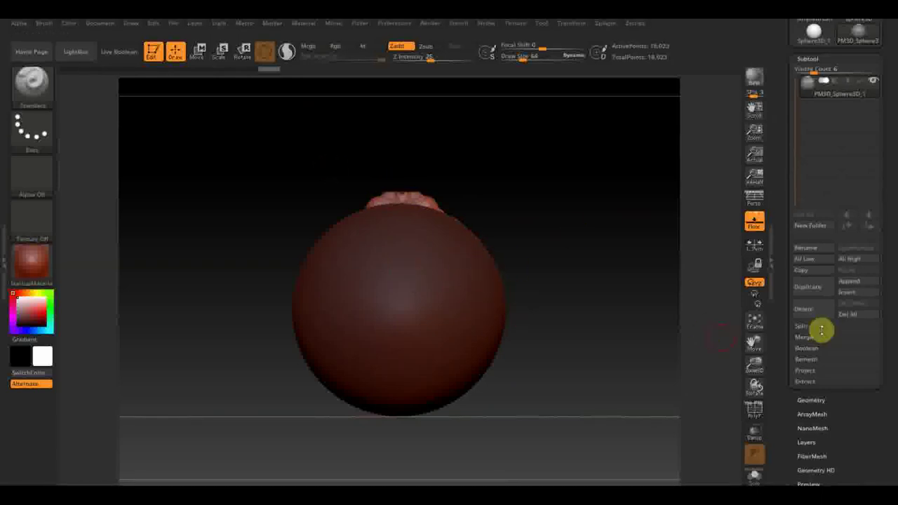
{"action": "left_click", "coordinate": [808, 327]}
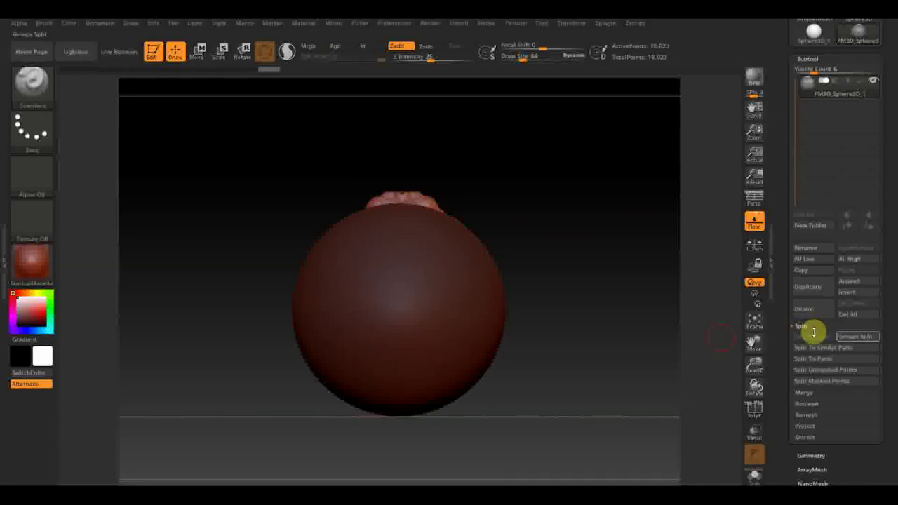
{"action": "left_click", "coordinate": [832, 348]}
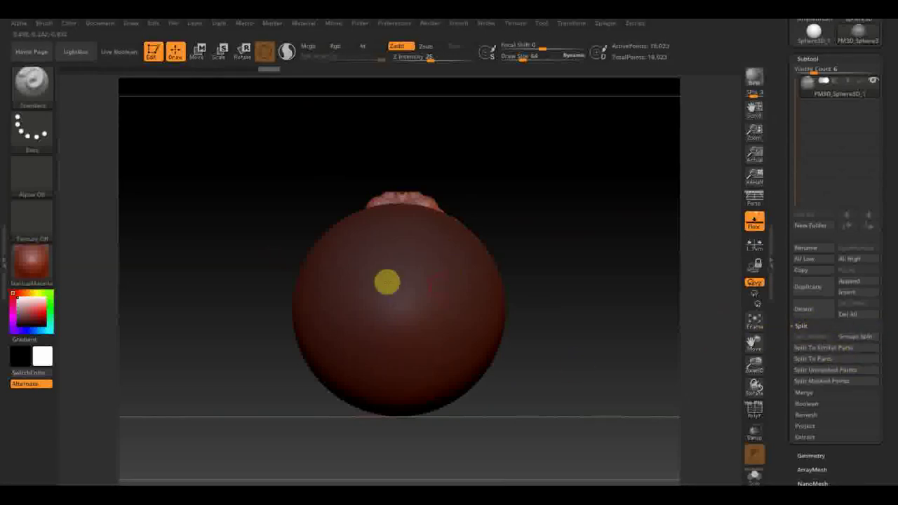
{"action": "left_click", "coordinate": [825, 350]}
{"action": "left_click", "coordinate": [705, 369]}
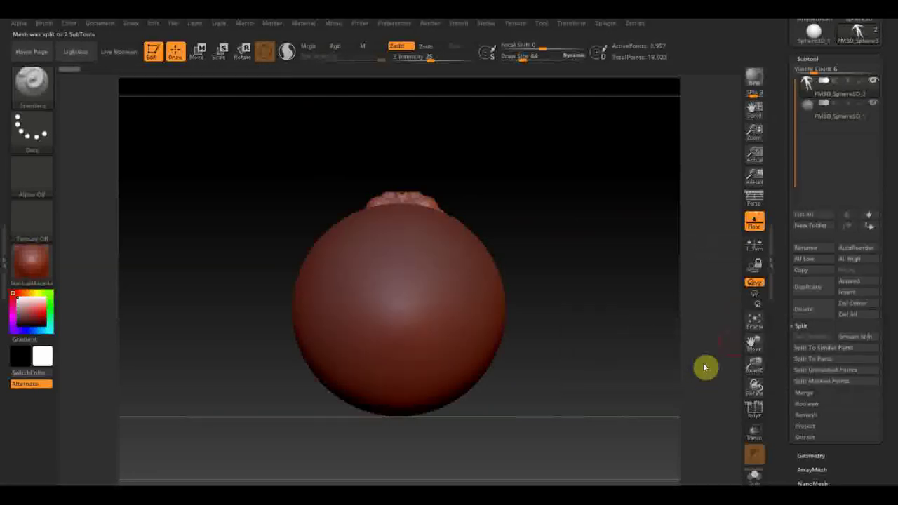
Select the PM3D_Sphere3D_1 subtool and delete it.
{"action": "left_click", "coordinate": [807, 113]}
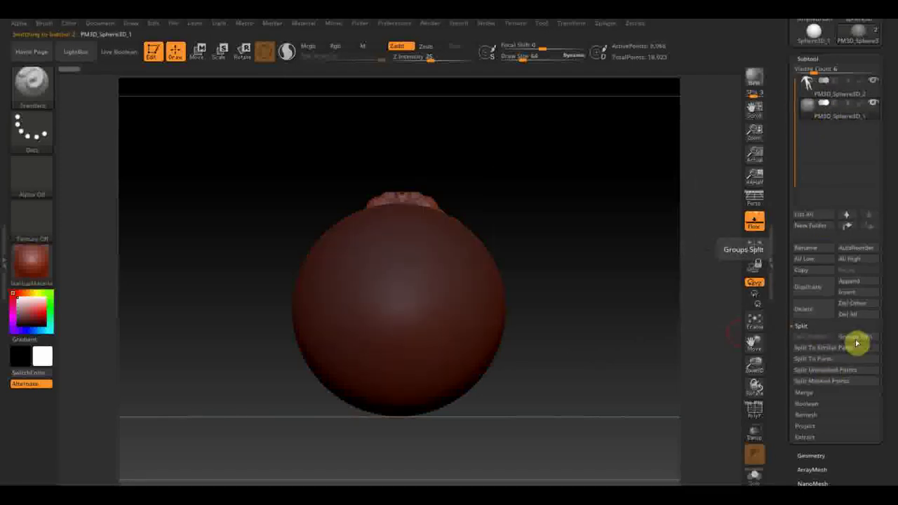
{"action": "left_click", "coordinate": [813, 313]}
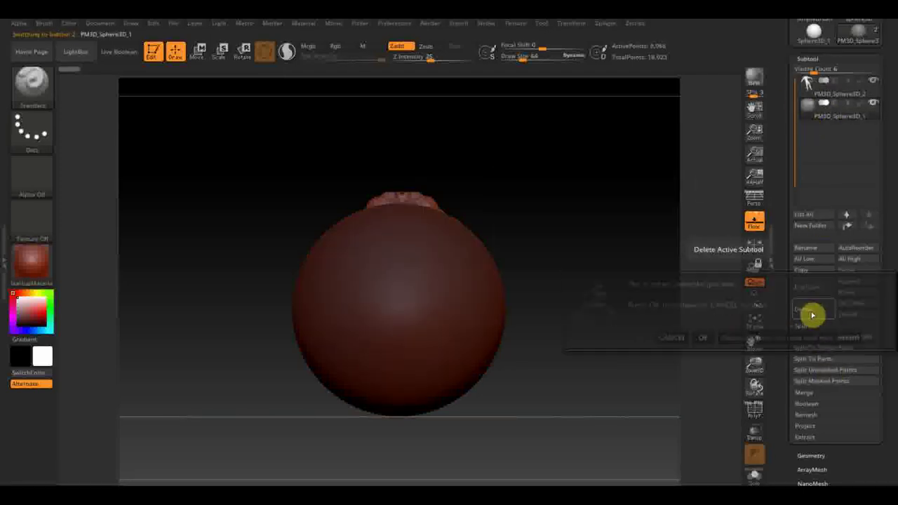
{"action": "left_click", "coordinate": [703, 338]}
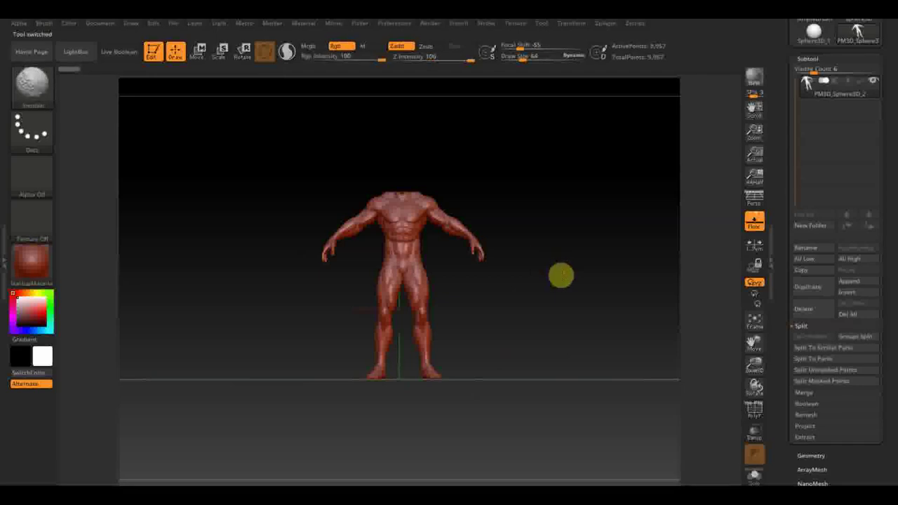
Centre the headless figure with the Move gizmo and return to a straight front view.
{"action": "right_click_drag", "start_coordinate": [561, 274], "coordinate": [575, 311], "text": "ctrl"}
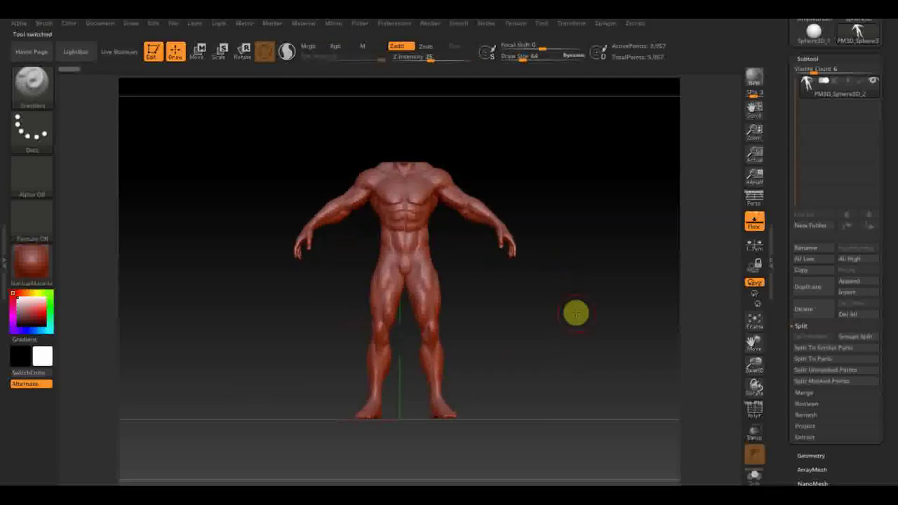
{"action": "left_click", "coordinate": [200, 52]}
{"action": "left_click_drag", "start_coordinate": [330, 333], "coordinate": [324, 331]}
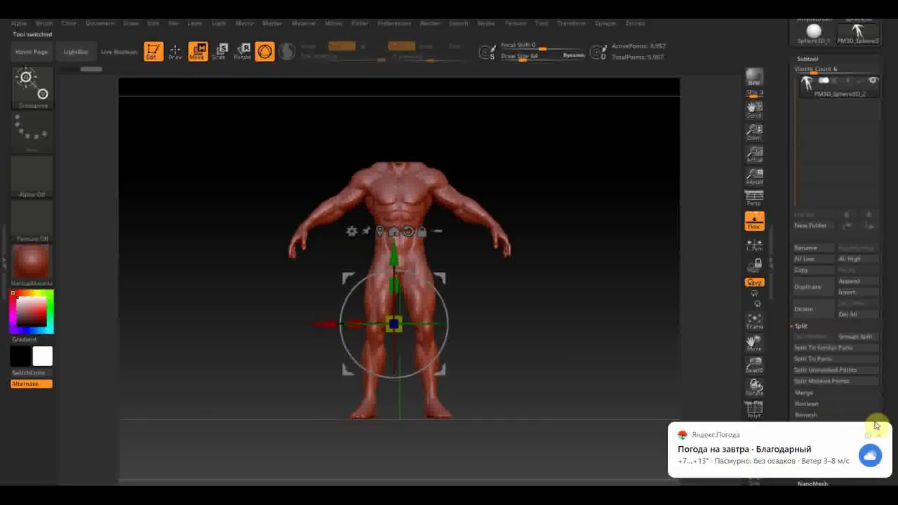
{"action": "left_click", "coordinate": [881, 442]}
{"action": "mouse_move", "coordinate": [574, 304]}
{"action": "left_mouse_down"}
{"action": "mouse_move", "coordinate": [583, 306]}
{"action": "mouse_move", "coordinate": [598, 401]}
{"action": "left_mouse_up"}
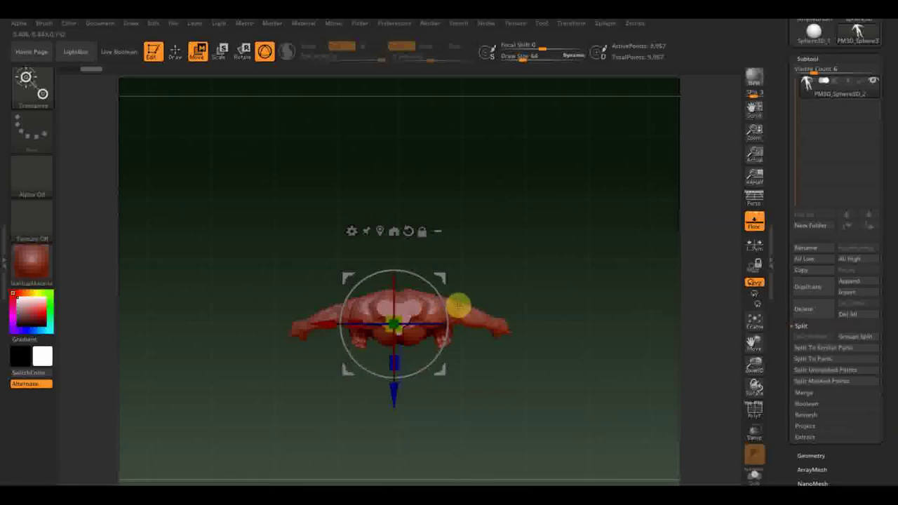
{"action": "left_click_drag", "start_coordinate": [443, 299], "coordinate": [440, 301]}
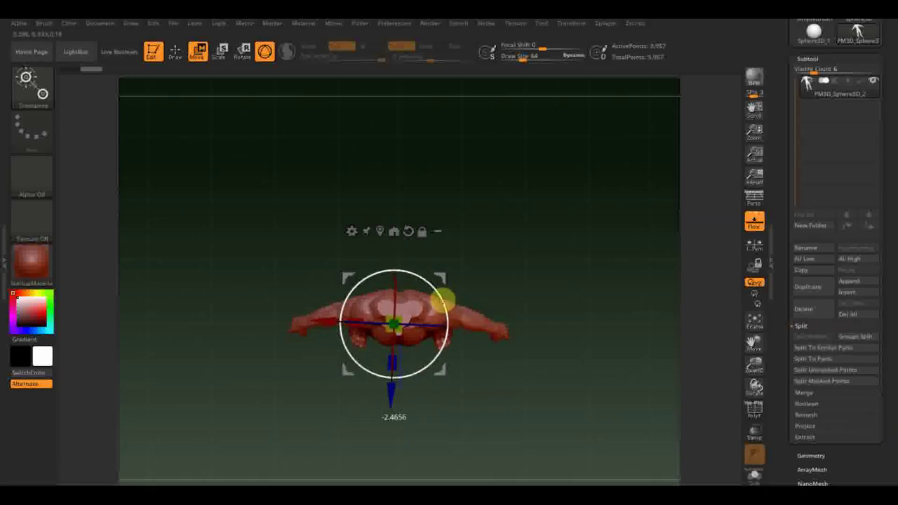
{"action": "mouse_move", "coordinate": [563, 317]}
{"action": "left_mouse_down"}
{"action": "mouse_move", "coordinate": [564, 222]}
{"action": "mouse_move", "coordinate": [613, 306]}
{"action": "left_mouse_up"}
Apply Mirror And Weld from Geometry > Modify Topology, bringing the body to 10,124 points.
{"action": "left_click", "coordinate": [816, 456]}
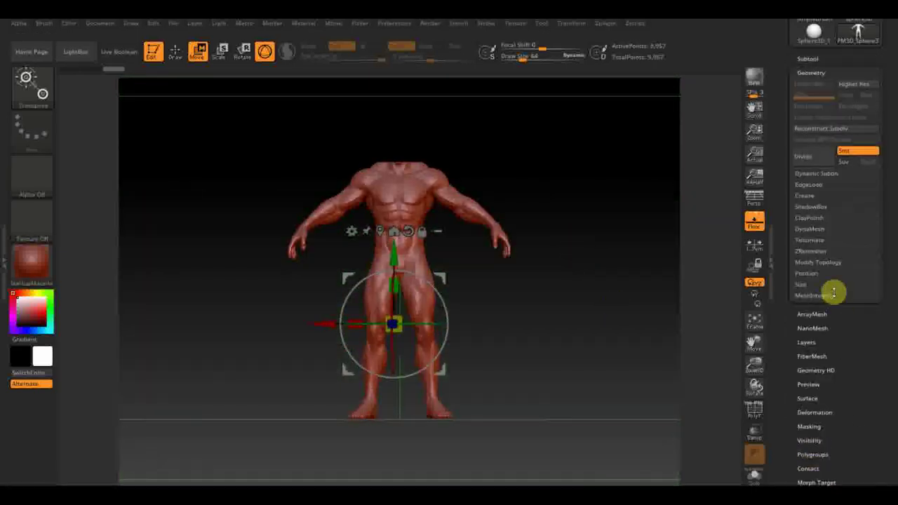
{"action": "left_click", "coordinate": [829, 265]}
{"action": "left_click", "coordinate": [831, 296]}
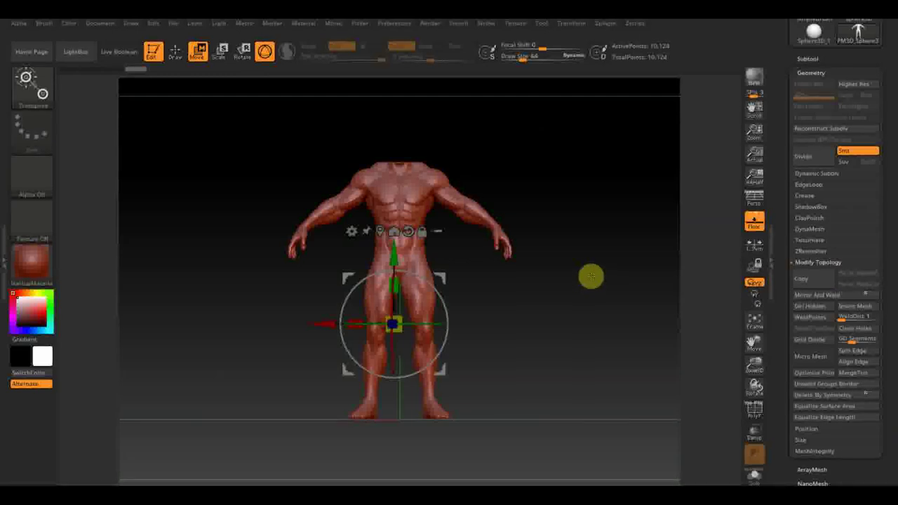
{"action": "left_click", "coordinate": [516, 24]}
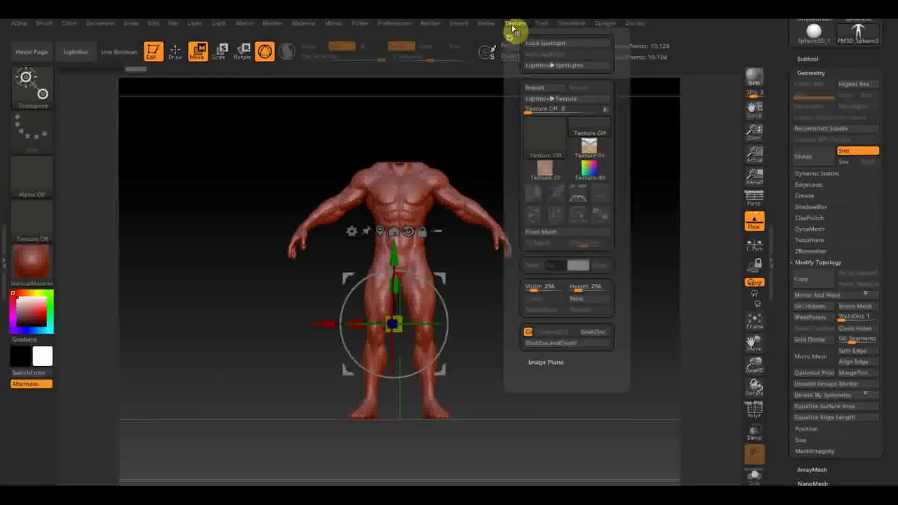
{"action": "left_click", "coordinate": [537, 89]}
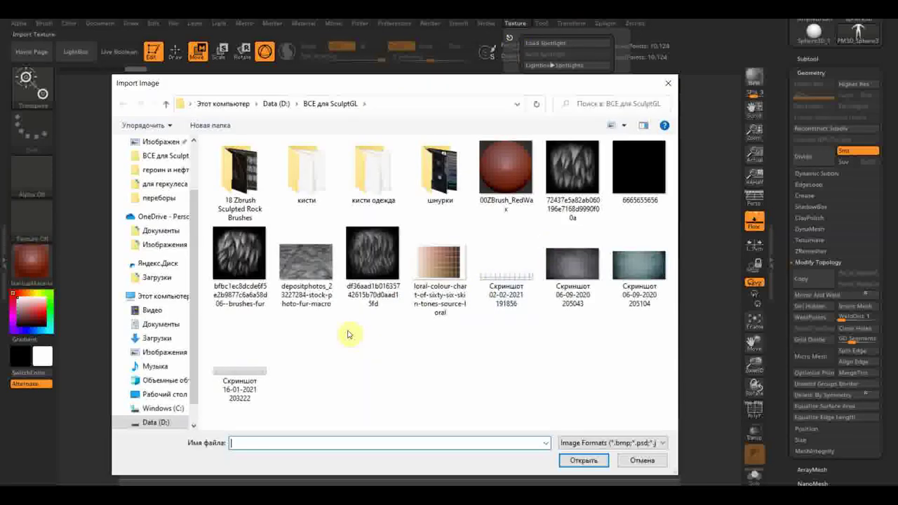
{"action": "left_click", "coordinate": [158, 395]}
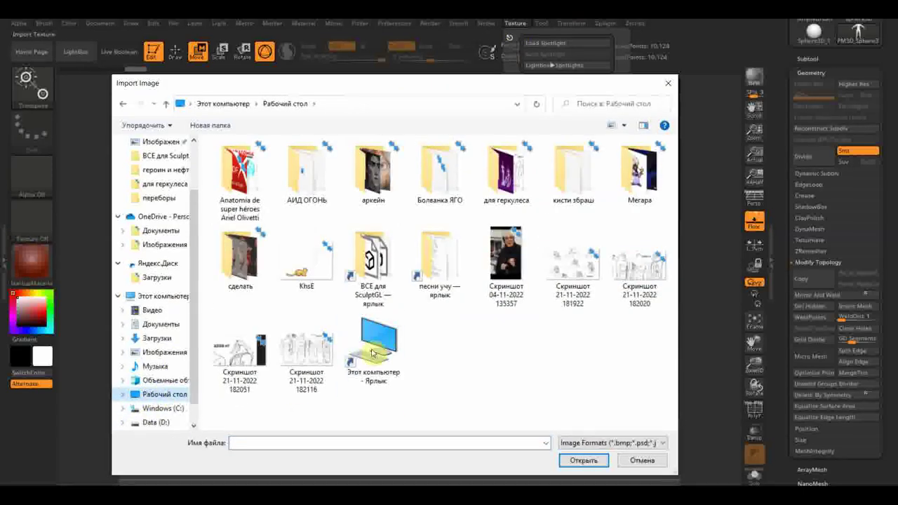
{"action": "left_click", "coordinate": [315, 358]}
{"action": "double_click", "coordinate": [315, 358]}
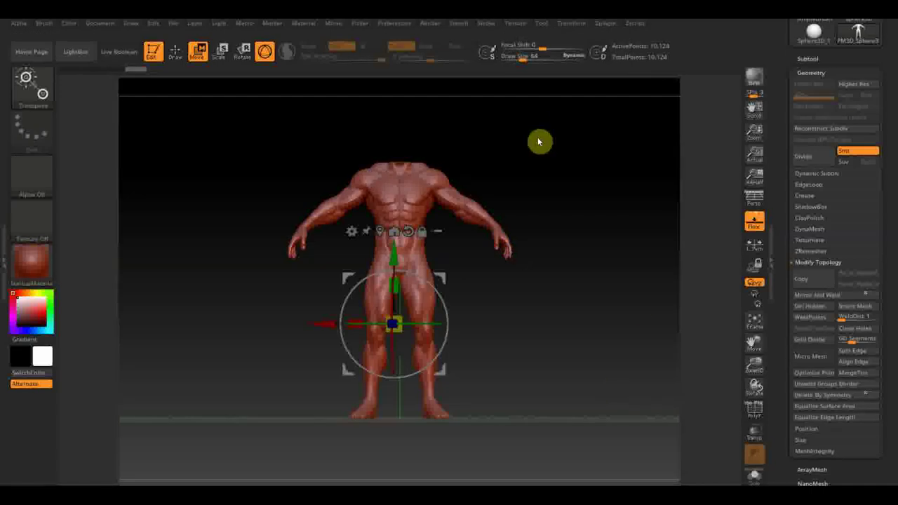
{"action": "left_click", "coordinate": [523, 27]}
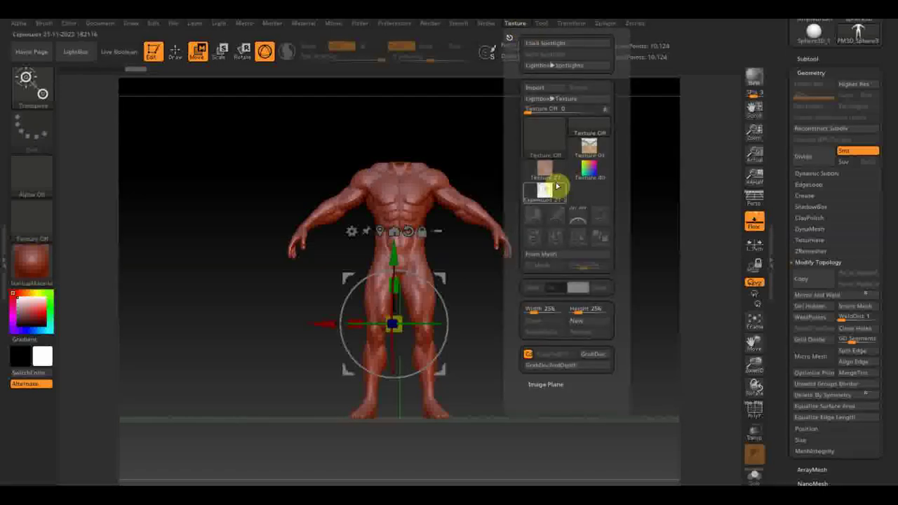
{"action": "left_click", "coordinate": [545, 190]}
{"action": "left_click", "coordinate": [599, 224]}
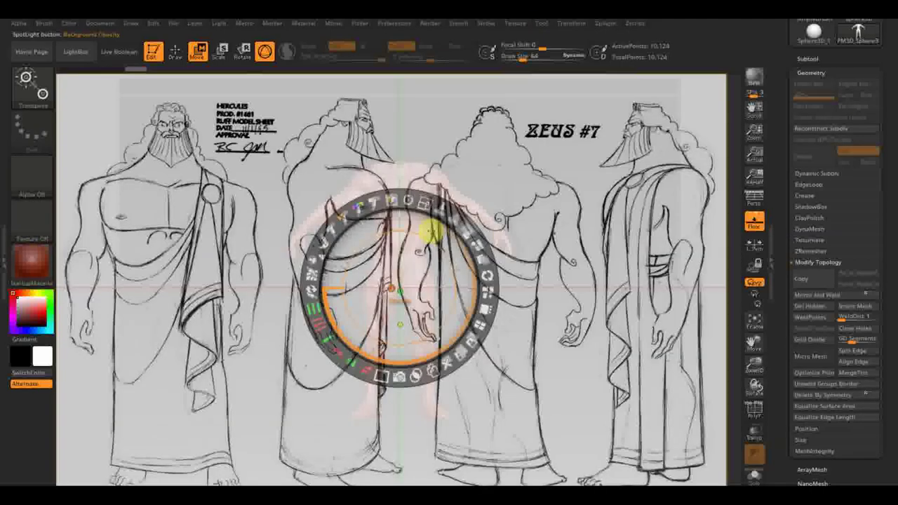
Scale and position the model sheet over the canvas, then exit Spotlight with Z.
{"action": "mouse_move", "coordinate": [421, 204]}
{"action": "left_mouse_down"}
{"action": "mouse_move", "coordinate": [466, 228]}
{"action": "mouse_move", "coordinate": [437, 202]}
{"action": "mouse_move", "coordinate": [424, 209]}
{"action": "left_mouse_up"}
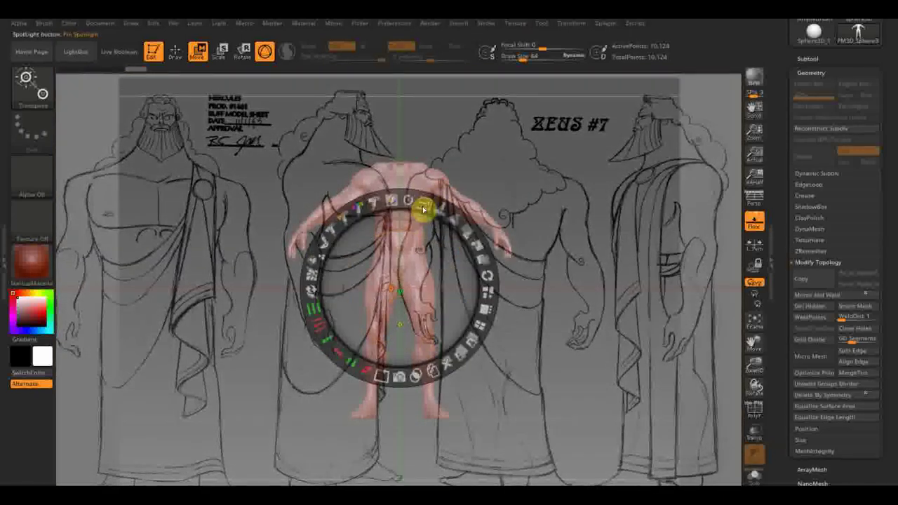
{"action": "mouse_move", "coordinate": [418, 263]}
{"action": "left_mouse_down"}
{"action": "mouse_move", "coordinate": [547, 262]}
{"action": "mouse_move", "coordinate": [646, 249]}
{"action": "left_mouse_up"}
{"action": "mouse_move", "coordinate": [652, 195]}
{"action": "left_mouse_down"}
{"action": "mouse_move", "coordinate": [630, 190]}
{"action": "mouse_move", "coordinate": [642, 236]}
{"action": "mouse_move", "coordinate": [605, 247]}
{"action": "left_mouse_up"}
{"action": "left_click_drag", "start_coordinate": [622, 201], "coordinate": [639, 239]}
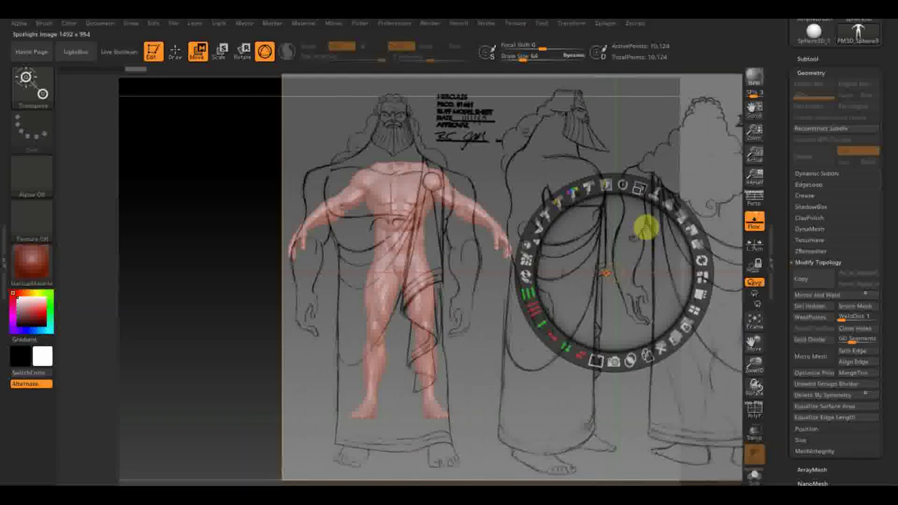
{"action": "key", "text": "z"}
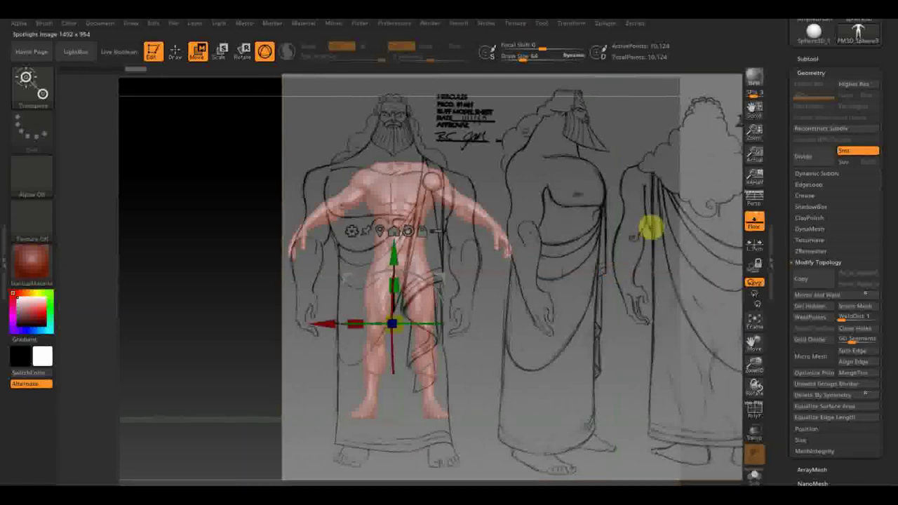
{"action": "key", "text": "shift+z"}
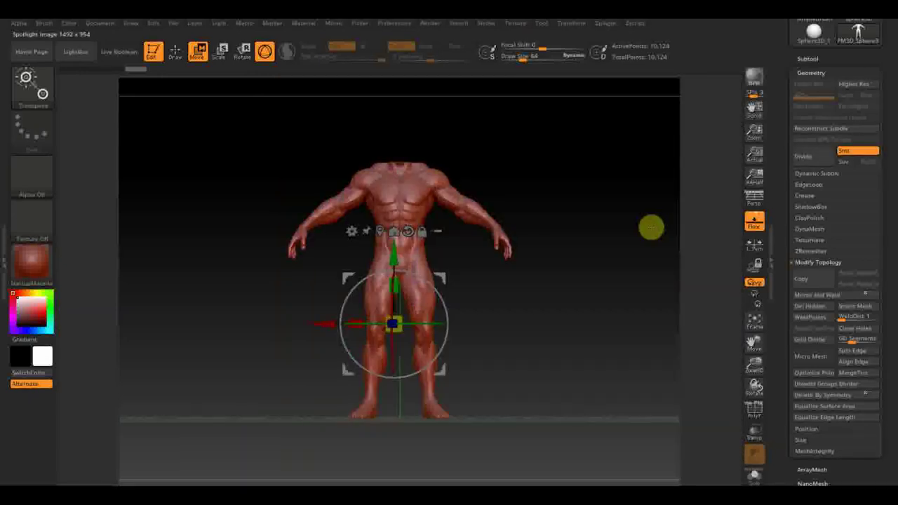
{"action": "key", "text": "shift+z"}
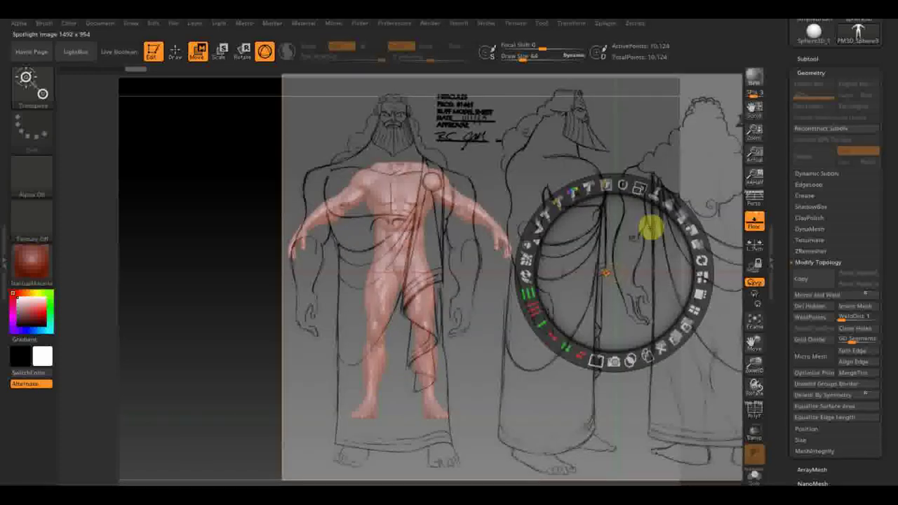
{"action": "key", "text": "z"}
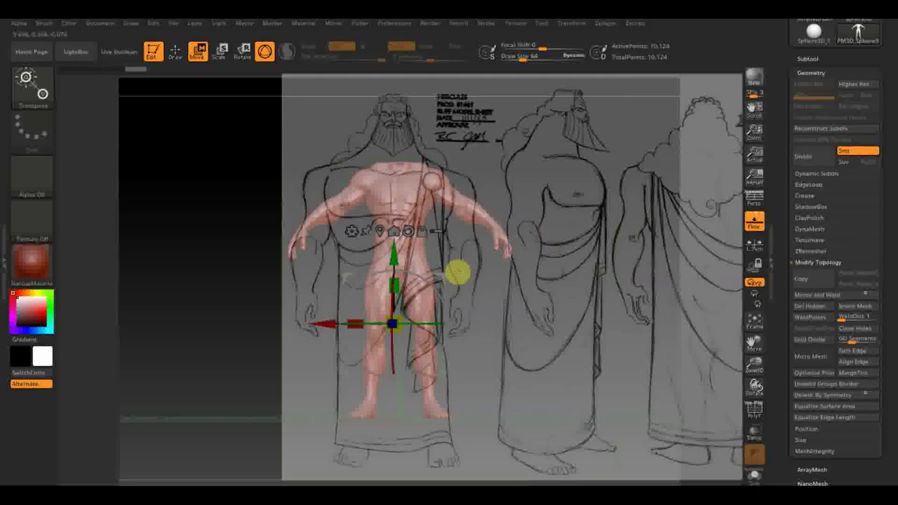
Scale the body up with the gizmo to fit the front-view drawing.
{"action": "mouse_move", "coordinate": [584, 298]}
{"action": "left_mouse_down"}
{"action": "mouse_move", "coordinate": [593, 311]}
{"action": "mouse_move", "coordinate": [579, 334]}
{"action": "left_mouse_up"}
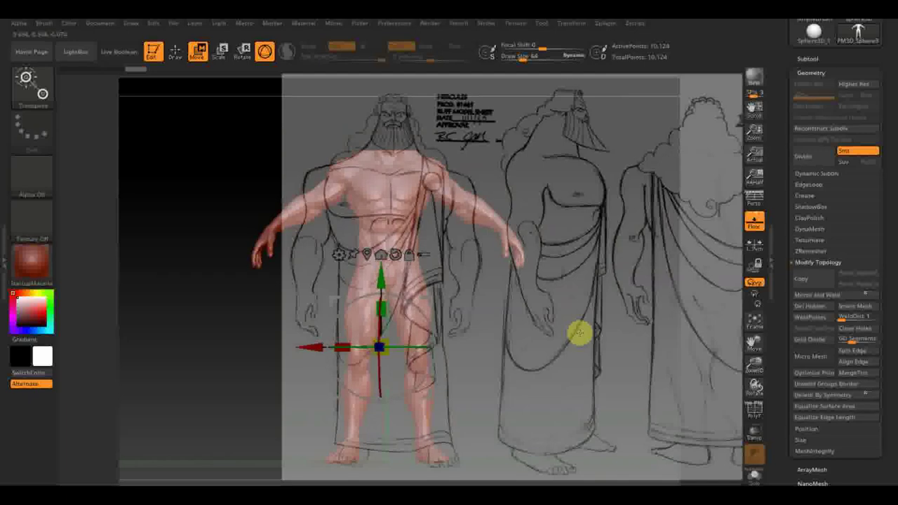
{"action": "left_click_drag", "start_coordinate": [580, 333], "coordinate": [582, 334]}
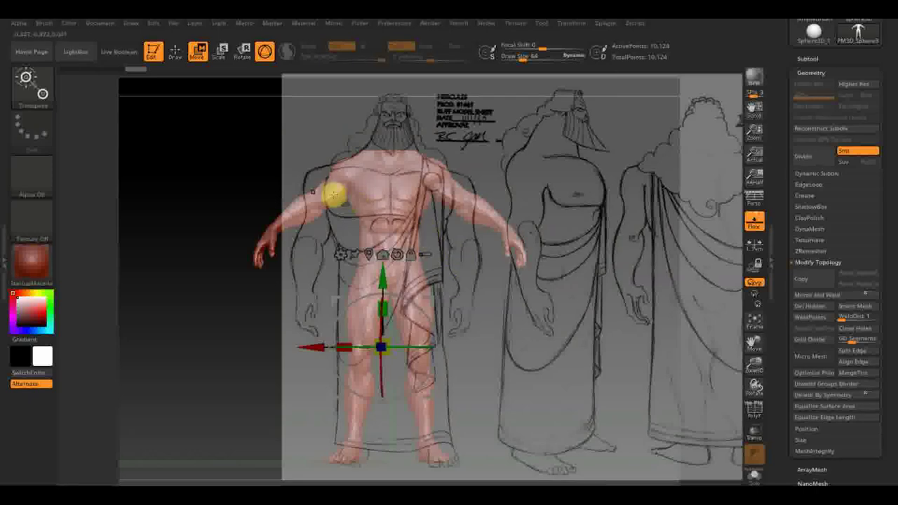
{"action": "left_click", "coordinate": [174, 50]}
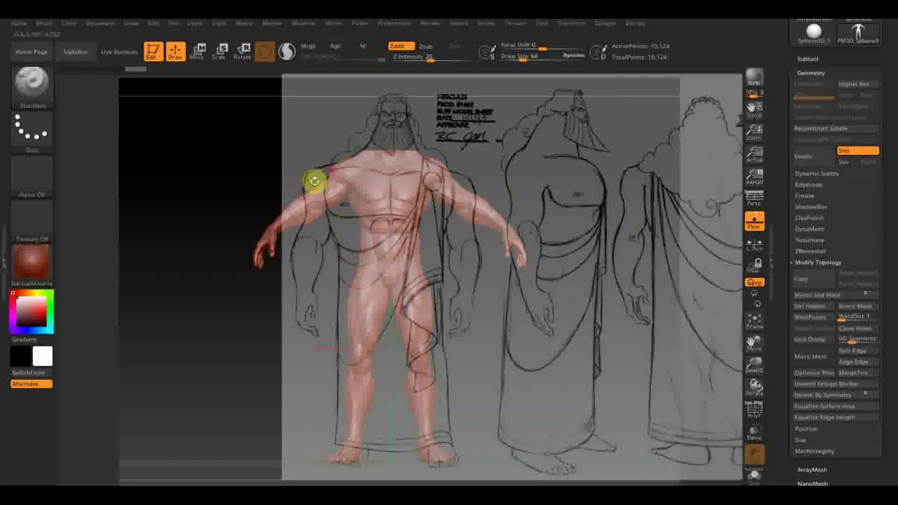
Hide the reference sketch, mask the left shoulder and arm, then invert the mask.
{"action": "key", "text": "shift+z"}
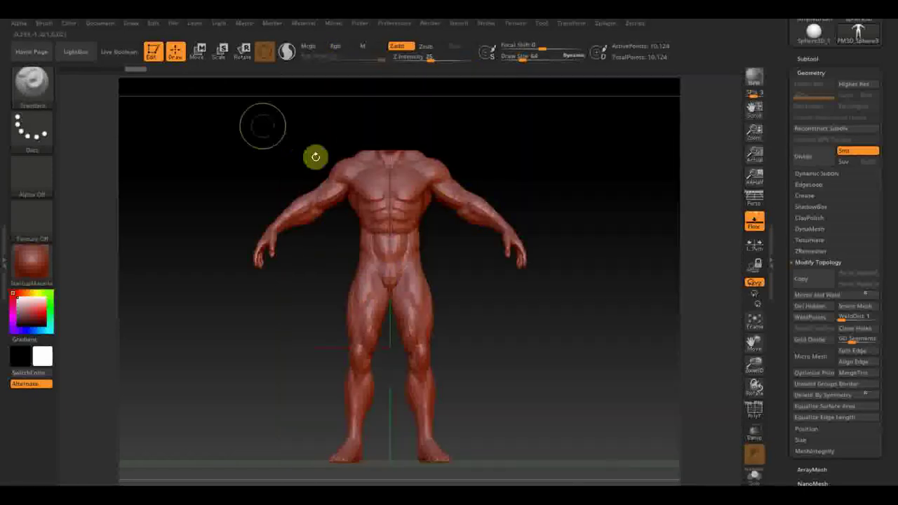
{"action": "left_click_drag", "start_coordinate": [227, 129], "coordinate": [346, 232], "text": "ctrl"}
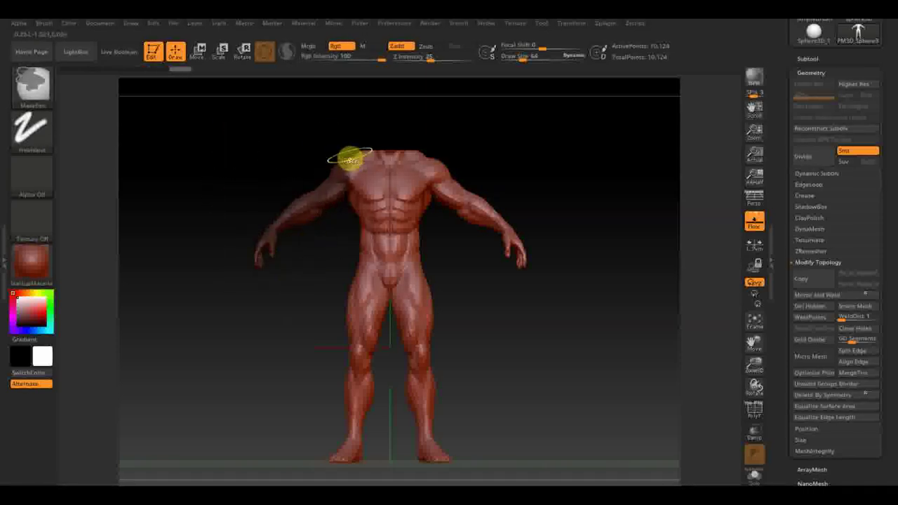
{"action": "left_click_drag", "start_coordinate": [412, 143], "coordinate": [534, 152]}
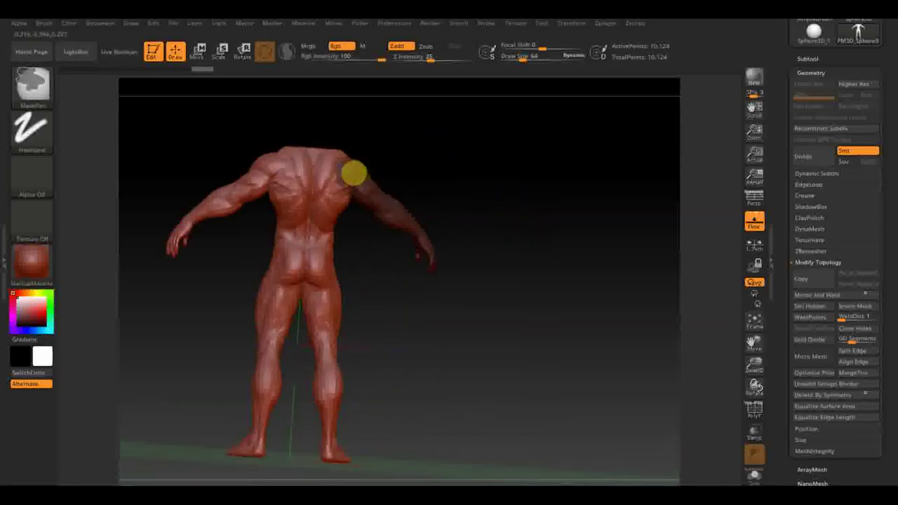
{"action": "left_click_drag", "start_coordinate": [350, 182], "coordinate": [524, 155]}
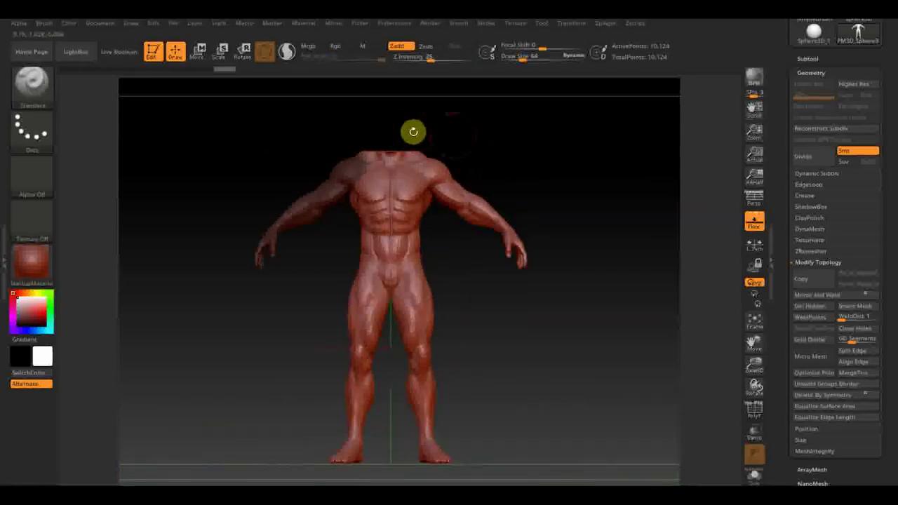
{"action": "key", "text": "ctrl"}
{"action": "left_click", "coordinate": [466, 138], "text": "ctrl"}
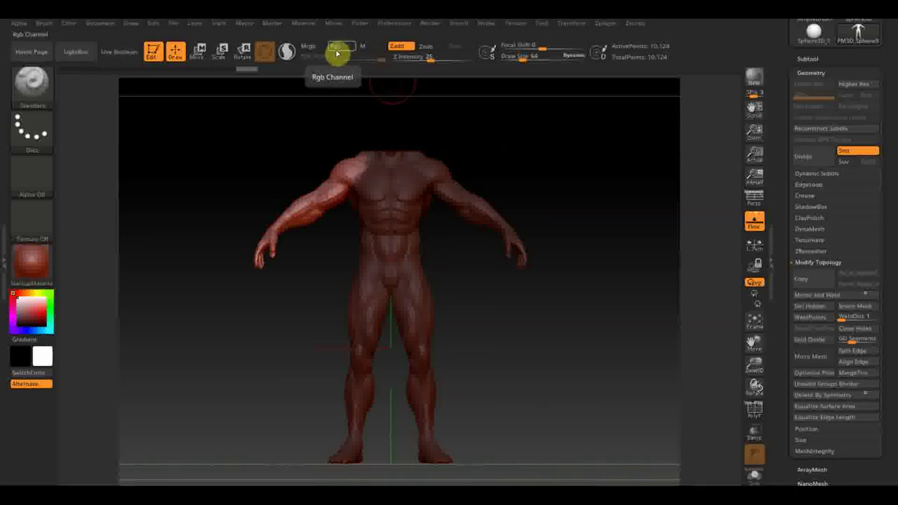
Use the Transpose line in Move mode to swing the masked left arm down toward the body.
{"action": "left_click", "coordinate": [220, 55]}
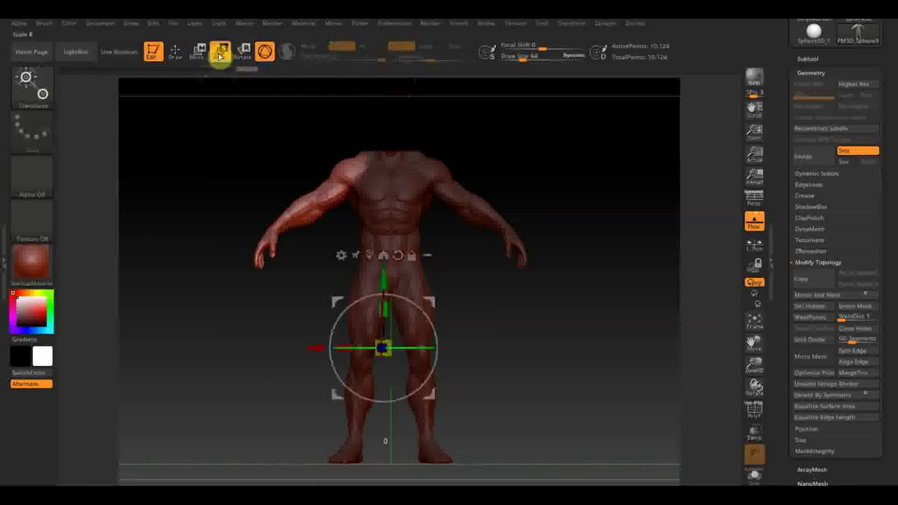
{"action": "left_click", "coordinate": [265, 55]}
{"action": "left_click_drag", "start_coordinate": [344, 169], "coordinate": [247, 263]}
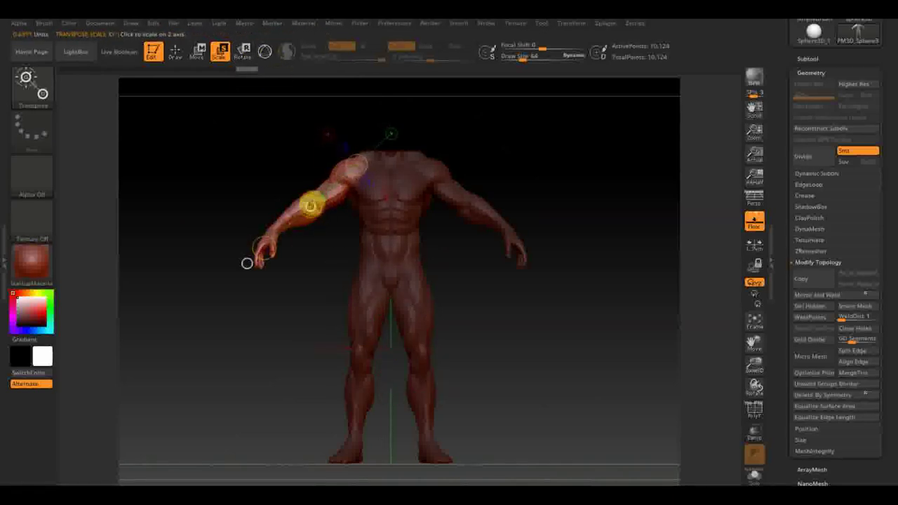
{"action": "left_click", "coordinate": [309, 207]}
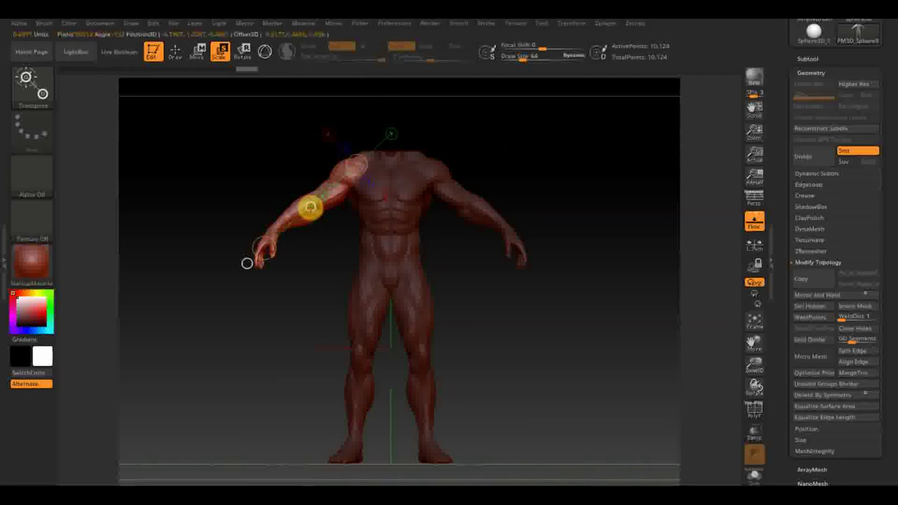
{"action": "mouse_move", "coordinate": [310, 207]}
{"action": "left_mouse_down"}
{"action": "mouse_move", "coordinate": [327, 213]}
{"action": "mouse_move", "coordinate": [311, 201]}
{"action": "mouse_move", "coordinate": [331, 220]}
{"action": "mouse_move", "coordinate": [333, 255]}
{"action": "mouse_move", "coordinate": [332, 245]}
{"action": "left_mouse_up"}
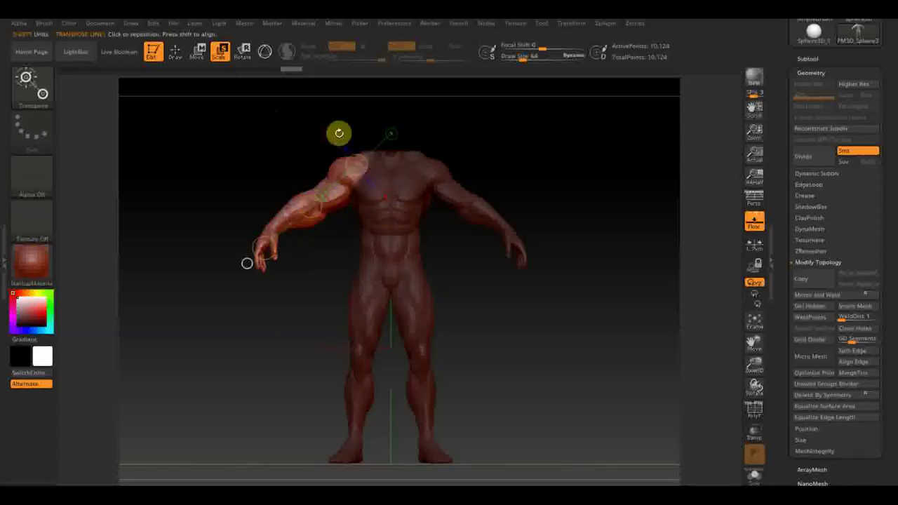
{"action": "left_click", "coordinate": [201, 54]}
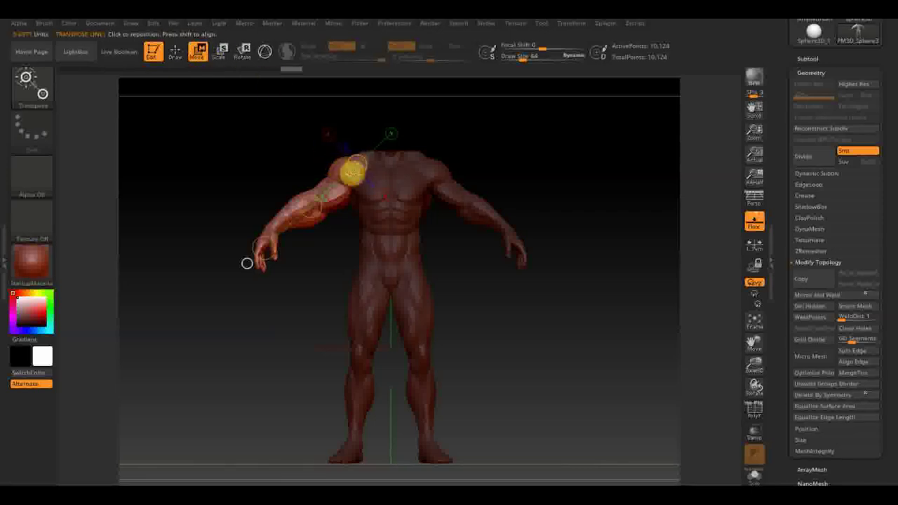
{"action": "left_click_drag", "start_coordinate": [310, 207], "coordinate": [307, 206]}
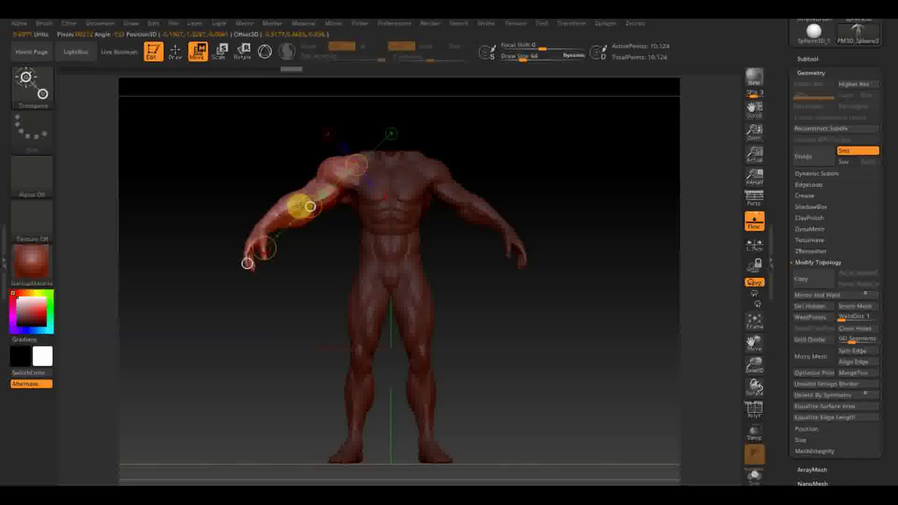
{"action": "left_click", "coordinate": [177, 55]}
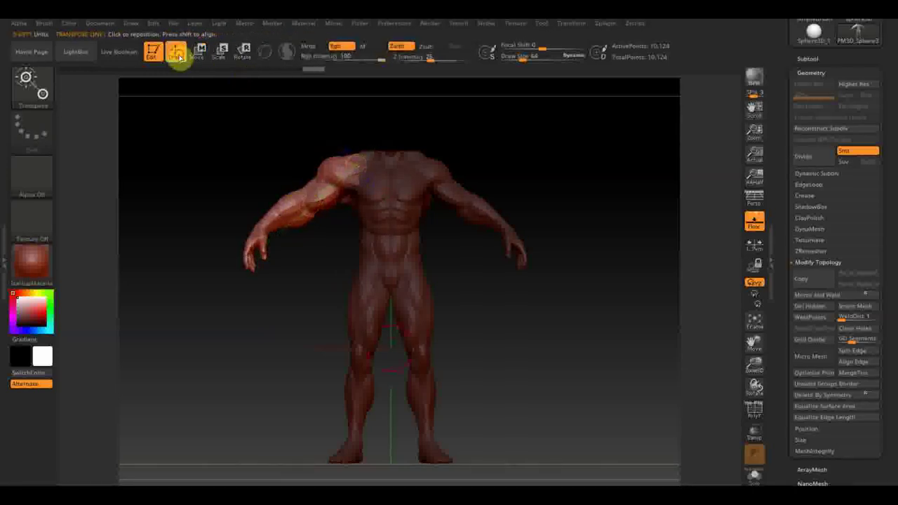
Clear the arm mask and switch to a larger Move Topological brush.
{"action": "left_click", "coordinate": [428, 176]}
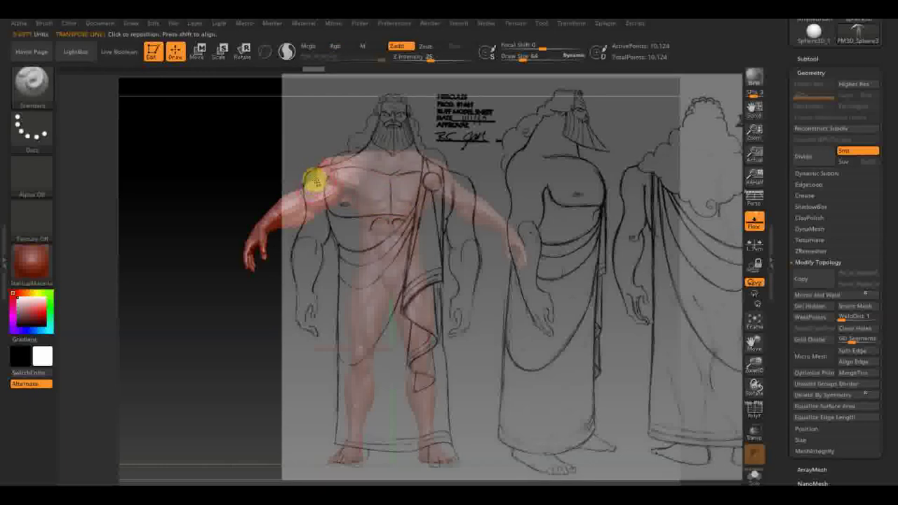
{"action": "left_click_drag", "start_coordinate": [541, 60], "coordinate": [528, 61]}
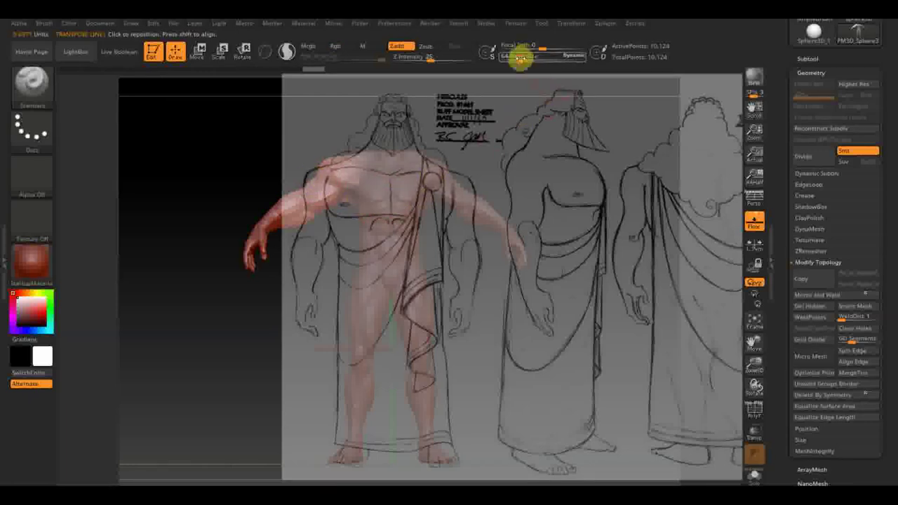
{"action": "left_click", "coordinate": [32, 81]}
{"action": "left_click", "coordinate": [489, 260]}
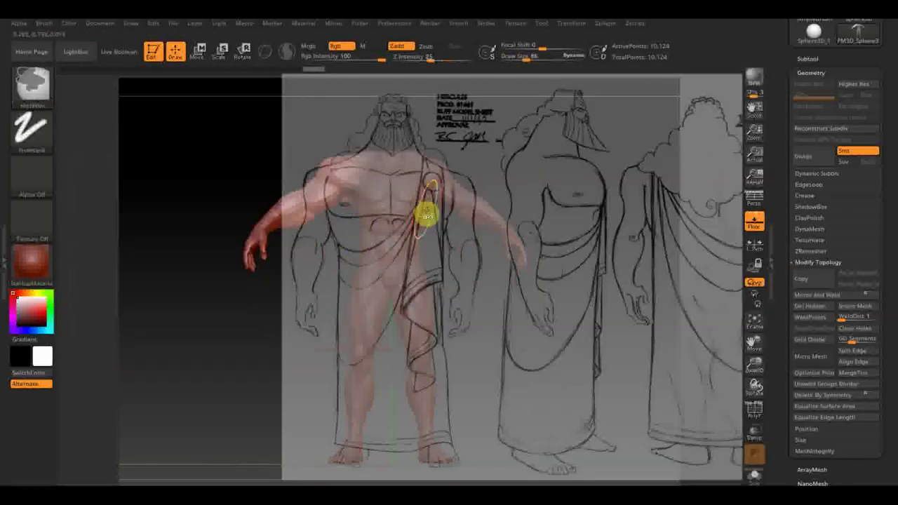
{"action": "key", "text": "ctrl+shift+z"}
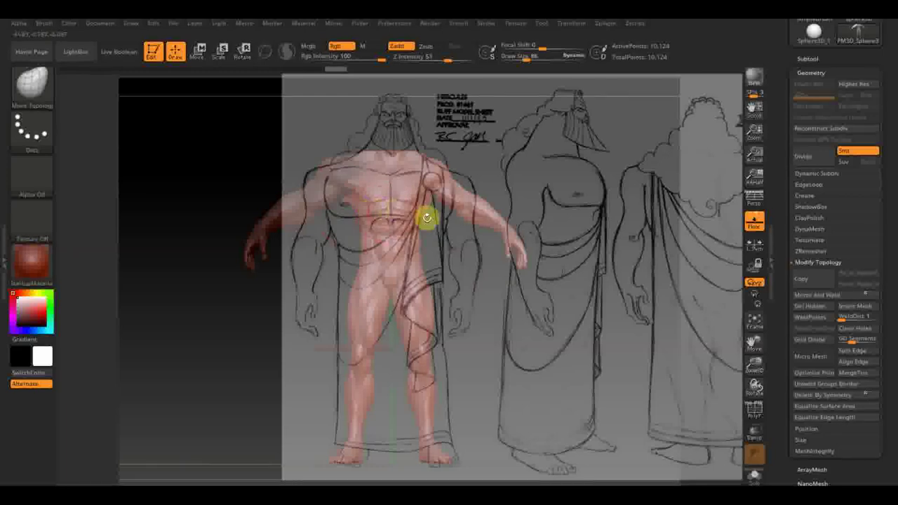
{"action": "key", "text": "ctrl+shift+z"}
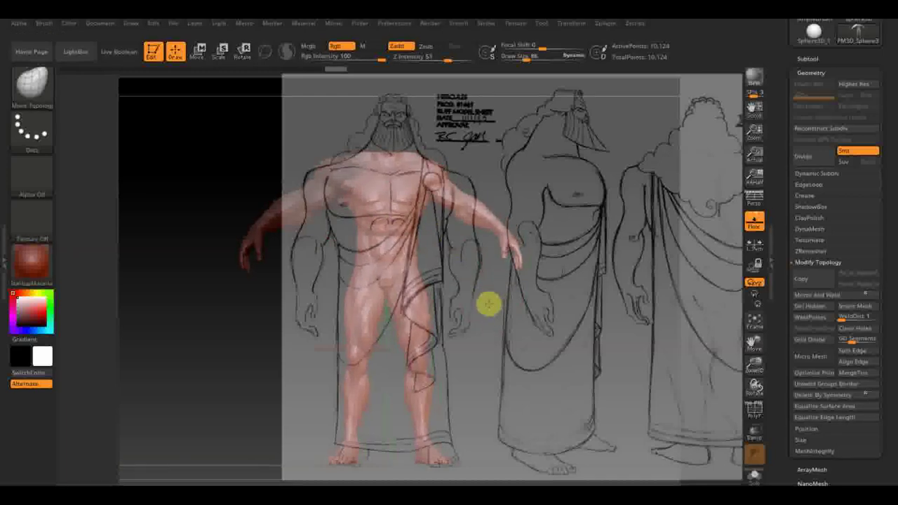
{"action": "key", "text": "ctrl+shift+z"}
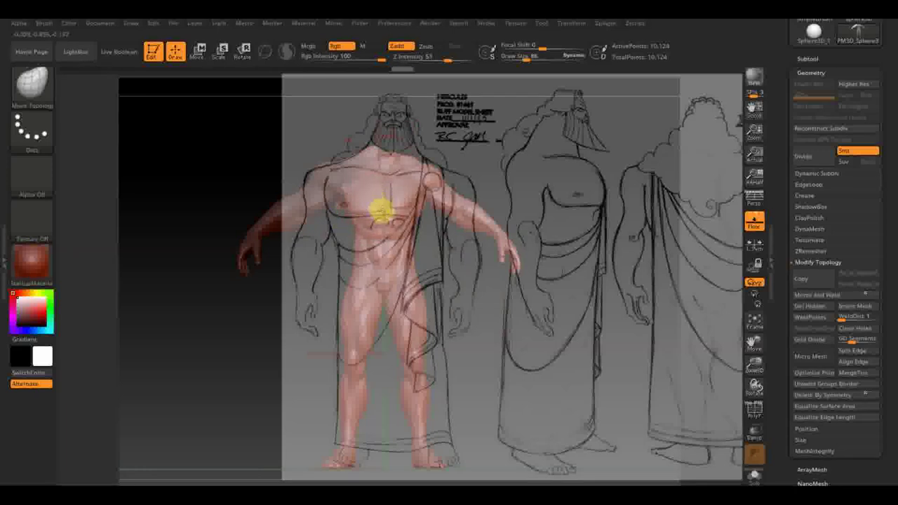
Pull the chest, abdomen and thigh contours toward the drawn outline.
{"action": "left_click_drag", "start_coordinate": [382, 214], "coordinate": [342, 197]}
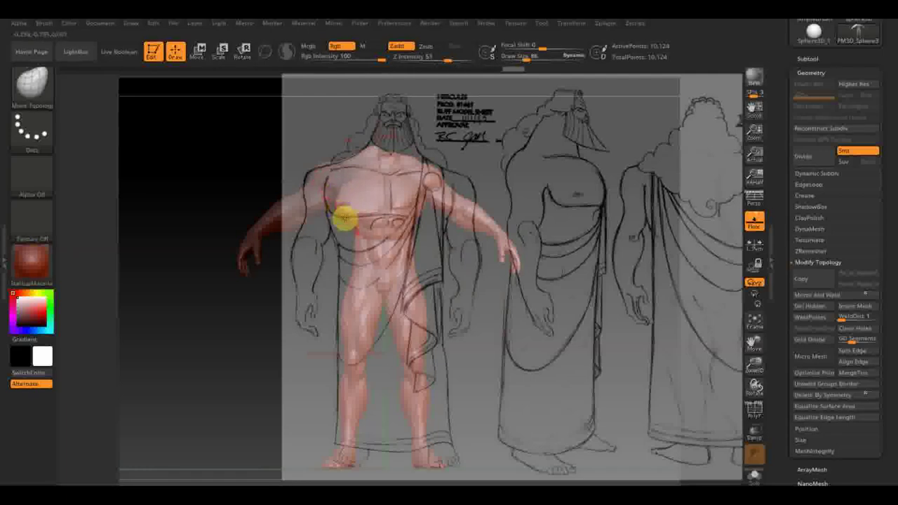
{"action": "left_click_drag", "start_coordinate": [360, 224], "coordinate": [349, 234]}
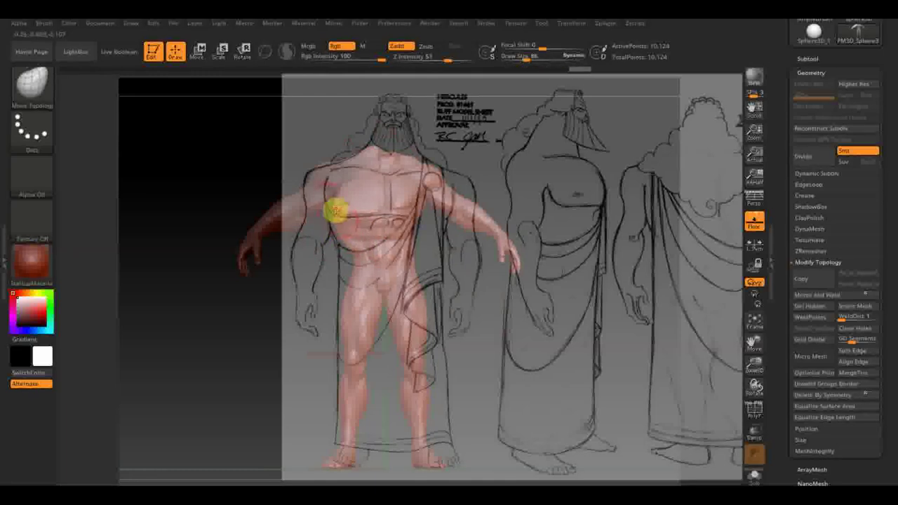
{"action": "mouse_move", "coordinate": [331, 211]}
{"action": "left_mouse_down"}
{"action": "mouse_move", "coordinate": [355, 257]}
{"action": "mouse_move", "coordinate": [344, 283]}
{"action": "left_mouse_up"}
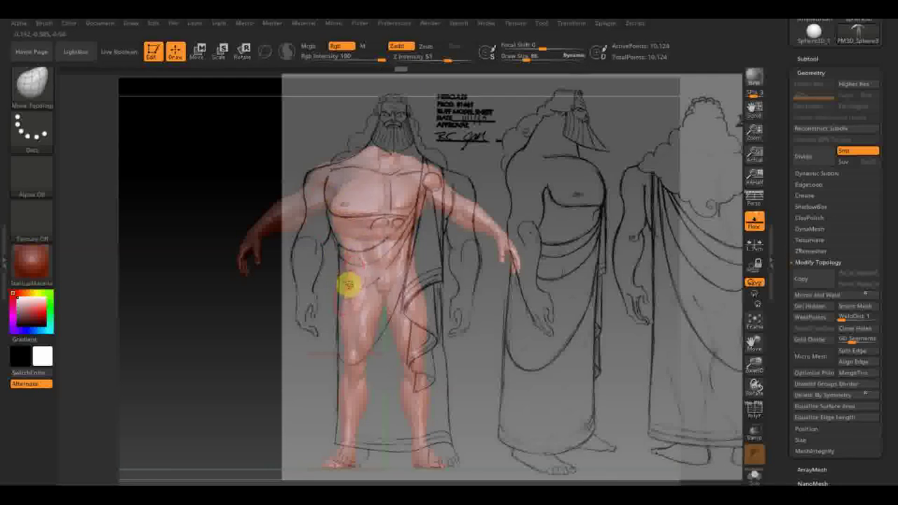
{"action": "left_click_drag", "start_coordinate": [339, 285], "coordinate": [438, 344]}
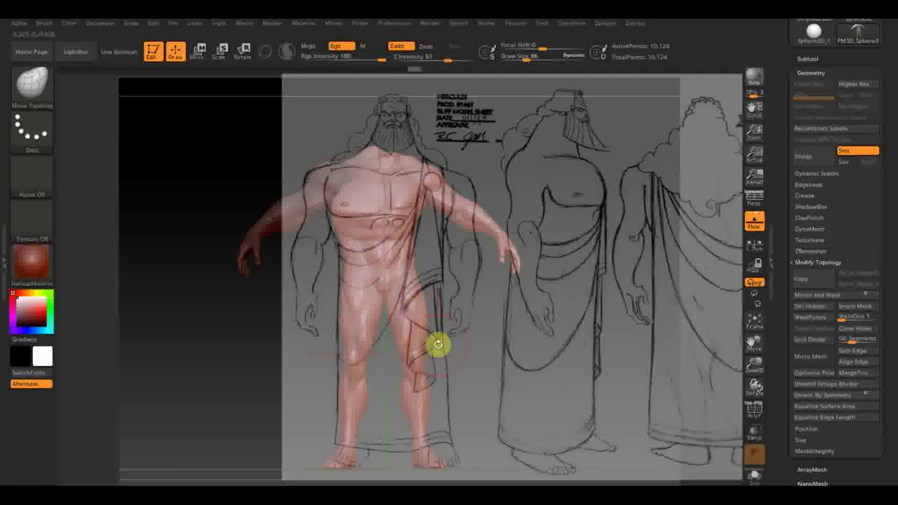
Mirror the edits across the body, then slim the inner thigh and leg.
{"action": "left_click", "coordinate": [819, 296]}
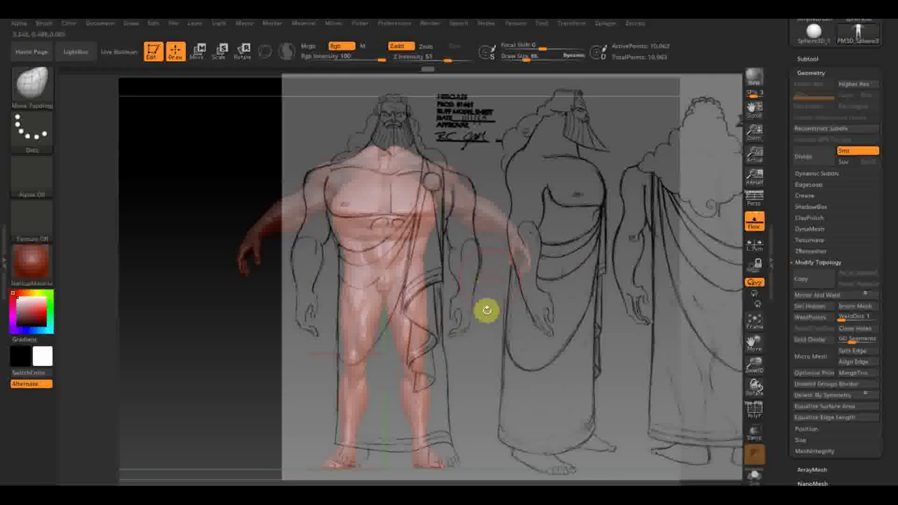
{"action": "left_click", "coordinate": [484, 349]}
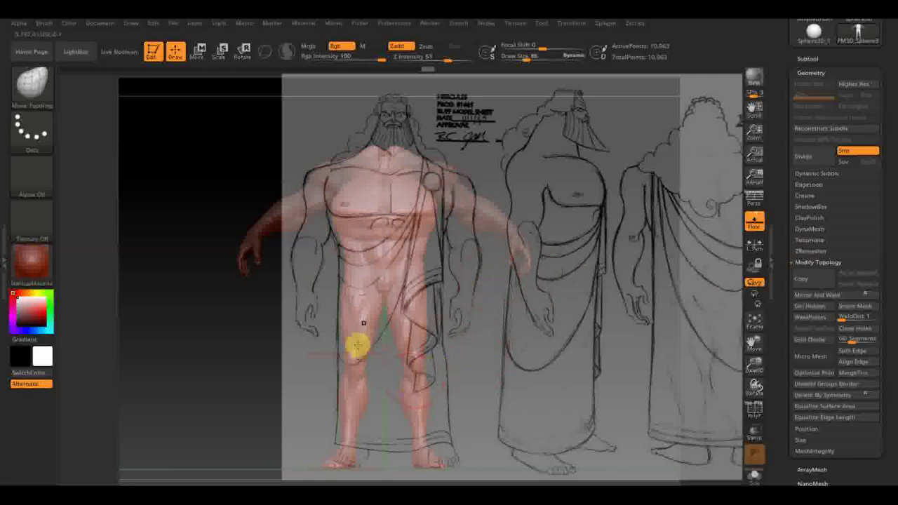
{"action": "left_click_drag", "start_coordinate": [419, 300], "coordinate": [373, 340]}
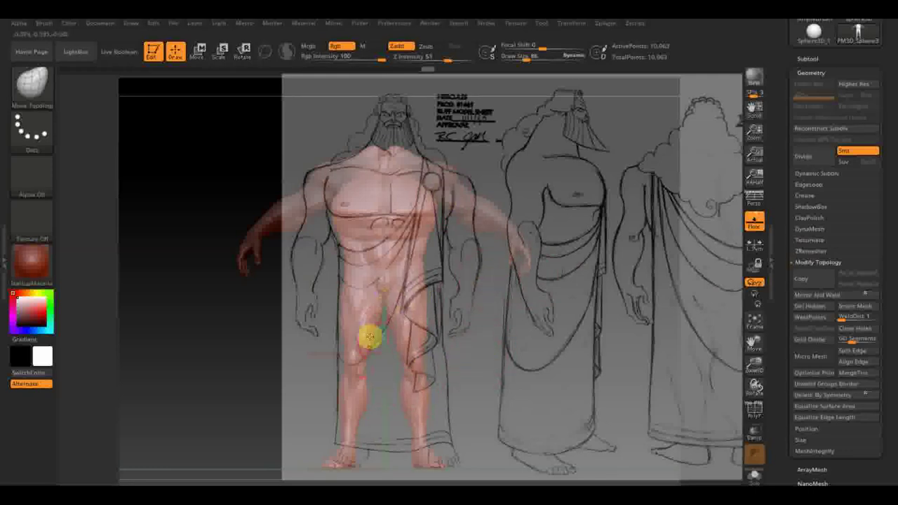
{"action": "mouse_move", "coordinate": [367, 365]}
{"action": "left_mouse_down"}
{"action": "mouse_move", "coordinate": [360, 410]}
{"action": "mouse_move", "coordinate": [340, 409]}
{"action": "mouse_move", "coordinate": [343, 377]}
{"action": "mouse_move", "coordinate": [366, 363]}
{"action": "left_mouse_up"}
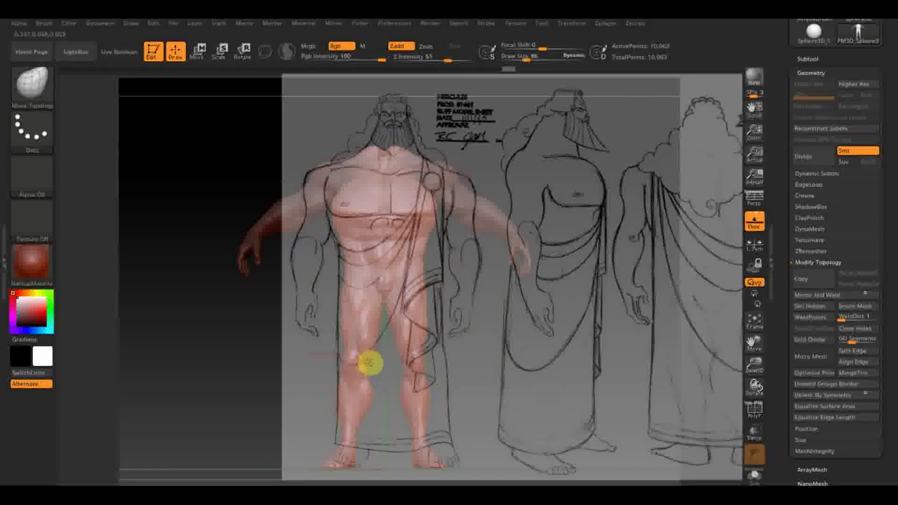
Refine the thigh and the shoulder's side silhouette with the reference hidden.
{"action": "mouse_move", "coordinate": [425, 353]}
{"action": "left_mouse_down"}
{"action": "mouse_move", "coordinate": [422, 414]}
{"action": "mouse_move", "coordinate": [514, 406]}
{"action": "mouse_move", "coordinate": [517, 391]}
{"action": "mouse_move", "coordinate": [540, 395]}
{"action": "mouse_move", "coordinate": [521, 322]}
{"action": "left_mouse_up"}
{"action": "key", "text": "shift+z"}
{"action": "left_click_drag", "start_coordinate": [523, 59], "coordinate": [531, 59]}
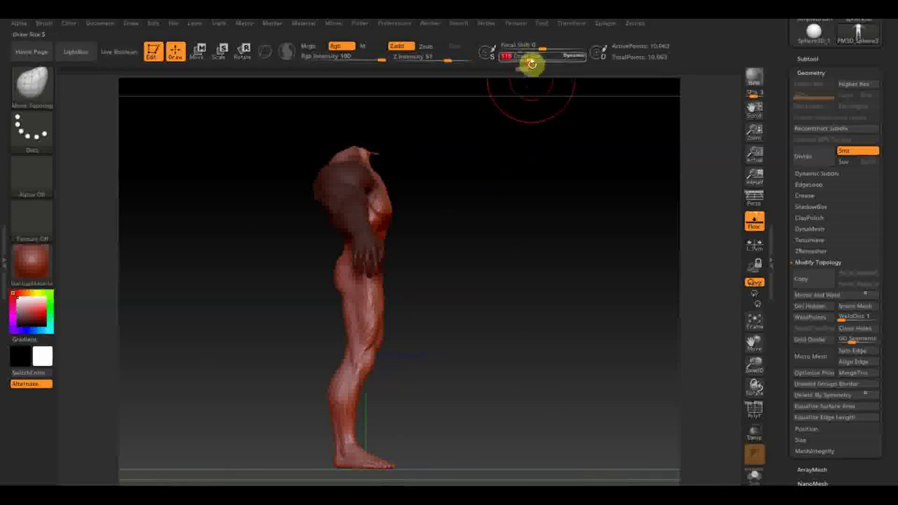
{"action": "left_click_drag", "start_coordinate": [394, 201], "coordinate": [382, 202]}
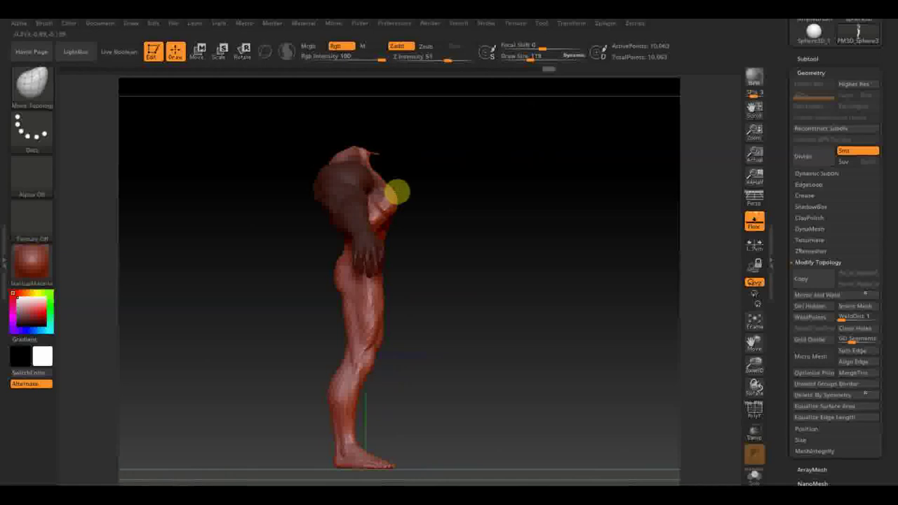
{"action": "left_click_drag", "start_coordinate": [395, 191], "coordinate": [381, 177]}
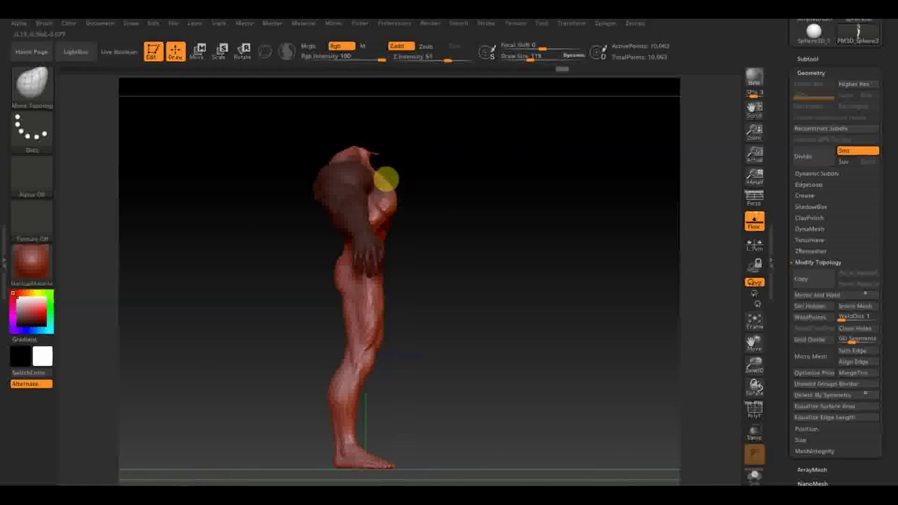
Return the body to a straight front view and readjust the brush size around 140.
{"action": "mouse_move", "coordinate": [391, 178]}
{"action": "right_mouse_down"}
{"action": "mouse_move", "coordinate": [412, 203]}
{"action": "mouse_move", "coordinate": [377, 215]}
{"action": "right_mouse_up"}
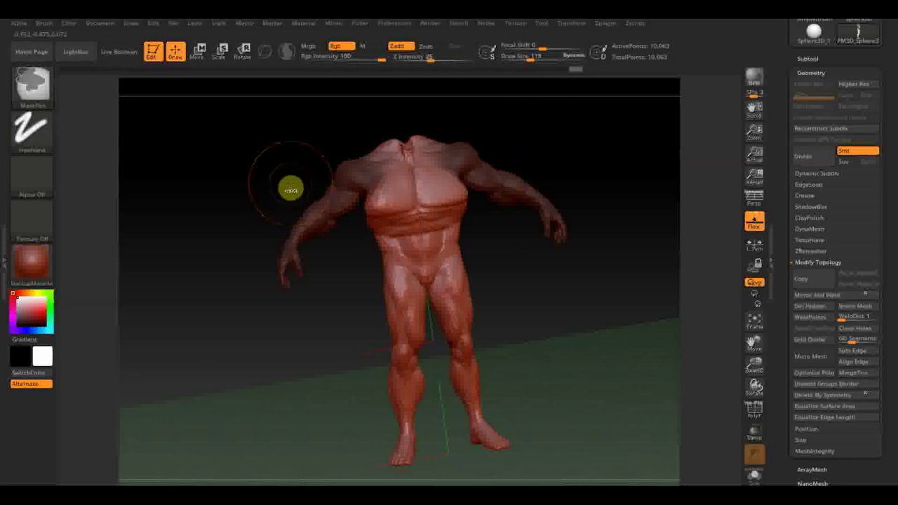
{"action": "key", "text": "shift"}
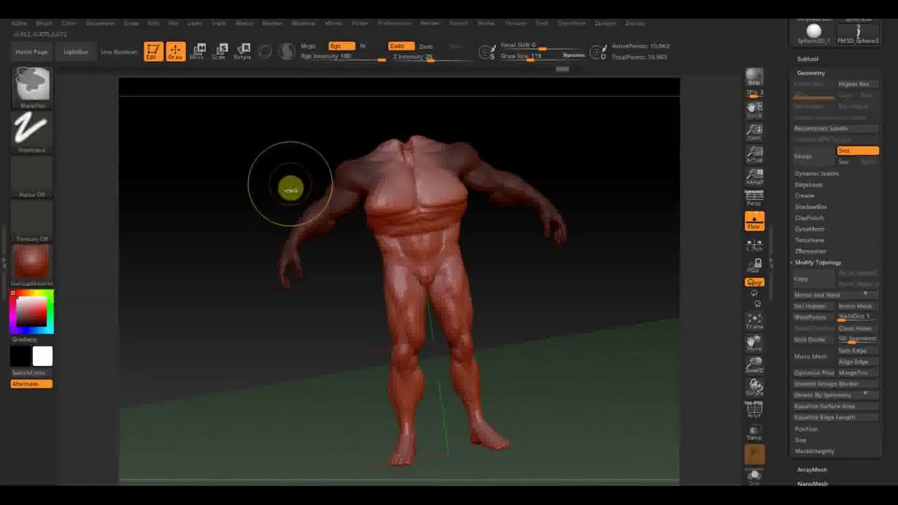
{"action": "key", "text": "shift"}
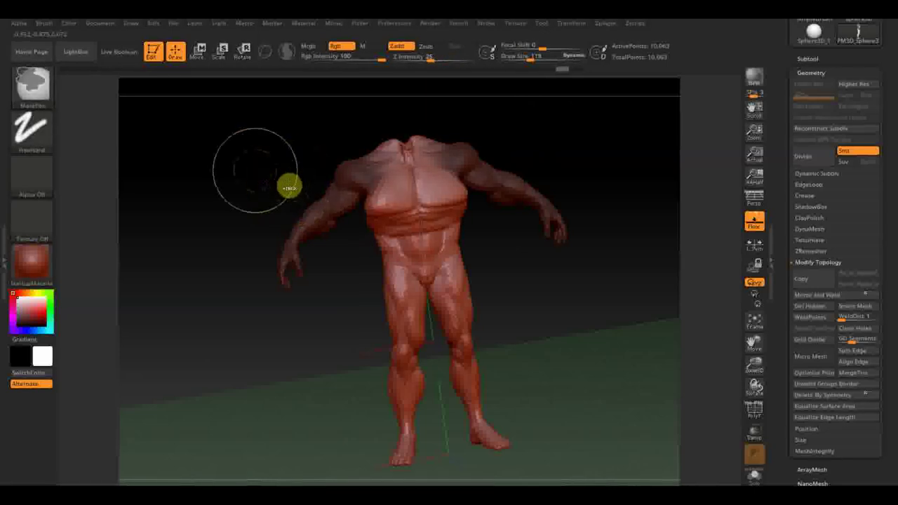
{"action": "left_click_drag", "start_coordinate": [267, 183], "coordinate": [271, 185], "text": "shift"}
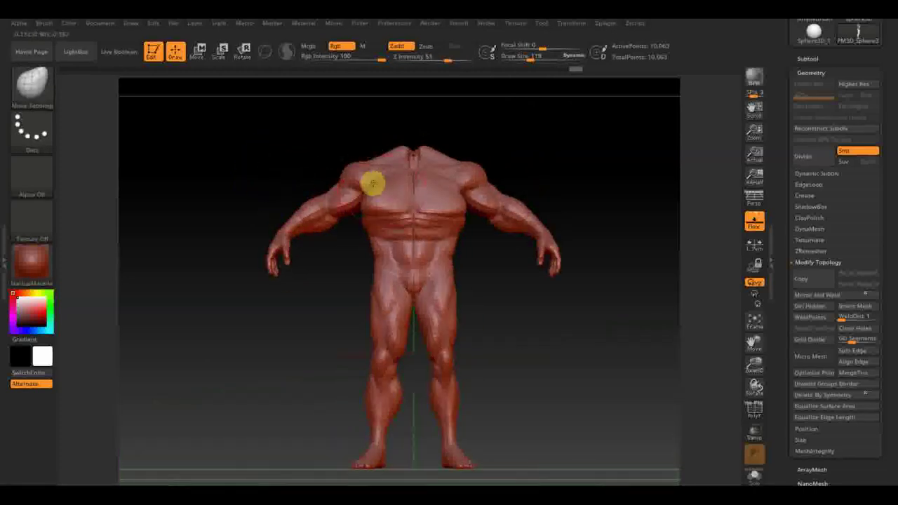
{"action": "left_click_drag", "start_coordinate": [525, 56], "coordinate": [531, 56]}
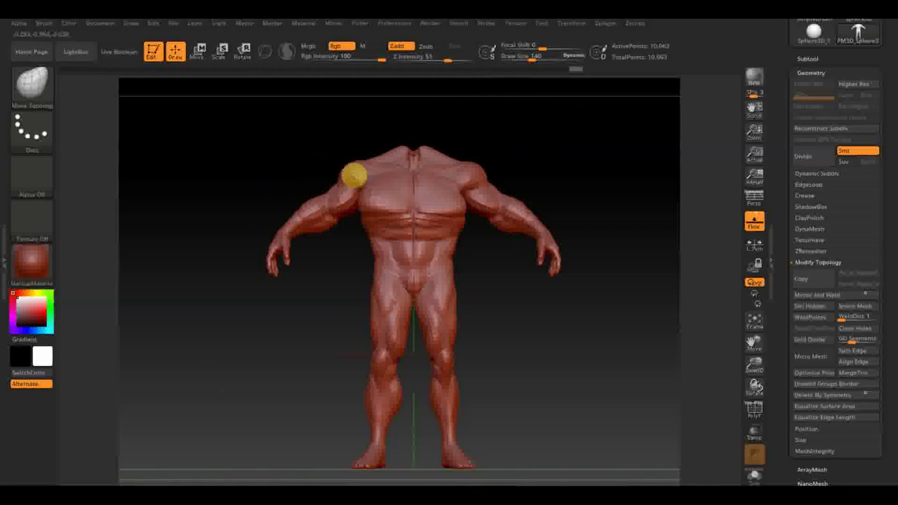
{"action": "left_click_drag", "start_coordinate": [537, 58], "coordinate": [521, 56]}
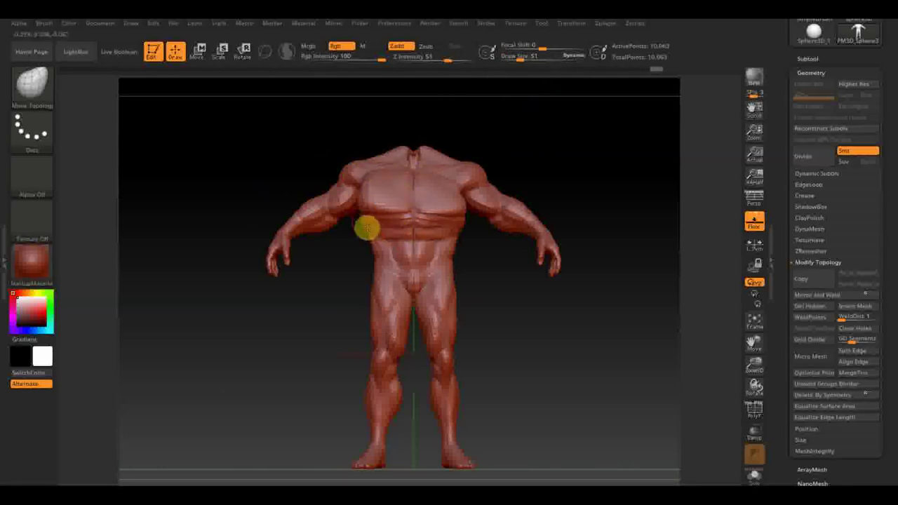
Orbit the body to inspect it from side, three-quarter, back and angled front.
{"action": "left_click_drag", "start_coordinate": [335, 267], "coordinate": [467, 281]}
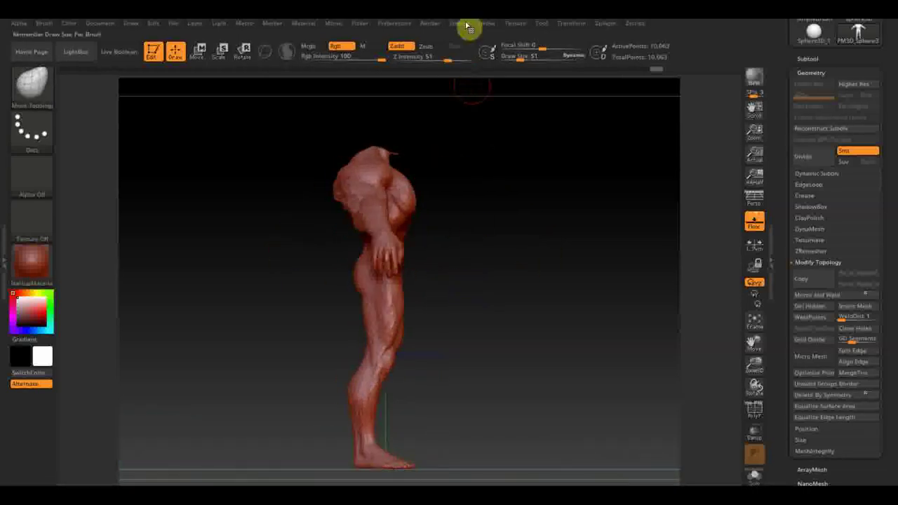
{"action": "mouse_move", "coordinate": [540, 116]}
{"action": "left_mouse_down"}
{"action": "mouse_move", "coordinate": [515, 196]}
{"action": "mouse_move", "coordinate": [408, 247]}
{"action": "mouse_move", "coordinate": [392, 246]}
{"action": "left_mouse_up"}
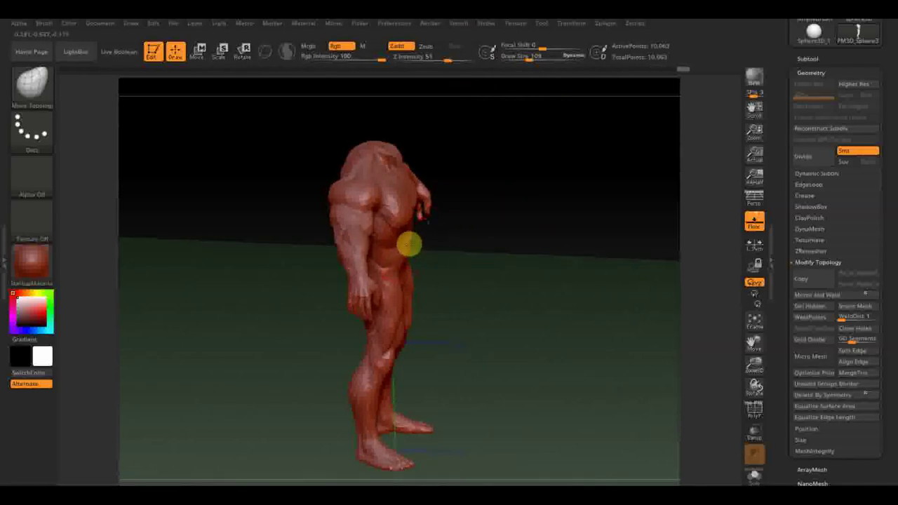
{"action": "left_click_drag", "start_coordinate": [409, 245], "coordinate": [405, 272]}
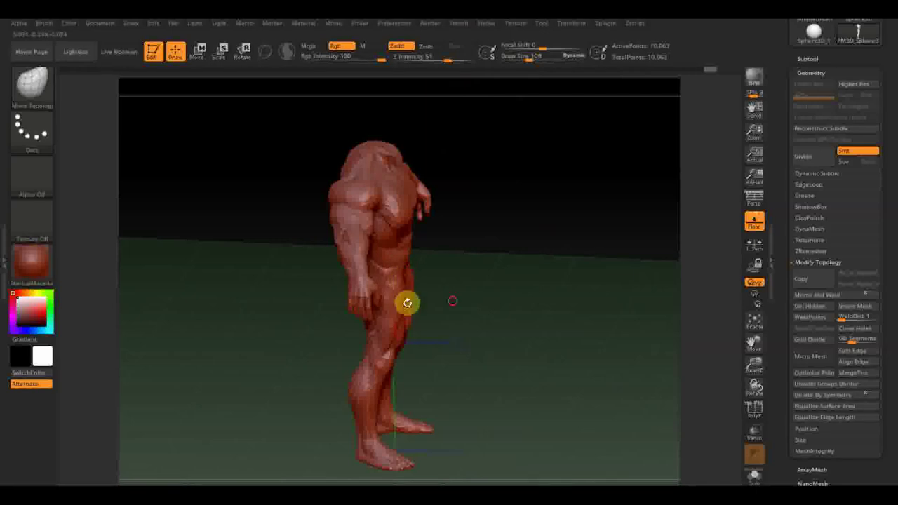
{"action": "left_click_drag", "start_coordinate": [451, 301], "coordinate": [475, 277]}
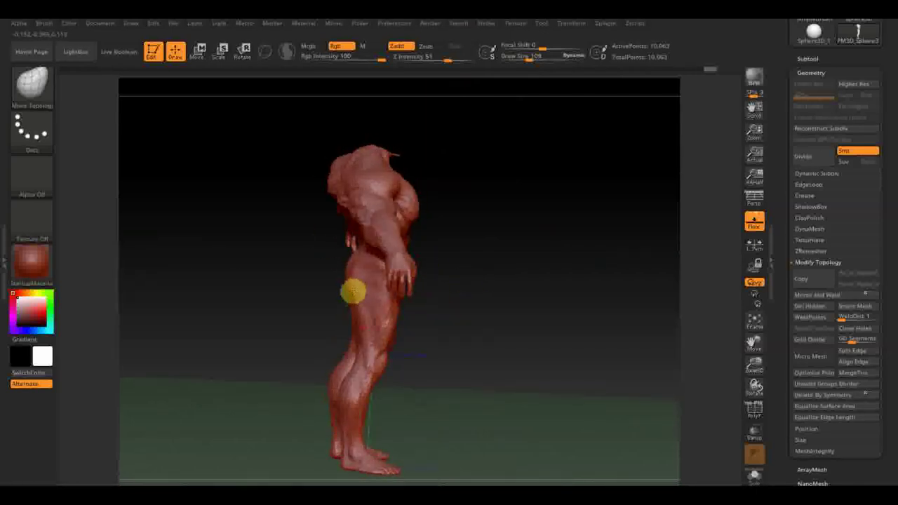
{"action": "mouse_move", "coordinate": [421, 270]}
{"action": "left_mouse_down"}
{"action": "mouse_move", "coordinate": [541, 295]}
{"action": "mouse_move", "coordinate": [443, 290]}
{"action": "left_mouse_up"}
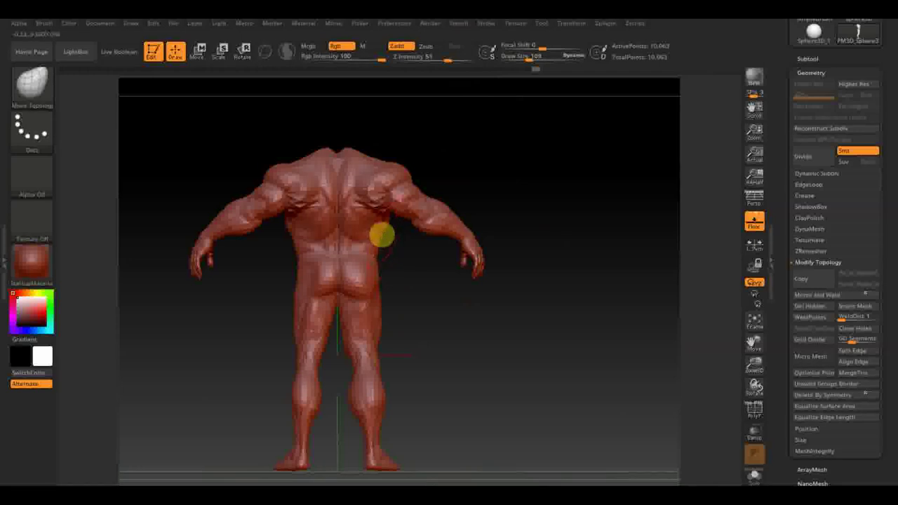
{"action": "mouse_move", "coordinate": [428, 201]}
{"action": "left_mouse_down"}
{"action": "mouse_move", "coordinate": [445, 140]}
{"action": "mouse_move", "coordinate": [352, 228]}
{"action": "left_mouse_up"}
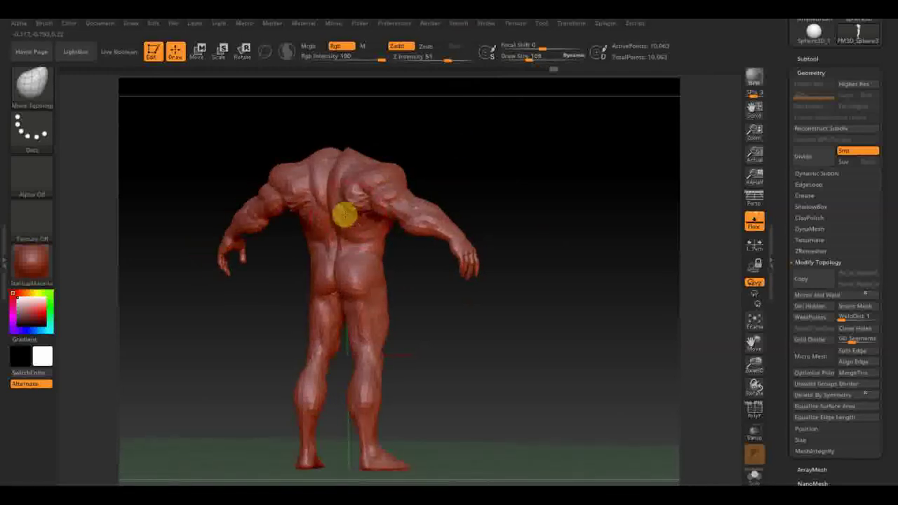
{"action": "mouse_move", "coordinate": [336, 169]}
{"action": "left_mouse_down"}
{"action": "mouse_move", "coordinate": [403, 171]}
{"action": "mouse_move", "coordinate": [441, 159]}
{"action": "mouse_move", "coordinate": [409, 159]}
{"action": "left_mouse_up"}
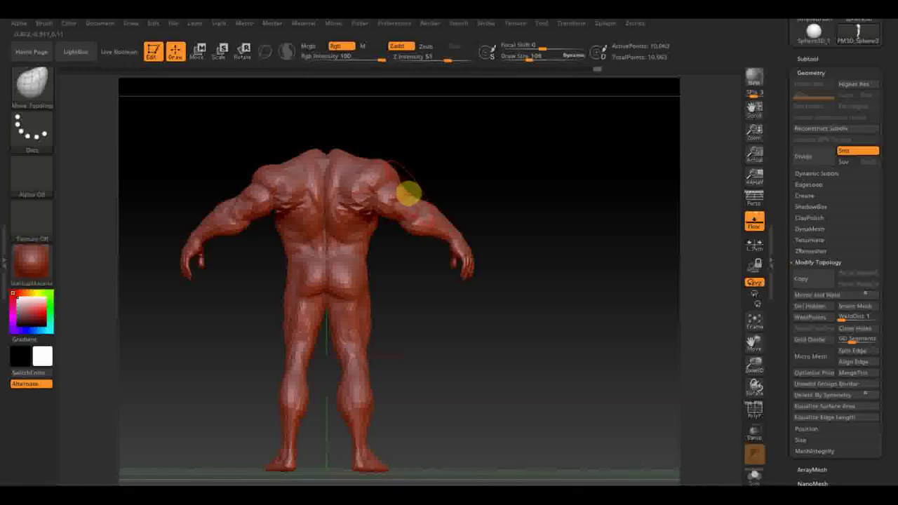
{"action": "mouse_move", "coordinate": [482, 167]}
{"action": "left_mouse_down"}
{"action": "mouse_move", "coordinate": [407, 181]}
{"action": "mouse_move", "coordinate": [415, 220]}
{"action": "mouse_move", "coordinate": [360, 203]}
{"action": "left_mouse_up"}
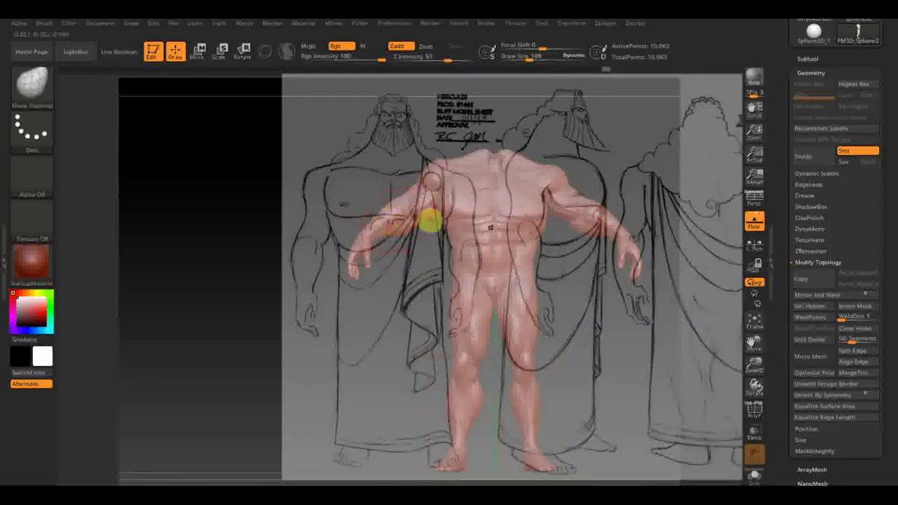
Rotate and shift the model-sheet reference with the SpotLight controls.
{"action": "key", "text": "z"}
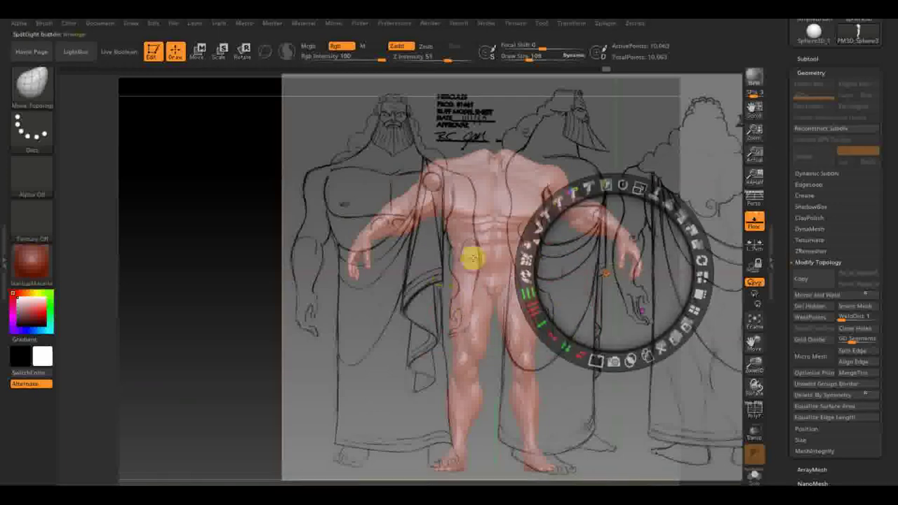
{"action": "left_click_drag", "start_coordinate": [624, 185], "coordinate": [670, 239]}
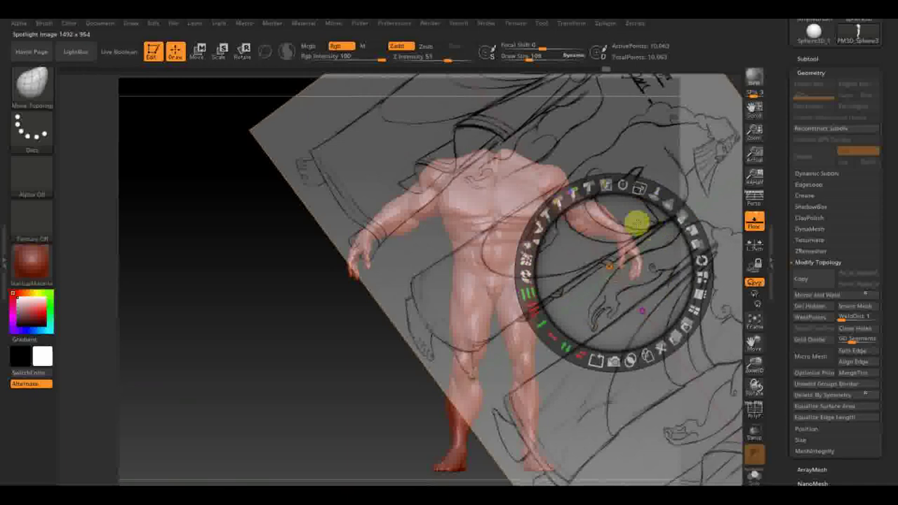
{"action": "mouse_move", "coordinate": [634, 214]}
{"action": "left_mouse_down"}
{"action": "mouse_move", "coordinate": [638, 301]}
{"action": "mouse_move", "coordinate": [616, 355]}
{"action": "mouse_move", "coordinate": [583, 381]}
{"action": "mouse_move", "coordinate": [580, 401]}
{"action": "left_mouse_up"}
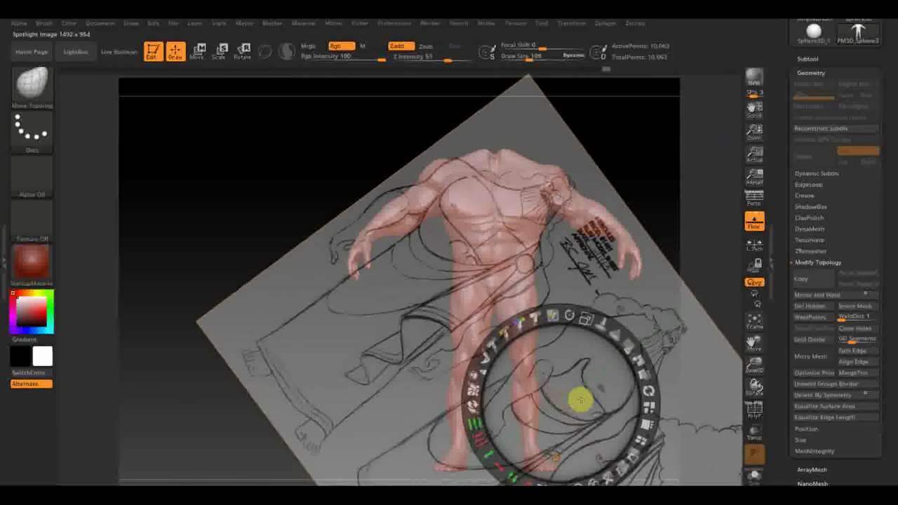
{"action": "left_click_drag", "start_coordinate": [581, 400], "coordinate": [578, 399]}
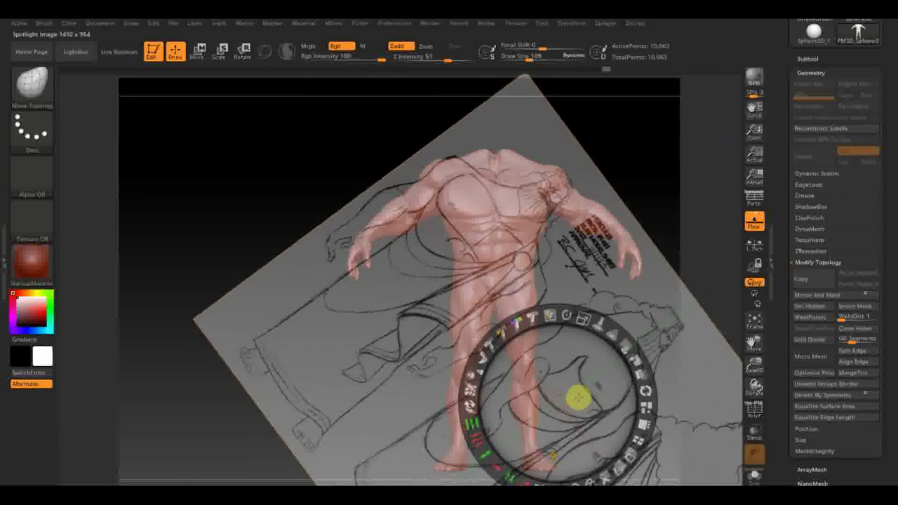
{"action": "mouse_move", "coordinate": [568, 326]}
{"action": "left_mouse_down"}
{"action": "mouse_move", "coordinate": [567, 353]}
{"action": "mouse_move", "coordinate": [578, 353]}
{"action": "left_mouse_up"}
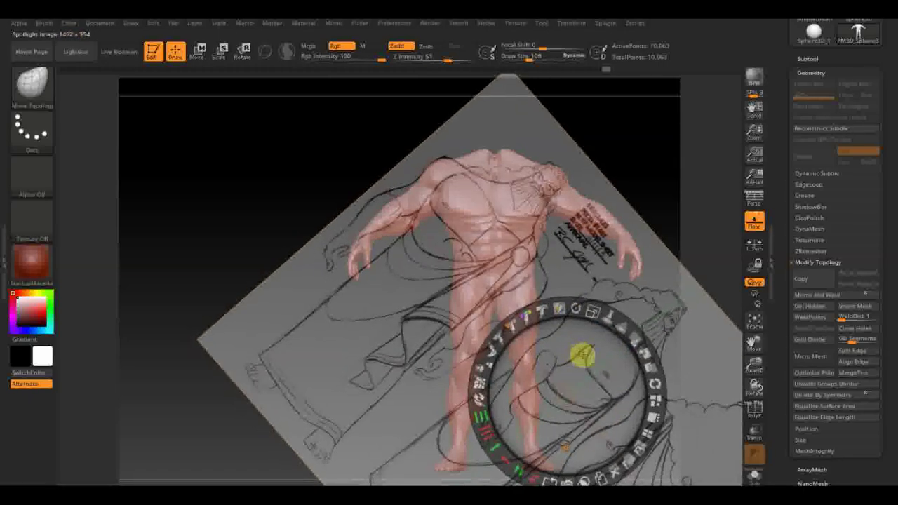
Turn the reference fully upright, enlarge it behind the body, then hide it.
{"action": "mouse_move", "coordinate": [579, 353]}
{"action": "left_mouse_down"}
{"action": "mouse_move", "coordinate": [570, 356]}
{"action": "mouse_move", "coordinate": [596, 352]}
{"action": "left_mouse_up"}
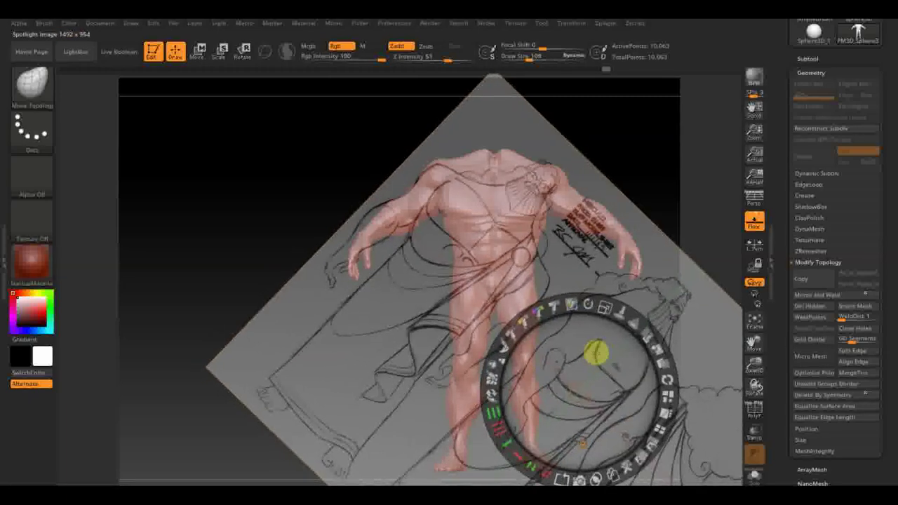
{"action": "left_click_drag", "start_coordinate": [599, 354], "coordinate": [606, 351]}
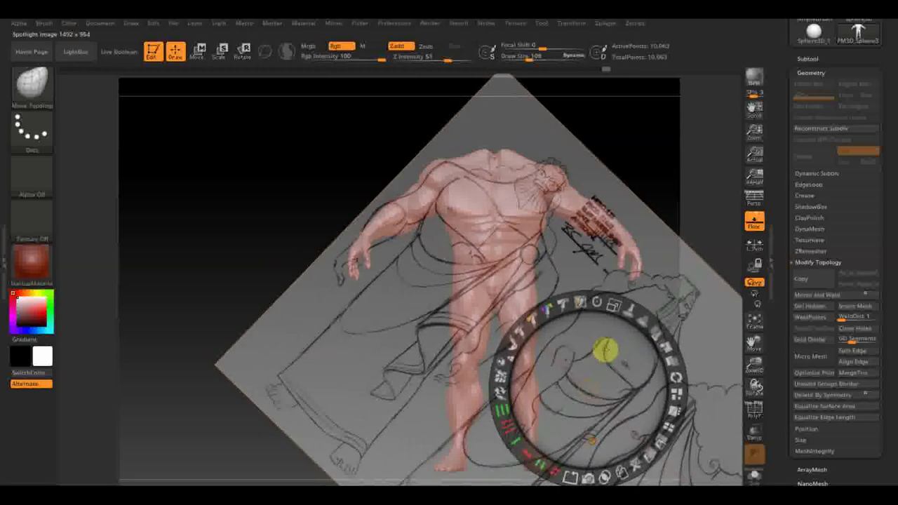
{"action": "left_click_drag", "start_coordinate": [606, 351], "coordinate": [588, 338]}
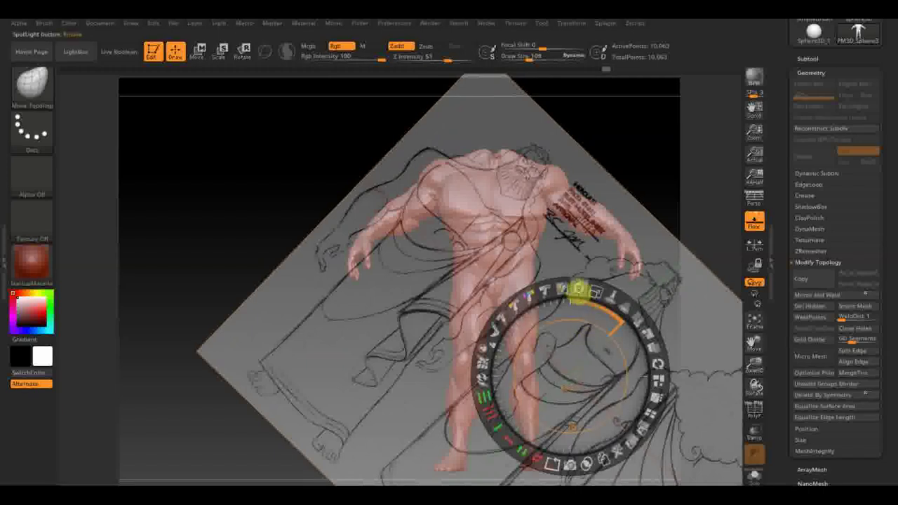
{"action": "left_click_drag", "start_coordinate": [577, 290], "coordinate": [500, 281]}
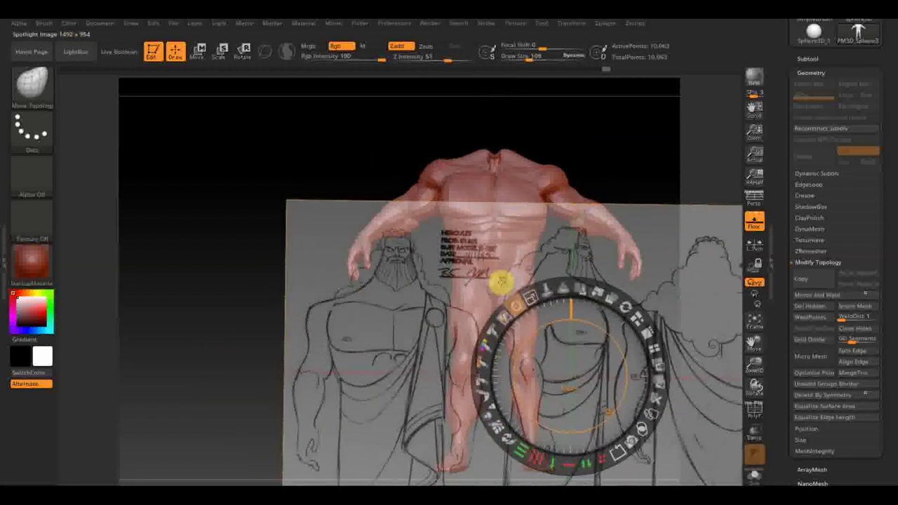
{"action": "mouse_move", "coordinate": [510, 301]}
{"action": "left_mouse_down"}
{"action": "mouse_move", "coordinate": [575, 362]}
{"action": "mouse_move", "coordinate": [401, 237]}
{"action": "left_mouse_up"}
{"action": "key", "text": "shift+z"}
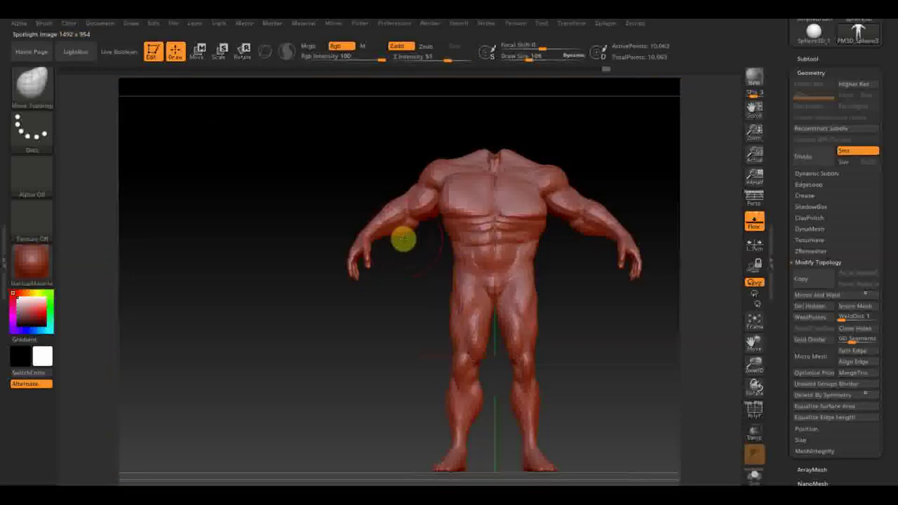
Mirror and weld the body so both halves match.
{"action": "mouse_move", "coordinate": [611, 341]}
{"action": "left_mouse_down", "text": "alt"}
{"action": "mouse_move", "coordinate": [521, 335]}
{"action": "mouse_move", "coordinate": [507, 322]}
{"action": "left_mouse_up", "text": "alt"}
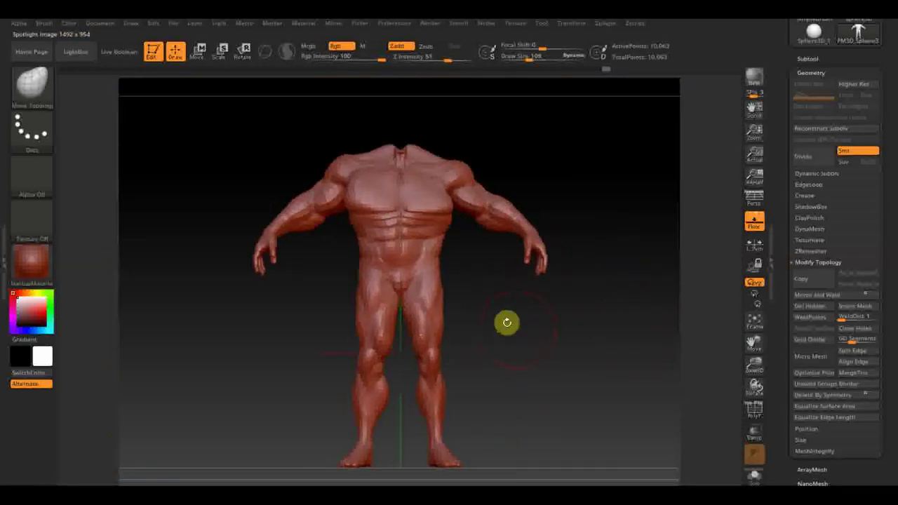
{"action": "left_click", "coordinate": [814, 296]}
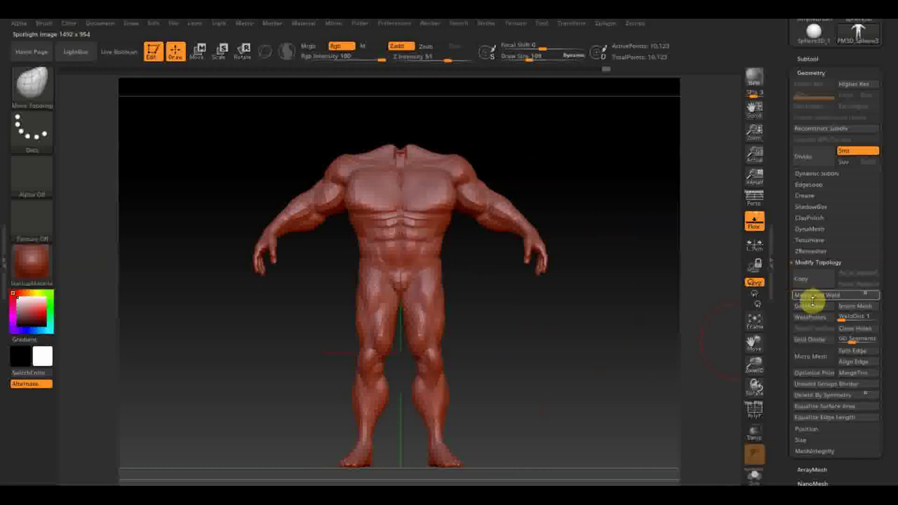
{"action": "mouse_move", "coordinate": [532, 60]}
{"action": "left_mouse_down"}
{"action": "mouse_move", "coordinate": [539, 61]}
{"action": "mouse_move", "coordinate": [526, 61]}
{"action": "left_mouse_up"}
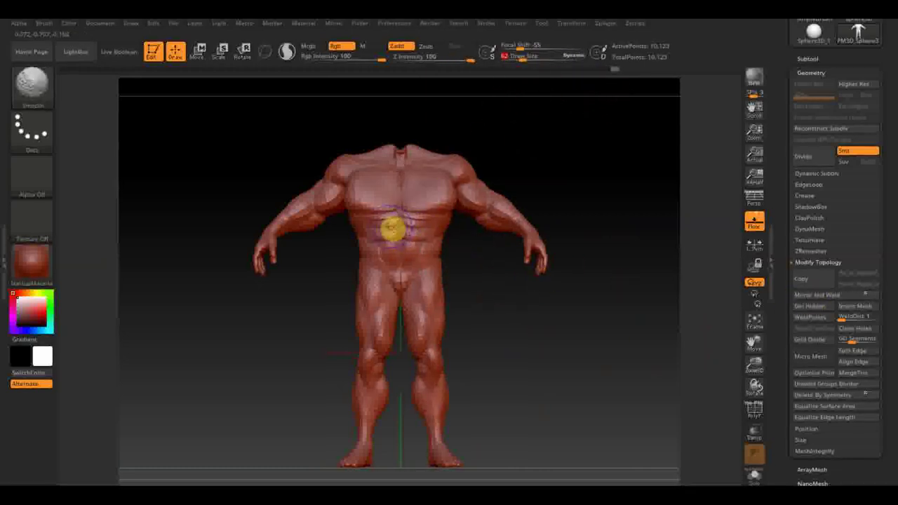
{"action": "key", "text": "shift"}
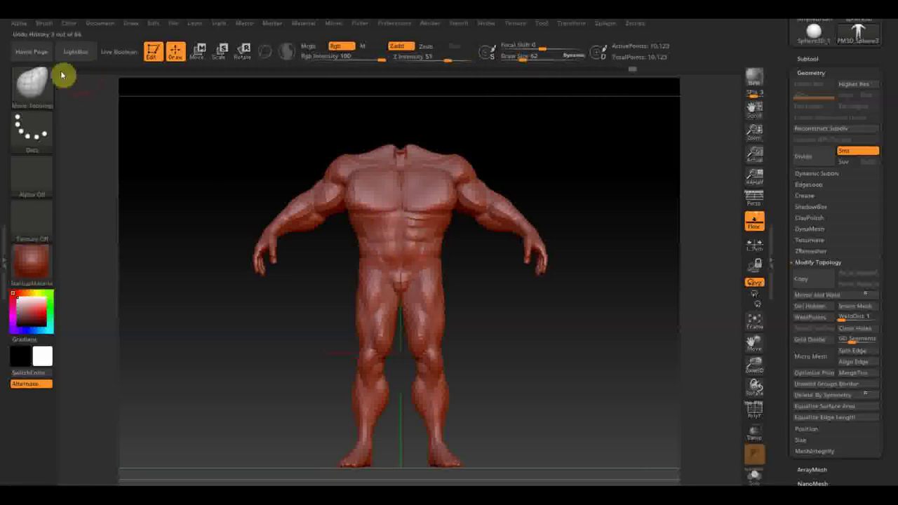
Switch to the ClayBuildup brush with BackfaceMask auto masking turned on.
{"action": "left_click", "coordinate": [32, 84]}
{"action": "left_click", "coordinate": [137, 95]}
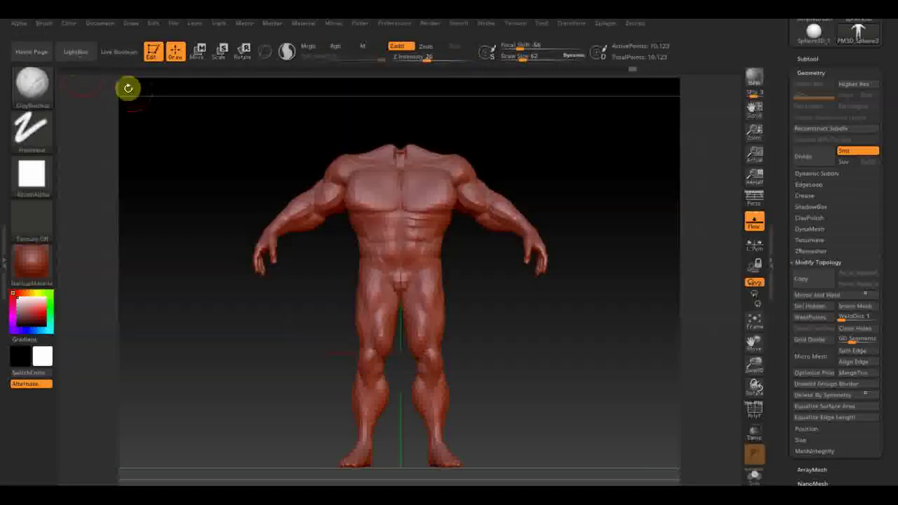
{"action": "left_click", "coordinate": [44, 23]}
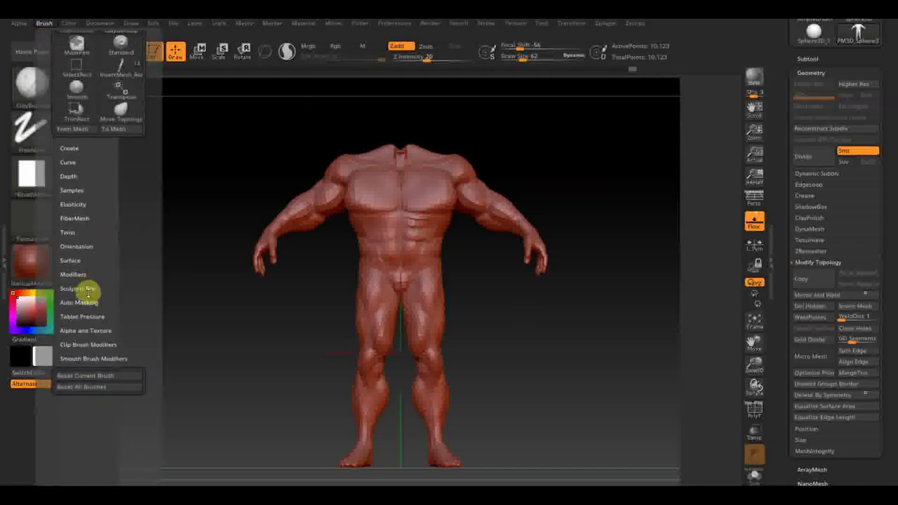
{"action": "left_click", "coordinate": [79, 302]}
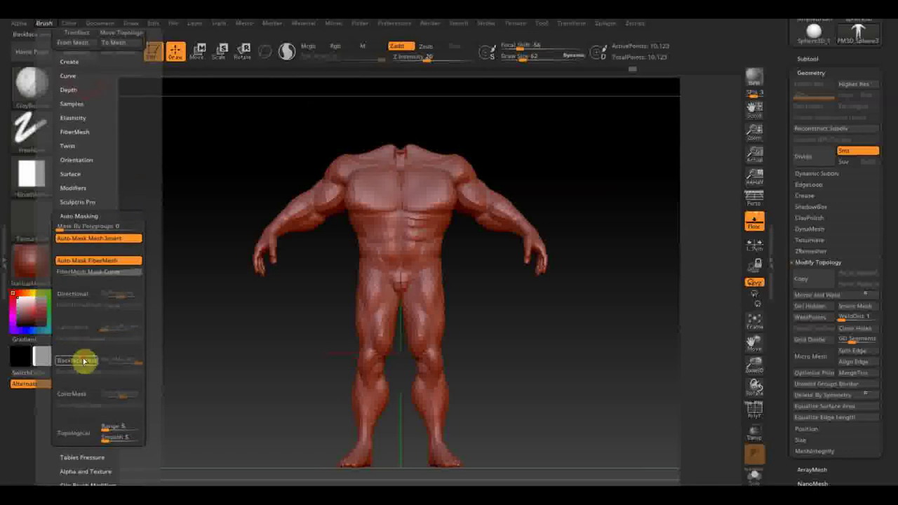
{"action": "left_click", "coordinate": [83, 361]}
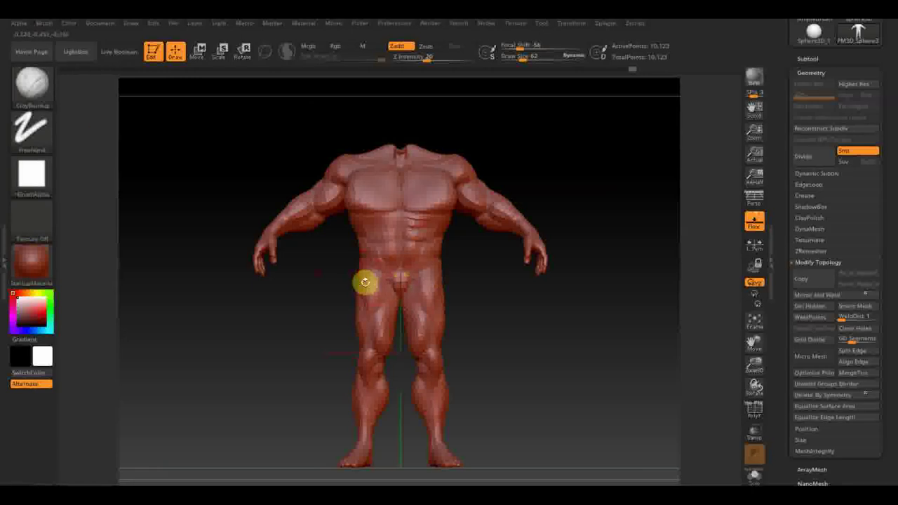
{"action": "left_click", "coordinate": [47, 92]}
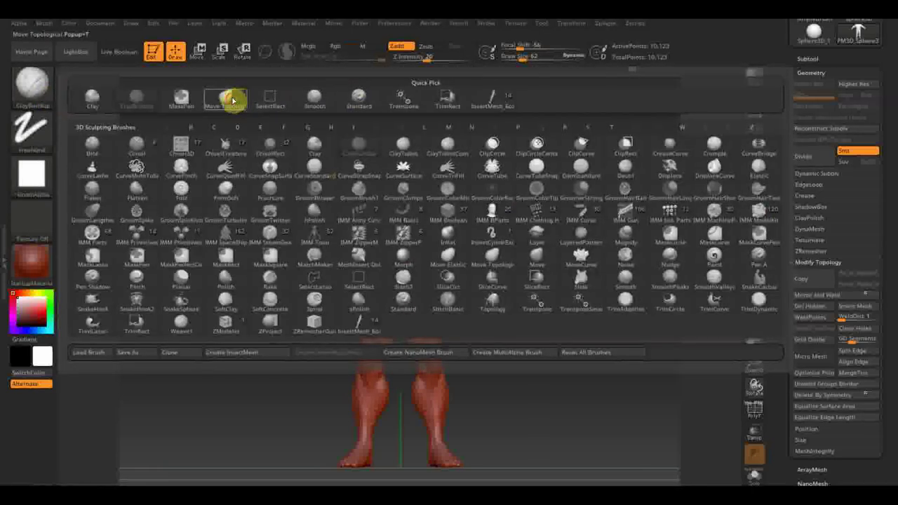
Select Move Topology, mirror and weld the body, and set Draw Size to 119.
{"action": "left_click", "coordinate": [230, 96]}
{"action": "left_click_drag", "start_coordinate": [535, 58], "coordinate": [531, 58]}
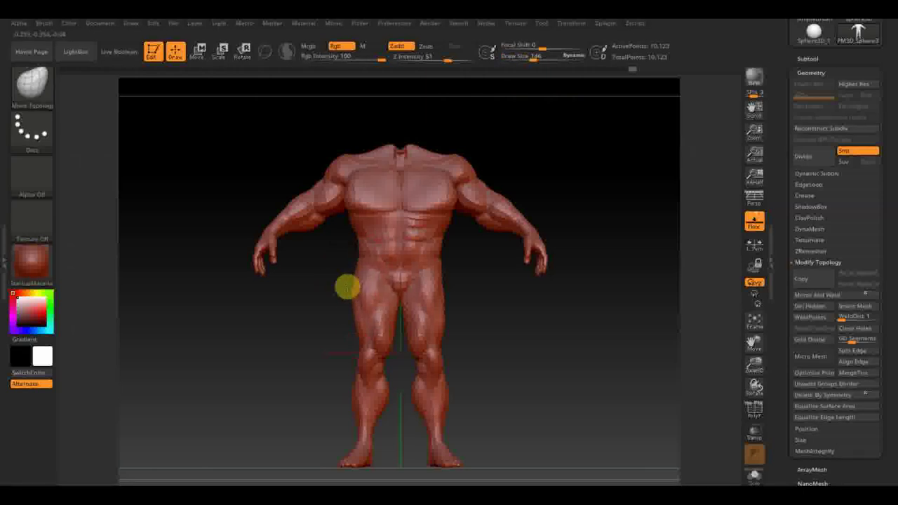
{"action": "left_click", "coordinate": [814, 296]}
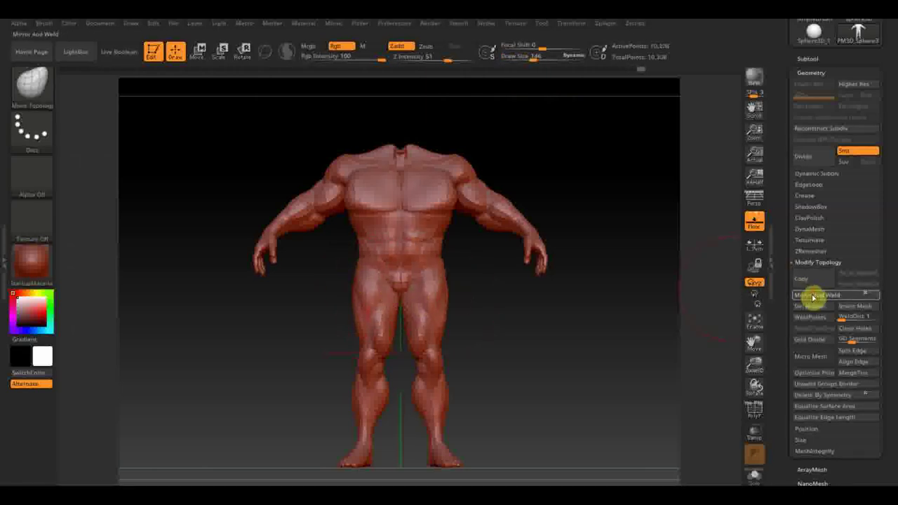
{"action": "left_click_drag", "start_coordinate": [538, 56], "coordinate": [533, 58]}
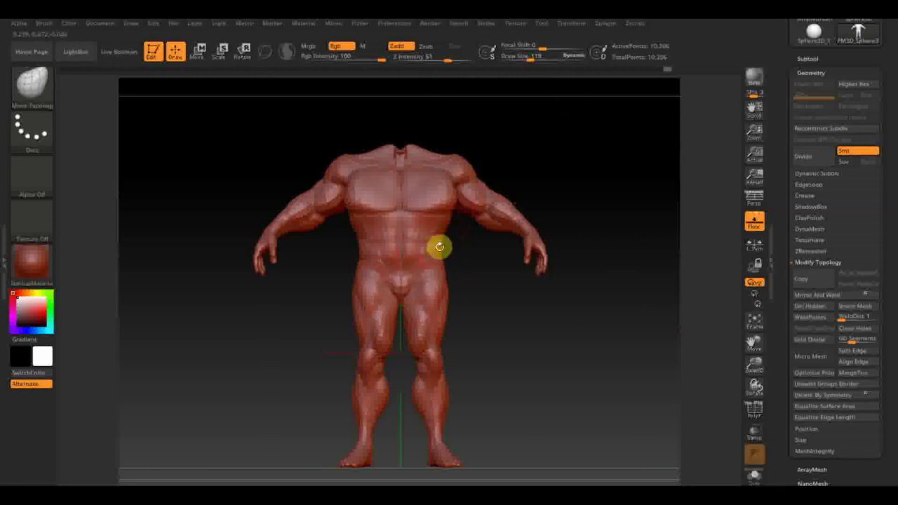
Raise the neck opening, then rotate the body to inspect it and return to front view.
{"action": "mouse_move", "coordinate": [402, 130]}
{"action": "left_mouse_down"}
{"action": "mouse_move", "coordinate": [401, 111]}
{"action": "mouse_move", "coordinate": [504, 242]}
{"action": "mouse_move", "coordinate": [488, 222]}
{"action": "left_mouse_up"}
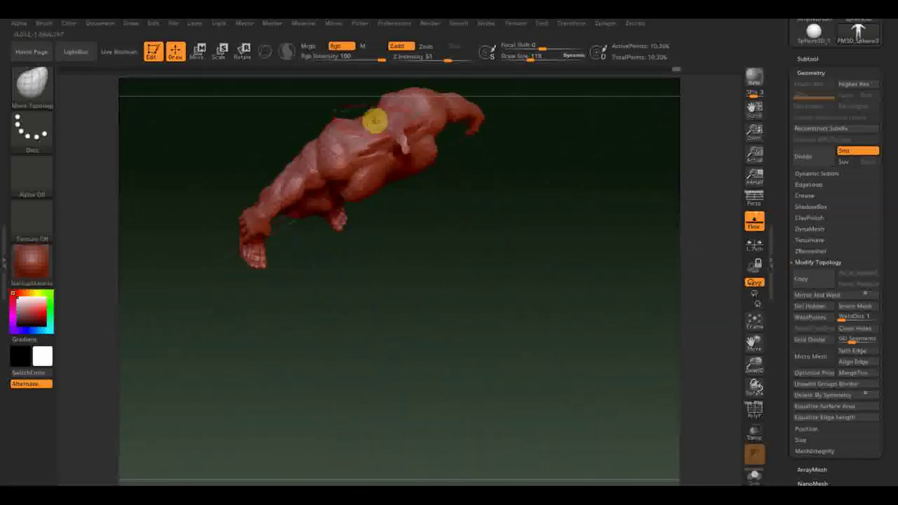
{"action": "left_click_drag", "start_coordinate": [479, 173], "coordinate": [485, 218]}
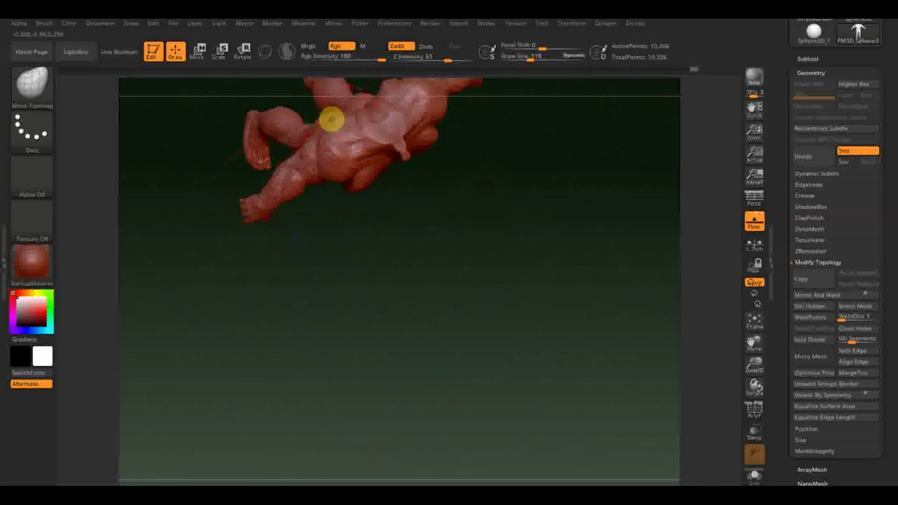
{"action": "mouse_move", "coordinate": [400, 159]}
{"action": "left_mouse_down"}
{"action": "mouse_move", "coordinate": [433, 184]}
{"action": "mouse_move", "coordinate": [464, 157]}
{"action": "left_mouse_up"}
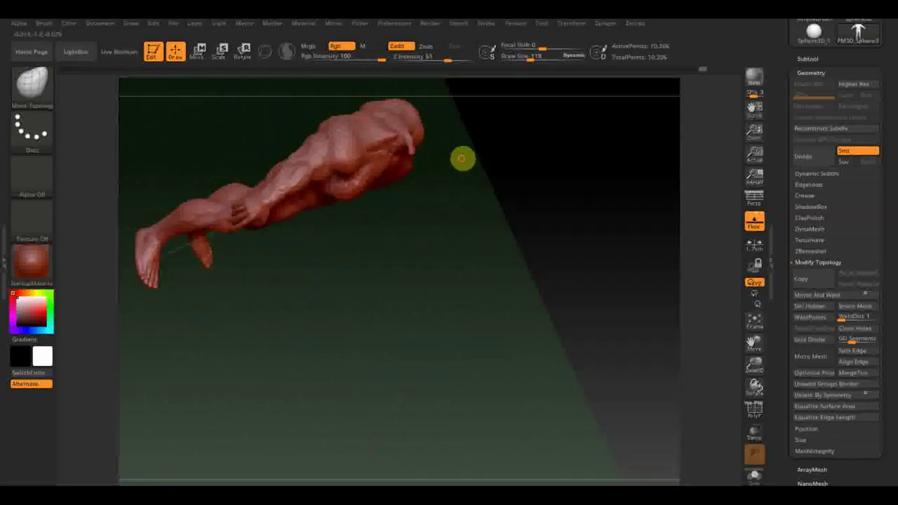
{"action": "mouse_move", "coordinate": [331, 146]}
{"action": "left_mouse_down"}
{"action": "mouse_move", "coordinate": [491, 221]}
{"action": "mouse_move", "coordinate": [411, 171]}
{"action": "left_mouse_up"}
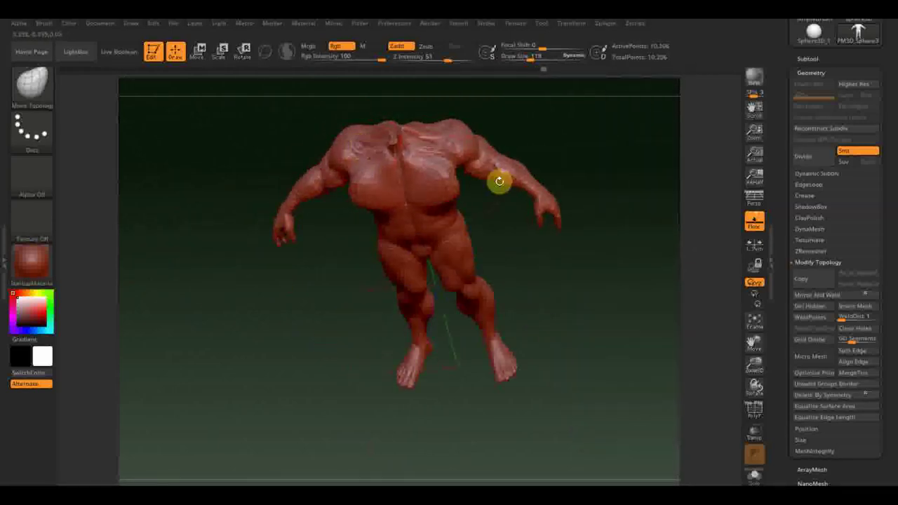
{"action": "left_click_drag", "start_coordinate": [499, 180], "coordinate": [590, 145]}
{"action": "left_click_drag", "start_coordinate": [578, 266], "coordinate": [591, 164], "text": "shift"}
{"action": "key", "text": "b"}
{"action": "key", "text": "m"}
{"action": "key", "text": "t"}
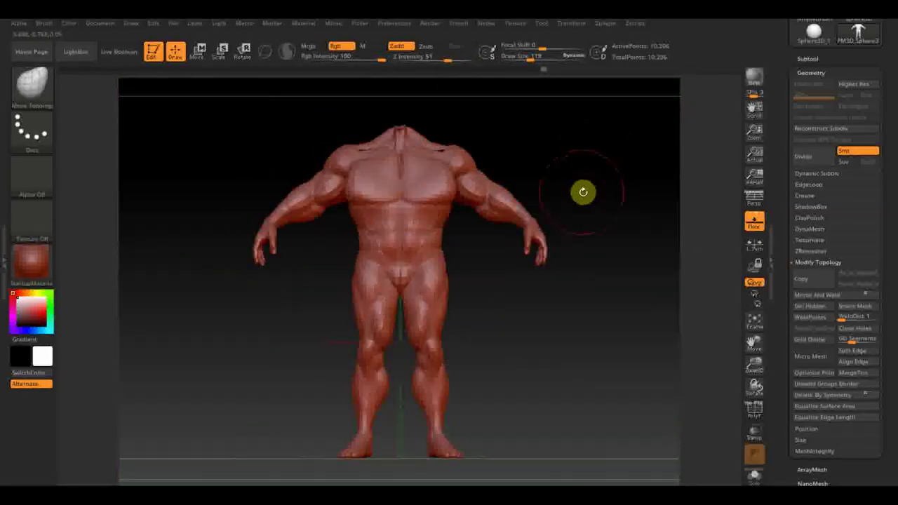
Subdivide the body once and turn off the floor grid.
{"action": "key", "text": "ctrl+d"}
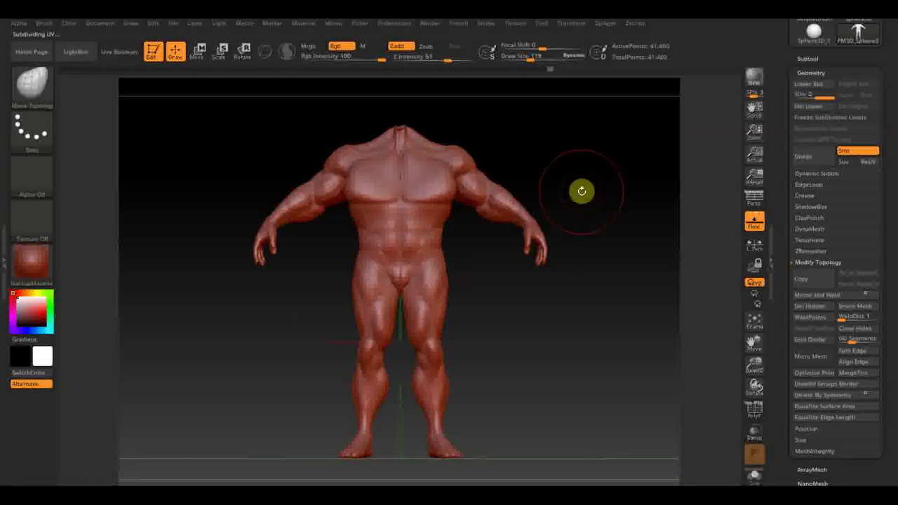
{"action": "mouse_move", "coordinate": [601, 187]}
{"action": "left_mouse_down"}
{"action": "mouse_move", "coordinate": [597, 86]}
{"action": "mouse_move", "coordinate": [728, 197]}
{"action": "left_mouse_up"}
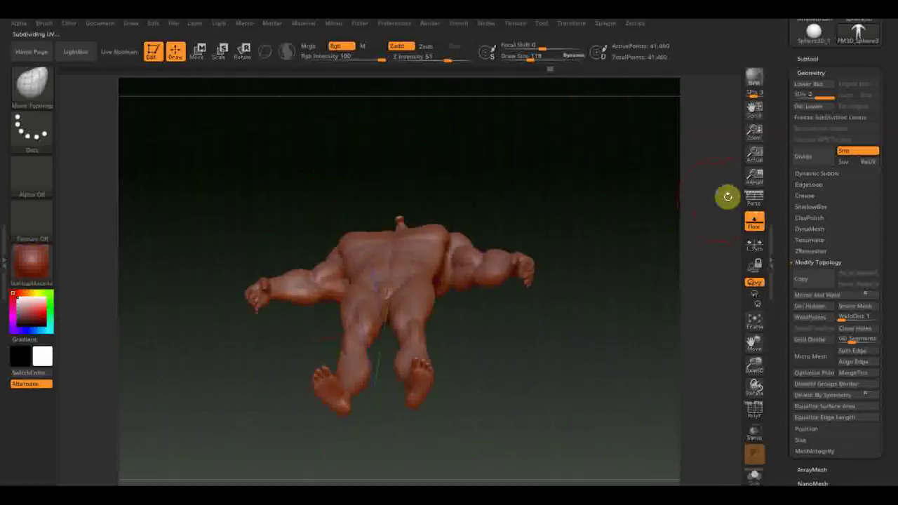
{"action": "left_click", "coordinate": [754, 224]}
{"action": "left_click_drag", "start_coordinate": [594, 238], "coordinate": [419, 248]}
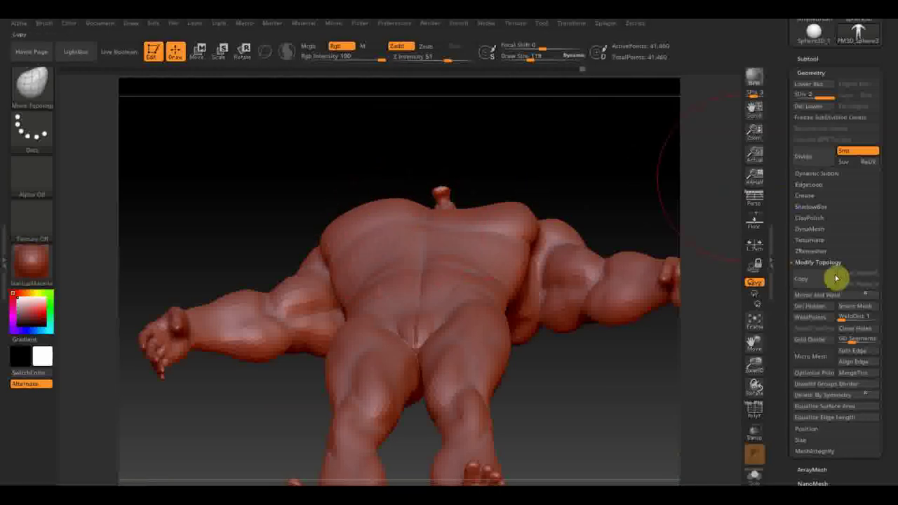
{"action": "left_click", "coordinate": [822, 295]}
{"action": "mouse_move", "coordinate": [612, 195]}
{"action": "left_mouse_down"}
{"action": "mouse_move", "coordinate": [628, 265]}
{"action": "mouse_move", "coordinate": [653, 234]}
{"action": "left_mouse_up"}
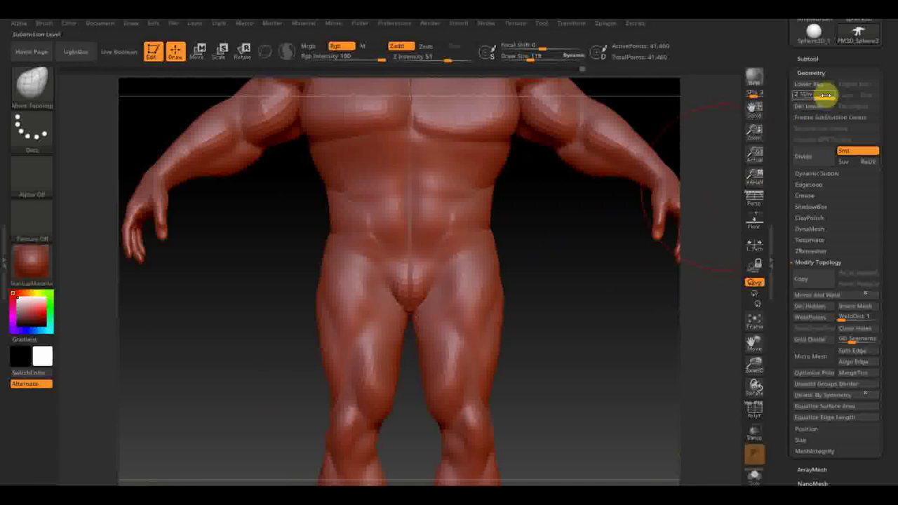
Drop to SDiv 1, delete higher levels, mirror and weld, and duplicate the subtool.
{"action": "left_click_drag", "start_coordinate": [821, 92], "coordinate": [777, 100]}
{"action": "left_click", "coordinate": [852, 106]}
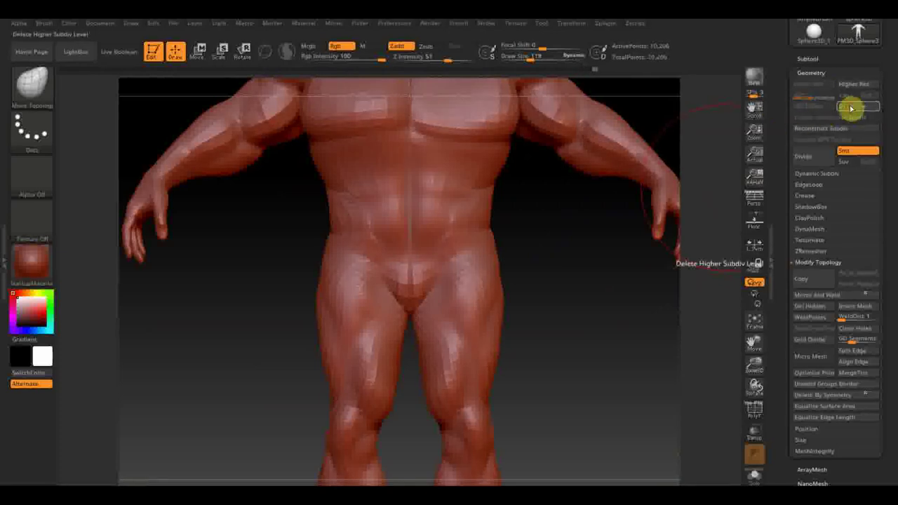
{"action": "left_click", "coordinate": [830, 298]}
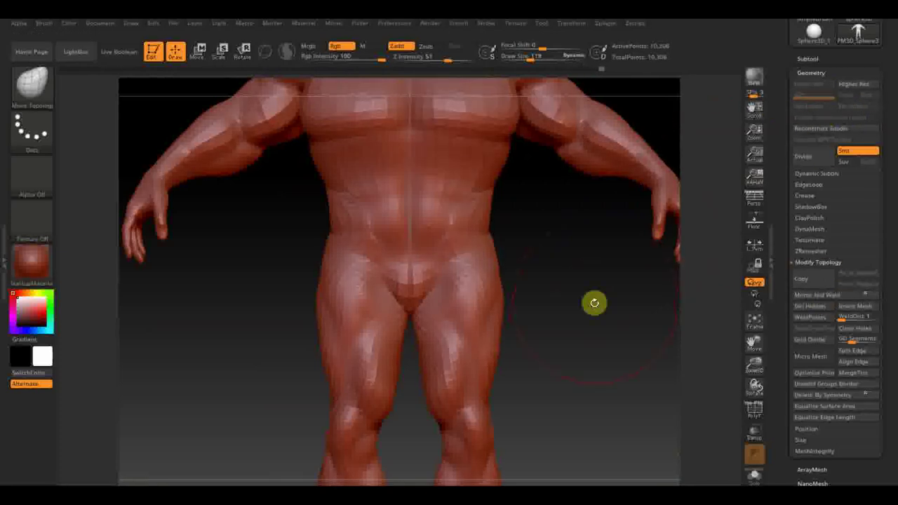
{"action": "left_click_drag", "start_coordinate": [592, 321], "coordinate": [573, 291], "text": "alt"}
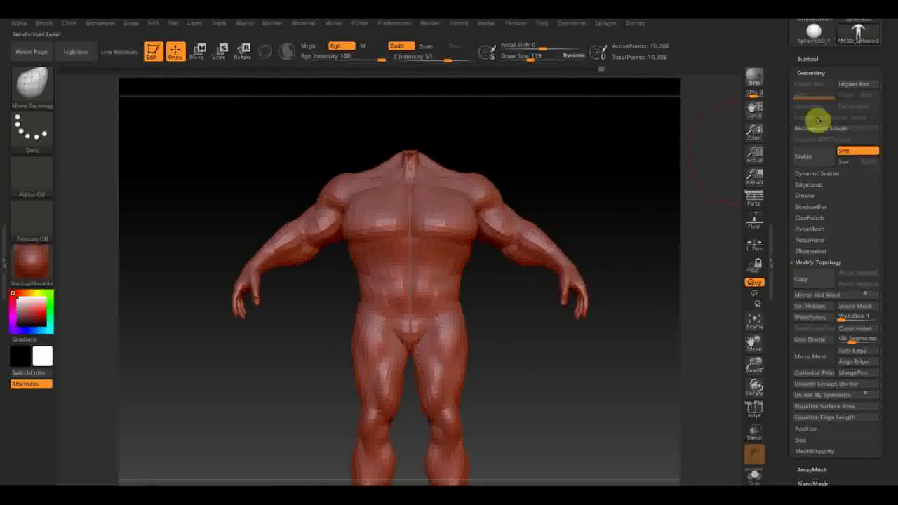
{"action": "left_click", "coordinate": [808, 59]}
{"action": "left_click", "coordinate": [811, 290]}
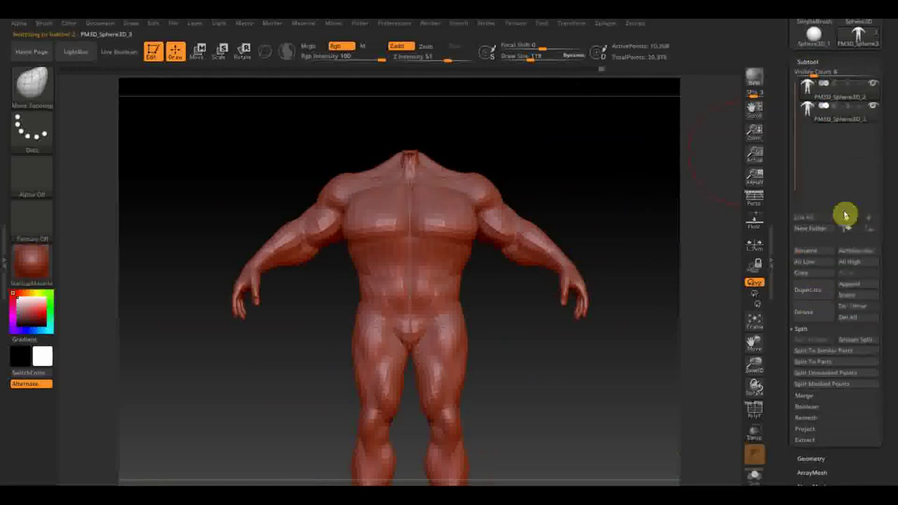
Import the зевс 2 bearded head mesh as a new subtool.
{"action": "scroll", "coordinate": [884, 49], "scroll_direction": "up", "scroll_amount": 5}
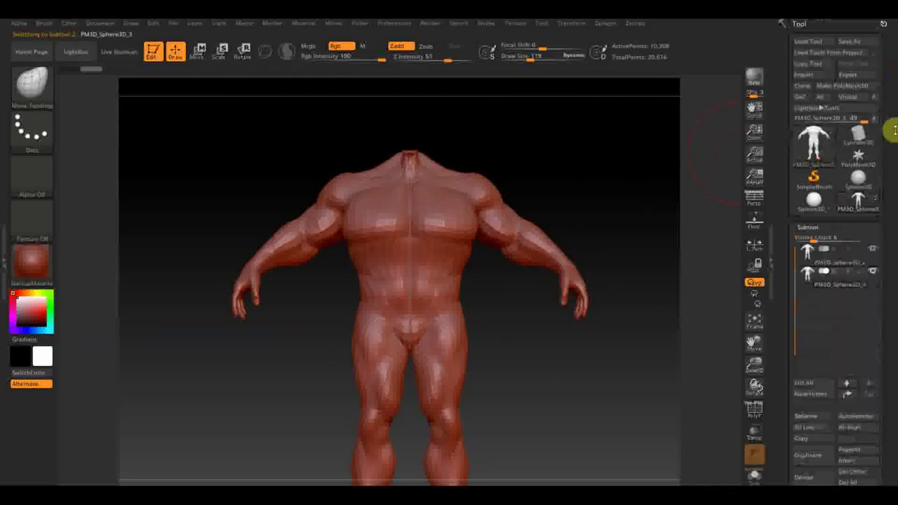
{"action": "left_click", "coordinate": [811, 76]}
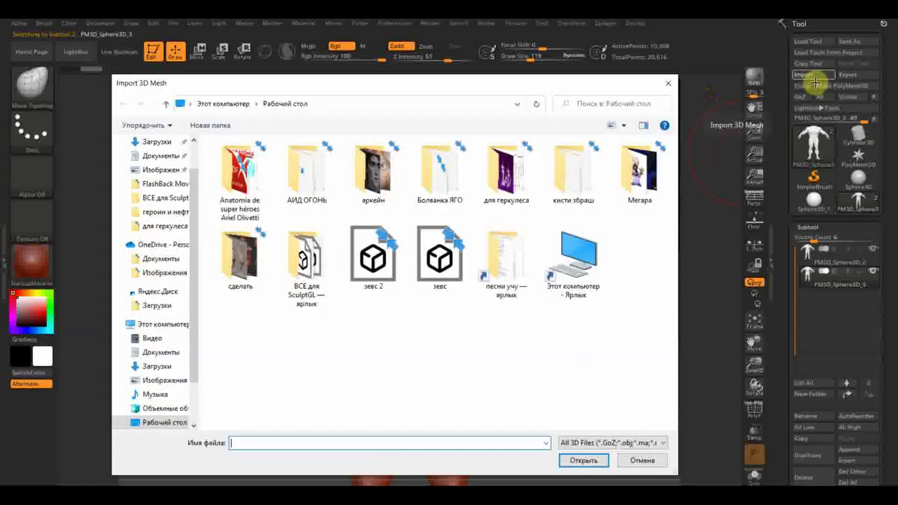
{"action": "left_click", "coordinate": [425, 271]}
{"action": "left_click", "coordinate": [401, 273]}
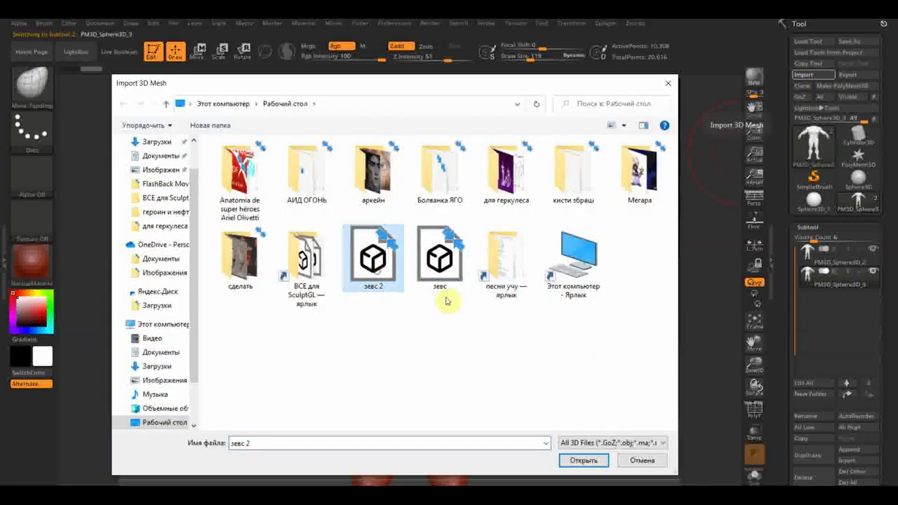
{"action": "left_click", "coordinate": [584, 460]}
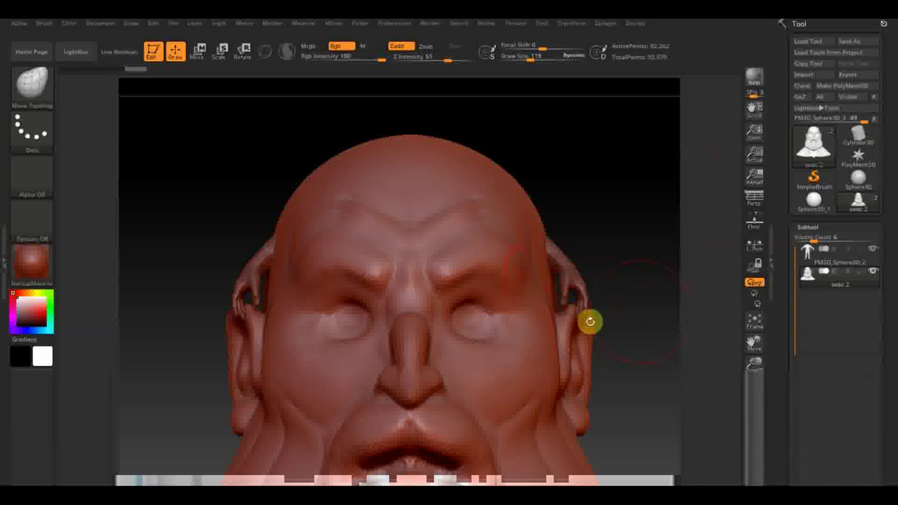
{"action": "mouse_move", "coordinate": [676, 341]}
{"action": "left_mouse_down"}
{"action": "mouse_move", "coordinate": [662, 337]}
{"action": "mouse_move", "coordinate": [619, 204]}
{"action": "mouse_move", "coordinate": [599, 171]}
{"action": "left_mouse_up"}
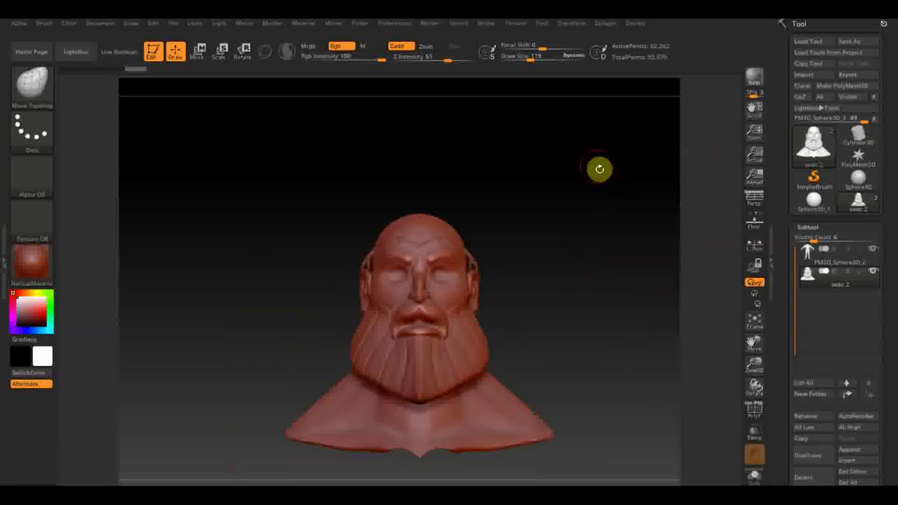
With the 3D gizmo, rotate the head, shrink it and move it onto the body's neck.
{"action": "left_click", "coordinate": [203, 51]}
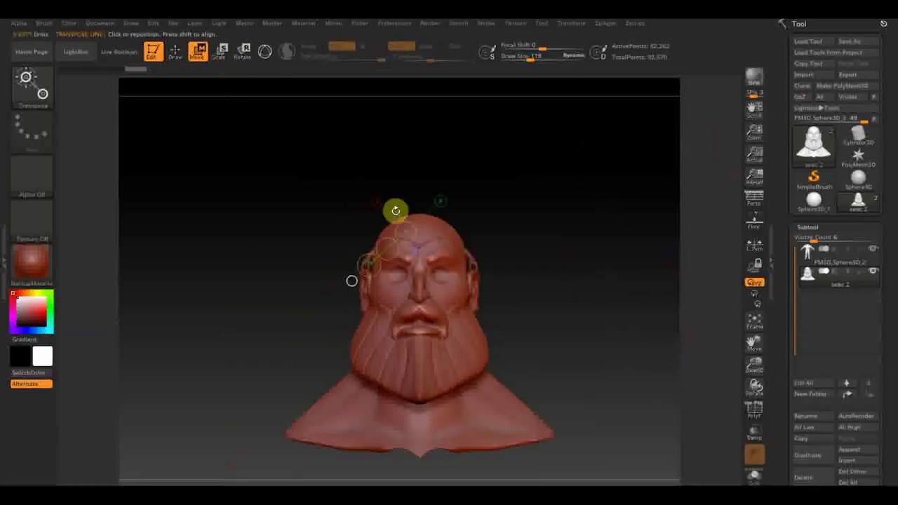
{"action": "left_click", "coordinate": [265, 51]}
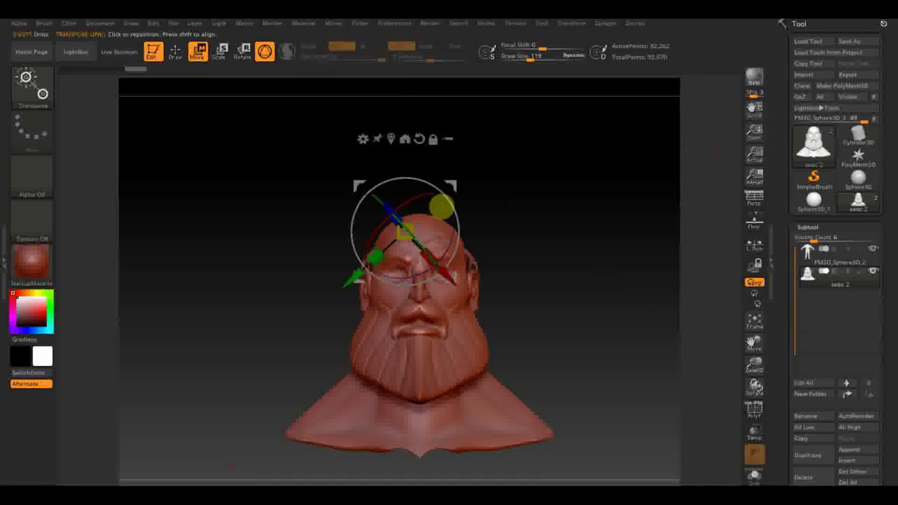
{"action": "left_click", "coordinate": [431, 374]}
{"action": "left_click", "coordinate": [423, 303]}
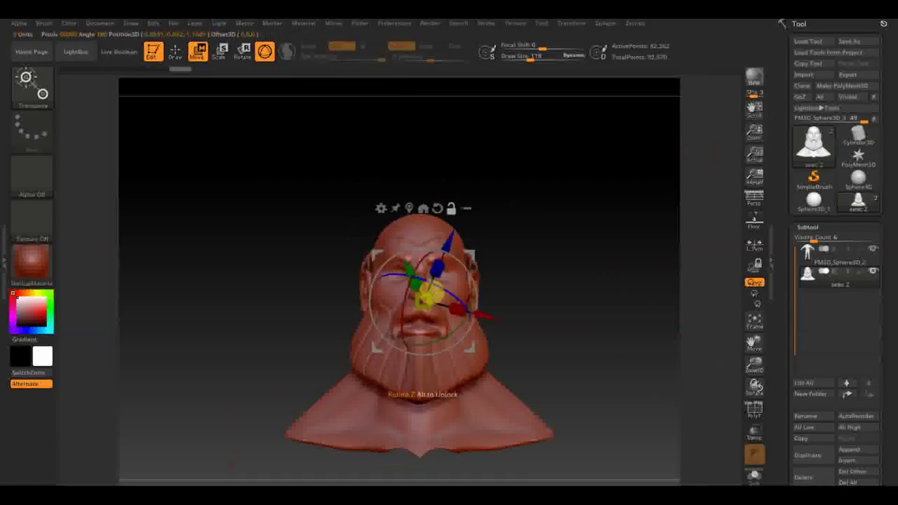
{"action": "mouse_move", "coordinate": [433, 354]}
{"action": "left_mouse_down"}
{"action": "mouse_move", "coordinate": [455, 357]}
{"action": "mouse_move", "coordinate": [437, 291]}
{"action": "mouse_move", "coordinate": [461, 288]}
{"action": "left_mouse_up"}
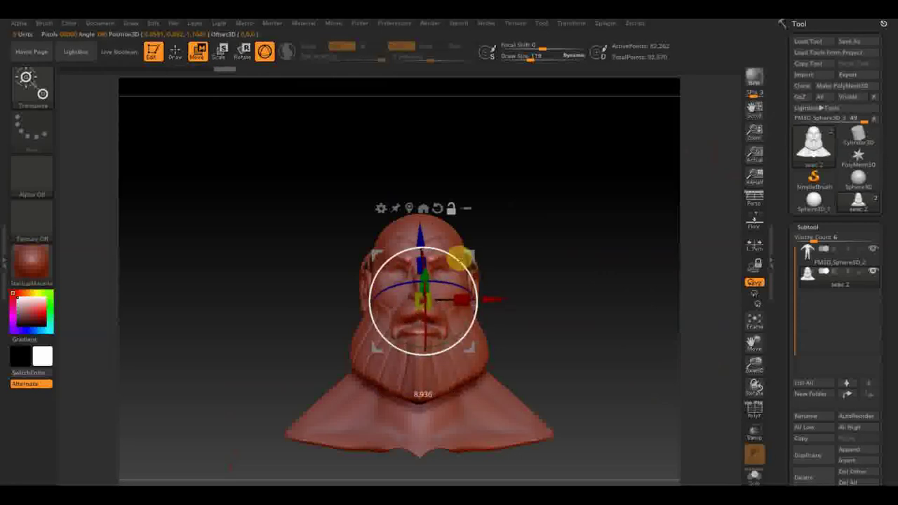
{"action": "mouse_move", "coordinate": [458, 257]}
{"action": "left_mouse_down"}
{"action": "mouse_move", "coordinate": [536, 290]}
{"action": "mouse_move", "coordinate": [512, 291]}
{"action": "mouse_move", "coordinate": [587, 274]}
{"action": "left_mouse_up"}
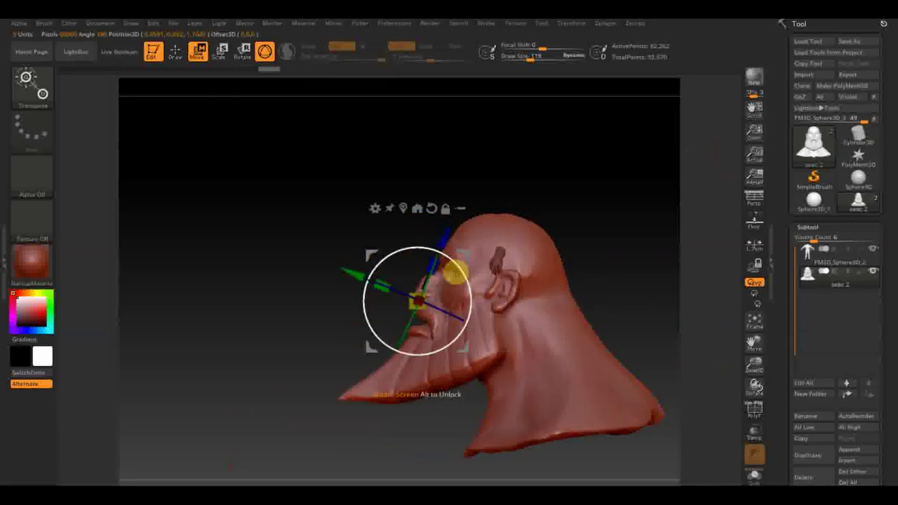
{"action": "left_click_drag", "start_coordinate": [453, 265], "coordinate": [450, 239], "text": "alt"}
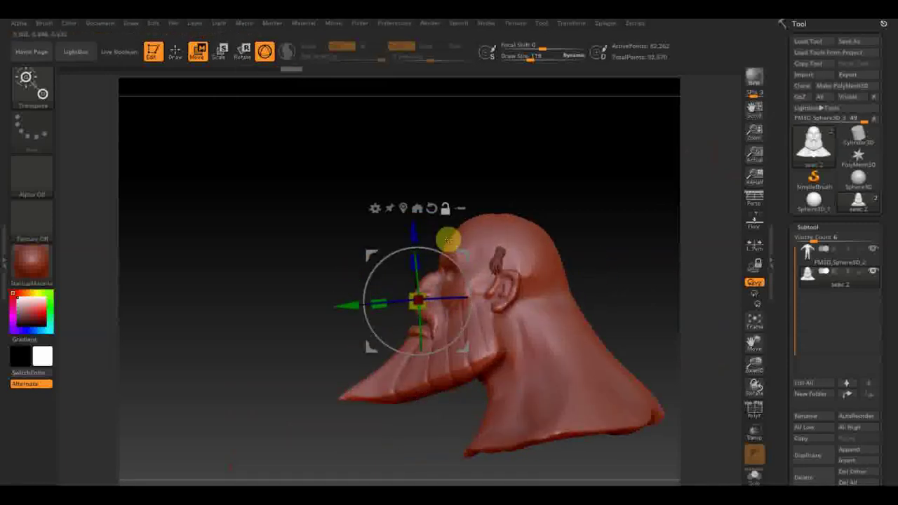
{"action": "left_click_drag", "start_coordinate": [428, 309], "coordinate": [374, 256]}
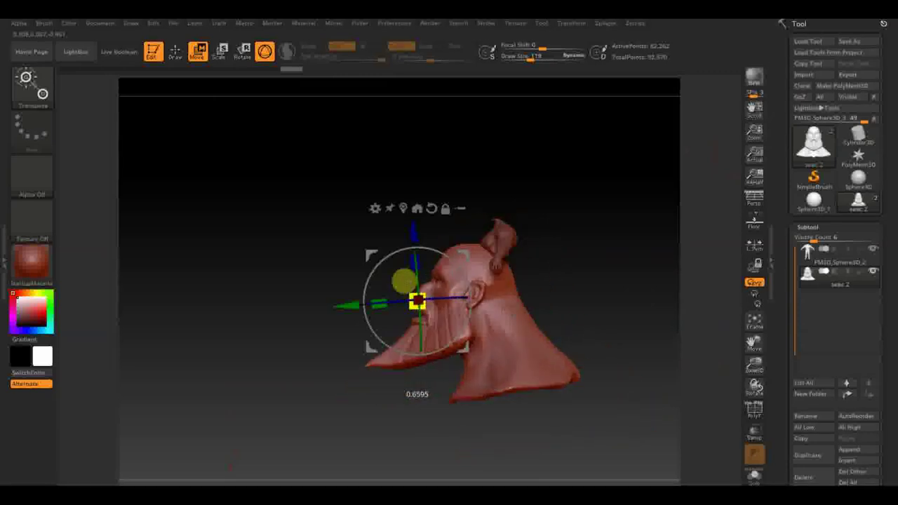
{"action": "left_click_drag", "start_coordinate": [342, 305], "coordinate": [413, 300]}
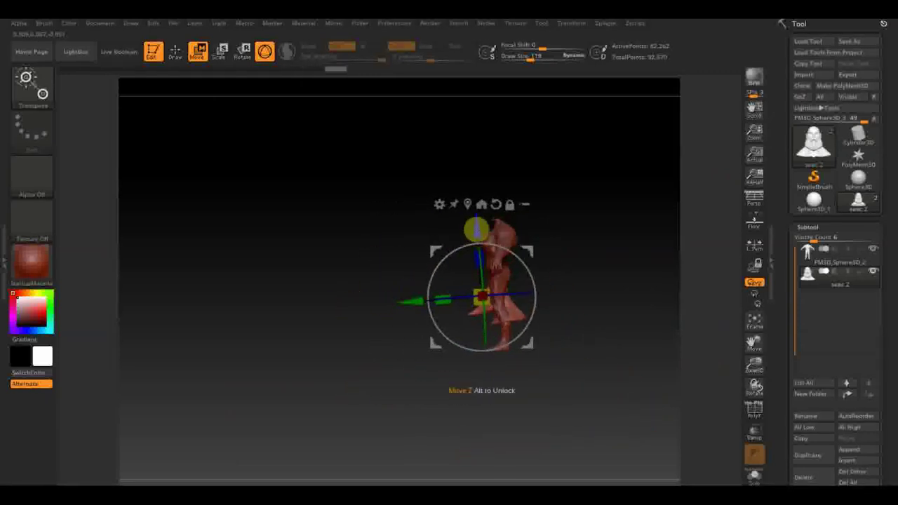
{"action": "left_click_drag", "start_coordinate": [476, 229], "coordinate": [475, 144]}
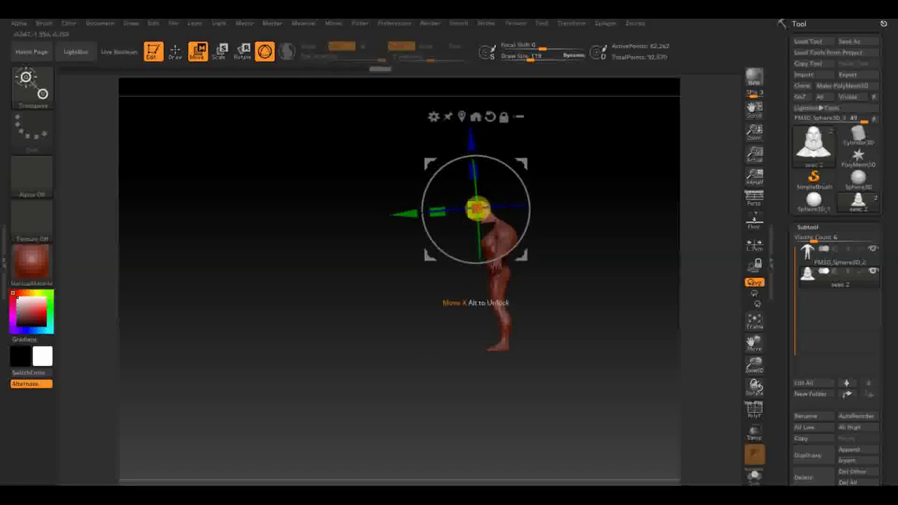
{"action": "left_click_drag", "start_coordinate": [406, 214], "coordinate": [414, 220]}
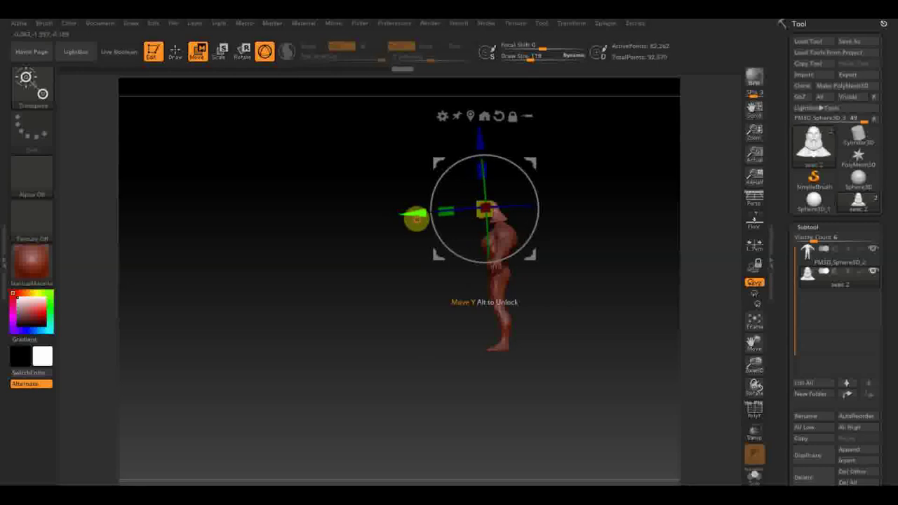
From the front, enlarge the head, centre it on the shoulders and straighten it.
{"action": "left_click_drag", "start_coordinate": [335, 274], "coordinate": [421, 285], "text": "shift"}
{"action": "mouse_move", "coordinate": [593, 287]}
{"action": "left_mouse_down", "text": "alt"}
{"action": "mouse_move", "coordinate": [608, 442]}
{"action": "mouse_move", "coordinate": [627, 379]}
{"action": "mouse_move", "coordinate": [613, 257]}
{"action": "left_mouse_up", "text": "alt"}
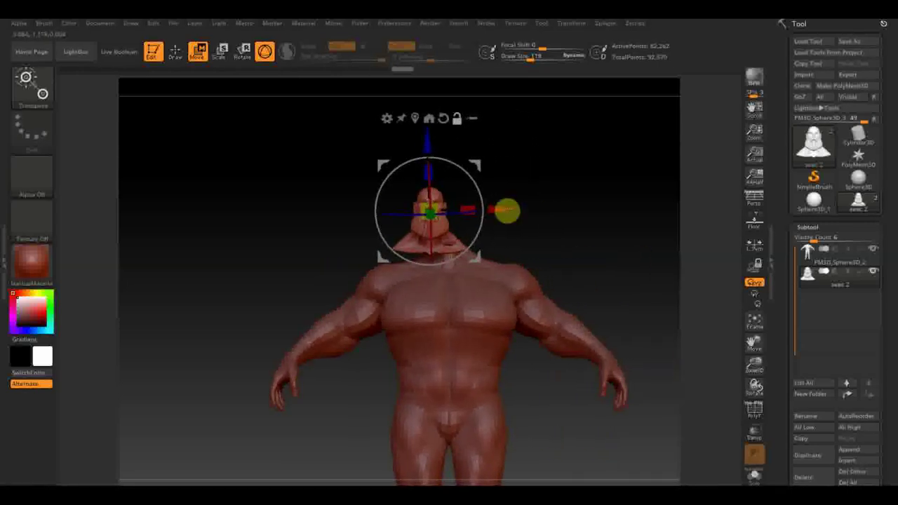
{"action": "left_click_drag", "start_coordinate": [442, 204], "coordinate": [470, 203]}
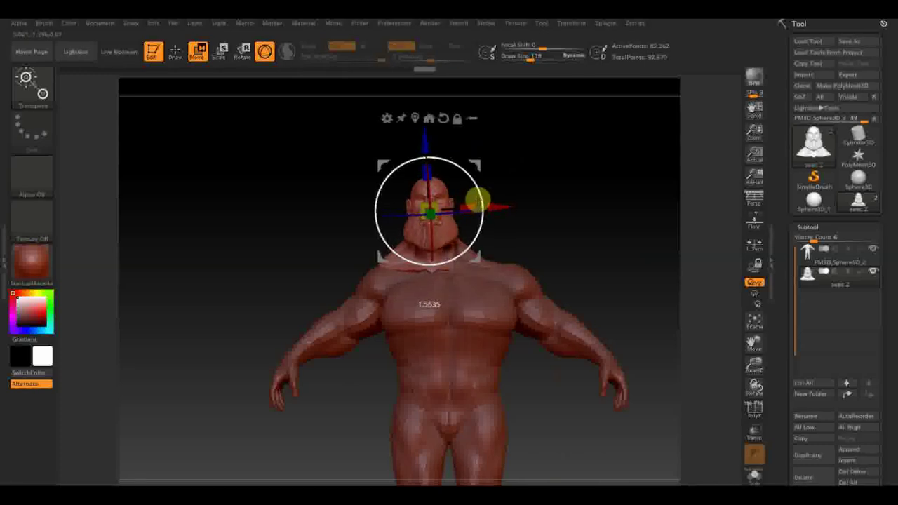
{"action": "left_click_drag", "start_coordinate": [477, 201], "coordinate": [516, 213]}
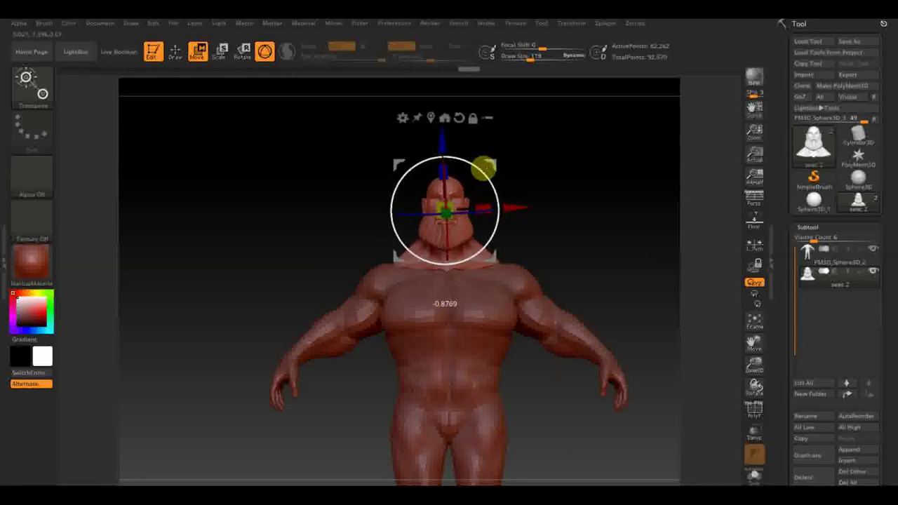
{"action": "left_click_drag", "start_coordinate": [484, 168], "coordinate": [445, 145]}
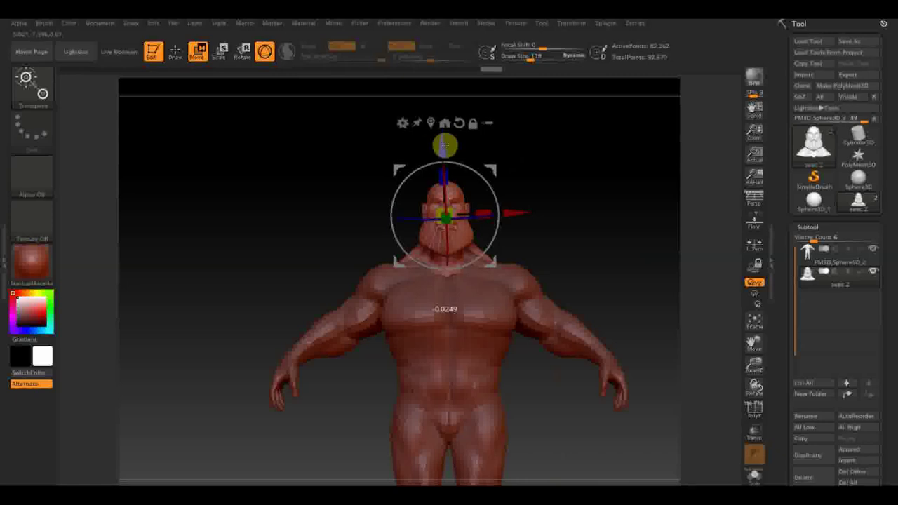
{"action": "left_click_drag", "start_coordinate": [566, 201], "coordinate": [629, 218]}
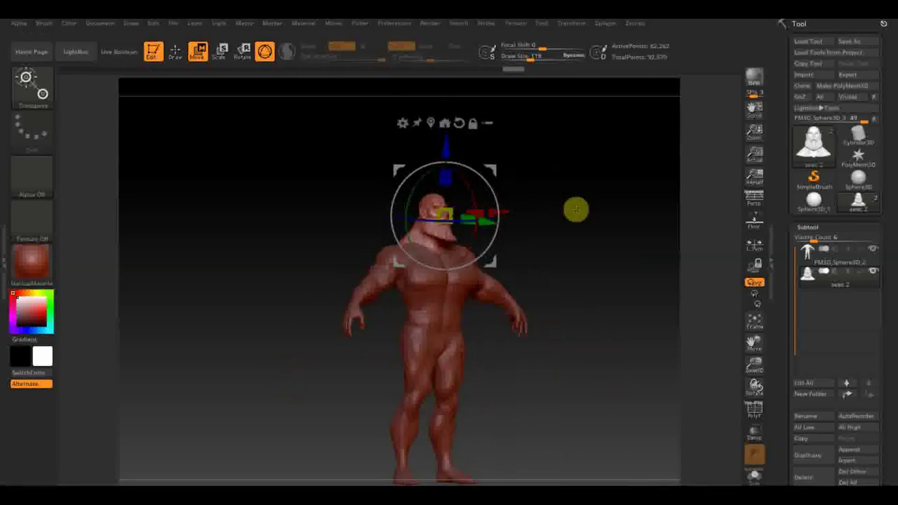
{"action": "key", "text": "ctrl+z"}
{"action": "key", "text": "ctrl+z"}
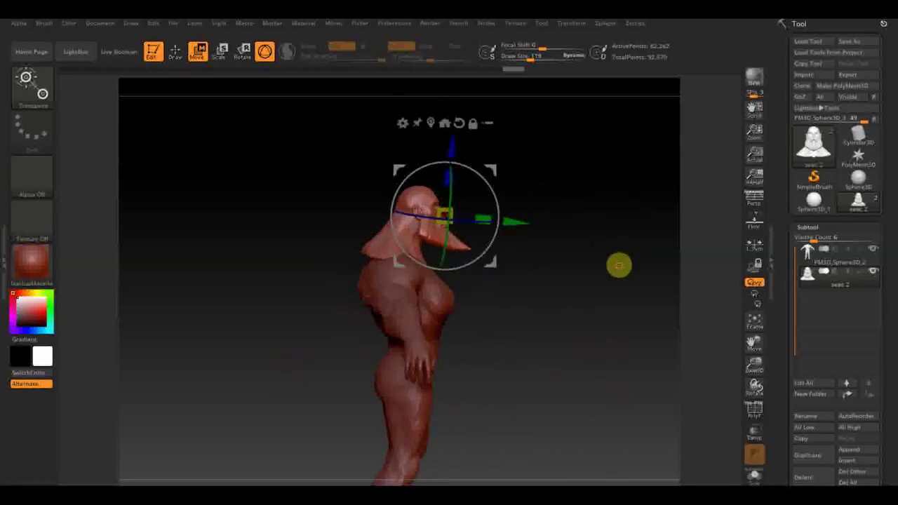
{"action": "left_click", "coordinate": [179, 52]}
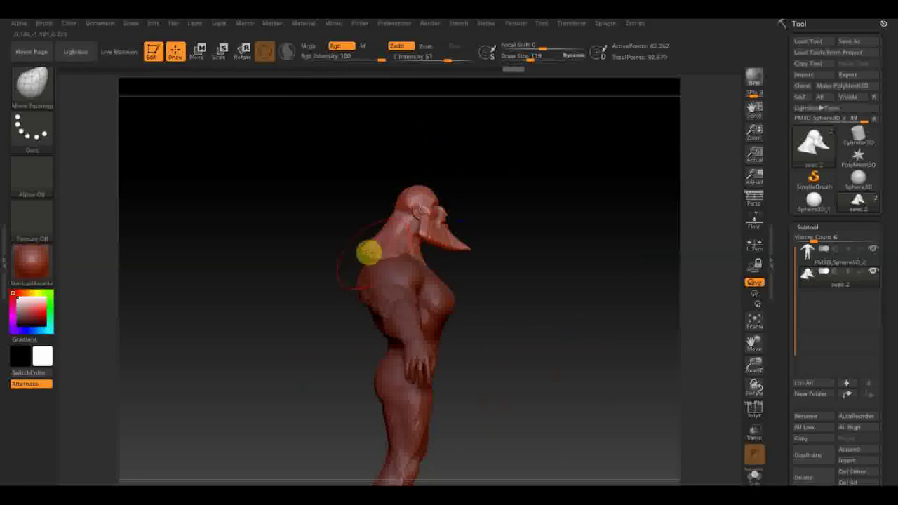
Orbit around the figure to check how the head fits the body.
{"action": "left_click_drag", "start_coordinate": [487, 283], "coordinate": [534, 290]}
{"action": "left_click", "coordinate": [422, 293], "text": "alt"}
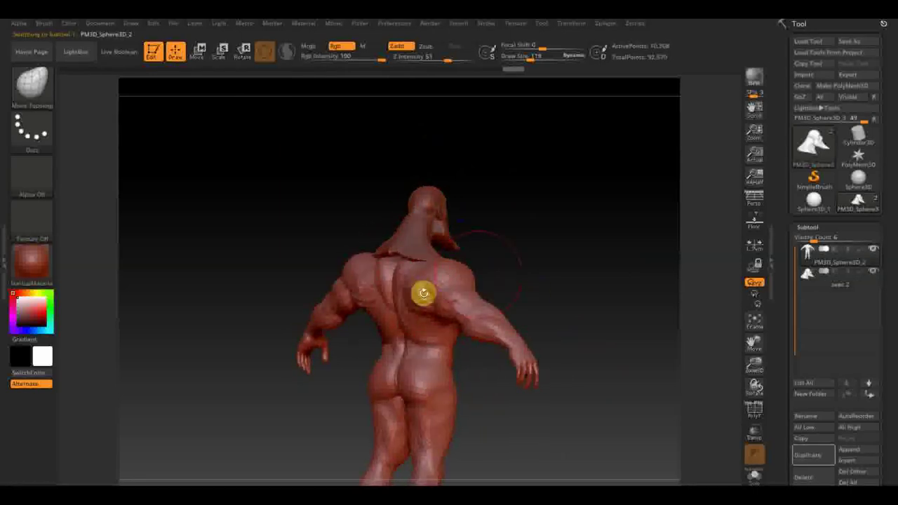
{"action": "mouse_move", "coordinate": [516, 259]}
{"action": "left_mouse_down"}
{"action": "mouse_move", "coordinate": [406, 271]}
{"action": "mouse_move", "coordinate": [582, 281]}
{"action": "left_mouse_up"}
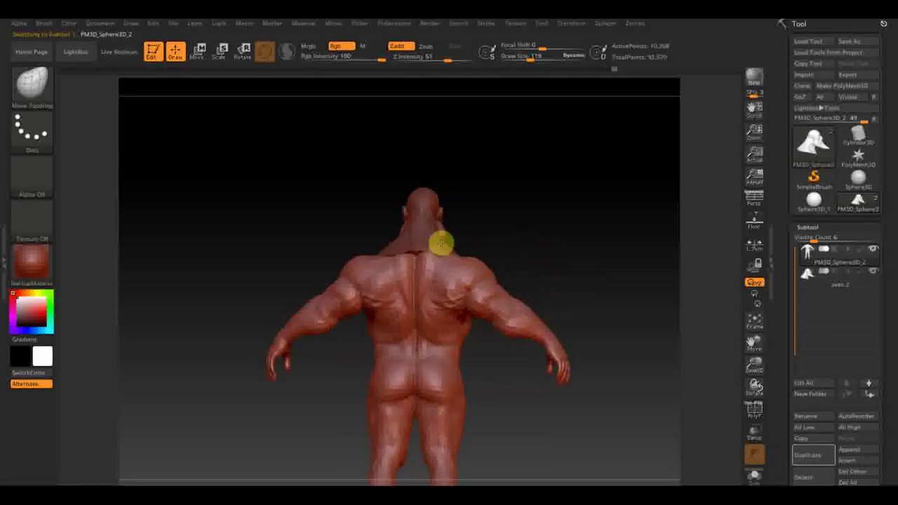
{"action": "mouse_move", "coordinate": [432, 245]}
{"action": "left_mouse_down"}
{"action": "mouse_move", "coordinate": [527, 247]}
{"action": "mouse_move", "coordinate": [476, 256]}
{"action": "left_mouse_up"}
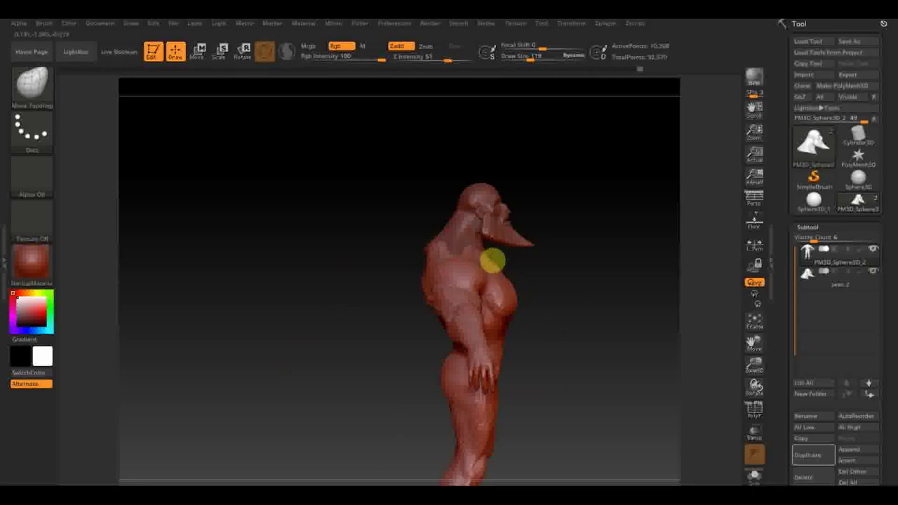
{"action": "mouse_move", "coordinate": [491, 261]}
{"action": "left_mouse_down"}
{"action": "mouse_move", "coordinate": [501, 311]}
{"action": "mouse_move", "coordinate": [521, 304]}
{"action": "mouse_move", "coordinate": [470, 284]}
{"action": "left_mouse_up"}
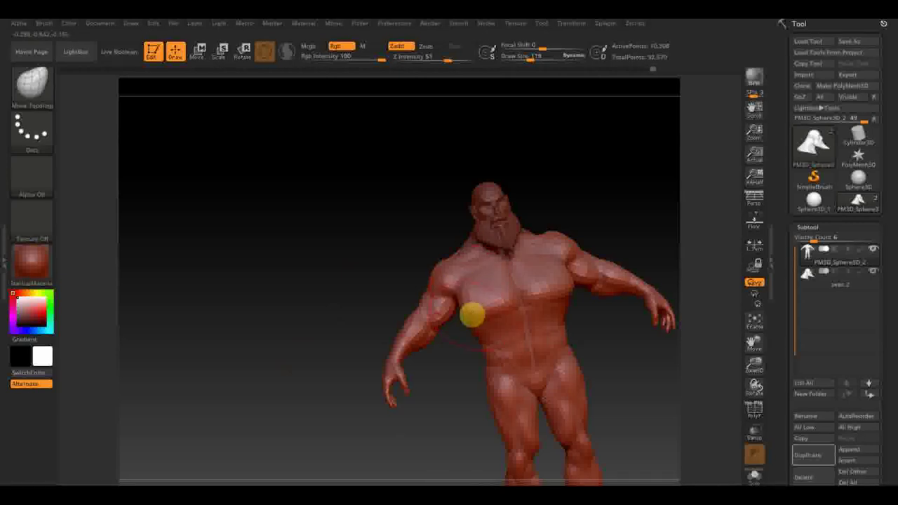
{"action": "mouse_move", "coordinate": [471, 320]}
{"action": "left_mouse_down"}
{"action": "mouse_move", "coordinate": [396, 251]}
{"action": "mouse_move", "coordinate": [431, 245]}
{"action": "mouse_move", "coordinate": [536, 259]}
{"action": "left_mouse_up"}
Set Draw Size to 69 and make the bearded head the active subtool.
{"action": "left_click_drag", "start_coordinate": [526, 56], "coordinate": [521, 56]}
{"action": "left_click_drag", "start_coordinate": [543, 162], "coordinate": [550, 194], "text": "alt"}
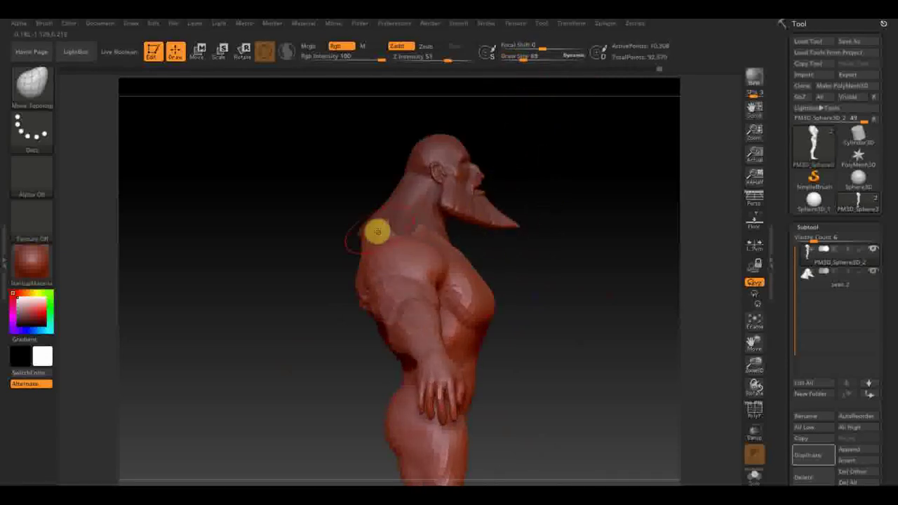
{"action": "left_click", "coordinate": [381, 216], "text": "alt"}
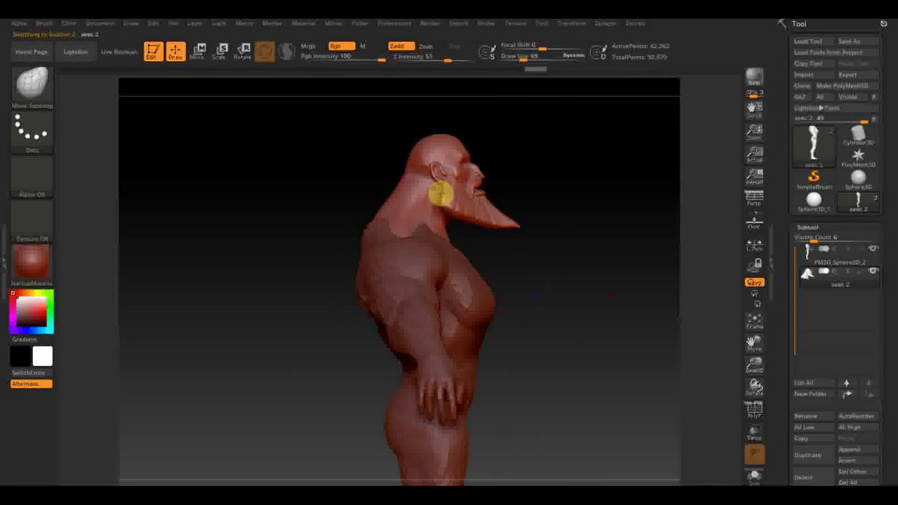
{"action": "key", "text": "1"}
{"action": "key", "text": "b"}
{"action": "key", "text": "m"}
{"action": "key", "text": "t"}
{"action": "left_click_drag", "start_coordinate": [576, 238], "coordinate": [465, 250]}
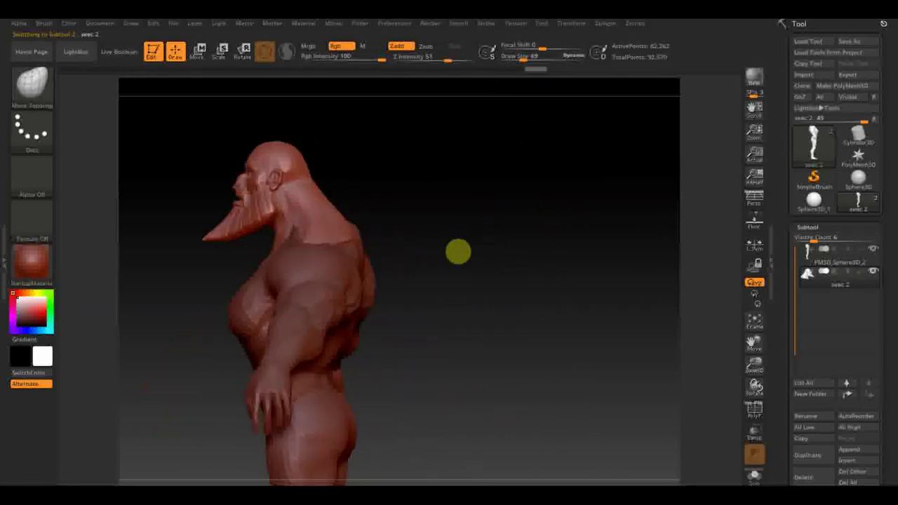
{"action": "mouse_move", "coordinate": [496, 249]}
{"action": "left_mouse_down", "text": "alt"}
{"action": "mouse_move", "coordinate": [485, 232]}
{"action": "mouse_move", "coordinate": [513, 228]}
{"action": "left_mouse_up", "text": "alt"}
{"action": "left_click", "coordinate": [198, 50]}
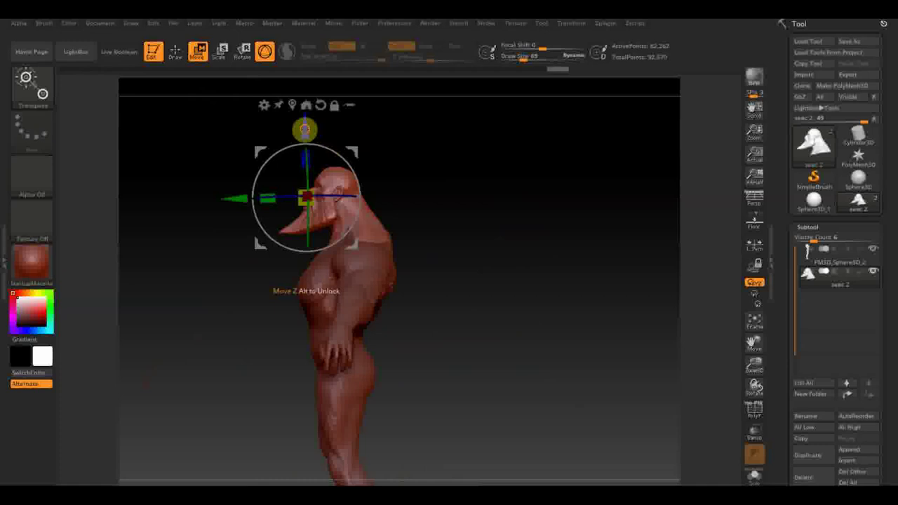
Nudge the bearded head slightly up on the neck and turn the figure front-on.
{"action": "left_click_drag", "start_coordinate": [327, 146], "coordinate": [307, 133]}
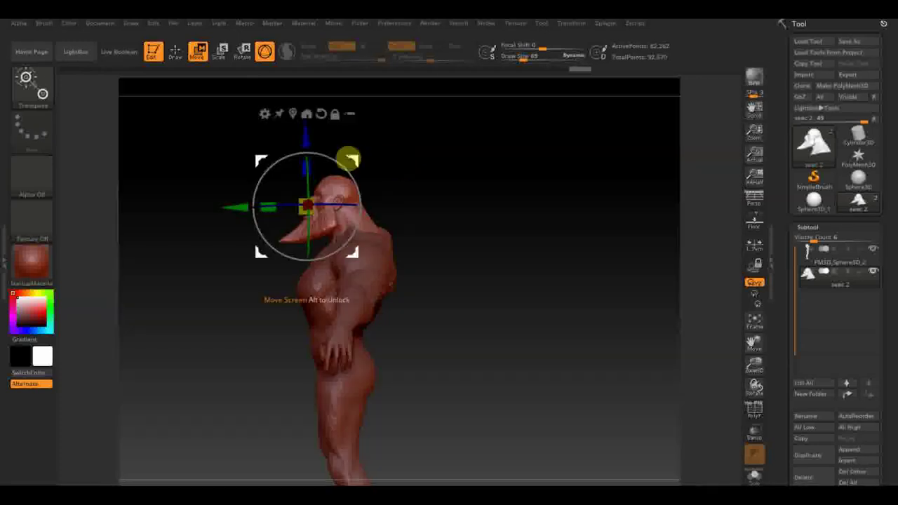
{"action": "left_click_drag", "start_coordinate": [300, 136], "coordinate": [301, 129]}
{"action": "mouse_move", "coordinate": [414, 164]}
{"action": "left_mouse_down"}
{"action": "mouse_move", "coordinate": [513, 184]}
{"action": "mouse_move", "coordinate": [541, 200]}
{"action": "mouse_move", "coordinate": [531, 213]}
{"action": "mouse_move", "coordinate": [559, 211]}
{"action": "mouse_move", "coordinate": [490, 219]}
{"action": "mouse_move", "coordinate": [501, 221]}
{"action": "left_mouse_up"}
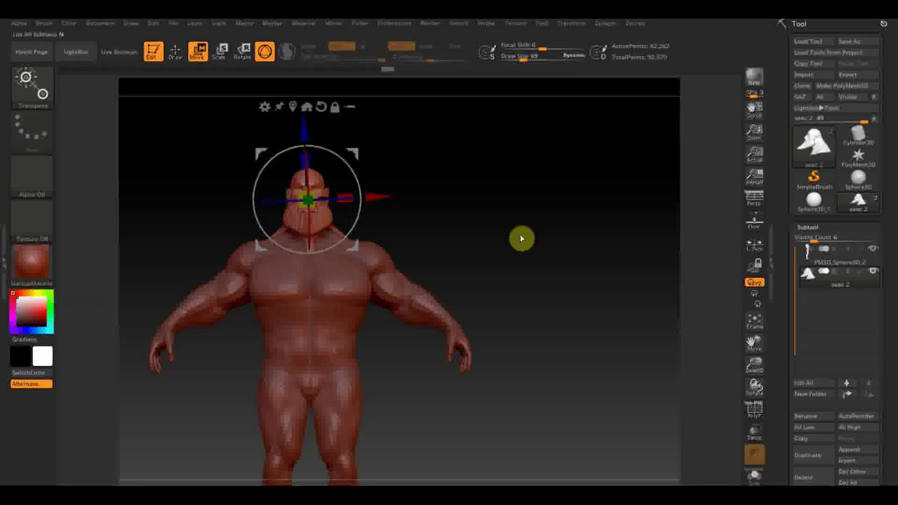
{"action": "scroll", "coordinate": [886, 468], "scroll_direction": "down", "scroll_amount": 1}
{"action": "scroll", "coordinate": [876, 417], "scroll_direction": "down", "scroll_amount": 4}
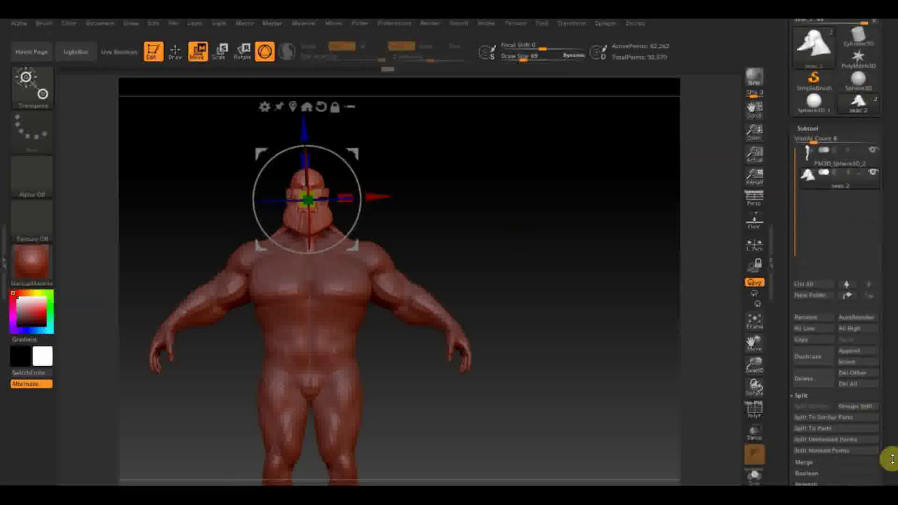
{"action": "scroll", "coordinate": [888, 436], "scroll_direction": "down", "scroll_amount": 3}
{"action": "scroll", "coordinate": [883, 400], "scroll_direction": "down", "scroll_amount": 1}
Shift the head sideways to centre it, then Mirror And Weld so face and beard match.
{"action": "left_click", "coordinate": [819, 390]}
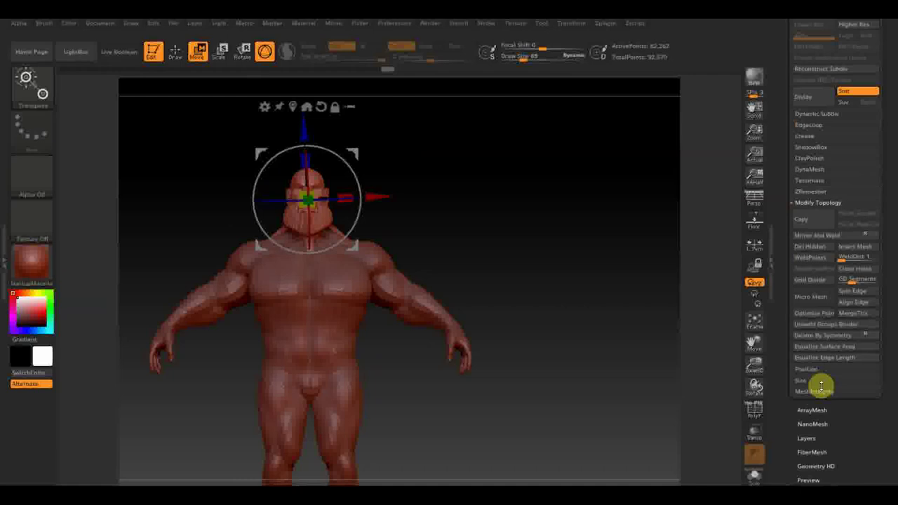
{"action": "left_click", "coordinate": [826, 237]}
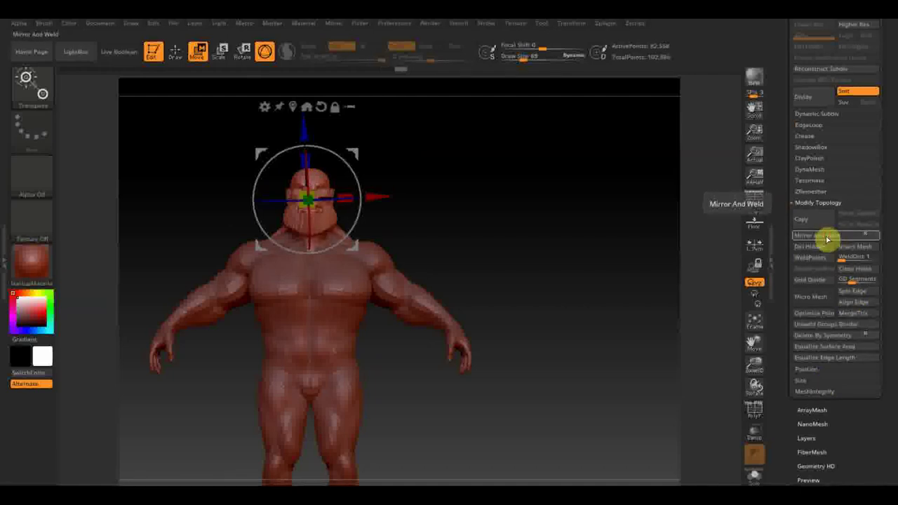
{"action": "right_click_drag", "start_coordinate": [580, 243], "coordinate": [604, 355], "text": "ctrl"}
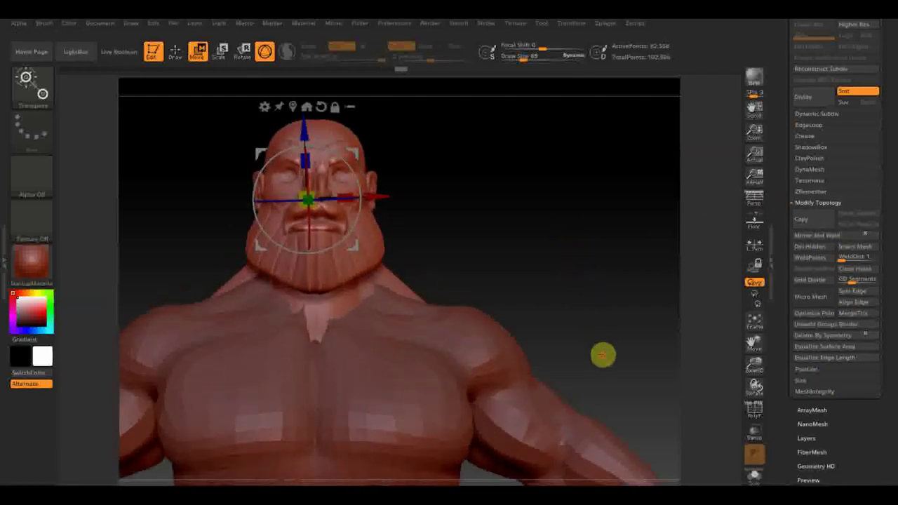
{"action": "key", "text": "ctrl+z"}
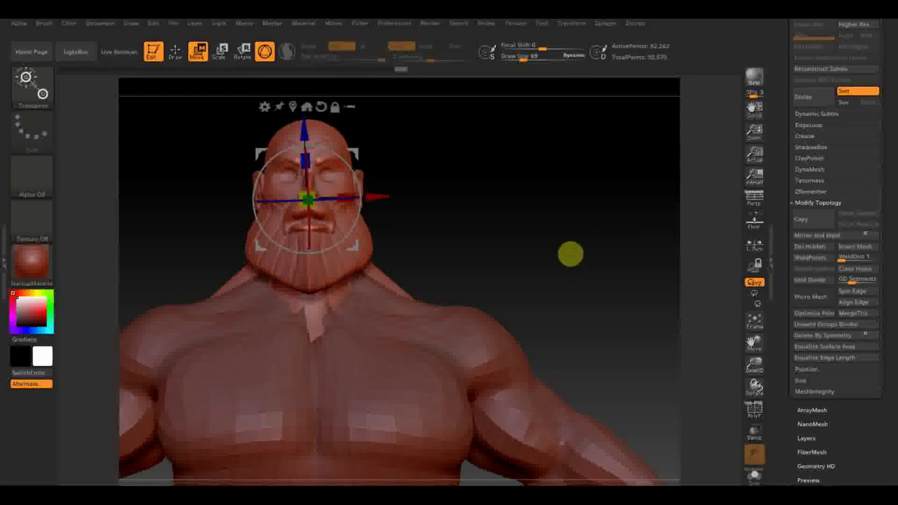
{"action": "left_click_drag", "start_coordinate": [379, 199], "coordinate": [387, 199]}
{"action": "left_click", "coordinate": [838, 236]}
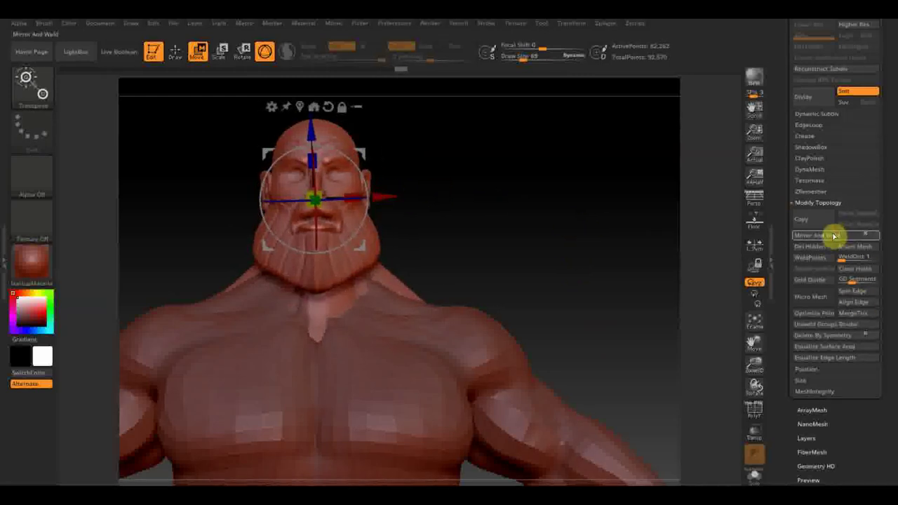
{"action": "mouse_move", "coordinate": [563, 242]}
{"action": "left_mouse_down"}
{"action": "mouse_move", "coordinate": [590, 297]}
{"action": "mouse_move", "coordinate": [561, 276]}
{"action": "mouse_move", "coordinate": [587, 294]}
{"action": "mouse_move", "coordinate": [571, 320]}
{"action": "mouse_move", "coordinate": [522, 195]}
{"action": "mouse_move", "coordinate": [408, 171]}
{"action": "left_mouse_up"}
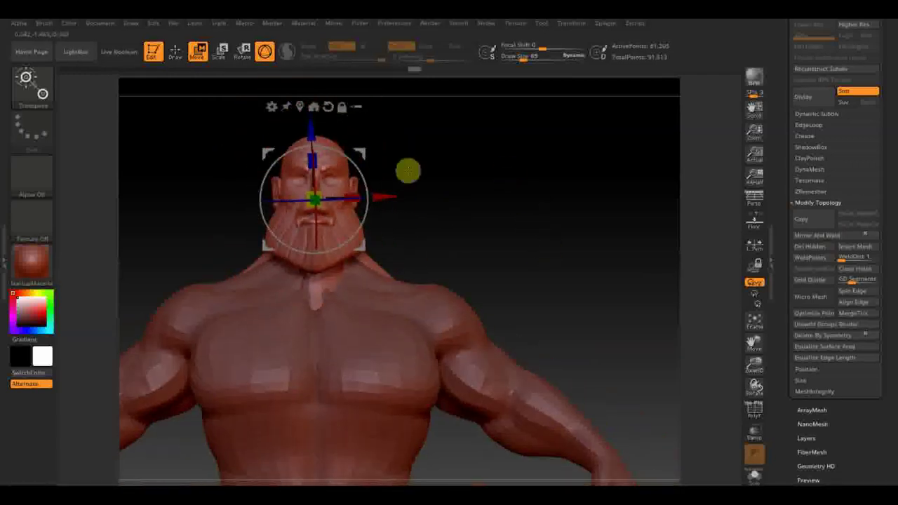
{"action": "left_click", "coordinate": [178, 56]}
{"action": "mouse_move", "coordinate": [416, 190]}
{"action": "left_mouse_down", "text": "alt"}
{"action": "mouse_move", "coordinate": [485, 243]}
{"action": "mouse_move", "coordinate": [502, 281]}
{"action": "mouse_move", "coordinate": [515, 271]}
{"action": "mouse_move", "coordinate": [505, 224]}
{"action": "mouse_move", "coordinate": [479, 202]}
{"action": "mouse_move", "coordinate": [461, 229]}
{"action": "mouse_move", "coordinate": [429, 231]}
{"action": "left_mouse_up", "text": "alt"}
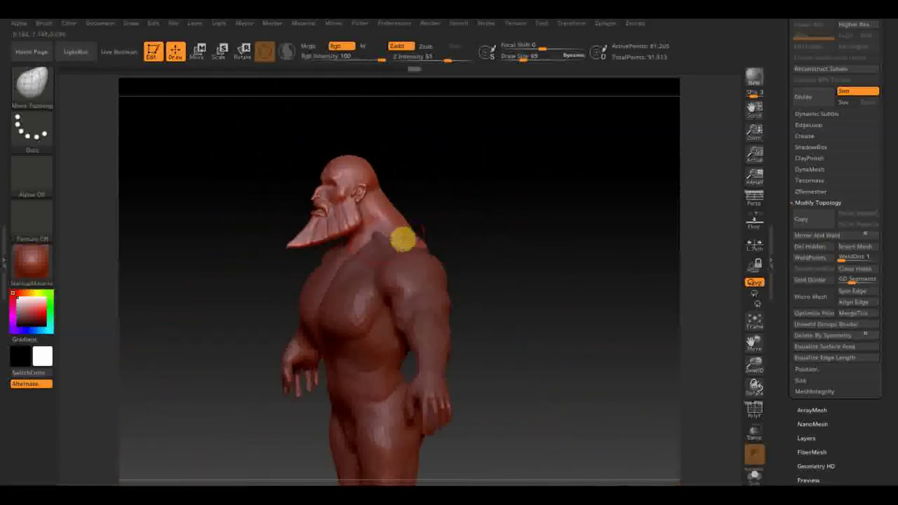
Make the body the active SubTool and orbit around to its back and shoulder.
{"action": "left_click", "coordinate": [377, 241], "text": "alt"}
{"action": "mouse_move", "coordinate": [377, 241]}
{"action": "left_mouse_down"}
{"action": "mouse_move", "coordinate": [457, 223]}
{"action": "mouse_move", "coordinate": [415, 234]}
{"action": "left_mouse_up"}
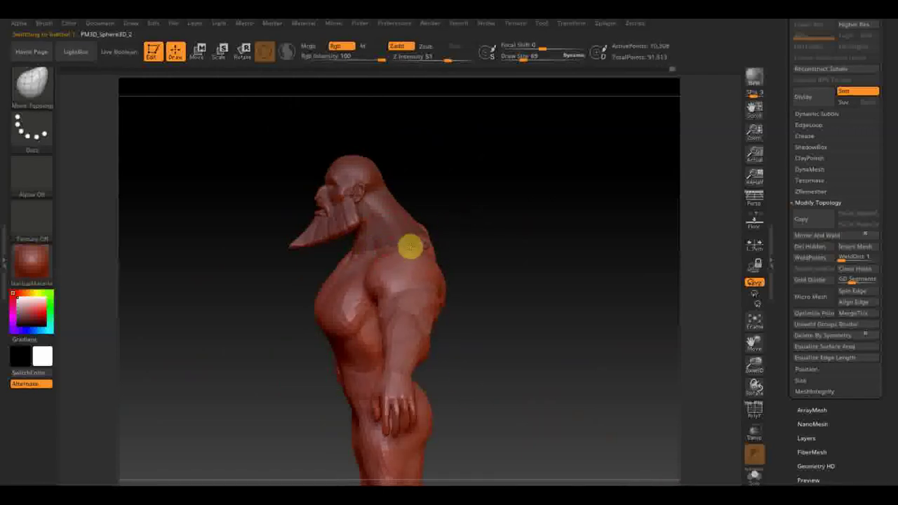
{"action": "mouse_move", "coordinate": [415, 249]}
{"action": "left_mouse_down"}
{"action": "mouse_move", "coordinate": [535, 222]}
{"action": "mouse_move", "coordinate": [527, 229]}
{"action": "left_mouse_up"}
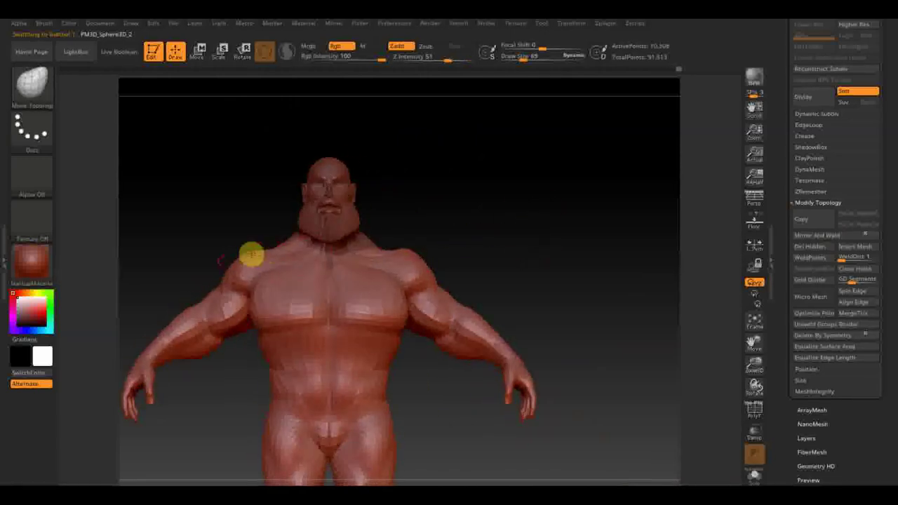
{"action": "mouse_move", "coordinate": [301, 255]}
{"action": "left_mouse_down"}
{"action": "mouse_move", "coordinate": [275, 235]}
{"action": "mouse_move", "coordinate": [418, 269]}
{"action": "left_mouse_up"}
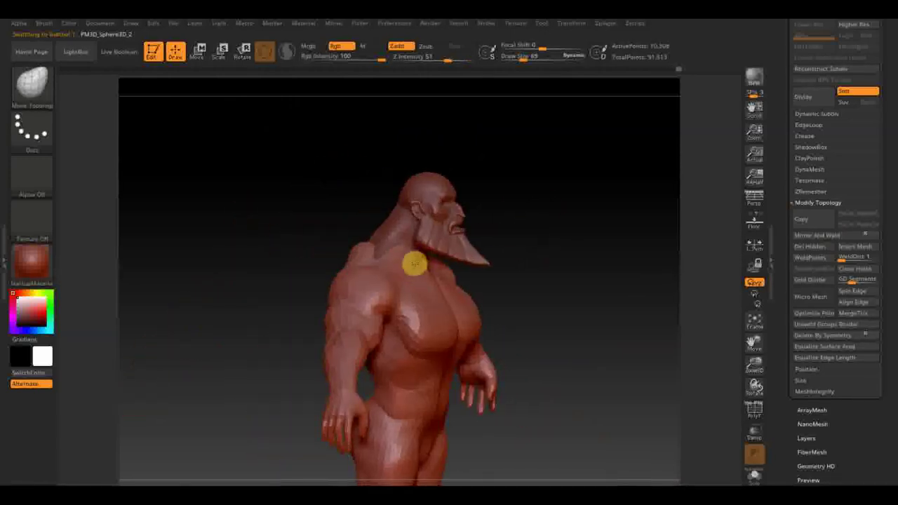
{"action": "mouse_move", "coordinate": [503, 278]}
{"action": "left_mouse_down"}
{"action": "mouse_move", "coordinate": [552, 285]}
{"action": "mouse_move", "coordinate": [563, 299]}
{"action": "left_mouse_up"}
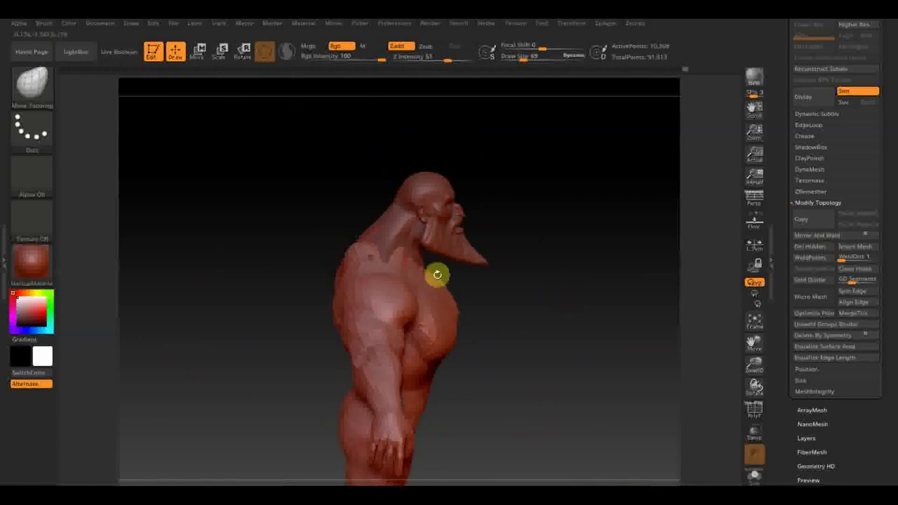
{"action": "mouse_move", "coordinate": [365, 250]}
{"action": "left_mouse_down"}
{"action": "mouse_move", "coordinate": [522, 323]}
{"action": "mouse_move", "coordinate": [554, 316]}
{"action": "mouse_move", "coordinate": [369, 263]}
{"action": "left_mouse_up"}
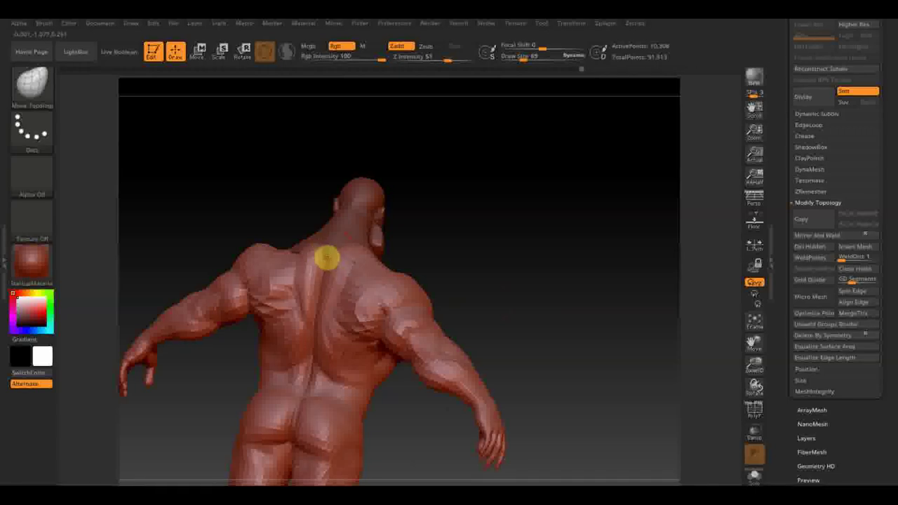
{"action": "mouse_move", "coordinate": [490, 277]}
{"action": "left_mouse_down"}
{"action": "mouse_move", "coordinate": [440, 273]}
{"action": "mouse_move", "coordinate": [473, 303]}
{"action": "left_mouse_up"}
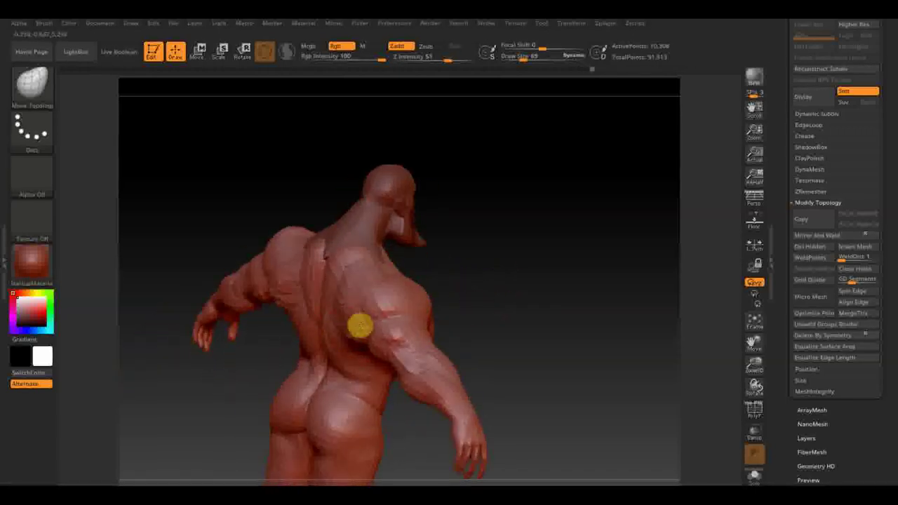
Push the shoulder surface into shape with Move Topological, then return to a full front view.
{"action": "left_click_drag", "start_coordinate": [352, 306], "coordinate": [359, 331]}
{"action": "mouse_move", "coordinate": [437, 311]}
{"action": "left_mouse_down"}
{"action": "mouse_move", "coordinate": [454, 295]}
{"action": "mouse_move", "coordinate": [329, 229]}
{"action": "left_mouse_up"}
{"action": "mouse_move", "coordinate": [599, 227]}
{"action": "left_mouse_down", "text": "alt"}
{"action": "mouse_move", "coordinate": [564, 218]}
{"action": "mouse_move", "coordinate": [565, 158]}
{"action": "left_mouse_up", "text": "alt"}
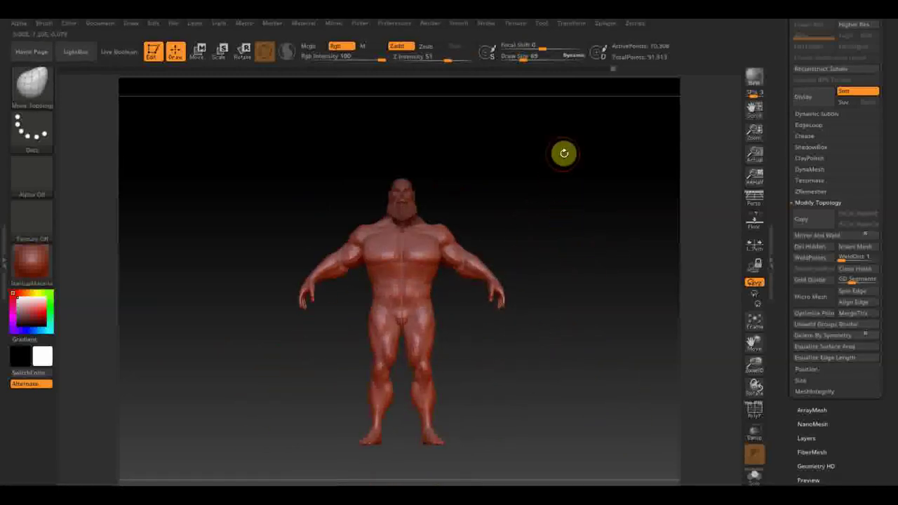
Tumble the figure to check its front and snap the view rotation straight.
{"action": "mouse_move", "coordinate": [421, 464]}
{"action": "left_mouse_down"}
{"action": "mouse_move", "coordinate": [518, 483]}
{"action": "mouse_move", "coordinate": [520, 436]}
{"action": "mouse_move", "coordinate": [538, 417]}
{"action": "mouse_move", "coordinate": [484, 422]}
{"action": "left_mouse_up"}
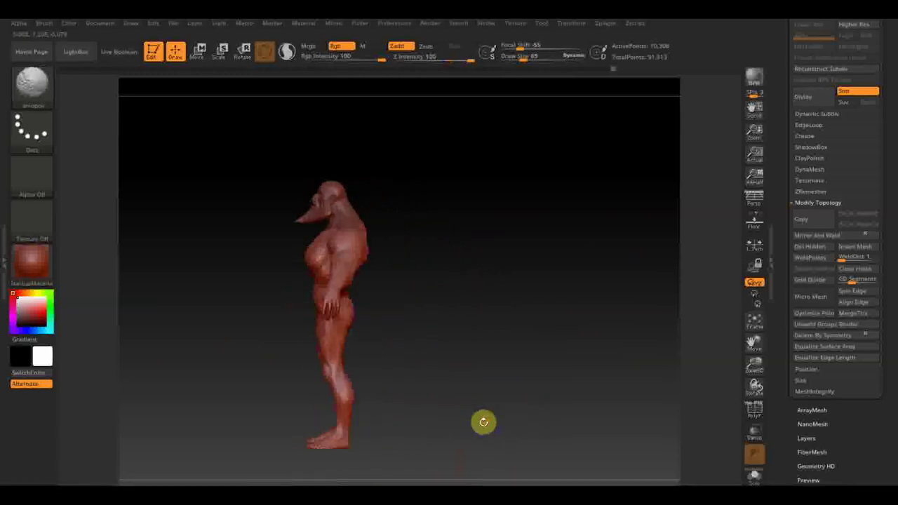
{"action": "key", "text": "b"}
{"action": "key", "text": "m"}
{"action": "key", "text": "t"}
Set Draw Size to 135 and orbit through rear three-quarter, back and side views.
{"action": "mouse_move", "coordinate": [457, 353]}
{"action": "left_mouse_down"}
{"action": "mouse_move", "coordinate": [442, 349]}
{"action": "mouse_move", "coordinate": [444, 338]}
{"action": "left_mouse_up"}
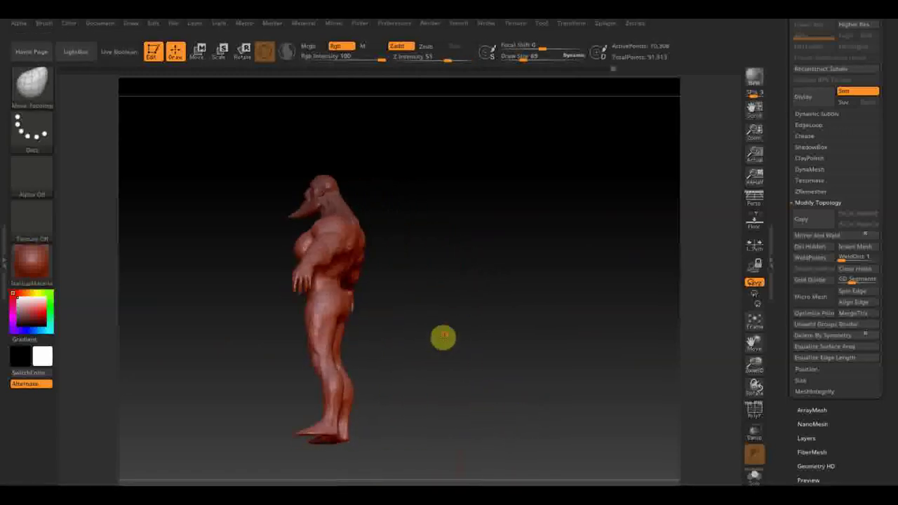
{"action": "scroll", "coordinate": [449, 337], "scroll_direction": "up", "scroll_amount": 3}
{"action": "left_click_drag", "start_coordinate": [522, 59], "coordinate": [531, 57]}
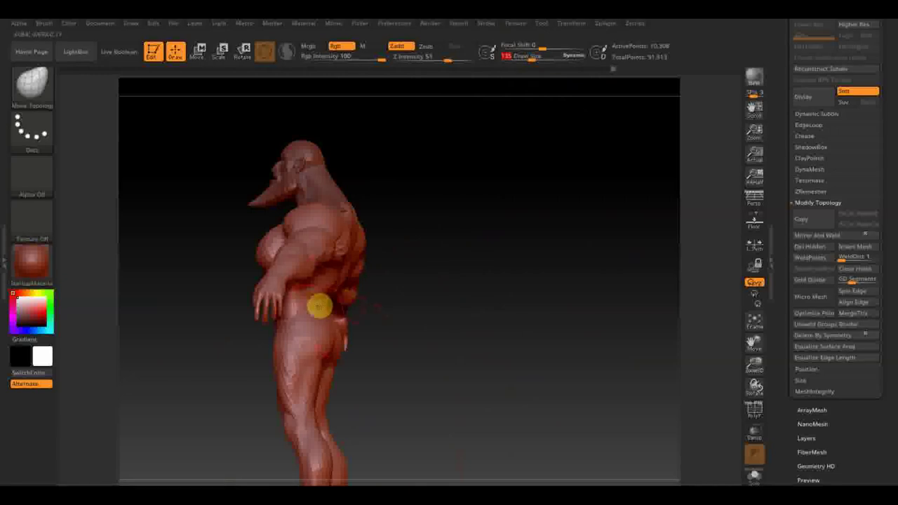
{"action": "left_click_drag", "start_coordinate": [373, 329], "coordinate": [306, 340]}
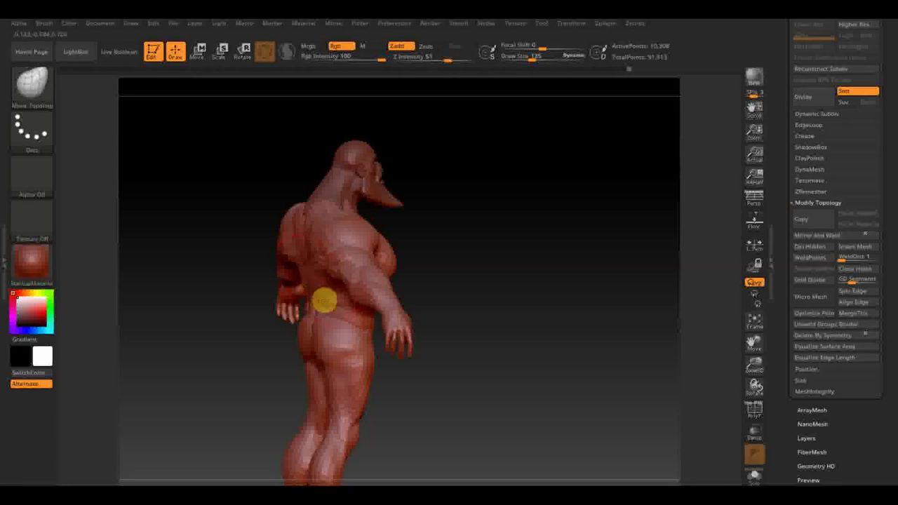
{"action": "mouse_move", "coordinate": [377, 330]}
{"action": "left_mouse_down"}
{"action": "mouse_move", "coordinate": [437, 341]}
{"action": "mouse_move", "coordinate": [438, 327]}
{"action": "mouse_move", "coordinate": [481, 341]}
{"action": "mouse_move", "coordinate": [485, 333]}
{"action": "left_mouse_up"}
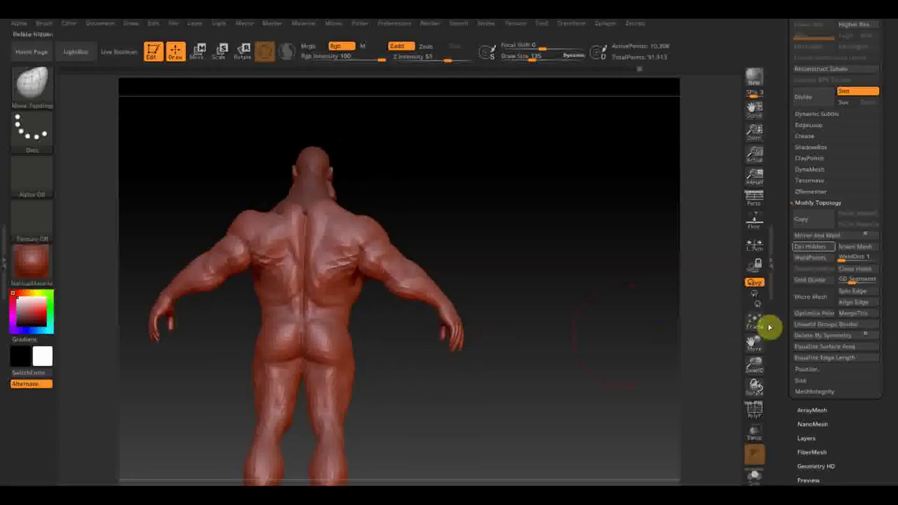
{"action": "mouse_move", "coordinate": [683, 263]}
{"action": "left_mouse_down"}
{"action": "mouse_move", "coordinate": [546, 294]}
{"action": "mouse_move", "coordinate": [468, 285]}
{"action": "mouse_move", "coordinate": [527, 251]}
{"action": "mouse_move", "coordinate": [556, 250]}
{"action": "mouse_move", "coordinate": [565, 230]}
{"action": "mouse_move", "coordinate": [602, 228]}
{"action": "left_mouse_up"}
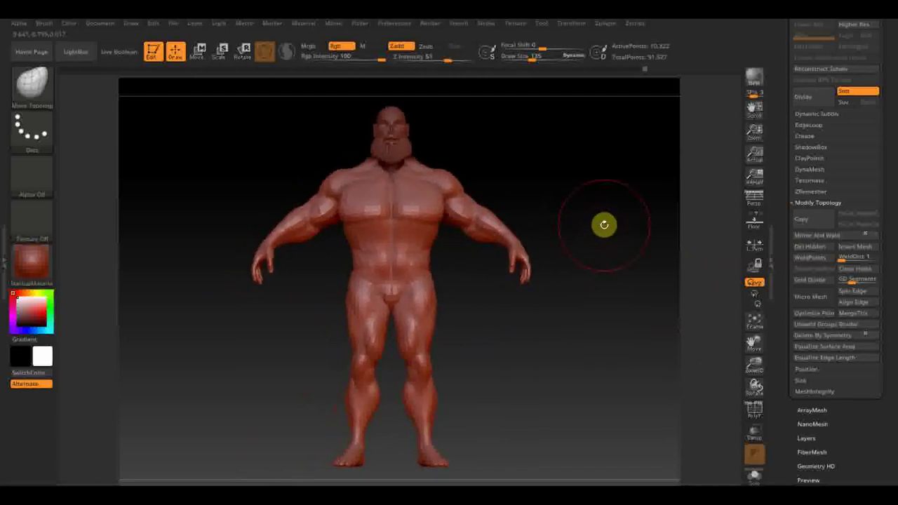
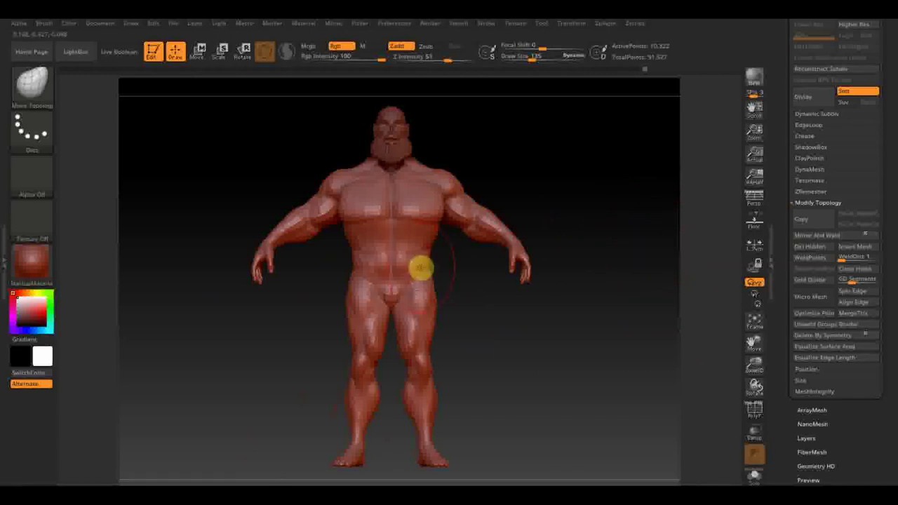
Orbit to a low view of the red figure's feet and shrink Draw Size to 54.
{"action": "mouse_move", "coordinate": [492, 371]}
{"action": "left_mouse_down"}
{"action": "mouse_move", "coordinate": [407, 383]}
{"action": "mouse_move", "coordinate": [537, 81]}
{"action": "mouse_move", "coordinate": [526, 56]}
{"action": "left_mouse_up"}
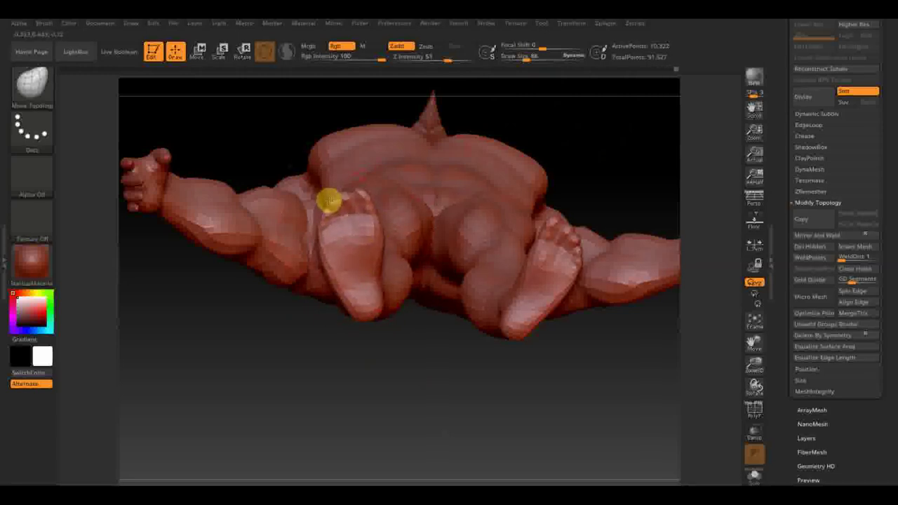
{"action": "left_click", "coordinate": [355, 195]}
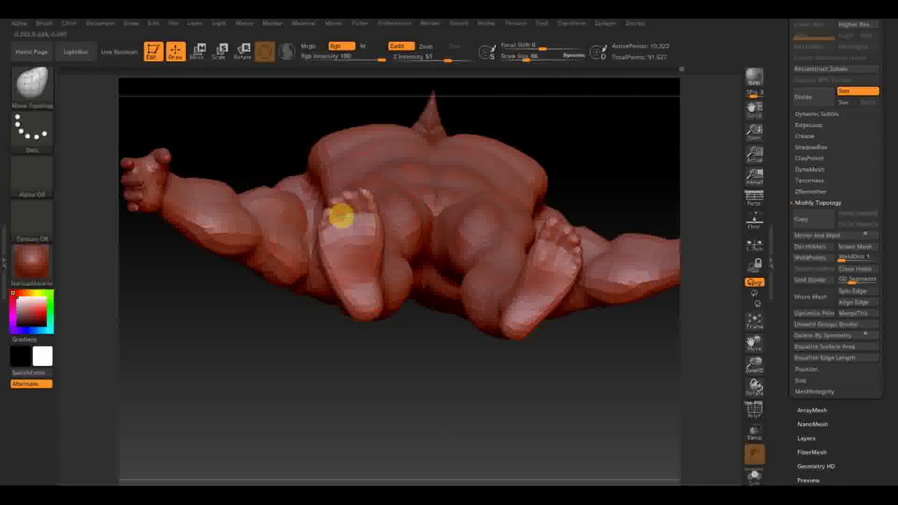
{"action": "mouse_move", "coordinate": [331, 217]}
{"action": "left_mouse_down"}
{"action": "mouse_move", "coordinate": [455, 372]}
{"action": "mouse_move", "coordinate": [455, 395]}
{"action": "left_mouse_up"}
{"action": "left_click_drag", "start_coordinate": [541, 56], "coordinate": [528, 58]}
{"action": "mouse_move", "coordinate": [390, 199]}
{"action": "left_mouse_down"}
{"action": "mouse_move", "coordinate": [397, 222]}
{"action": "mouse_move", "coordinate": [395, 169]}
{"action": "left_mouse_up"}
{"action": "left_click_drag", "start_coordinate": [540, 57], "coordinate": [524, 59]}
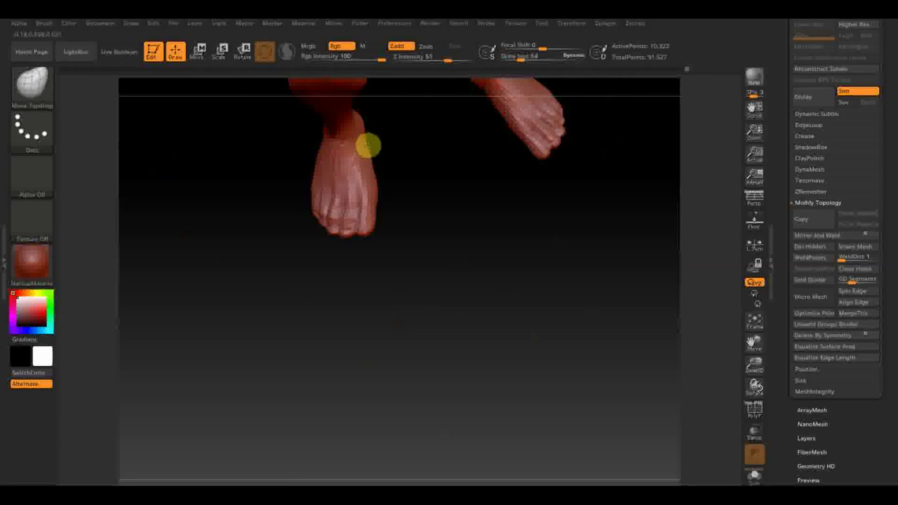
{"action": "mouse_move", "coordinate": [367, 145]}
{"action": "left_mouse_down"}
{"action": "mouse_move", "coordinate": [401, 150]}
{"action": "mouse_move", "coordinate": [407, 189]}
{"action": "mouse_move", "coordinate": [448, 273]}
{"action": "mouse_move", "coordinate": [429, 286]}
{"action": "left_mouse_up"}
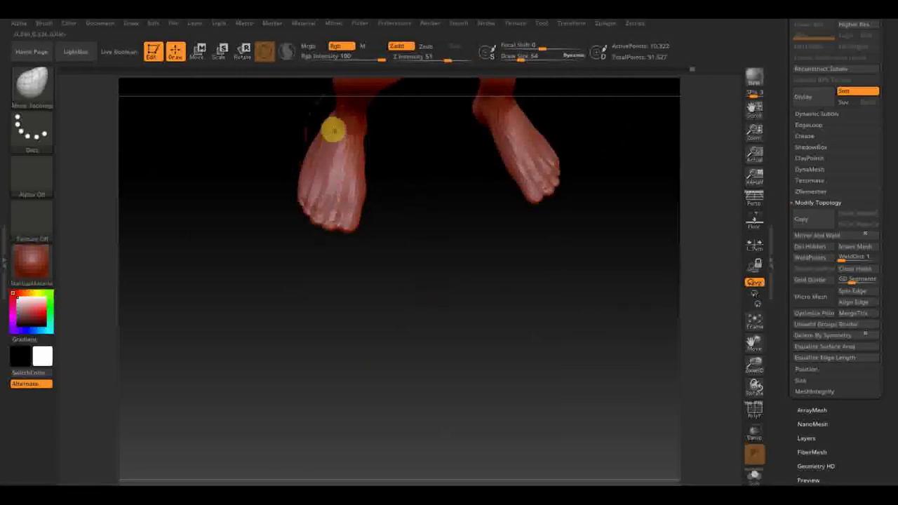
{"action": "mouse_move", "coordinate": [440, 189]}
{"action": "left_mouse_down"}
{"action": "mouse_move", "coordinate": [443, 150]}
{"action": "mouse_move", "coordinate": [457, 215]}
{"action": "mouse_move", "coordinate": [435, 277]}
{"action": "mouse_move", "coordinate": [440, 367]}
{"action": "mouse_move", "coordinate": [422, 354]}
{"action": "mouse_move", "coordinate": [416, 335]}
{"action": "mouse_move", "coordinate": [383, 313]}
{"action": "mouse_move", "coordinate": [405, 306]}
{"action": "mouse_move", "coordinate": [382, 299]}
{"action": "left_mouse_up"}
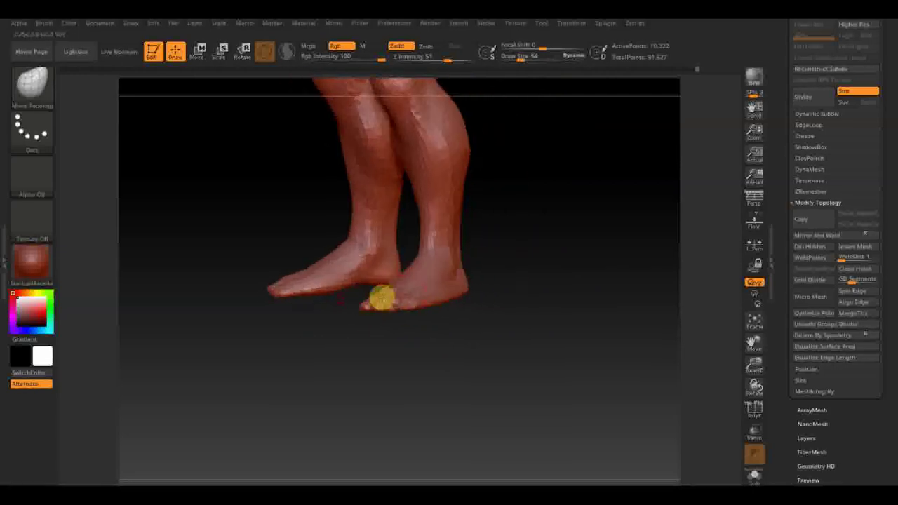
Turn the legs to face front and enlarge Draw Size to 114.
{"action": "mouse_move", "coordinate": [362, 282]}
{"action": "left_mouse_down"}
{"action": "mouse_move", "coordinate": [337, 335]}
{"action": "mouse_move", "coordinate": [386, 335]}
{"action": "left_mouse_up"}
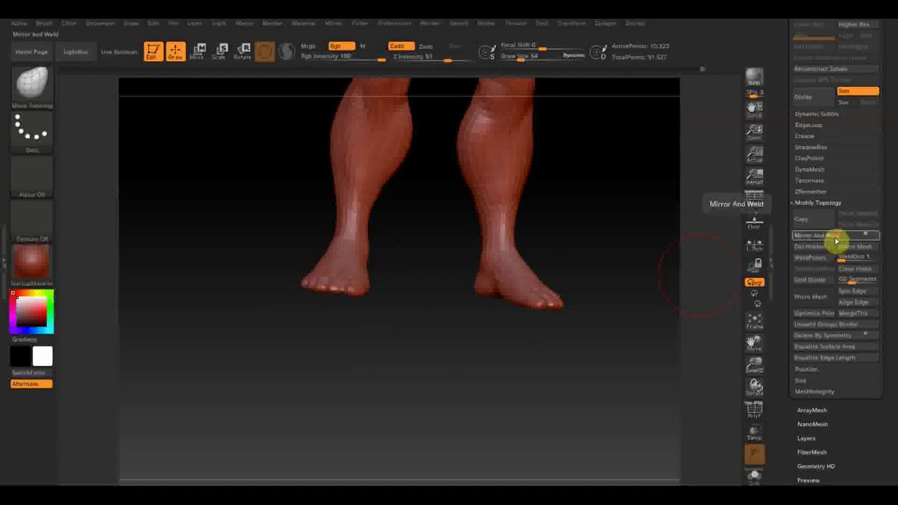
{"action": "mouse_move", "coordinate": [711, 283]}
{"action": "left_mouse_down", "text": "shift"}
{"action": "mouse_move", "coordinate": [654, 257]}
{"action": "mouse_move", "coordinate": [625, 231]}
{"action": "mouse_move", "coordinate": [613, 316]}
{"action": "mouse_move", "coordinate": [562, 325]}
{"action": "mouse_move", "coordinate": [511, 316]}
{"action": "left_mouse_up", "text": "shift"}
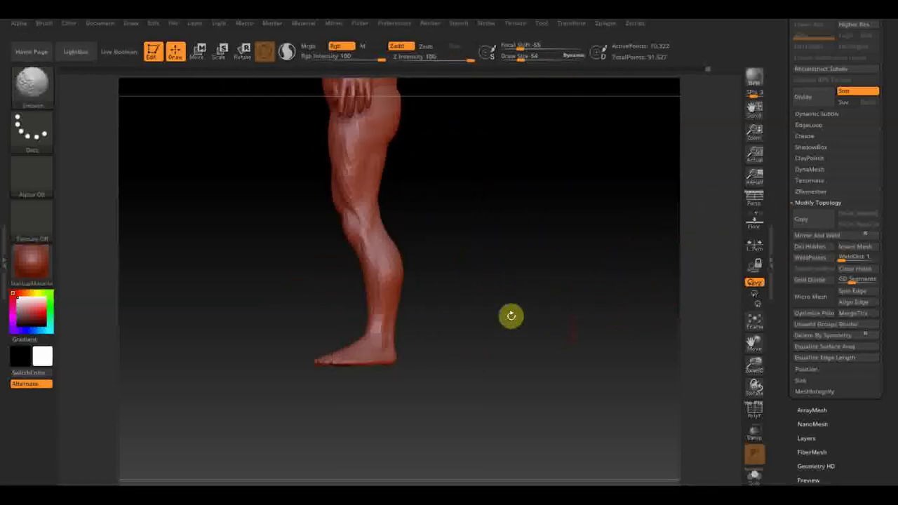
{"action": "mouse_move", "coordinate": [527, 242]}
{"action": "left_mouse_down"}
{"action": "mouse_move", "coordinate": [517, 235]}
{"action": "mouse_move", "coordinate": [528, 273]}
{"action": "left_mouse_up"}
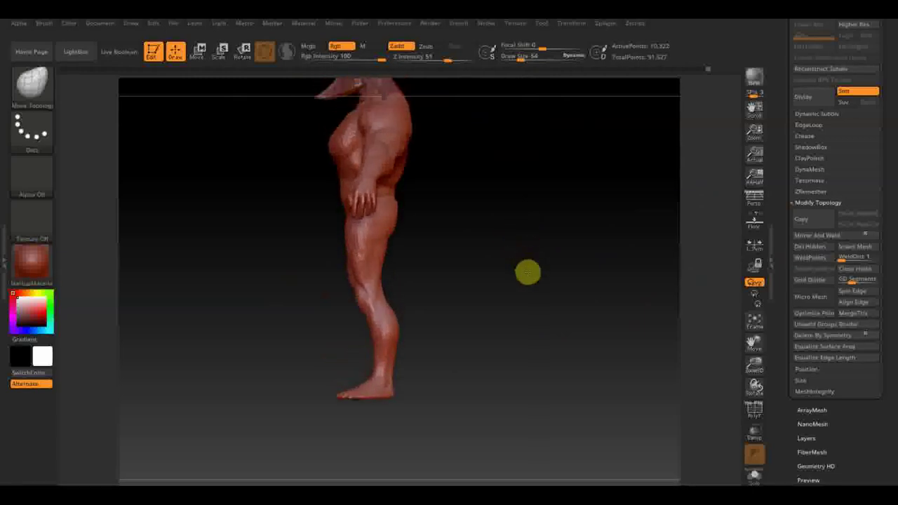
{"action": "left_click_drag", "start_coordinate": [518, 56], "coordinate": [530, 66]}
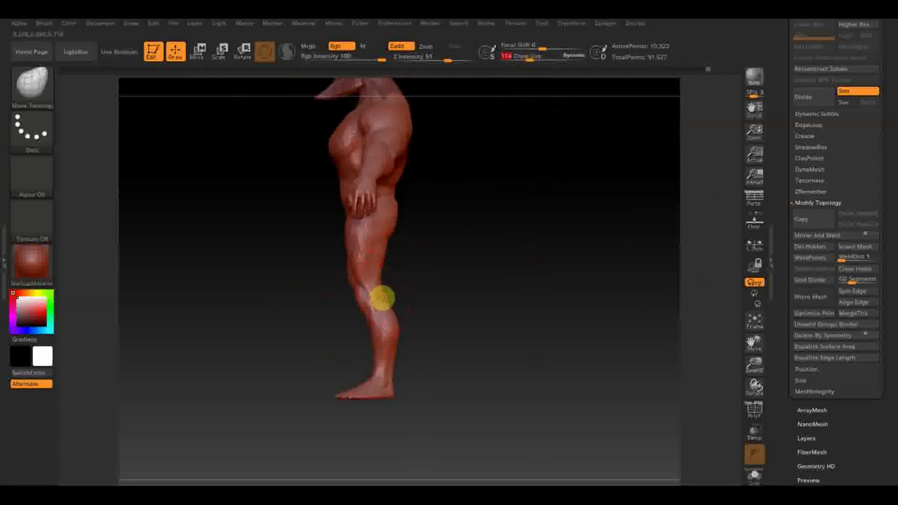
Reshape the back of the calf and thigh with Move Topological strokes.
{"action": "mouse_move", "coordinate": [389, 300]}
{"action": "left_mouse_down"}
{"action": "mouse_move", "coordinate": [423, 307]}
{"action": "mouse_move", "coordinate": [327, 318]}
{"action": "mouse_move", "coordinate": [505, 309]}
{"action": "left_mouse_up"}
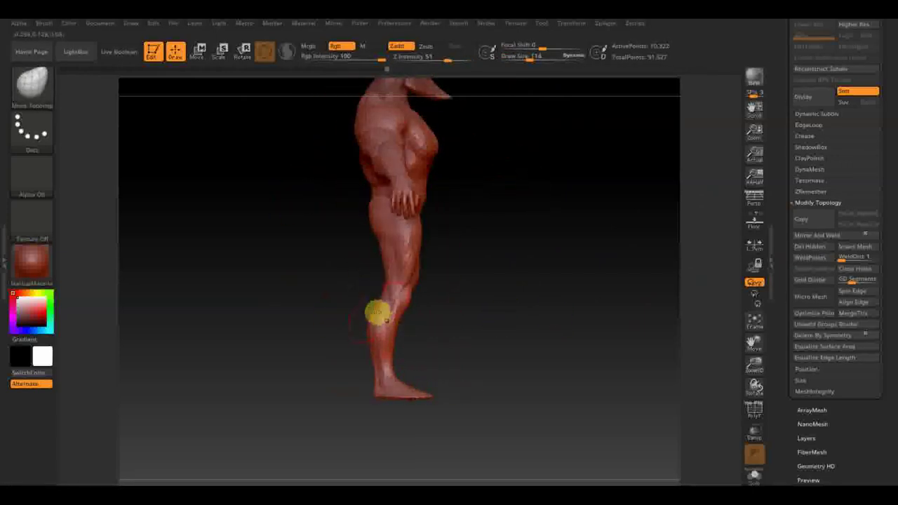
{"action": "left_click_drag", "start_coordinate": [399, 328], "coordinate": [395, 346]}
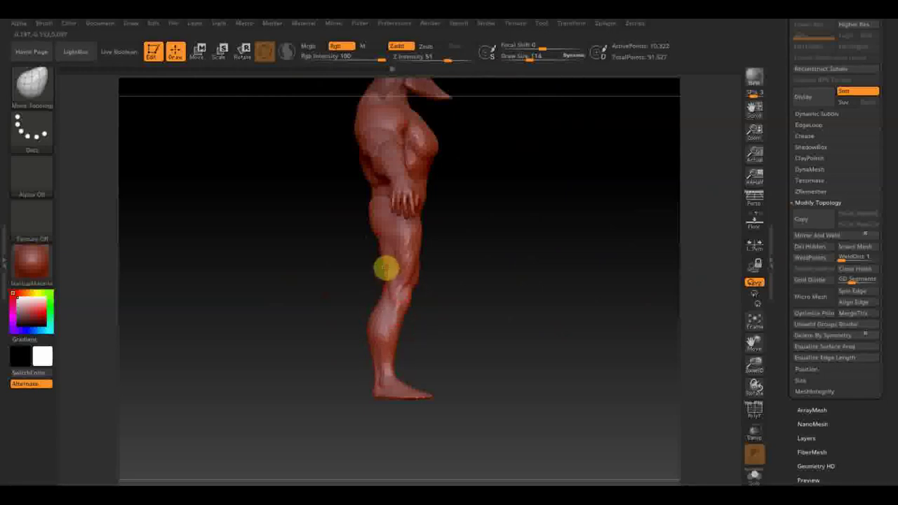
{"action": "left_click_drag", "start_coordinate": [379, 271], "coordinate": [376, 238]}
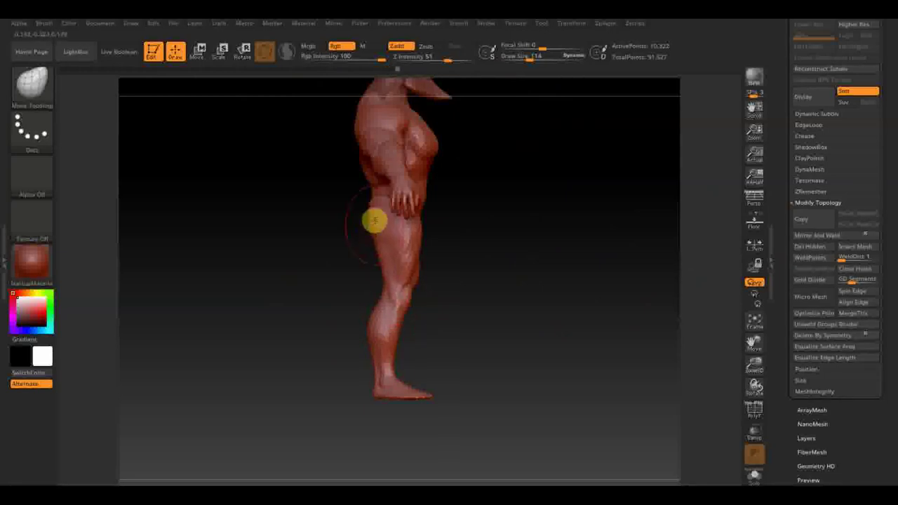
{"action": "mouse_move", "coordinate": [489, 267]}
{"action": "left_mouse_down"}
{"action": "mouse_move", "coordinate": [502, 271]}
{"action": "mouse_move", "coordinate": [476, 274]}
{"action": "left_mouse_up"}
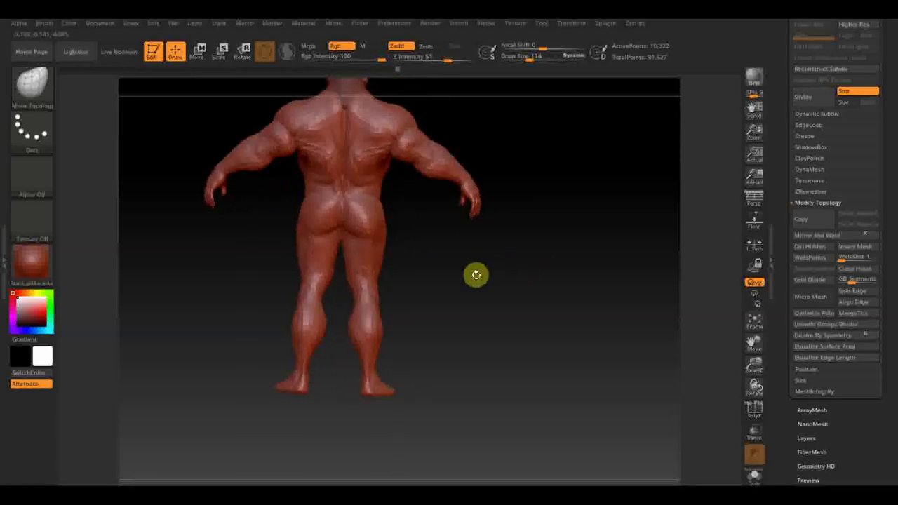
{"action": "left_click_drag", "start_coordinate": [350, 253], "coordinate": [369, 253]}
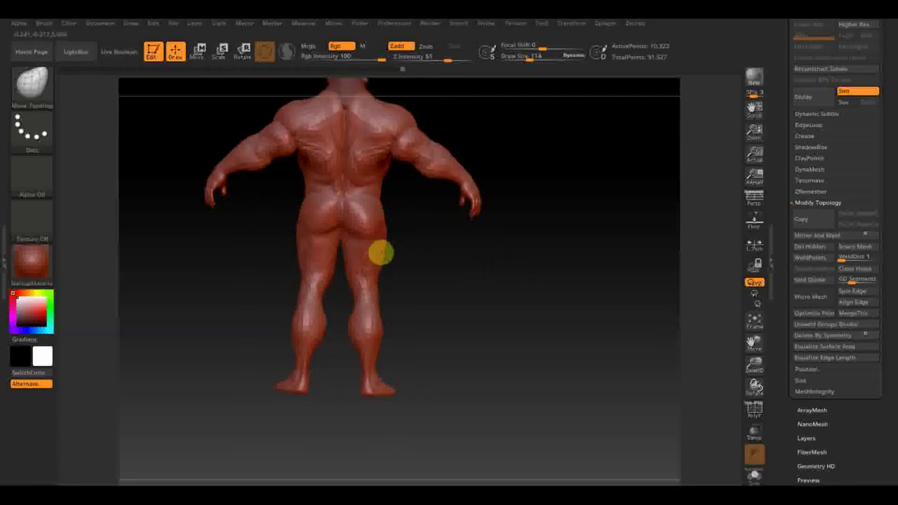
{"action": "mouse_move", "coordinate": [382, 253]}
{"action": "right_mouse_down"}
{"action": "mouse_move", "coordinate": [398, 295]}
{"action": "mouse_move", "coordinate": [379, 329]}
{"action": "mouse_move", "coordinate": [426, 330]}
{"action": "mouse_move", "coordinate": [388, 330]}
{"action": "right_mouse_up"}
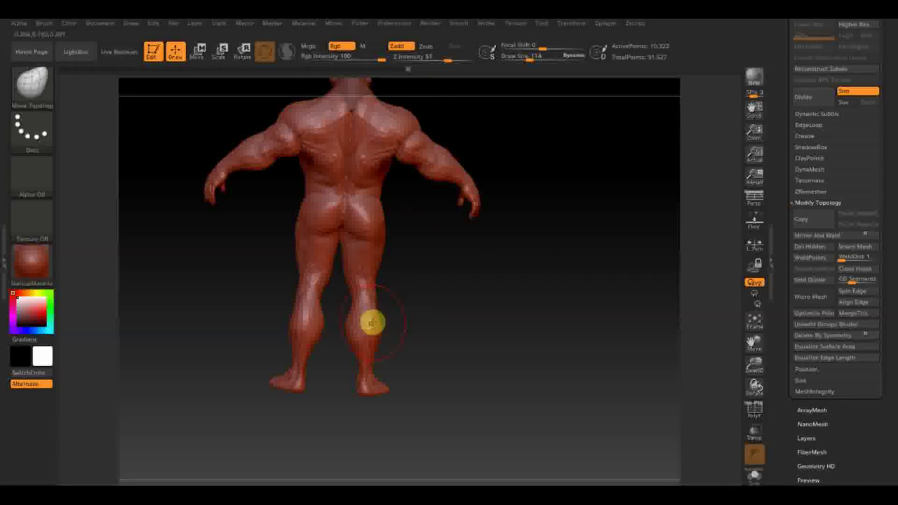
Frame the figure in a three-quarter back view, then bring up file commands to load another model.
{"action": "mouse_move", "coordinate": [498, 292]}
{"action": "left_mouse_down"}
{"action": "mouse_move", "coordinate": [550, 317]}
{"action": "mouse_move", "coordinate": [530, 318]}
{"action": "mouse_move", "coordinate": [501, 303]}
{"action": "mouse_move", "coordinate": [545, 301]}
{"action": "mouse_move", "coordinate": [554, 332]}
{"action": "left_mouse_up"}
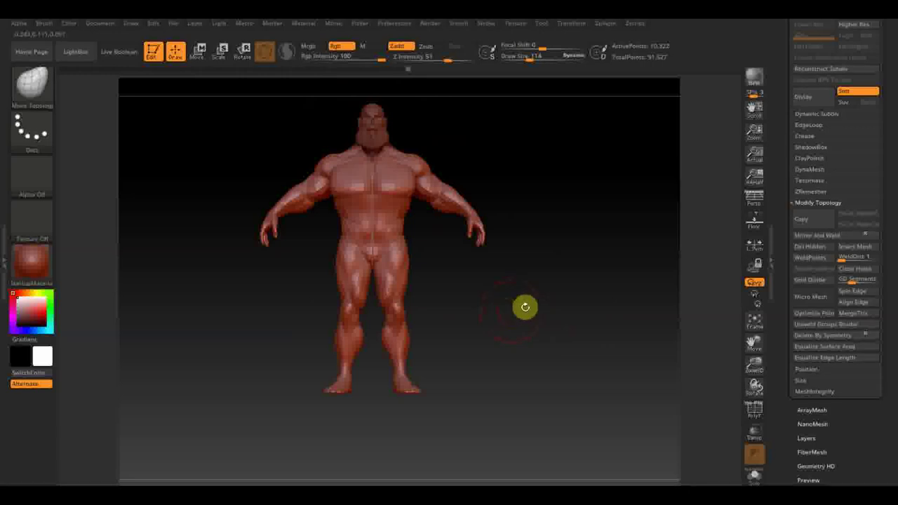
{"action": "mouse_move", "coordinate": [540, 303]}
{"action": "left_mouse_down", "text": "alt"}
{"action": "mouse_move", "coordinate": [557, 313]}
{"action": "mouse_move", "coordinate": [569, 351]}
{"action": "left_mouse_up", "text": "alt"}
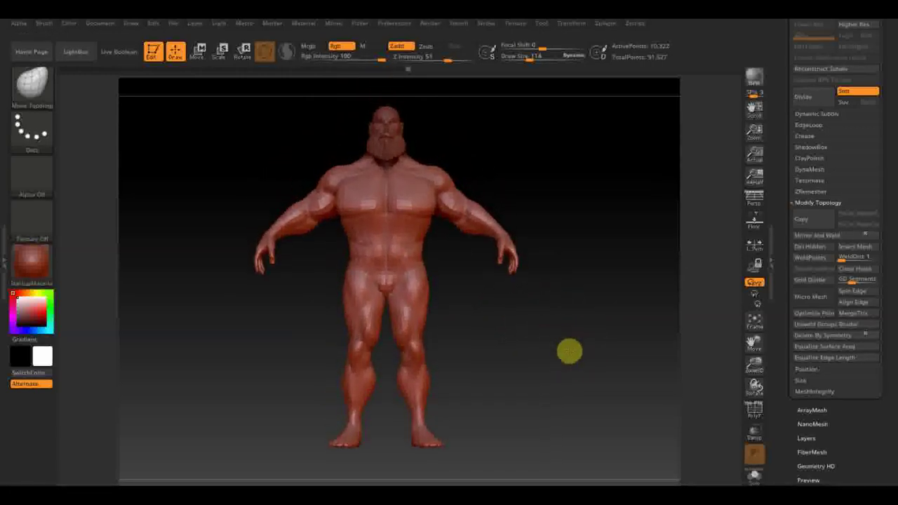
{"action": "left_click", "coordinate": [173, 27]}
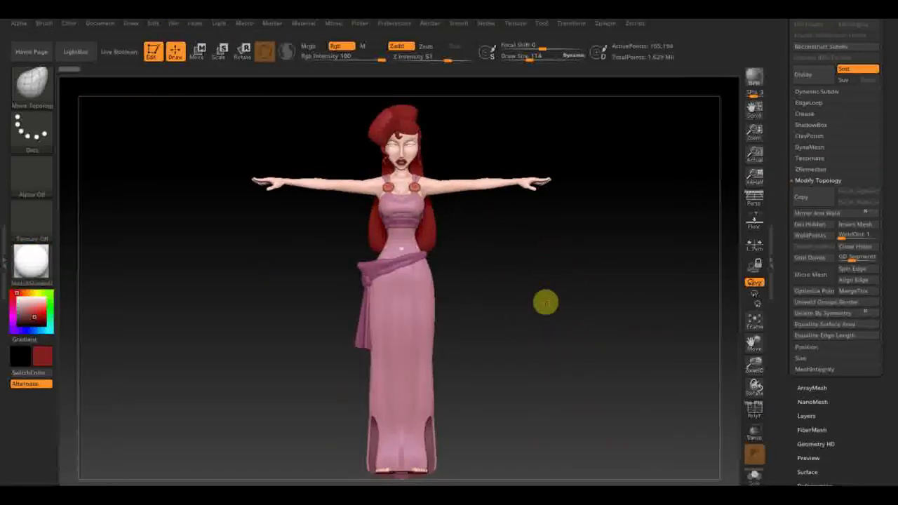
{"action": "mouse_move", "coordinate": [637, 260]}
{"action": "left_mouse_down"}
{"action": "mouse_move", "coordinate": [597, 316]}
{"action": "mouse_move", "coordinate": [554, 323]}
{"action": "mouse_move", "coordinate": [552, 334]}
{"action": "mouse_move", "coordinate": [556, 351]}
{"action": "mouse_move", "coordinate": [593, 330]}
{"action": "mouse_move", "coordinate": [603, 461]}
{"action": "mouse_move", "coordinate": [608, 340]}
{"action": "mouse_move", "coordinate": [564, 334]}
{"action": "left_mouse_up"}
{"action": "key", "text": "shift"}
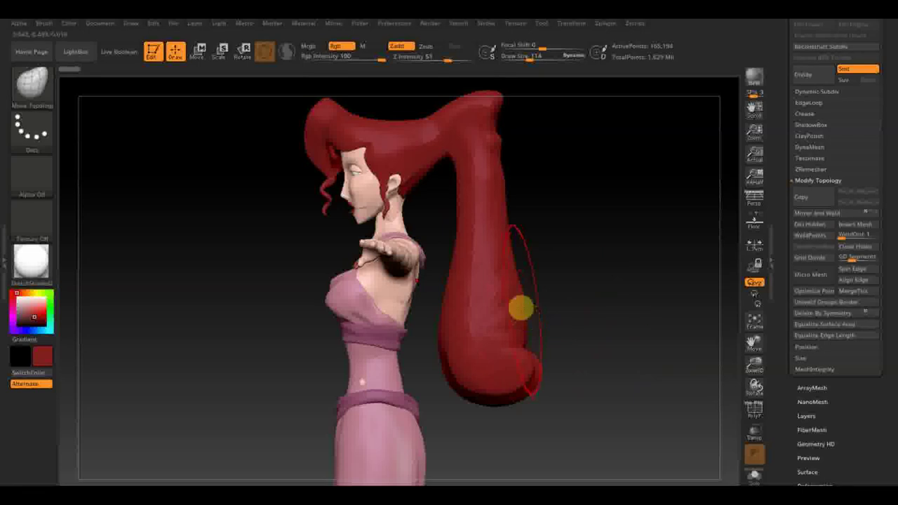
{"action": "left_click_drag", "start_coordinate": [643, 277], "coordinate": [692, 281]}
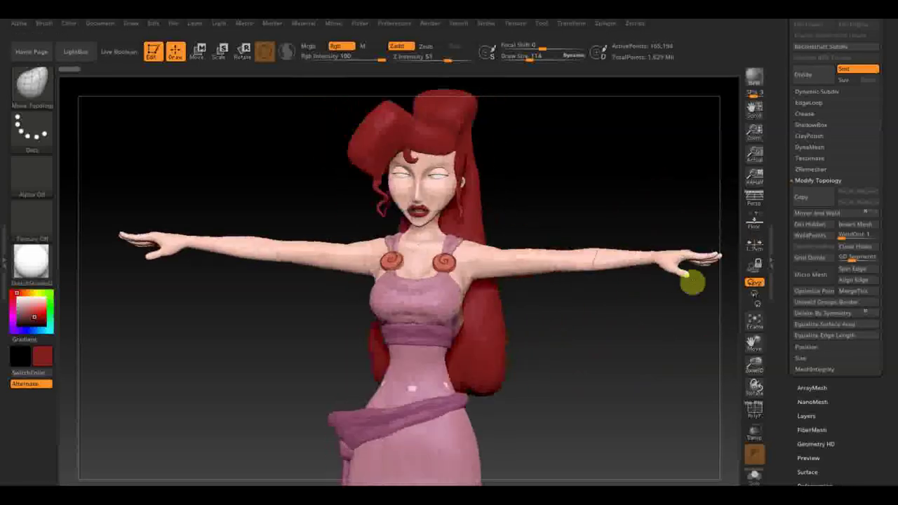
{"action": "mouse_move", "coordinate": [630, 367]}
{"action": "left_mouse_down", "text": "shift"}
{"action": "mouse_move", "coordinate": [629, 381]}
{"action": "mouse_move", "coordinate": [614, 361]}
{"action": "mouse_move", "coordinate": [618, 395]}
{"action": "mouse_move", "coordinate": [615, 301]}
{"action": "mouse_move", "coordinate": [607, 325]}
{"action": "mouse_move", "coordinate": [604, 297]}
{"action": "mouse_move", "coordinate": [602, 316]}
{"action": "left_mouse_up", "text": "shift"}
{"action": "key", "text": "shift"}
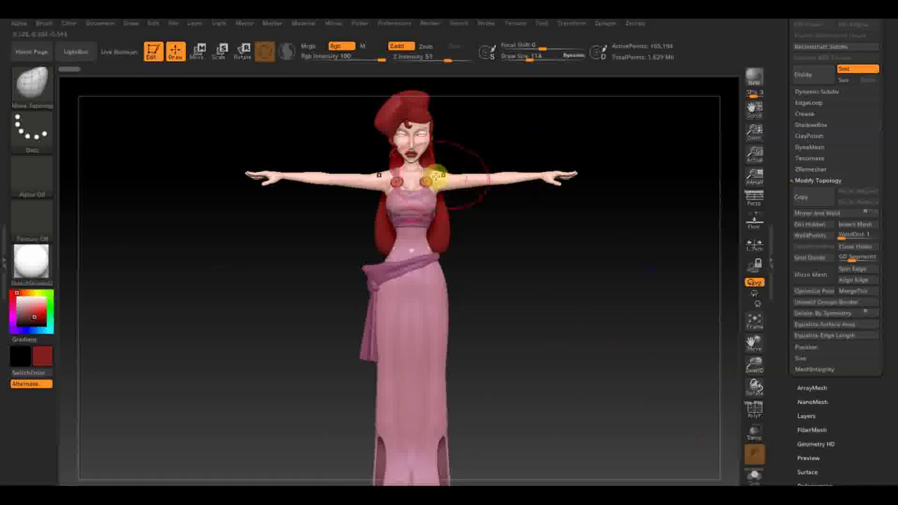
{"action": "mouse_move", "coordinate": [533, 398]}
{"action": "left_mouse_down"}
{"action": "mouse_move", "coordinate": [597, 398]}
{"action": "mouse_move", "coordinate": [570, 261]}
{"action": "mouse_move", "coordinate": [613, 333]}
{"action": "mouse_move", "coordinate": [604, 263]}
{"action": "mouse_move", "coordinate": [561, 342]}
{"action": "mouse_move", "coordinate": [578, 395]}
{"action": "mouse_move", "coordinate": [569, 398]}
{"action": "mouse_move", "coordinate": [578, 358]}
{"action": "left_mouse_up"}
{"action": "mouse_move", "coordinate": [538, 404]}
{"action": "left_mouse_down"}
{"action": "mouse_move", "coordinate": [515, 419]}
{"action": "mouse_move", "coordinate": [539, 405]}
{"action": "left_mouse_up"}
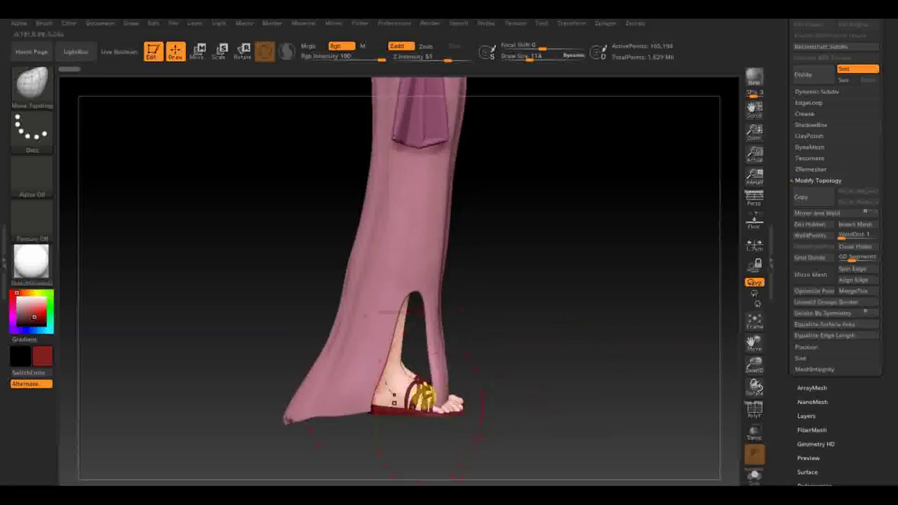
{"action": "mouse_move", "coordinate": [577, 380]}
{"action": "left_mouse_down"}
{"action": "mouse_move", "coordinate": [575, 415]}
{"action": "mouse_move", "coordinate": [508, 386]}
{"action": "mouse_move", "coordinate": [575, 385]}
{"action": "mouse_move", "coordinate": [582, 377]}
{"action": "left_mouse_up"}
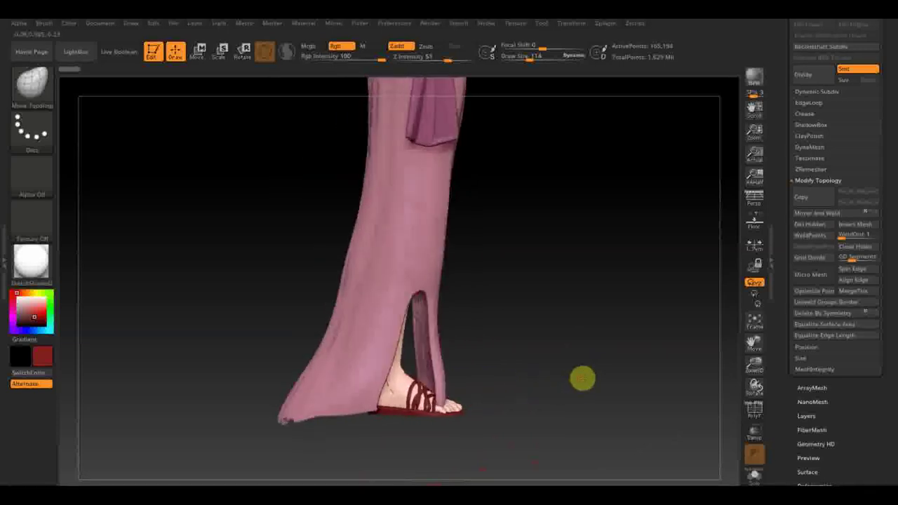
{"action": "mouse_move", "coordinate": [499, 385]}
{"action": "left_mouse_down"}
{"action": "mouse_move", "coordinate": [565, 381]}
{"action": "mouse_move", "coordinate": [567, 372]}
{"action": "left_mouse_up"}
{"action": "mouse_move", "coordinate": [562, 301]}
{"action": "left_mouse_down", "text": "alt"}
{"action": "mouse_move", "coordinate": [580, 409]}
{"action": "mouse_move", "coordinate": [588, 389]}
{"action": "mouse_move", "coordinate": [579, 425]}
{"action": "left_mouse_up", "text": "alt"}
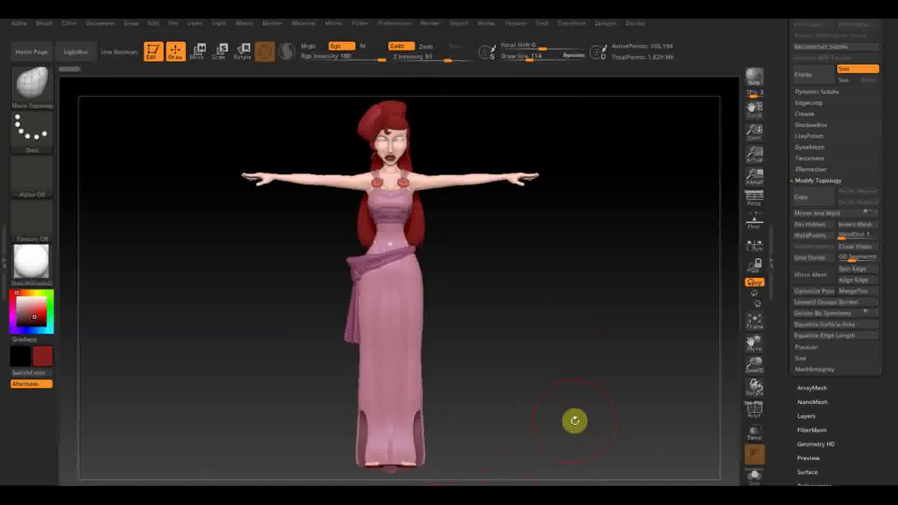
{"action": "mouse_move", "coordinate": [692, 297]}
{"action": "left_mouse_down", "text": "alt"}
{"action": "mouse_move", "coordinate": [652, 351]}
{"action": "mouse_move", "coordinate": [632, 299]}
{"action": "mouse_move", "coordinate": [632, 365]}
{"action": "left_mouse_up", "text": "alt"}
{"action": "mouse_move", "coordinate": [545, 223]}
{"action": "left_mouse_down", "text": "alt"}
{"action": "mouse_move", "coordinate": [527, 337]}
{"action": "mouse_move", "coordinate": [541, 380]}
{"action": "left_mouse_up", "text": "alt"}
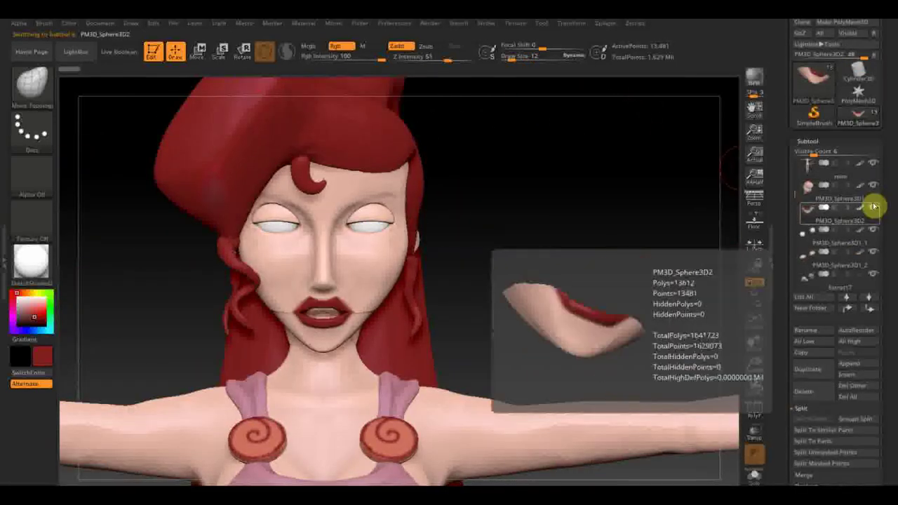
Solo the lips, then the head subtool, and inspect the jaw and back of the head.
{"action": "left_click", "coordinate": [874, 207]}
{"action": "mouse_move", "coordinate": [604, 230]}
{"action": "left_mouse_down"}
{"action": "mouse_move", "coordinate": [499, 292]}
{"action": "mouse_move", "coordinate": [504, 335]}
{"action": "mouse_move", "coordinate": [536, 311]}
{"action": "mouse_move", "coordinate": [494, 243]}
{"action": "left_mouse_up"}
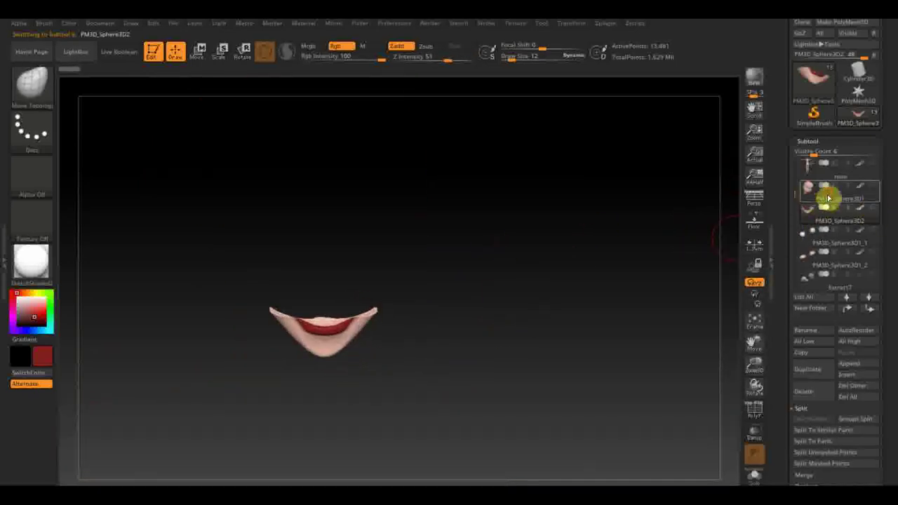
{"action": "left_click", "coordinate": [826, 192]}
{"action": "mouse_move", "coordinate": [567, 281]}
{"action": "left_mouse_down"}
{"action": "mouse_move", "coordinate": [628, 259]}
{"action": "mouse_move", "coordinate": [566, 273]}
{"action": "mouse_move", "coordinate": [578, 253]}
{"action": "mouse_move", "coordinate": [541, 254]}
{"action": "mouse_move", "coordinate": [505, 280]}
{"action": "left_mouse_up"}
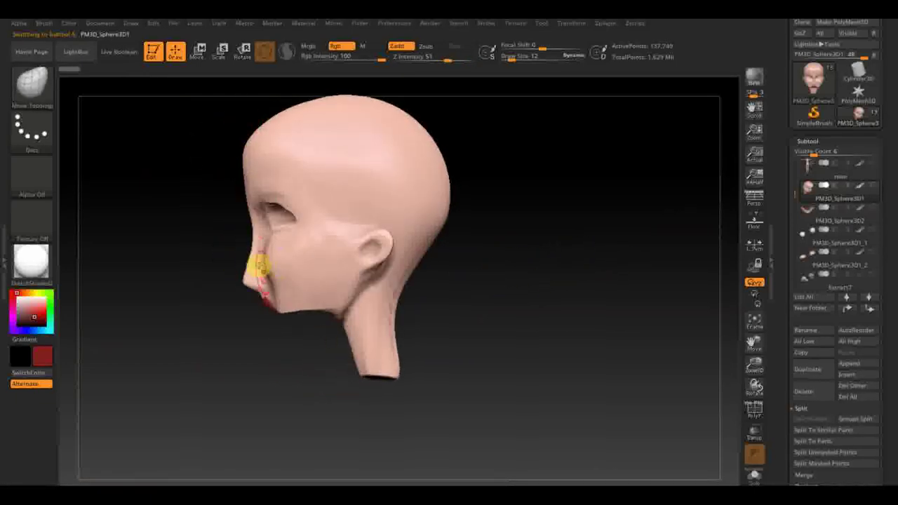
{"action": "mouse_move", "coordinate": [368, 294]}
{"action": "left_mouse_down"}
{"action": "mouse_move", "coordinate": [498, 301]}
{"action": "mouse_move", "coordinate": [407, 295]}
{"action": "left_mouse_up"}
{"action": "mouse_move", "coordinate": [504, 267]}
{"action": "left_mouse_down"}
{"action": "mouse_move", "coordinate": [429, 279]}
{"action": "mouse_move", "coordinate": [520, 301]}
{"action": "mouse_move", "coordinate": [568, 253]}
{"action": "mouse_move", "coordinate": [581, 283]}
{"action": "mouse_move", "coordinate": [522, 278]}
{"action": "left_mouse_up"}
Switch to Move Topological (B, M, T) and pull the neck down slightly.
{"action": "key", "text": "b"}
{"action": "key", "text": "m"}
{"action": "key", "text": "t"}
{"action": "left_click_drag", "start_coordinate": [297, 345], "coordinate": [325, 396]}
{"action": "mouse_move", "coordinate": [375, 343]}
{"action": "left_mouse_down"}
{"action": "mouse_move", "coordinate": [511, 351]}
{"action": "mouse_move", "coordinate": [466, 347]}
{"action": "left_mouse_up"}
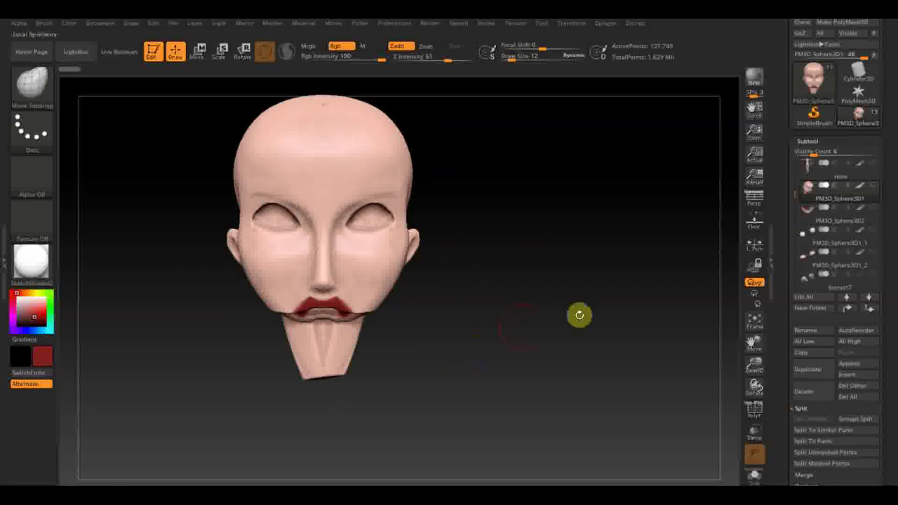
Unsolo to show the full T-pose figure and select the 'кудри' hair-curl subtool.
{"action": "left_click", "coordinate": [873, 186], "text": "shift"}
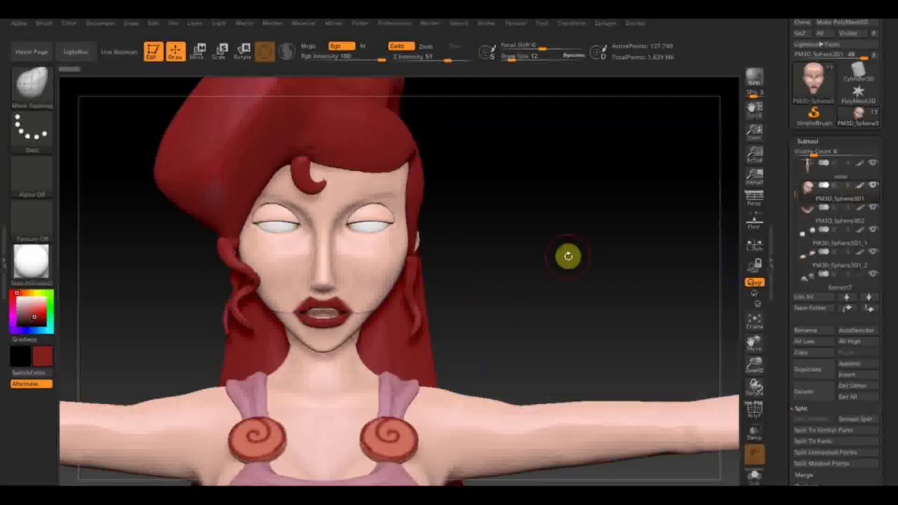
{"action": "mouse_move", "coordinate": [538, 282]}
{"action": "left_mouse_down", "text": "alt"}
{"action": "mouse_move", "coordinate": [479, 175]}
{"action": "mouse_move", "coordinate": [548, 198]}
{"action": "left_mouse_up", "text": "alt"}
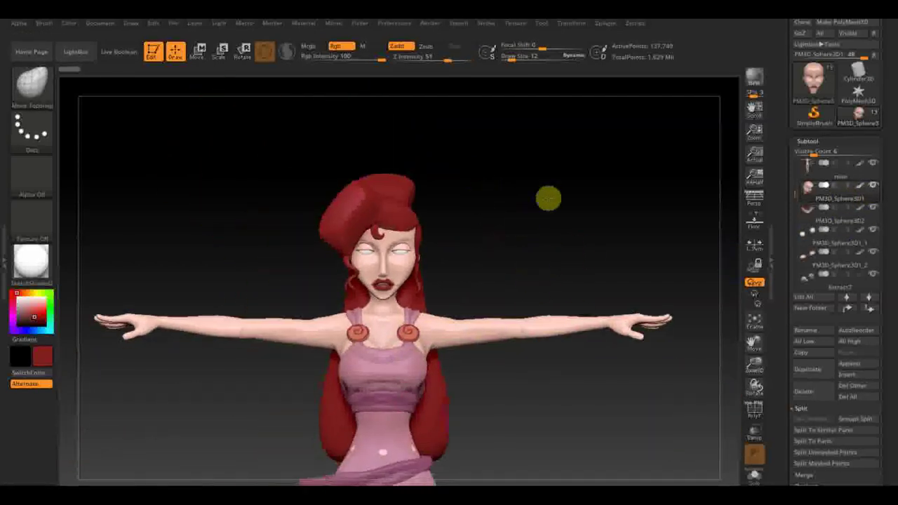
{"action": "left_click", "coordinate": [353, 269], "text": "alt"}
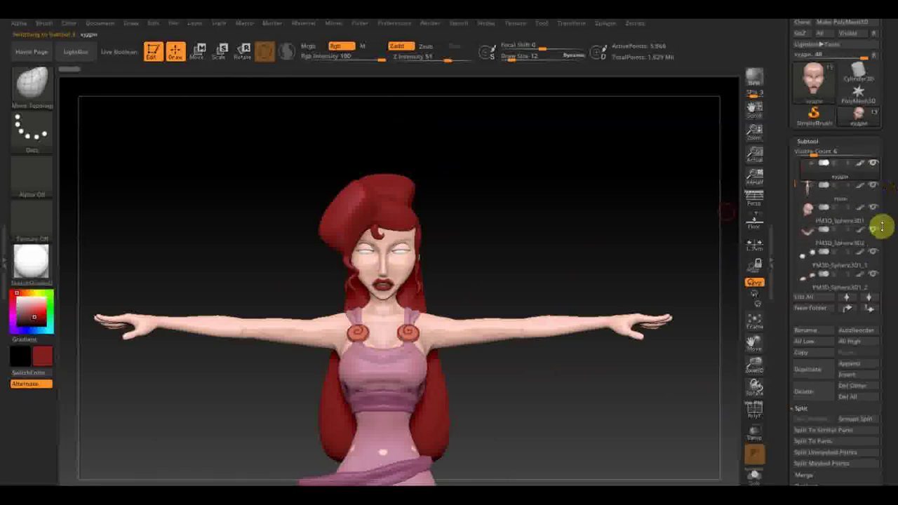
Solo the кудри hair subtool and draw a new curl tube with CurveTube.
{"action": "left_click", "coordinate": [873, 164]}
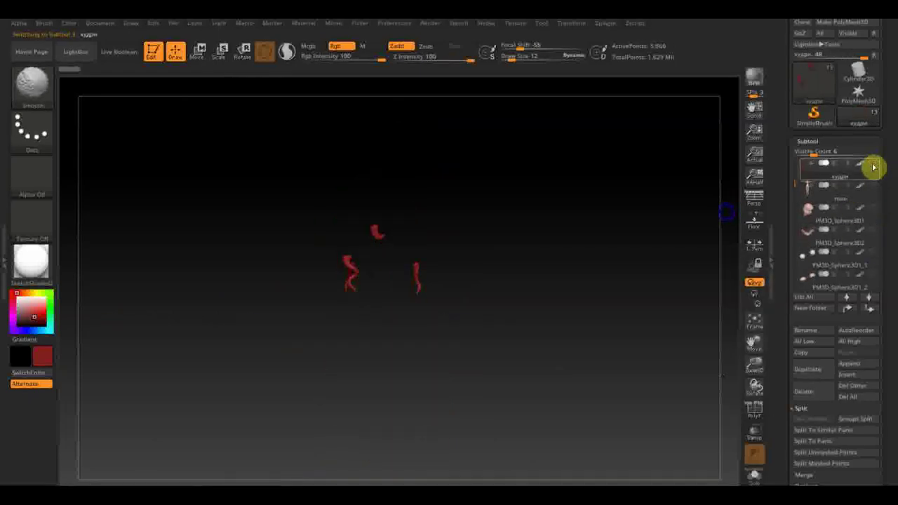
{"action": "mouse_move", "coordinate": [536, 278]}
{"action": "left_mouse_down"}
{"action": "mouse_move", "coordinate": [536, 327]}
{"action": "mouse_move", "coordinate": [511, 367]}
{"action": "mouse_move", "coordinate": [491, 319]}
{"action": "mouse_move", "coordinate": [531, 310]}
{"action": "mouse_move", "coordinate": [521, 294]}
{"action": "mouse_move", "coordinate": [578, 395]}
{"action": "left_mouse_up"}
{"action": "left_click", "coordinate": [42, 89]}
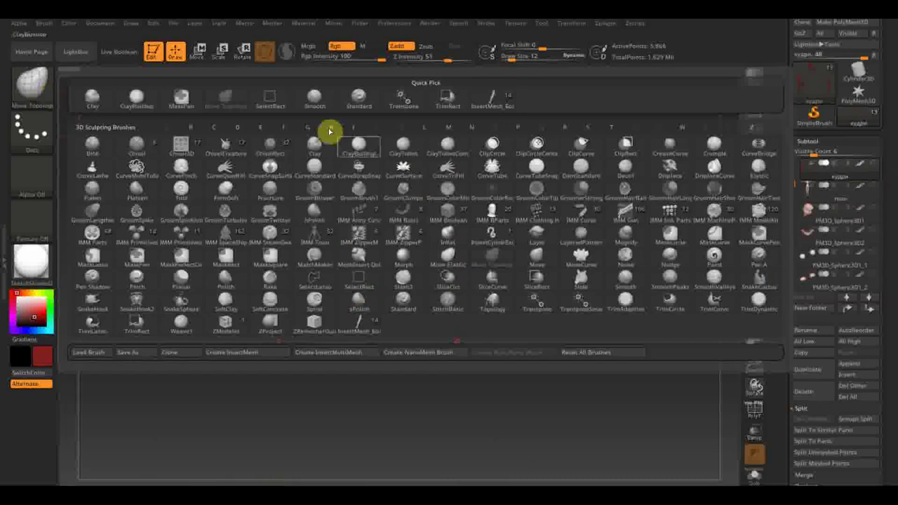
{"action": "left_click", "coordinate": [493, 171]}
{"action": "left_click_drag", "start_coordinate": [417, 172], "coordinate": [425, 326]}
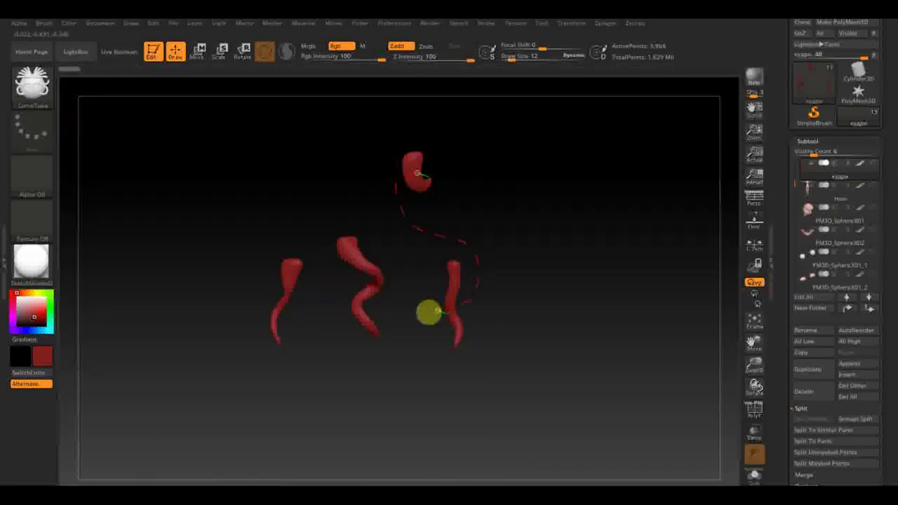
Smooth and slim the new red tube using a 45 Draw Size.
{"action": "key", "text": "bracketleft"}
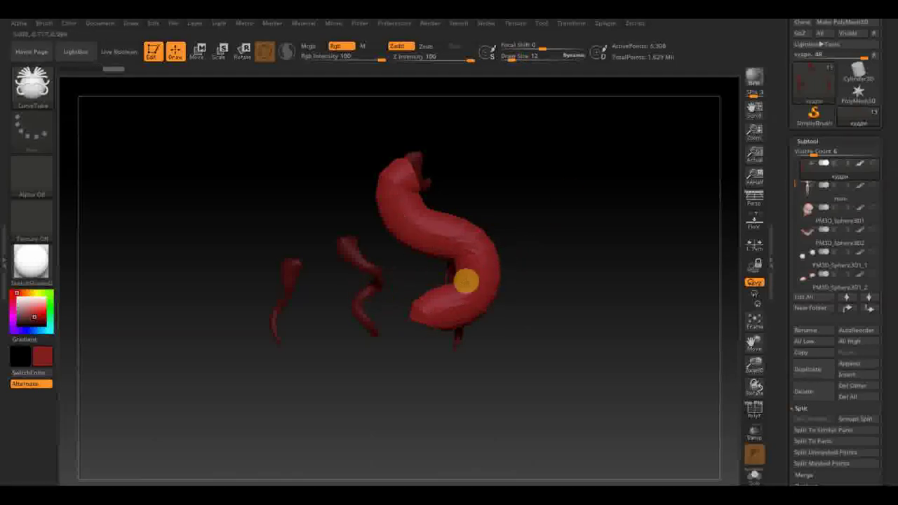
{"action": "key", "text": "shift"}
{"action": "left_click_drag", "start_coordinate": [517, 56], "coordinate": [525, 56]}
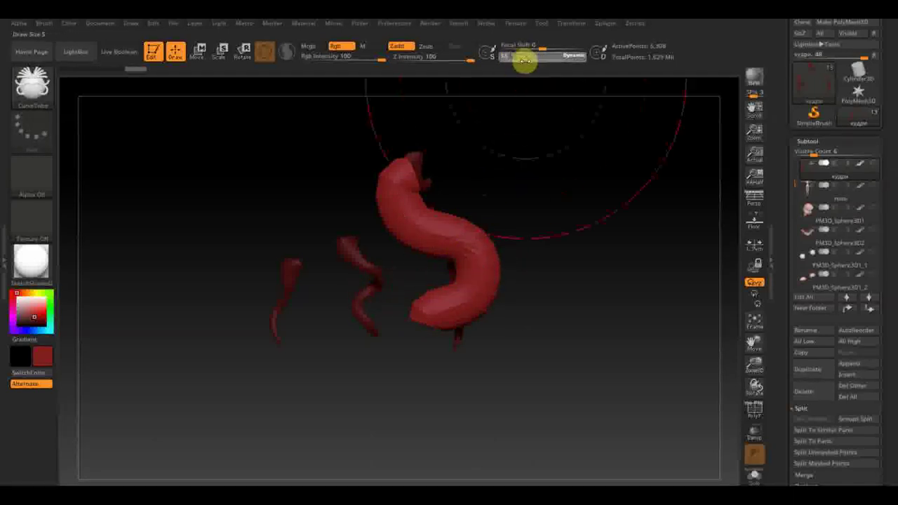
{"action": "mouse_move", "coordinate": [470, 272]}
{"action": "left_mouse_down", "text": "shift"}
{"action": "mouse_move", "coordinate": [456, 275]}
{"action": "mouse_move", "coordinate": [417, 225]}
{"action": "left_mouse_up", "text": "shift"}
{"action": "left_click_drag", "start_coordinate": [547, 267], "coordinate": [465, 285]}
{"action": "mouse_move", "coordinate": [426, 234]}
{"action": "left_mouse_down"}
{"action": "mouse_move", "coordinate": [519, 295]}
{"action": "mouse_move", "coordinate": [416, 315]}
{"action": "left_mouse_up"}
Drop Draw Size to 5 and orbit around the curl tubes to inspect them.
{"action": "left_click_drag", "start_coordinate": [524, 55], "coordinate": [515, 58]}
{"action": "key", "text": "shift"}
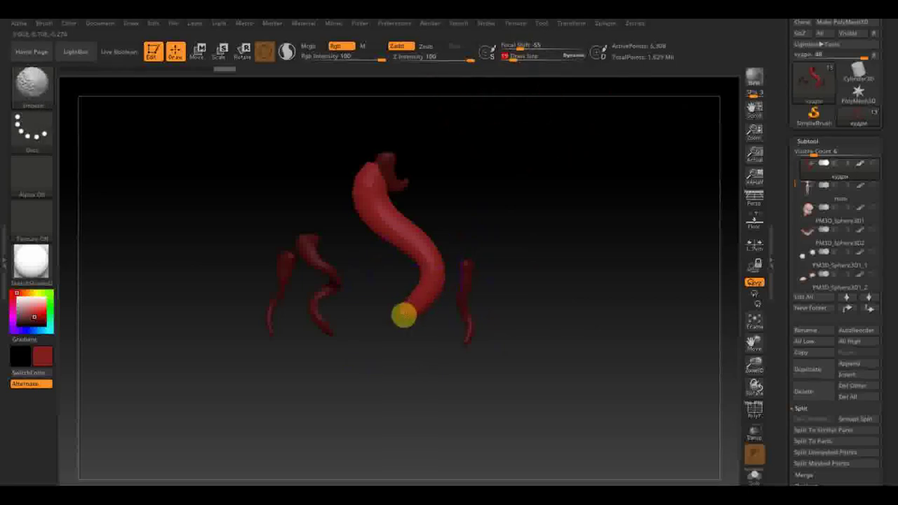
{"action": "mouse_move", "coordinate": [423, 288]}
{"action": "left_mouse_down"}
{"action": "mouse_move", "coordinate": [497, 269]}
{"action": "mouse_move", "coordinate": [469, 281]}
{"action": "left_mouse_up"}
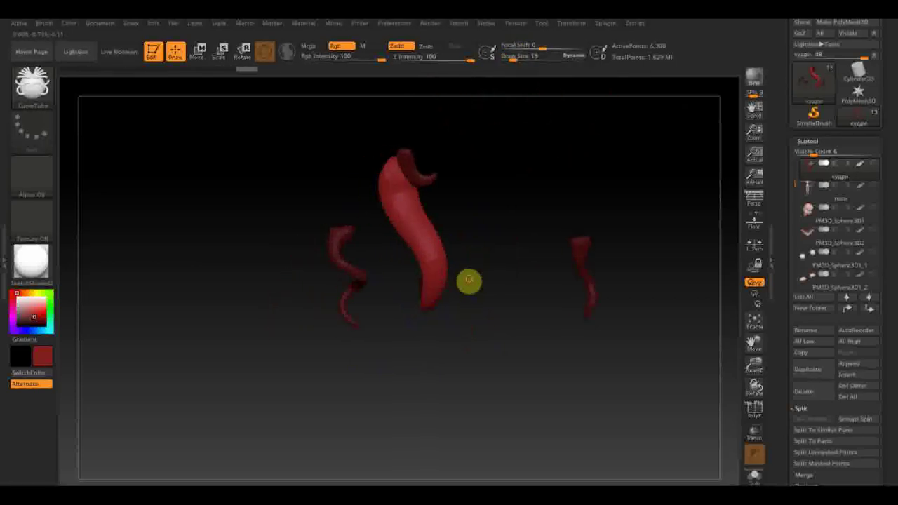
{"action": "left_click_drag", "start_coordinate": [381, 341], "coordinate": [383, 240]}
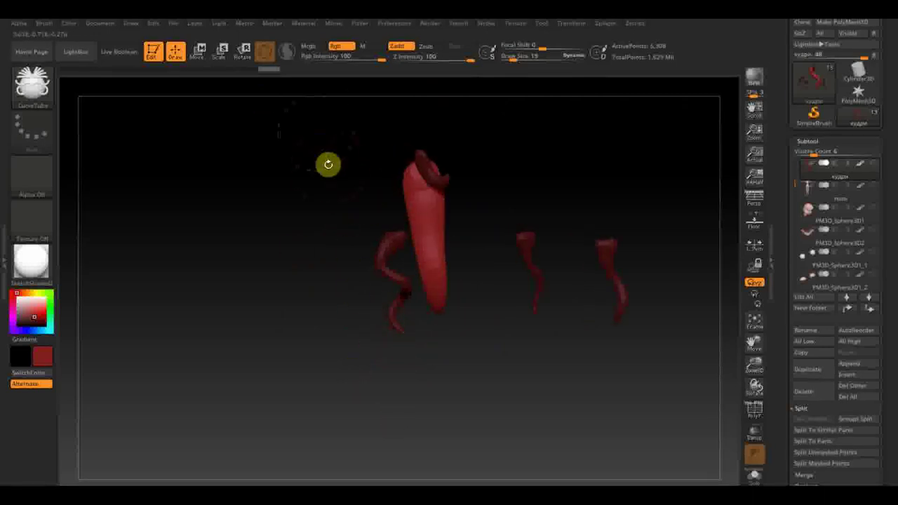
{"action": "mouse_move", "coordinate": [457, 401]}
{"action": "left_mouse_down"}
{"action": "mouse_move", "coordinate": [558, 395]}
{"action": "mouse_move", "coordinate": [526, 395]}
{"action": "mouse_move", "coordinate": [538, 387]}
{"action": "mouse_move", "coordinate": [521, 400]}
{"action": "left_mouse_up"}
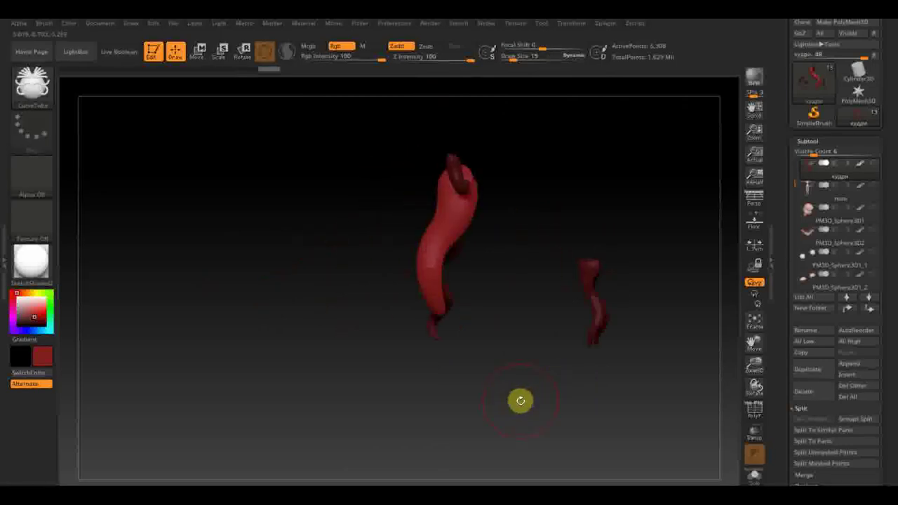